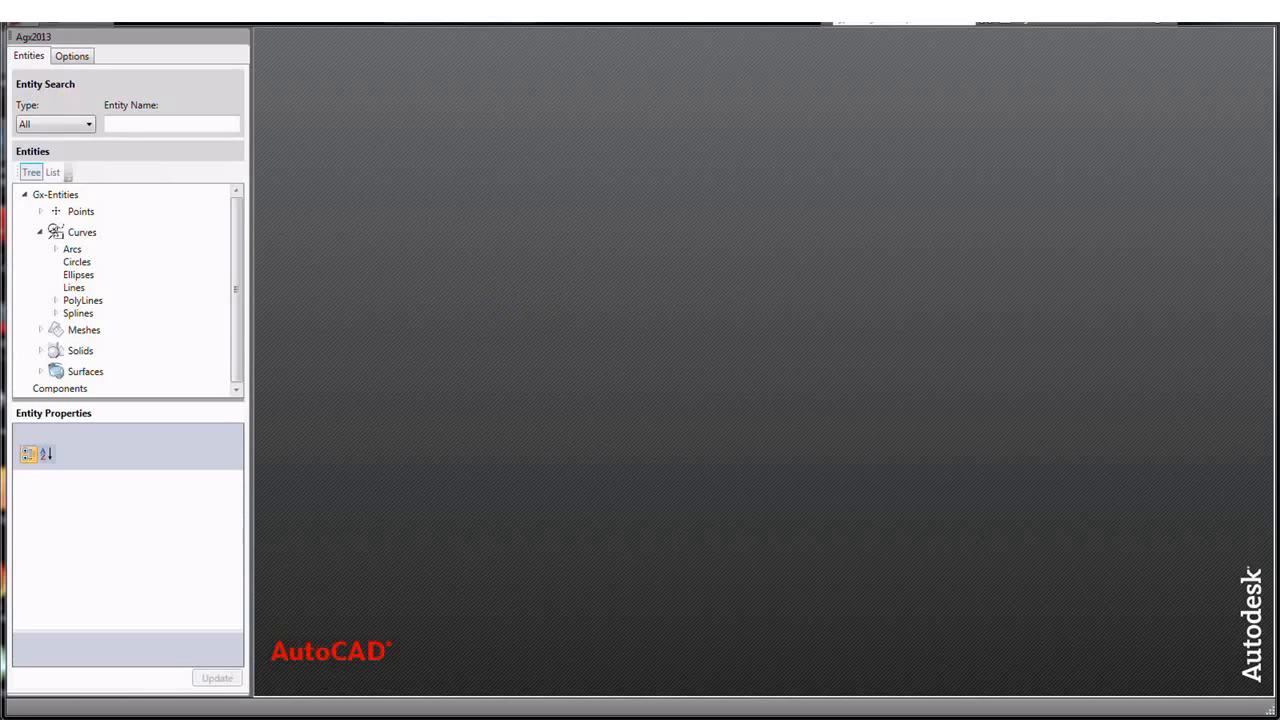
- Switch to the photo viewer, examine the two reference photos of the station's diagrid roof and funnel, and return to AutoCAD
{"action": "key", "text": "alt+Tab"}
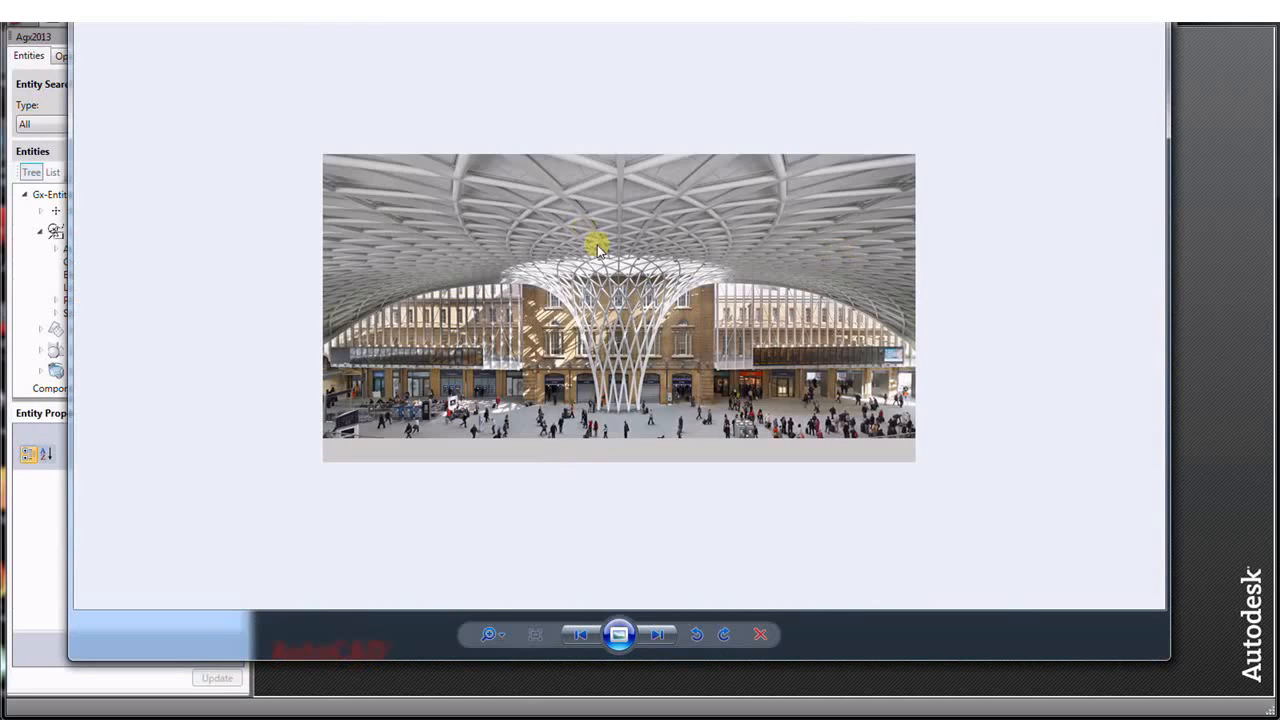
{"action": "scroll", "coordinate": [660, 322], "scroll_direction": "up", "scroll_amount": 2}
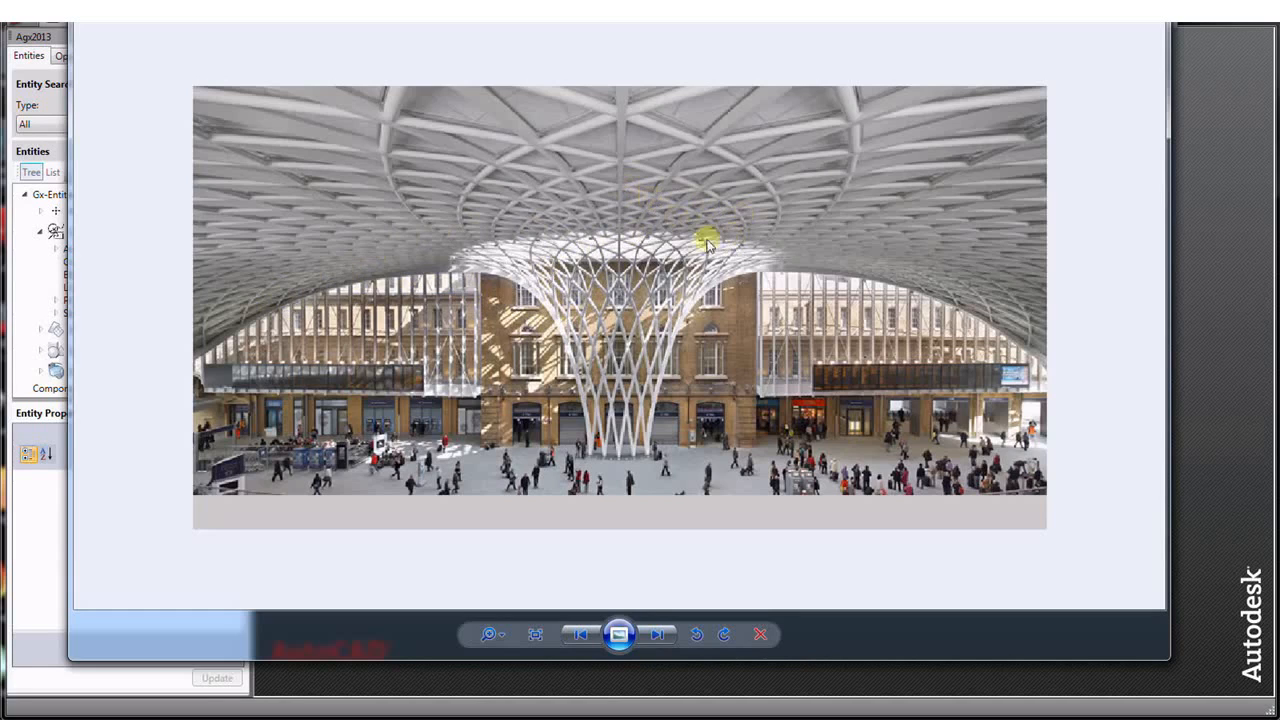
{"action": "left_click", "coordinate": [657, 634]}
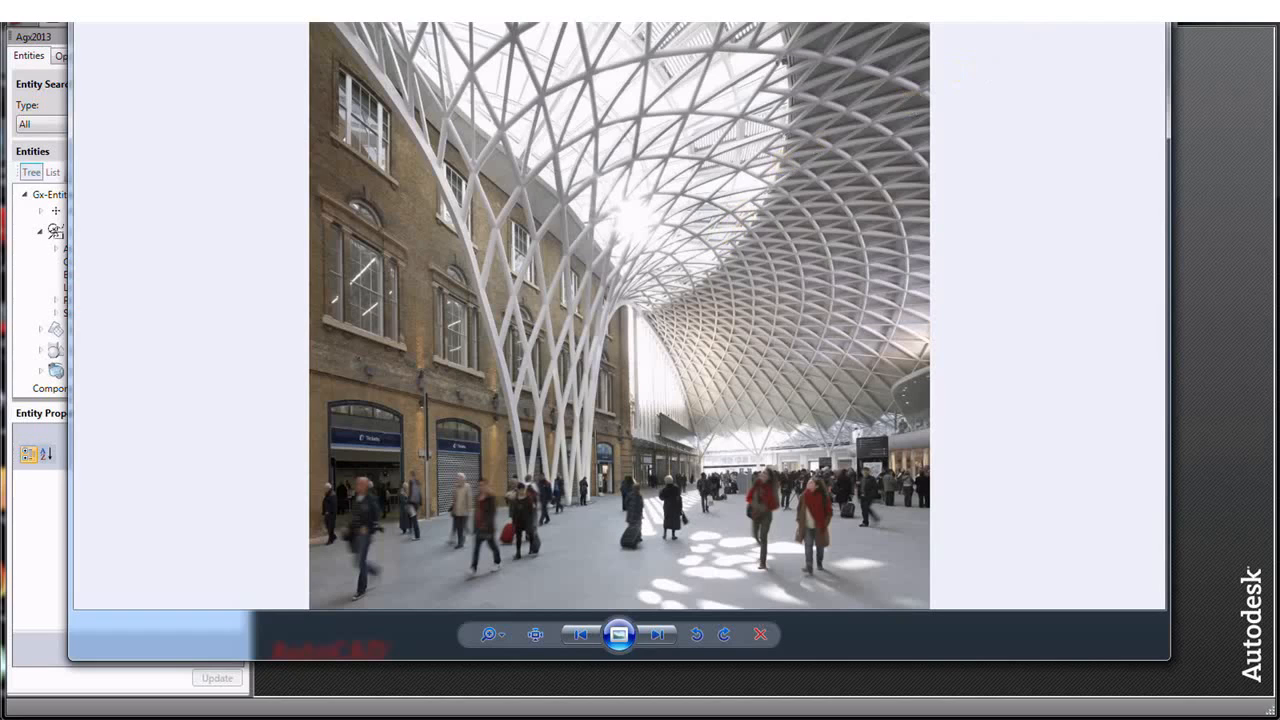
{"action": "left_click", "coordinate": [1070, 6]}
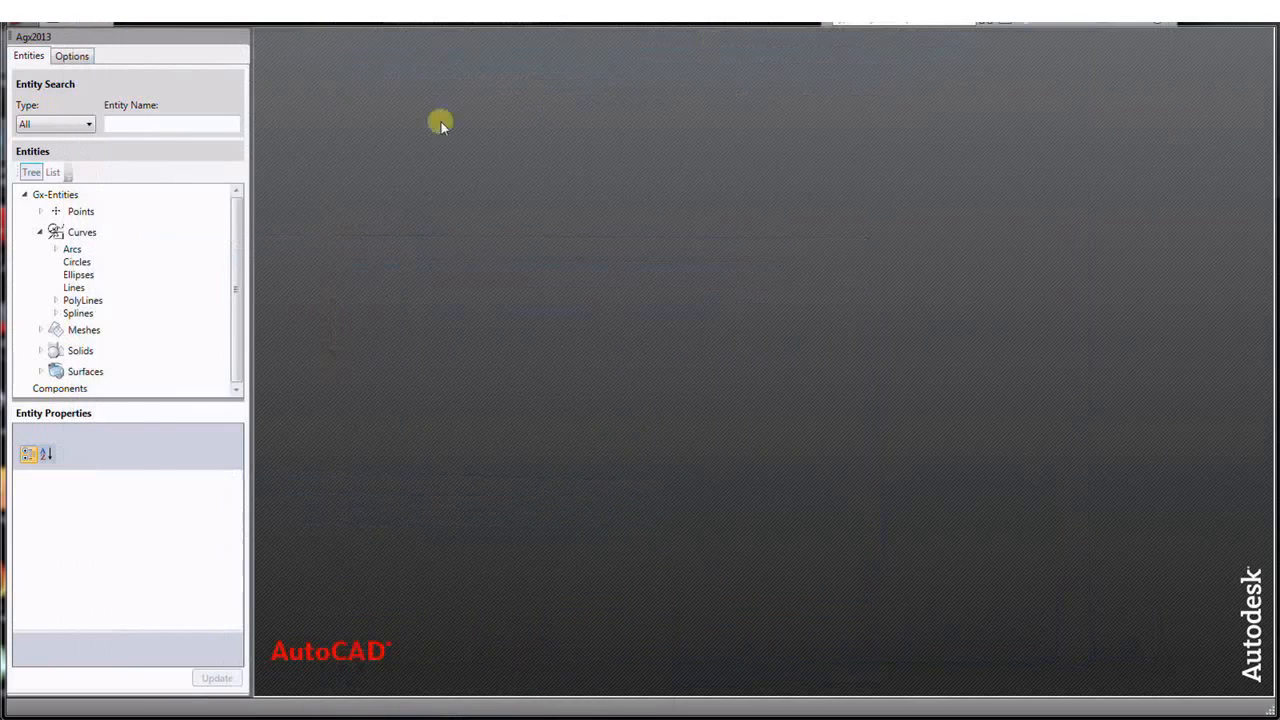
- Open the recent drawing Drawing1.dwg, examine its diagrid roof wireframe, and close it without saving changes
{"action": "left_click", "coordinate": [28, 30]}
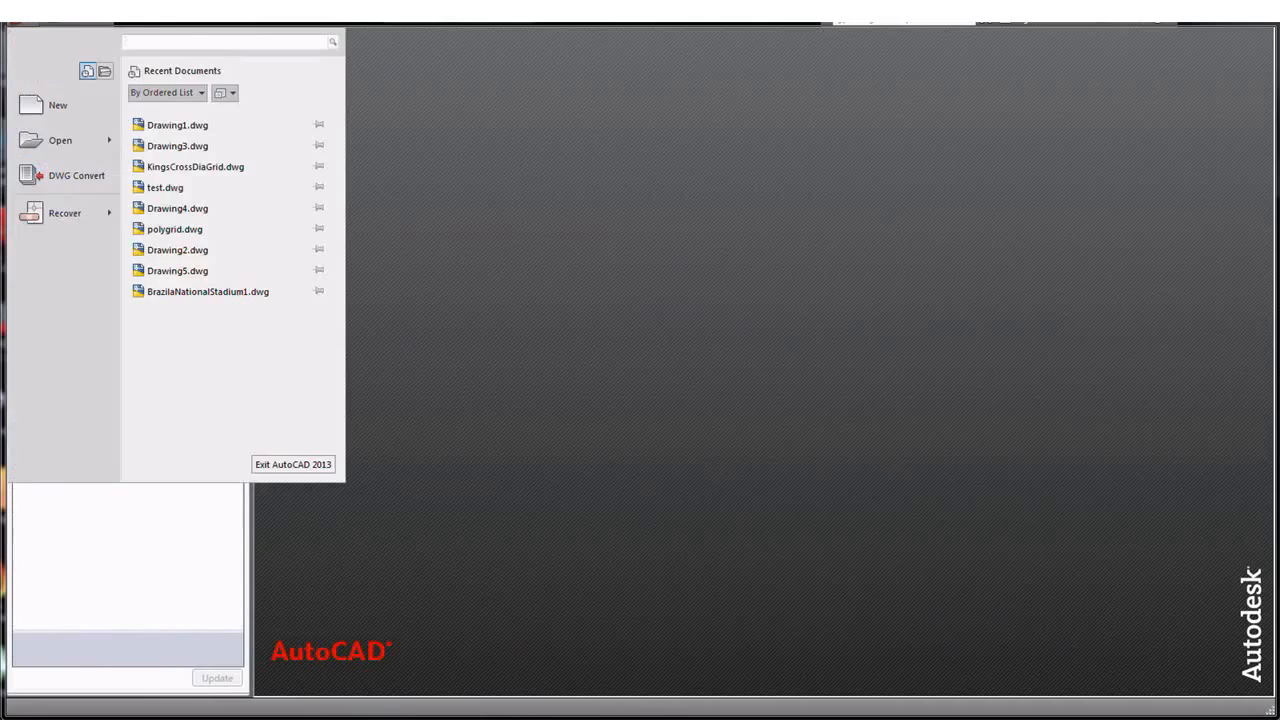
{"action": "left_click", "coordinate": [206, 126]}
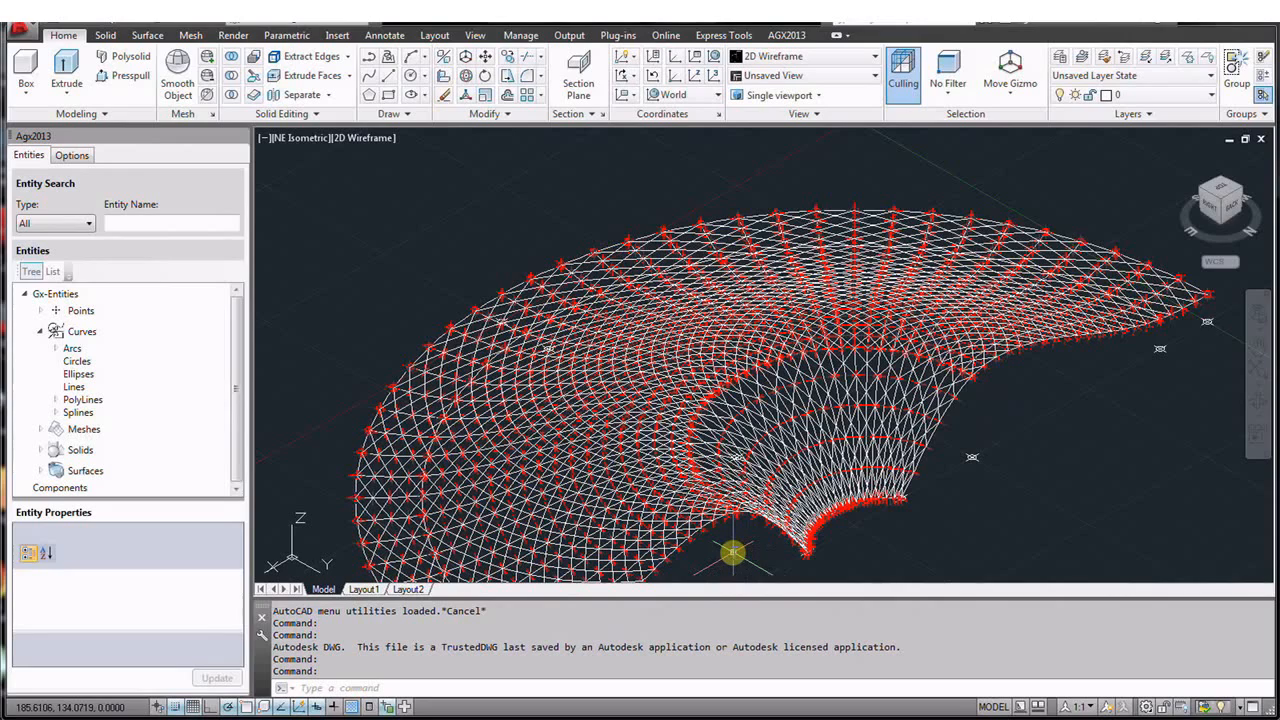
{"action": "scroll", "coordinate": [733, 552], "scroll_direction": "up", "scroll_amount": 2}
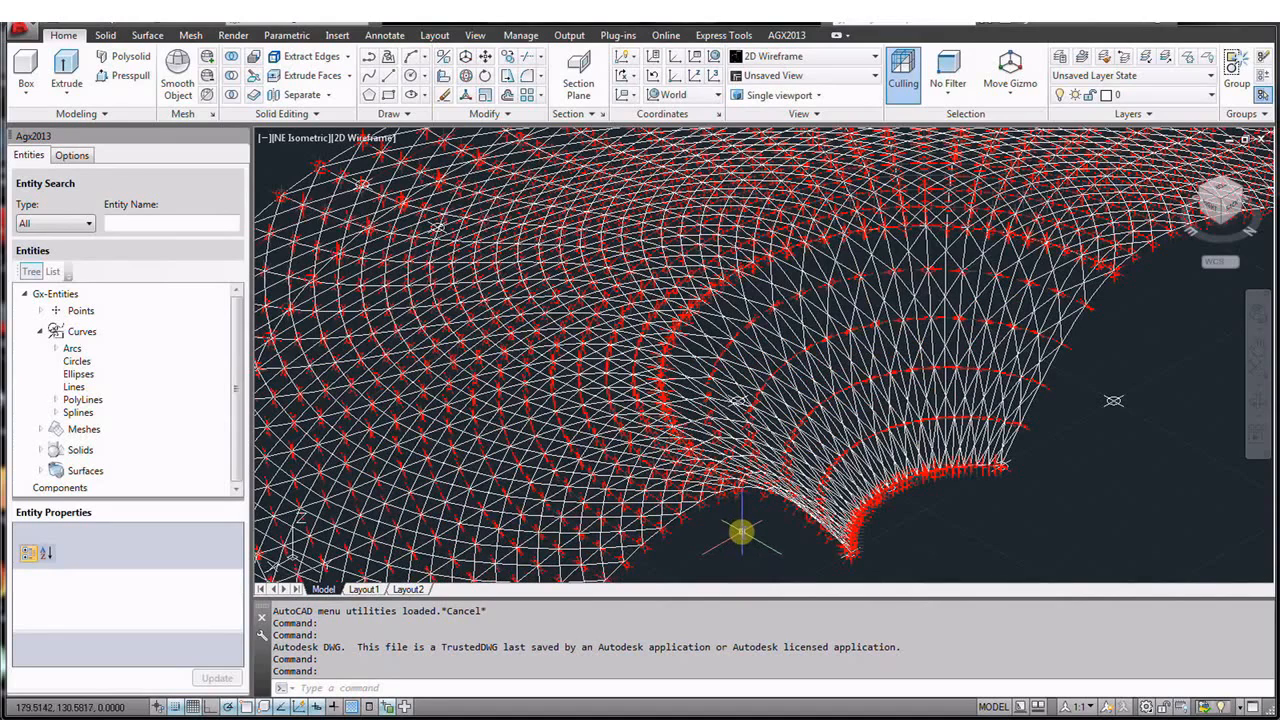
{"action": "scroll", "coordinate": [741, 531], "scroll_direction": "down", "scroll_amount": 3}
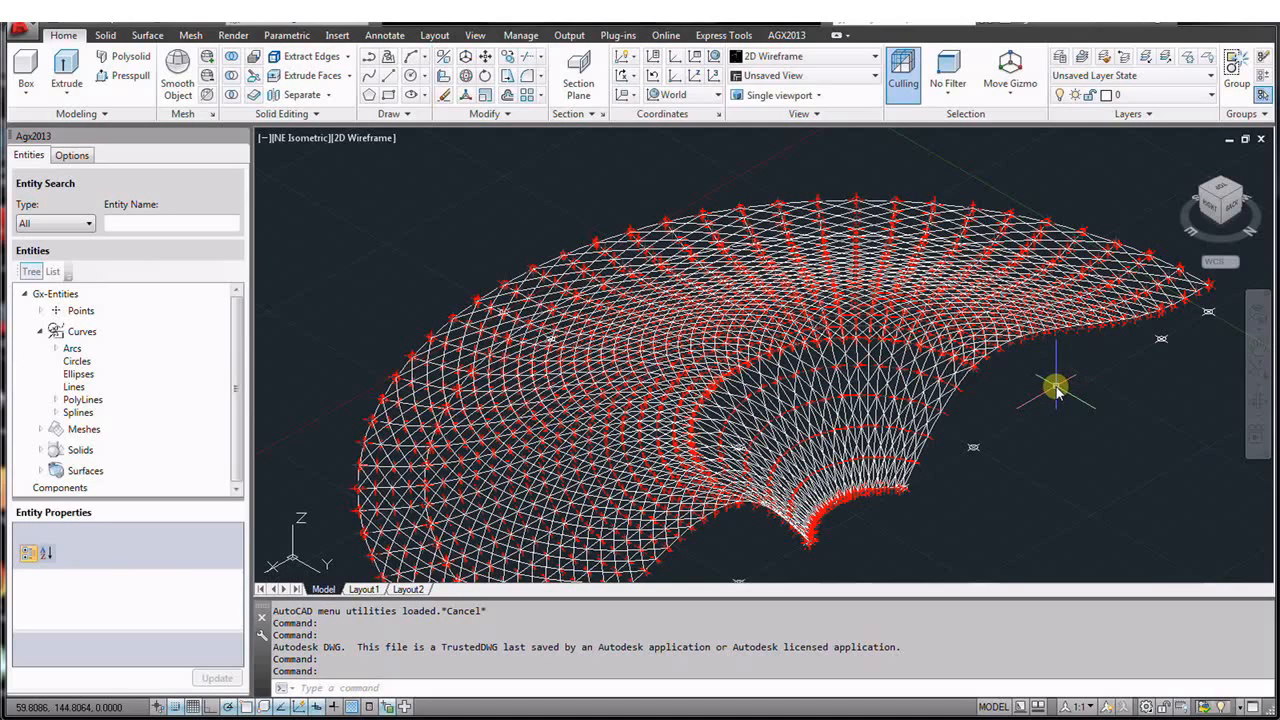
{"action": "left_click", "coordinate": [1261, 141]}
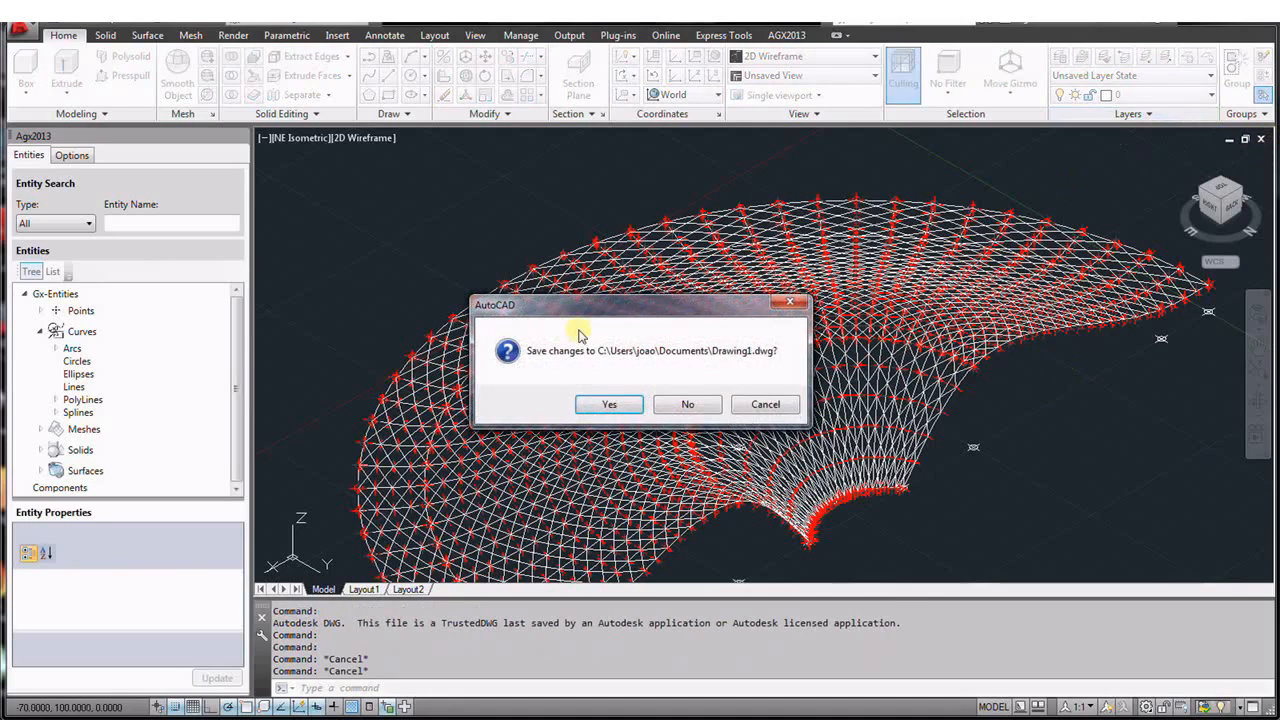
{"action": "left_click", "coordinate": [689, 404]}
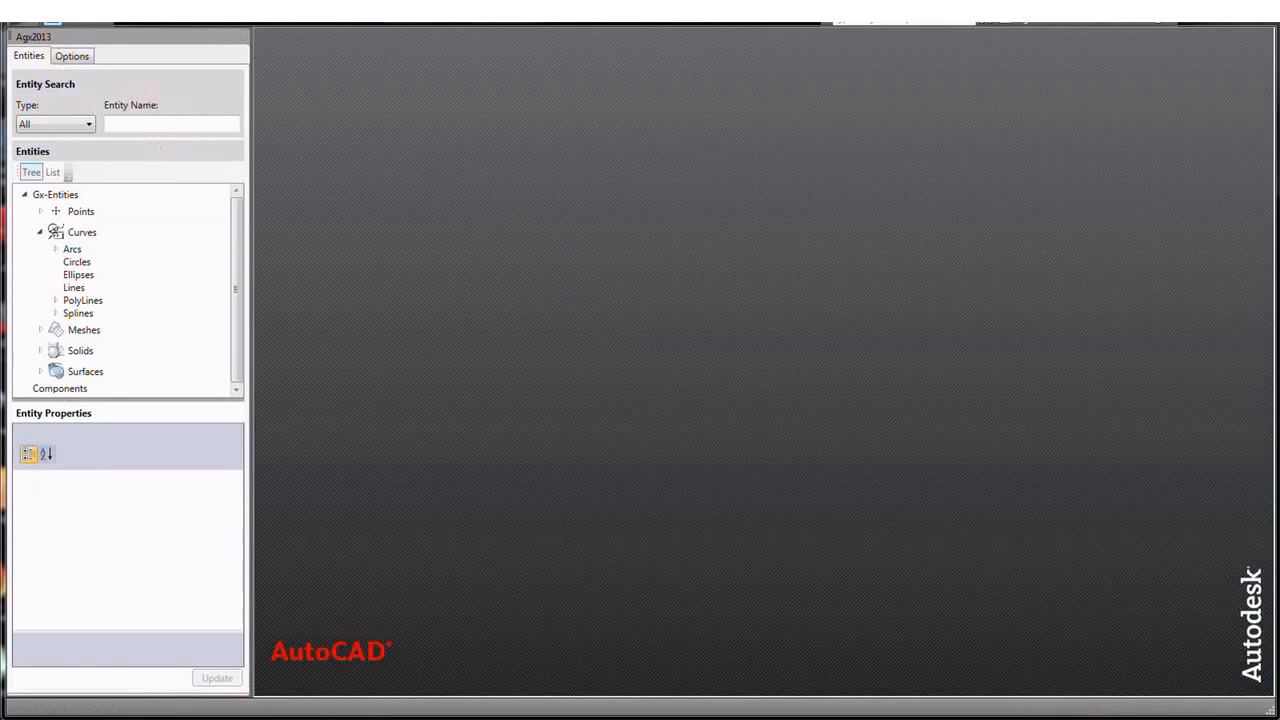
- Create a new drawing from the acadiso.dwt template
{"action": "left_click", "coordinate": [53, 19]}
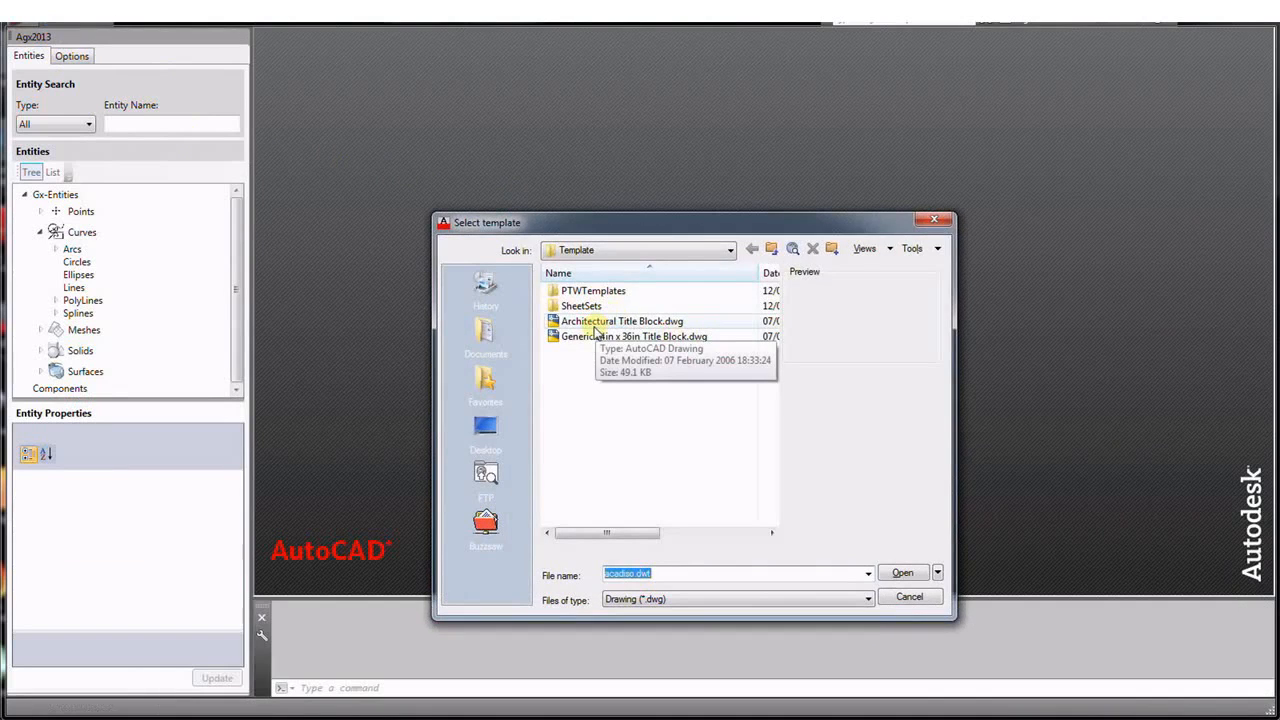
{"action": "left_click", "coordinate": [901, 576]}
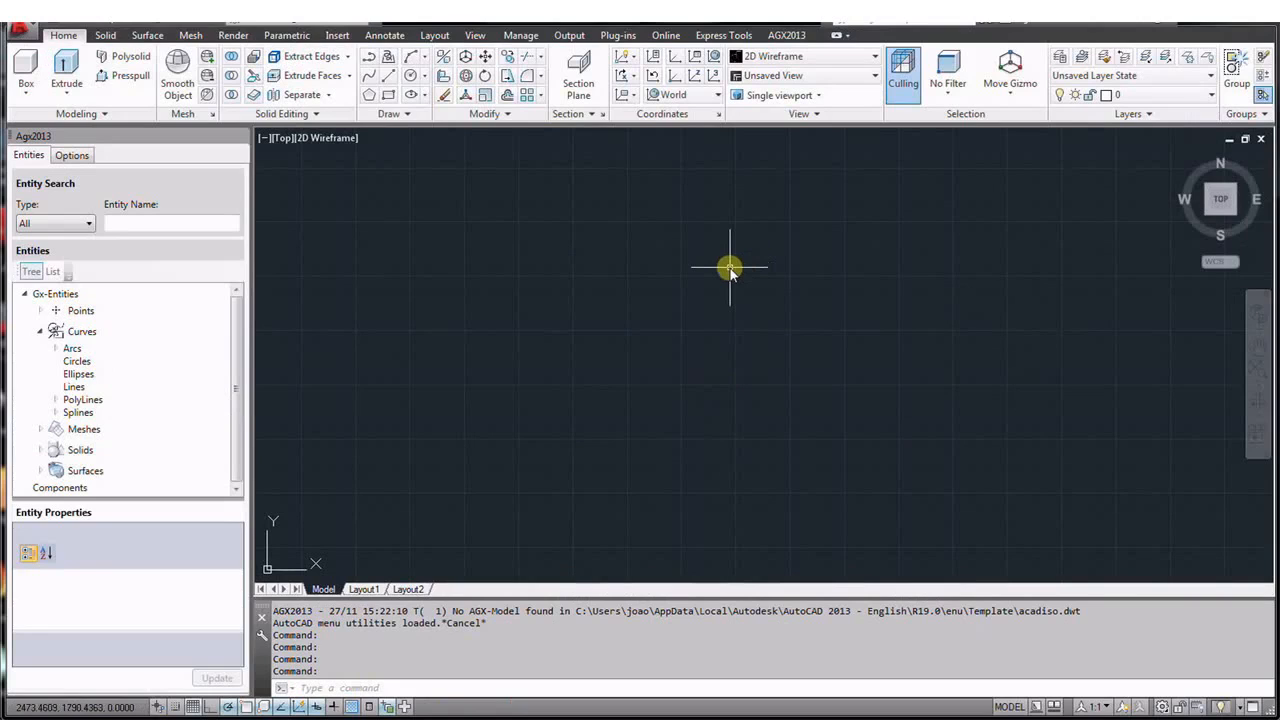
- Set the point style to a circle with a cross through it, sized 3 percent relative to the screen
{"action": "type", "text": "DD"}
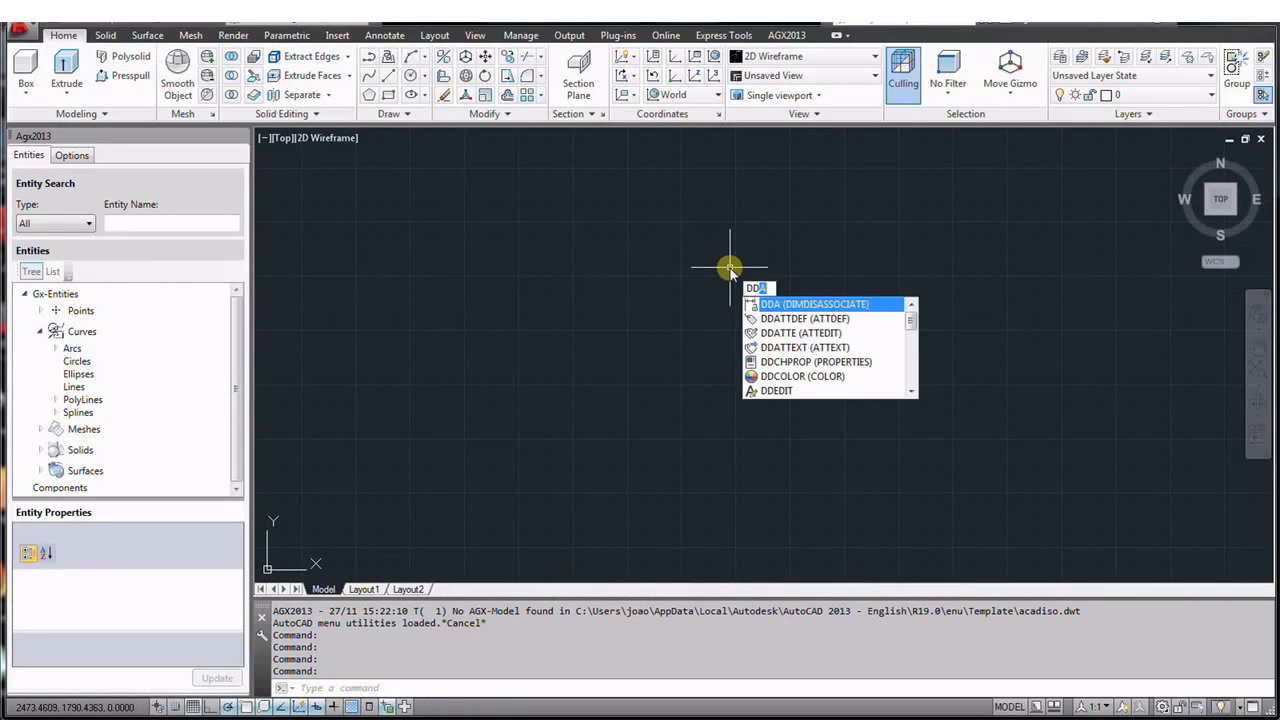
{"action": "type", "text": "PTYPe"}
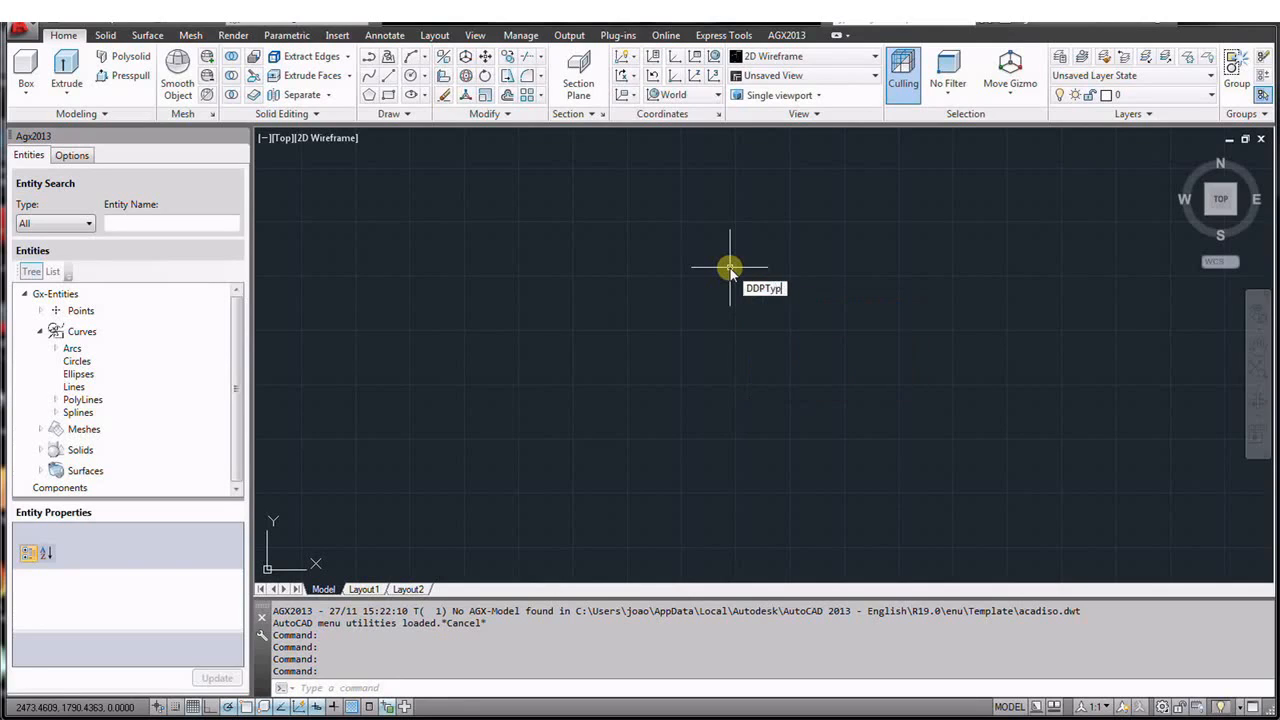
{"action": "key", "text": "Return"}
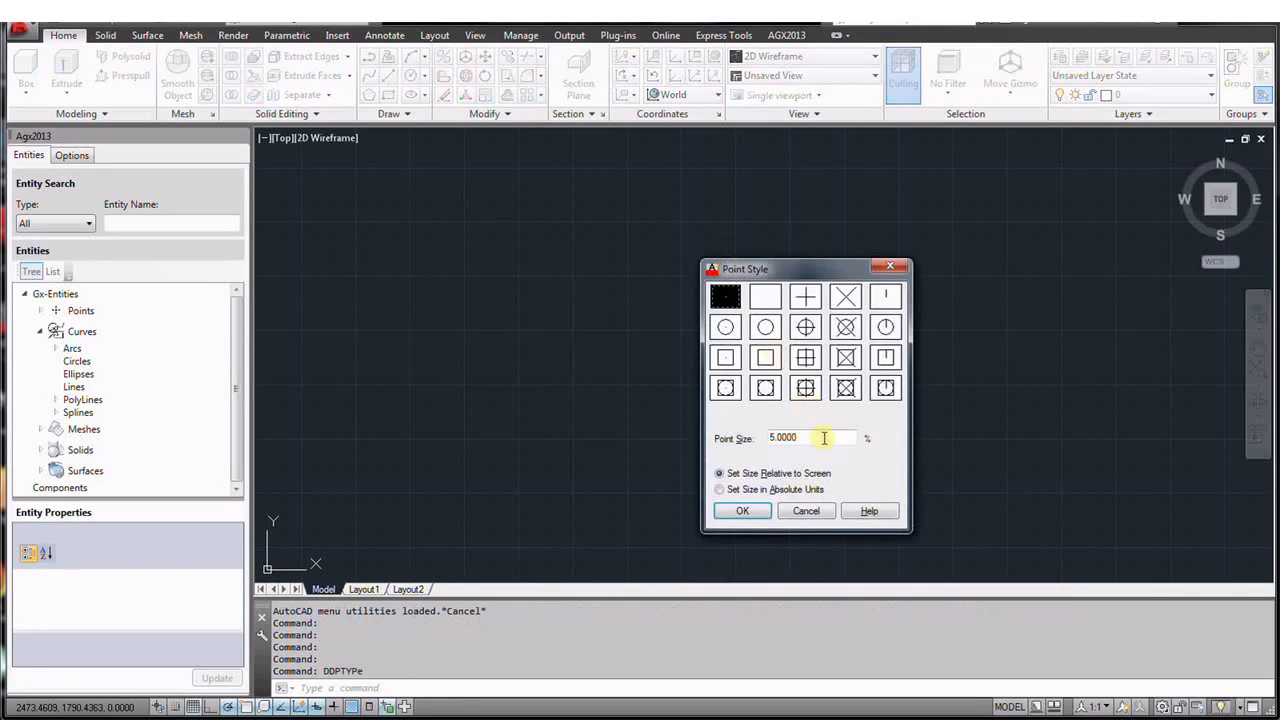
{"action": "left_click_drag", "start_coordinate": [812, 437], "coordinate": [758, 437]}
{"action": "type", "text": "3"}
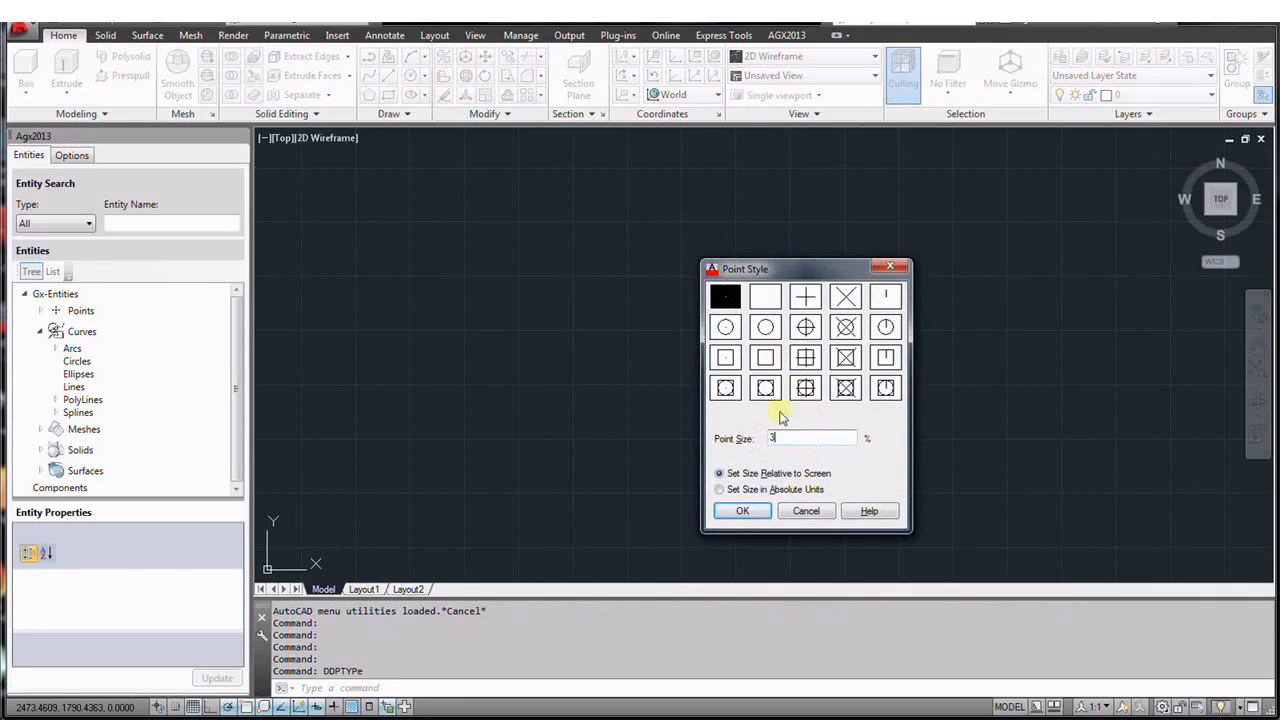
{"action": "left_click", "coordinate": [806, 327]}
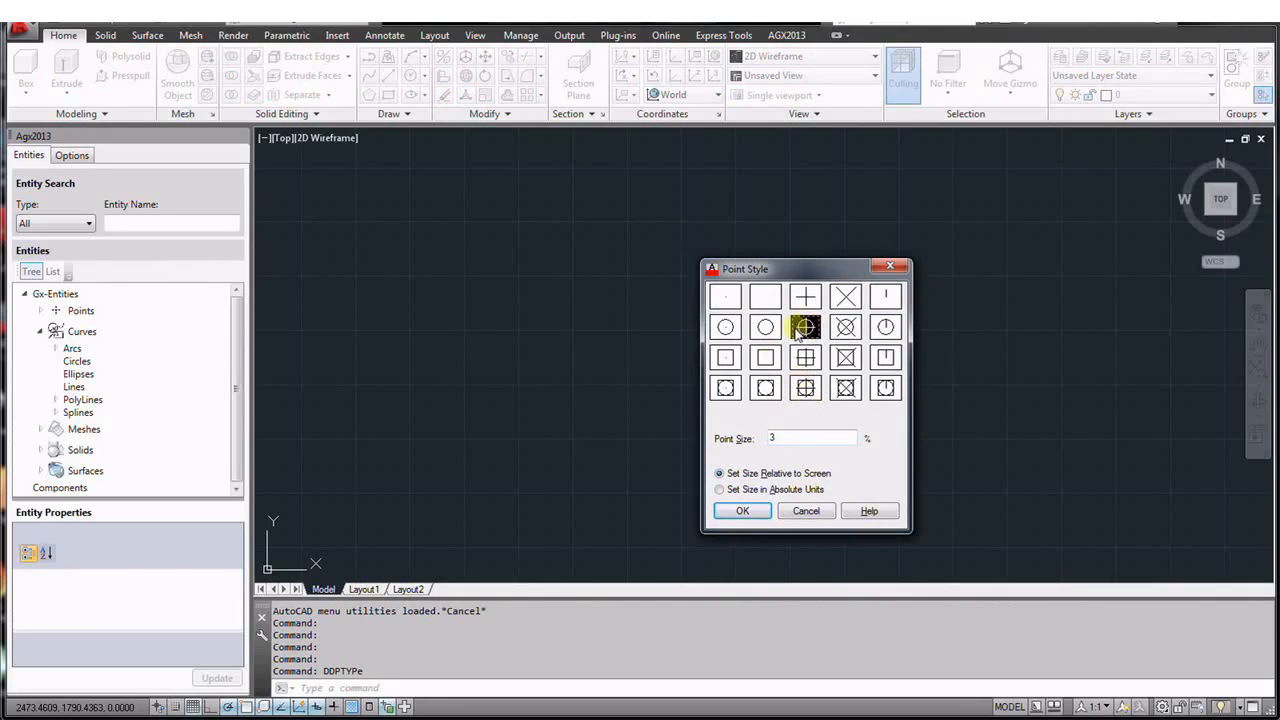
{"action": "key", "text": "Return"}
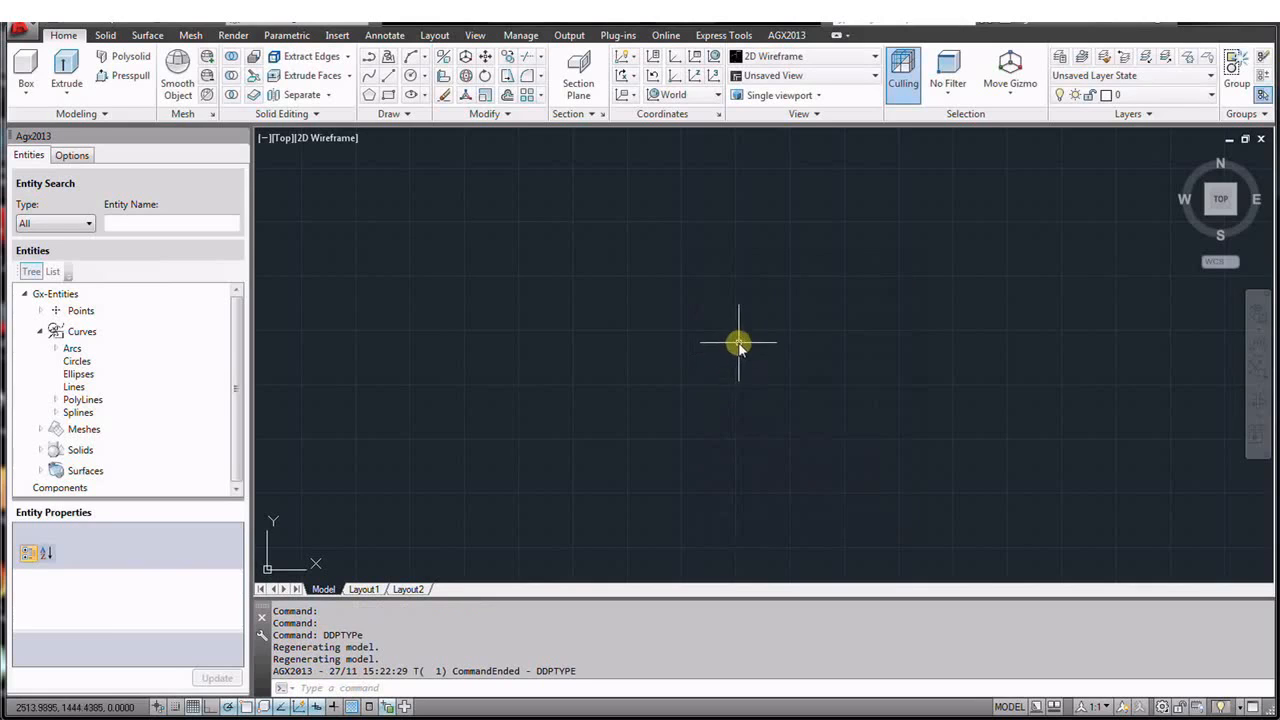
- Bring the area around the origin into the top view and turn on grid snap
{"action": "left_click", "coordinate": [1215, 201]}
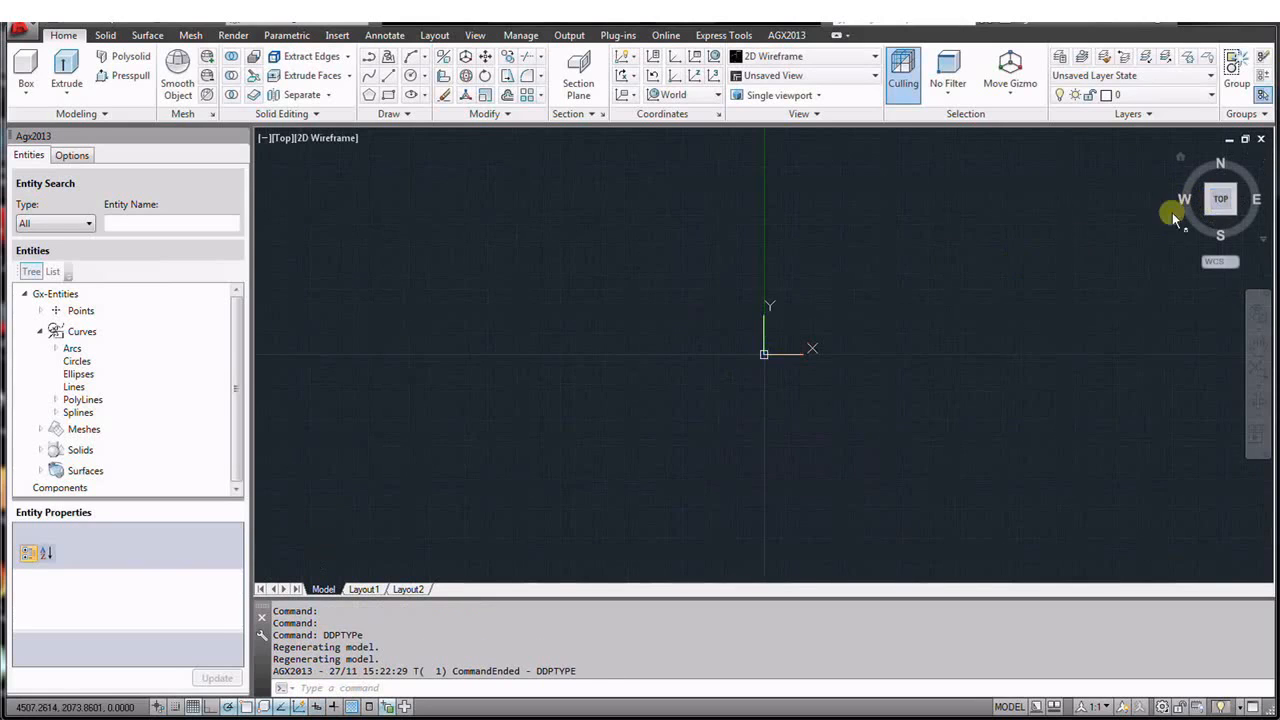
{"action": "scroll", "coordinate": [600, 396], "scroll_direction": "down", "scroll_amount": 1}
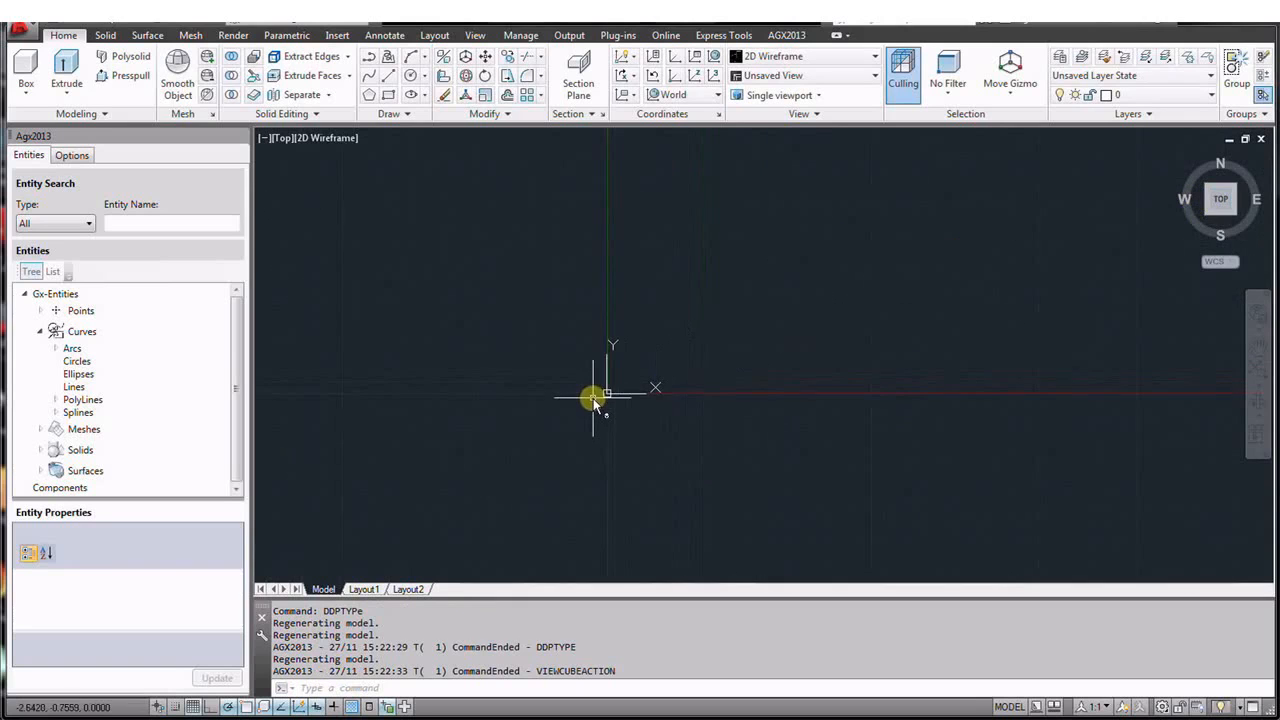
{"action": "scroll", "coordinate": [593, 398], "scroll_direction": "down", "scroll_amount": 1}
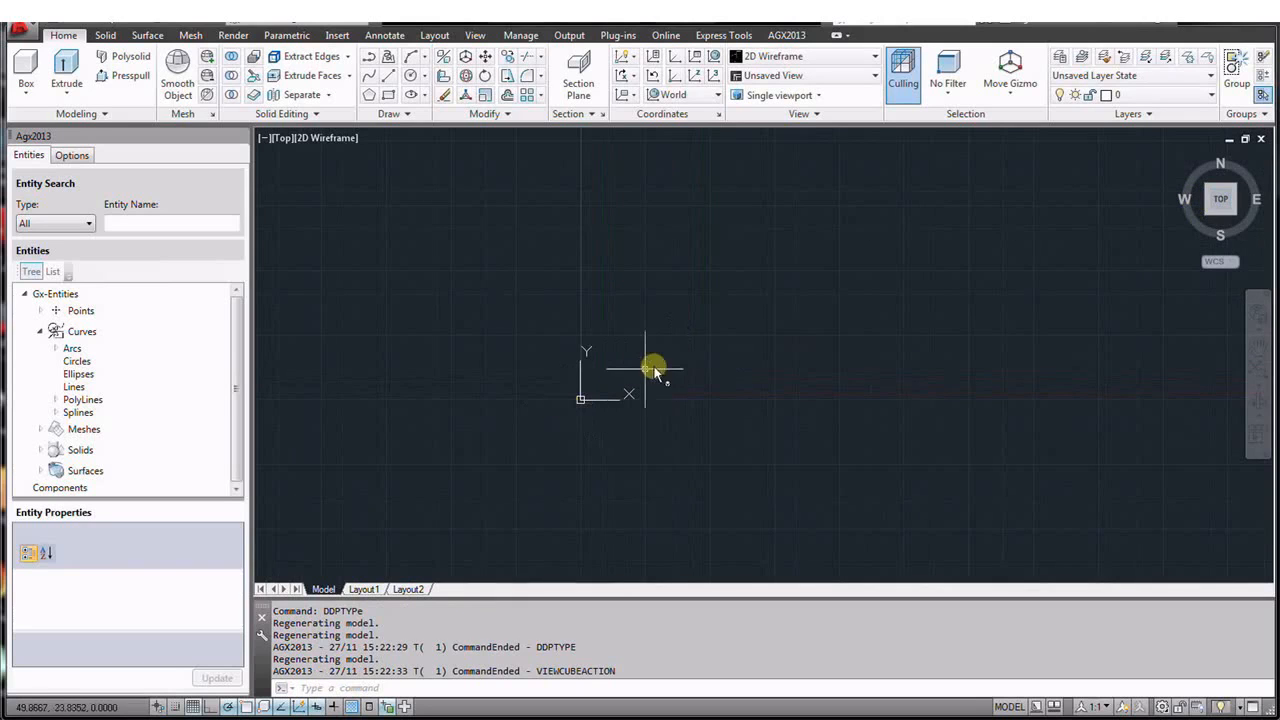
{"action": "scroll", "coordinate": [656, 360], "scroll_direction": "up", "scroll_amount": 4}
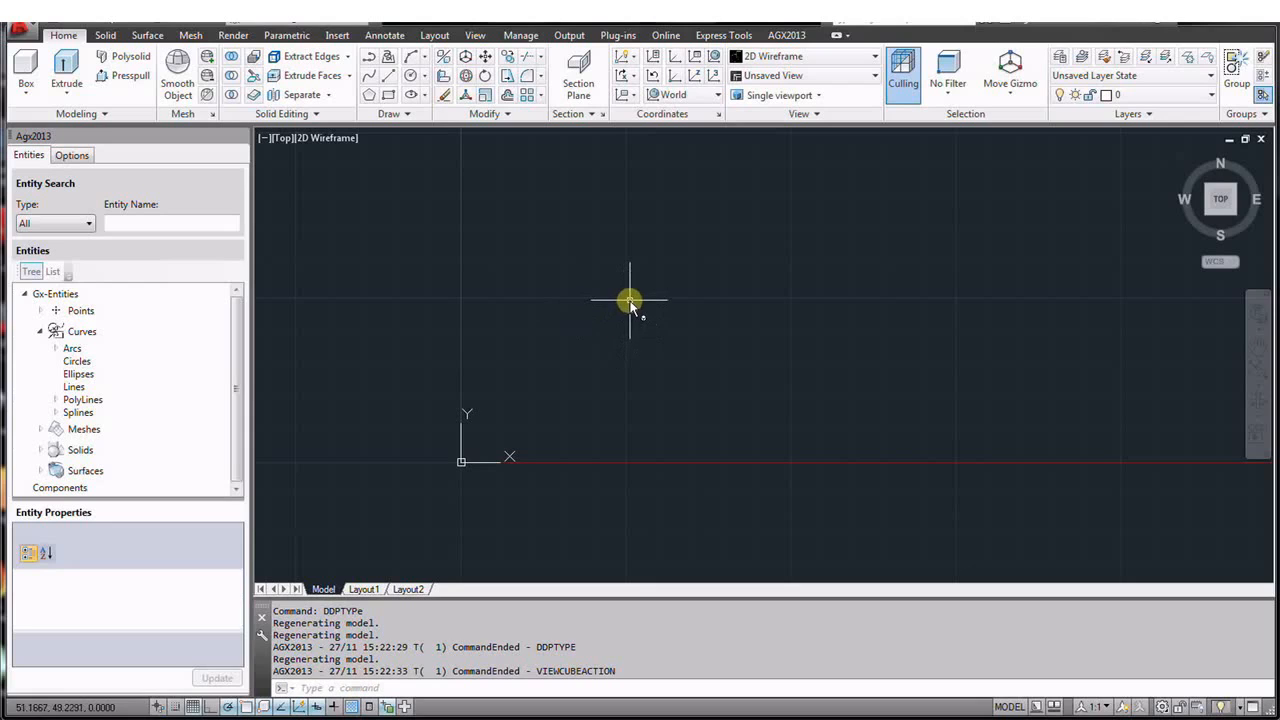
{"action": "scroll", "coordinate": [550, 339], "scroll_direction": "up", "scroll_amount": 2}
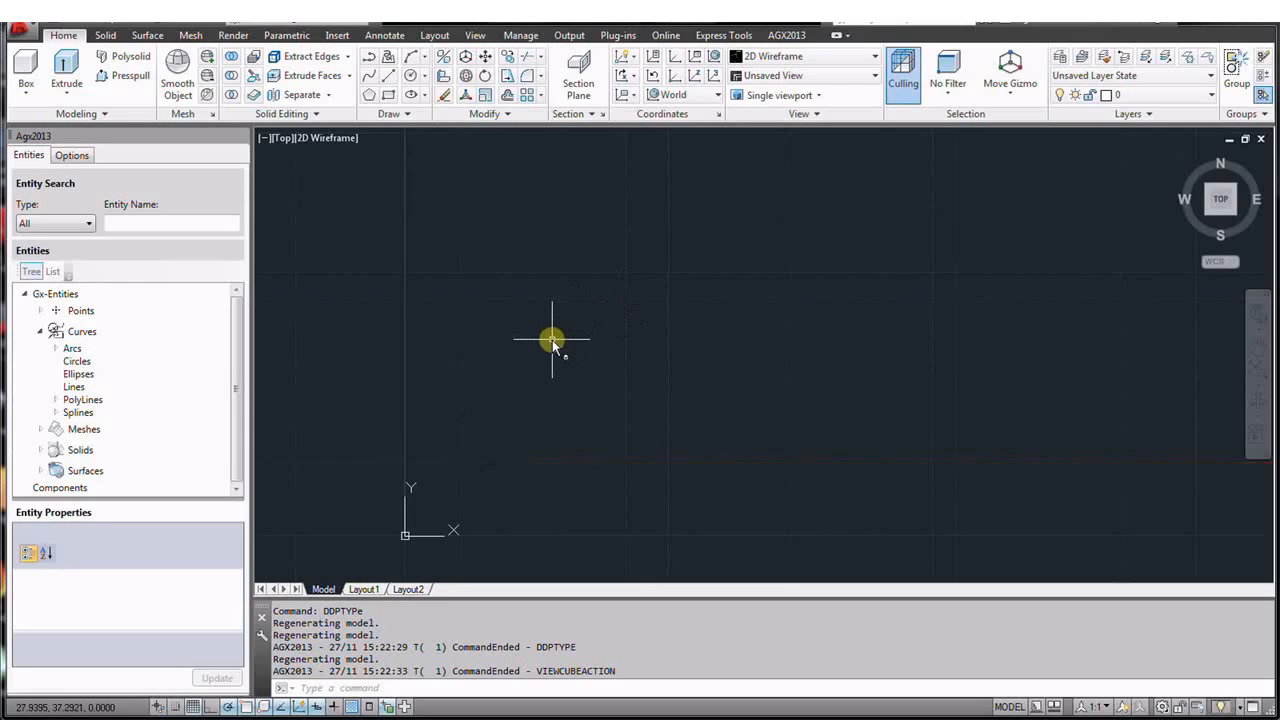
{"action": "left_click", "coordinate": [176, 707]}
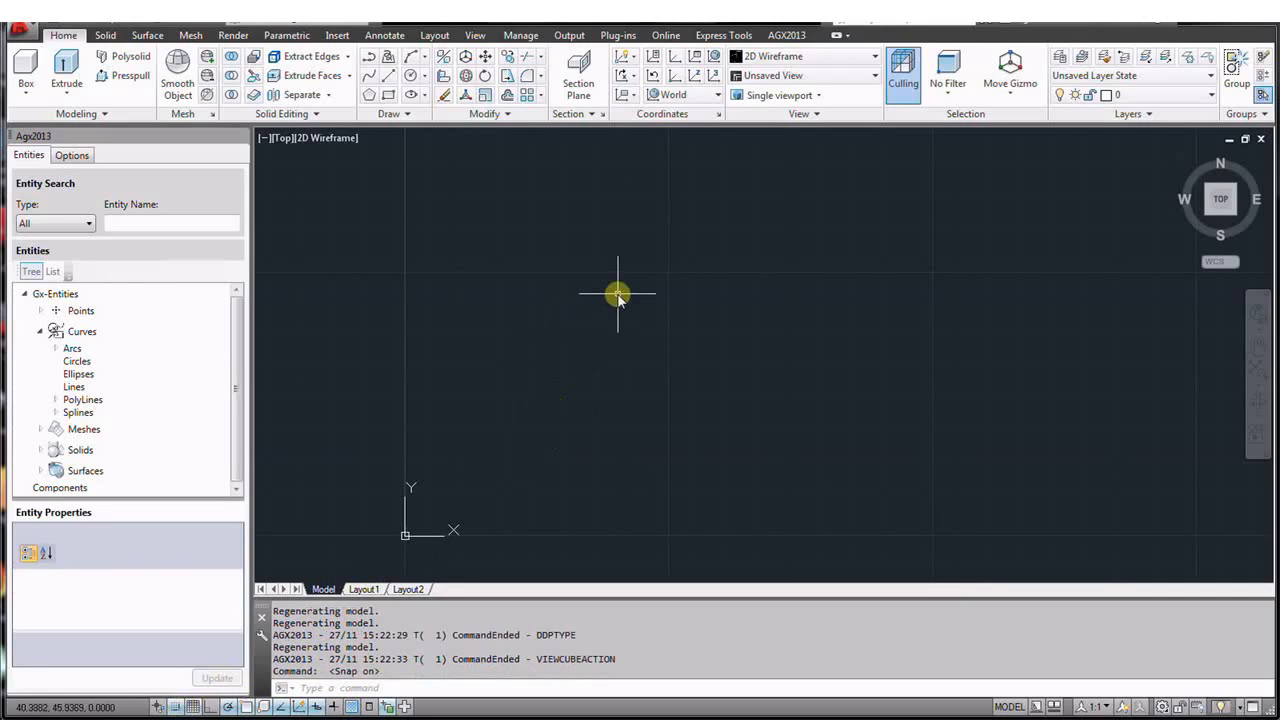
- Place three outer Gx points at (0,50), (50,0) and (100,50) with the GXPOINT command
{"action": "type", "text": "GXPOLY"}
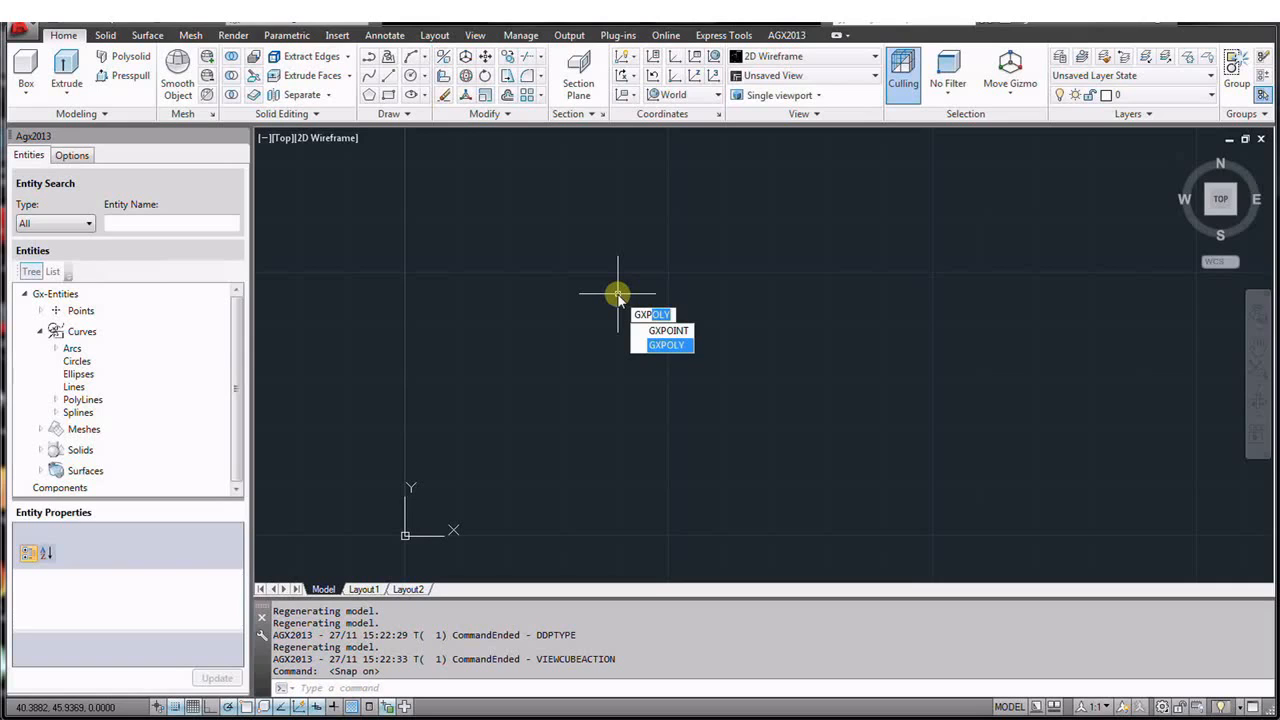
{"action": "key", "text": "Up"}
{"action": "key", "text": "Return"}
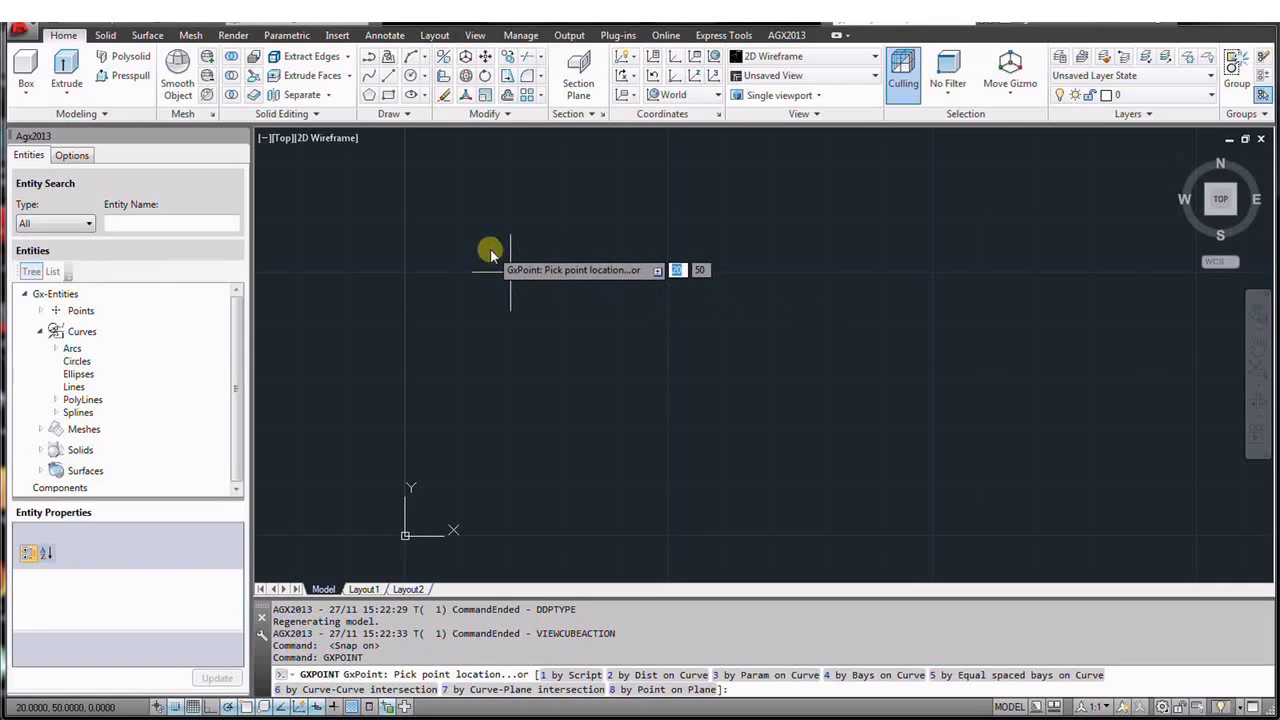
{"action": "left_click", "coordinate": [405, 272]}
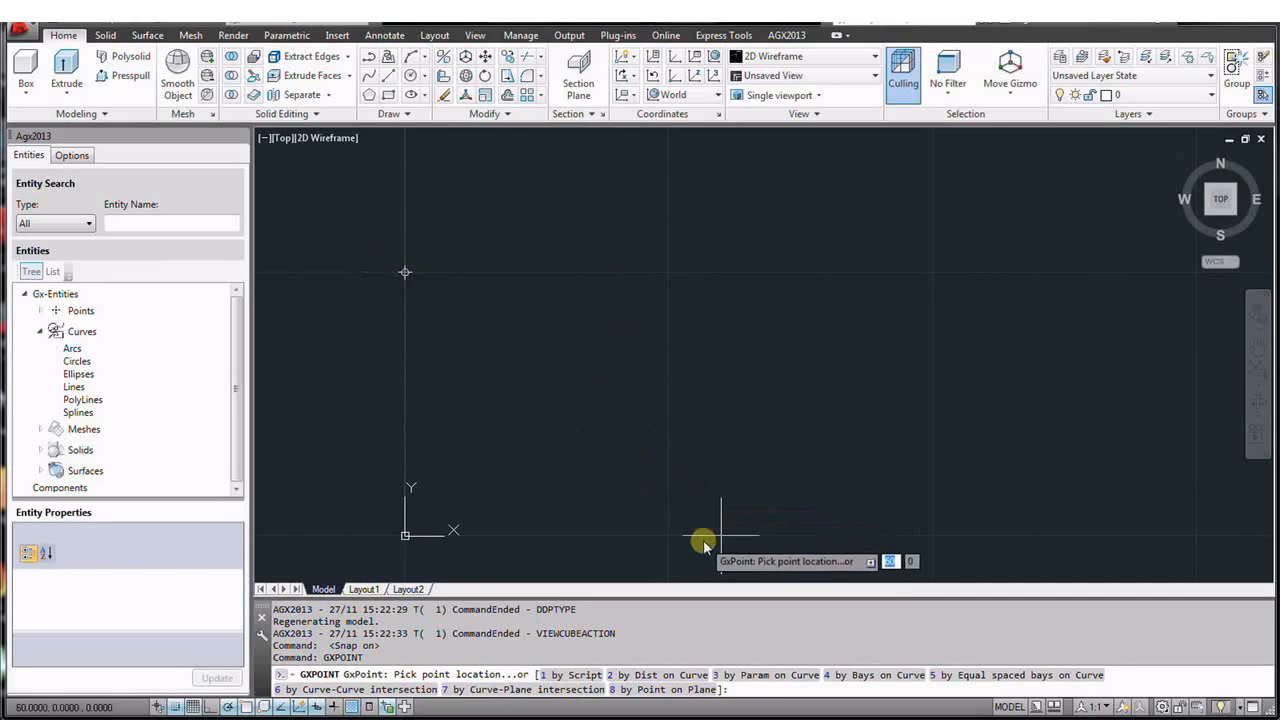
{"action": "left_click", "coordinate": [669, 535]}
{"action": "left_click", "coordinate": [932, 272]}
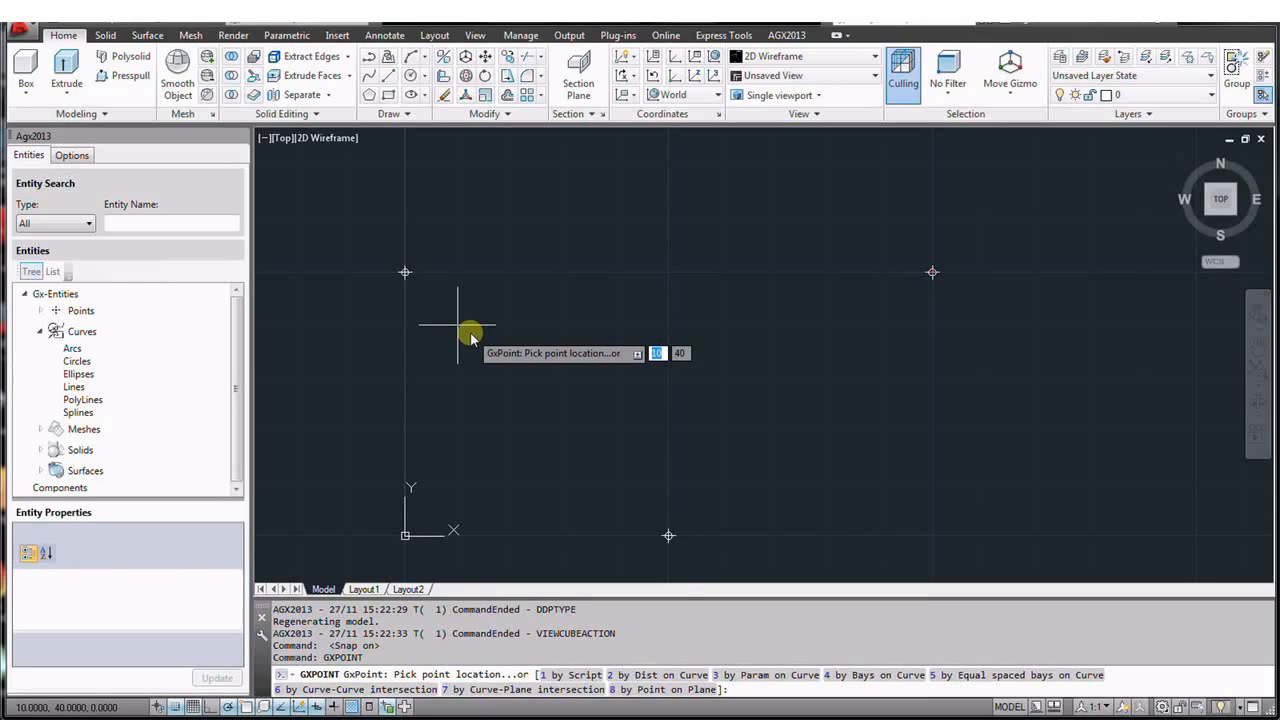
- Add two inner sets of Gx points at (10,50), (50,10), (90,50) and (30,50), (50,30), (70,50)
{"action": "left_click", "coordinate": [457, 272]}
{"action": "left_click", "coordinate": [669, 483]}
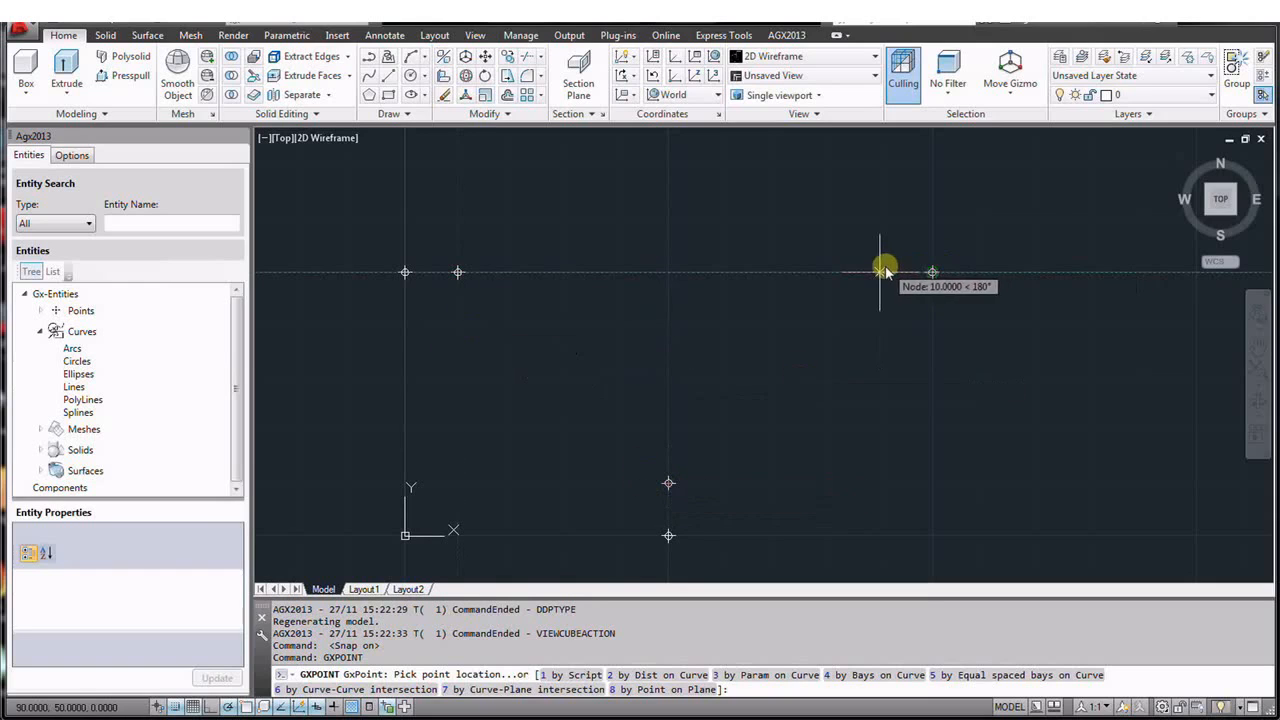
{"action": "left_click", "coordinate": [884, 272]}
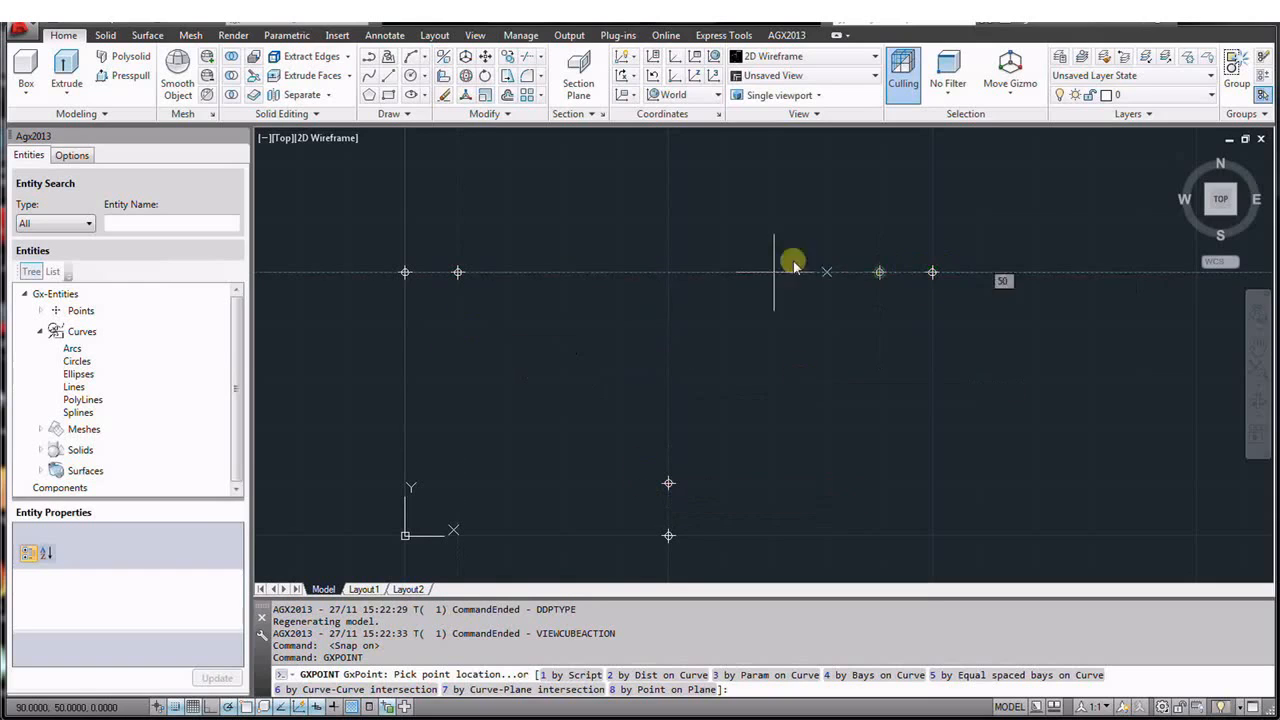
{"action": "left_click", "coordinate": [563, 272]}
{"action": "left_click", "coordinate": [669, 378]}
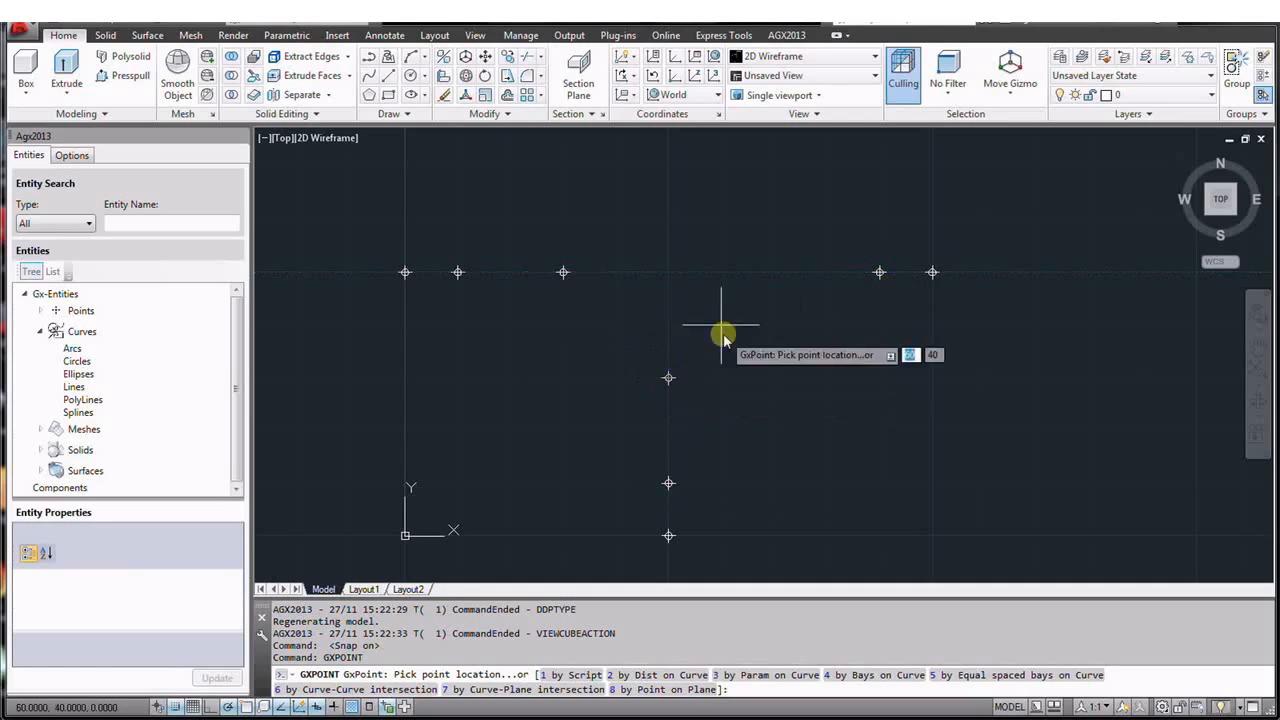
{"action": "left_click", "coordinate": [773, 272]}
- Inspect the placed points, compare their layout with the reference photo of the roof, and return to the drawing
{"action": "scroll", "coordinate": [666, 271], "scroll_direction": "up", "scroll_amount": 5}
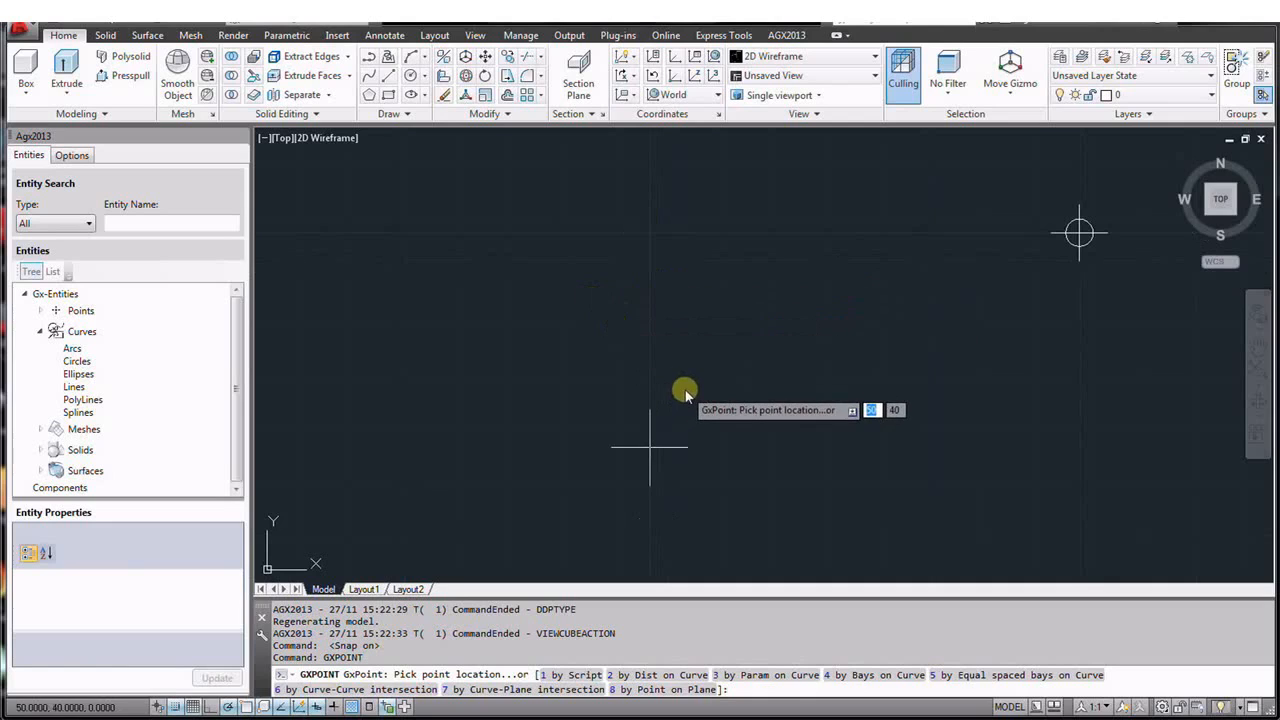
{"action": "scroll", "coordinate": [685, 392], "scroll_direction": "down", "scroll_amount": 5}
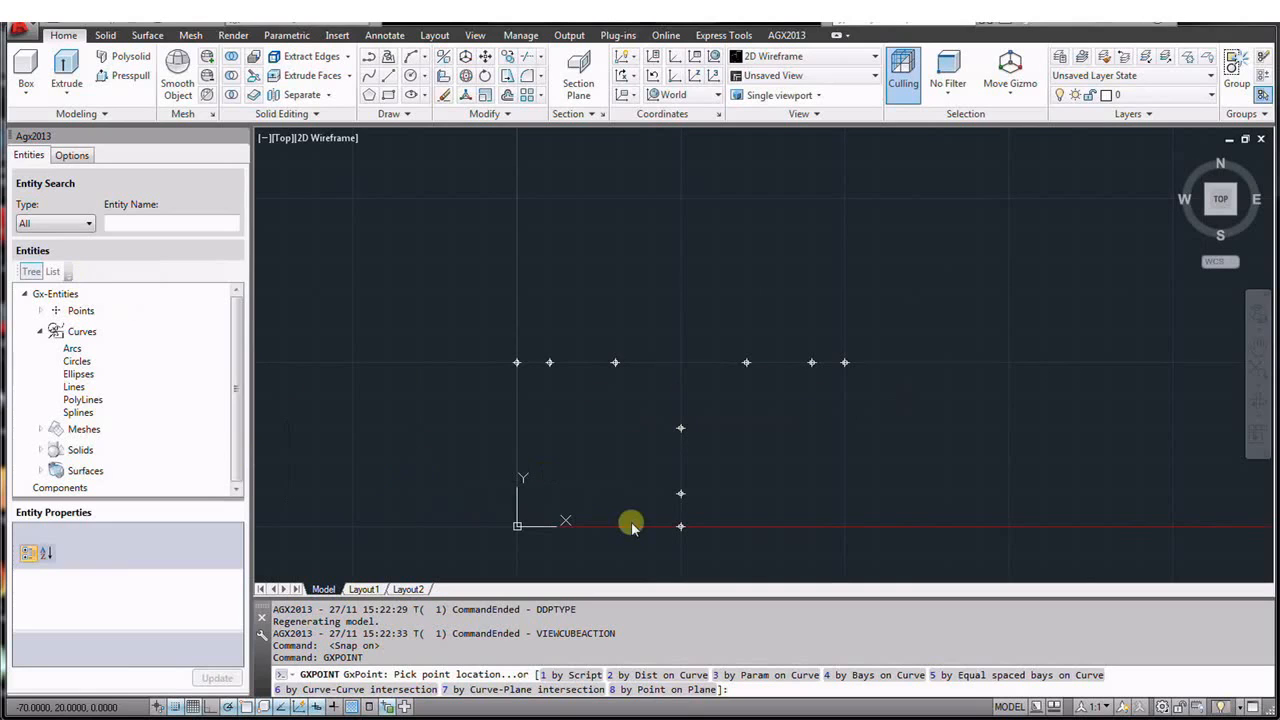
{"action": "left_click", "coordinate": [409, 535]}
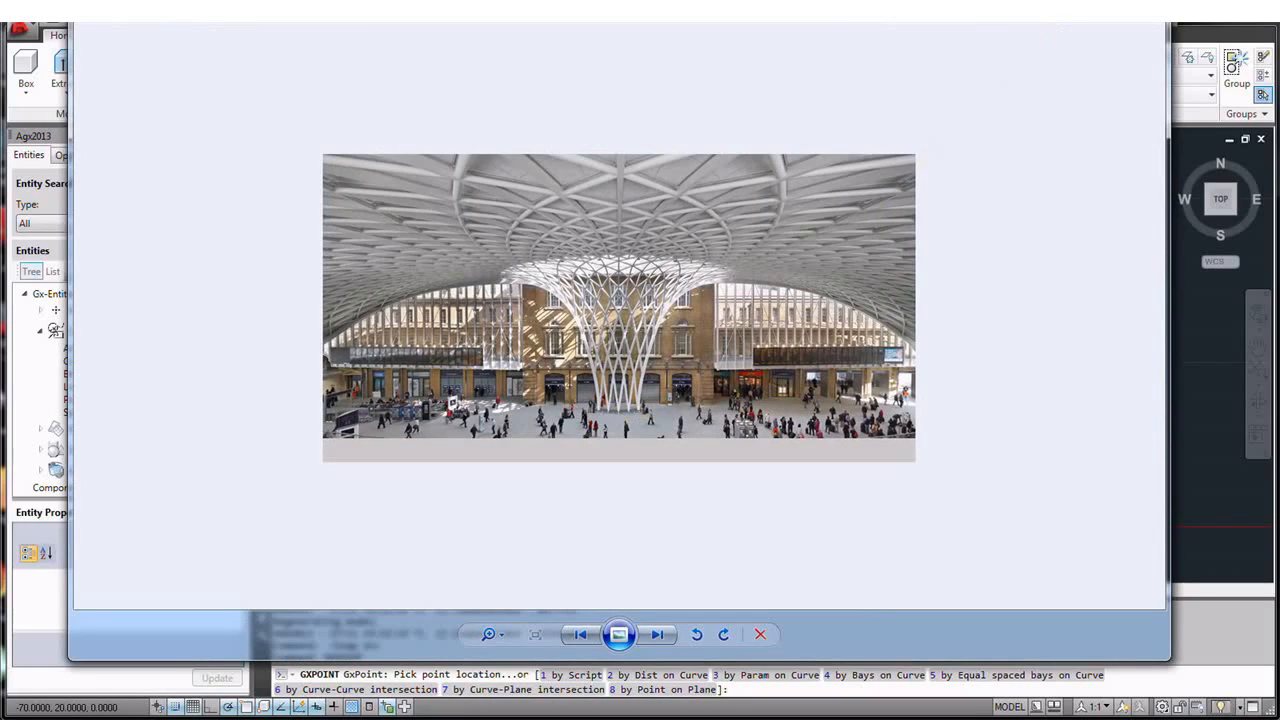
{"action": "left_click", "coordinate": [1066, 12]}
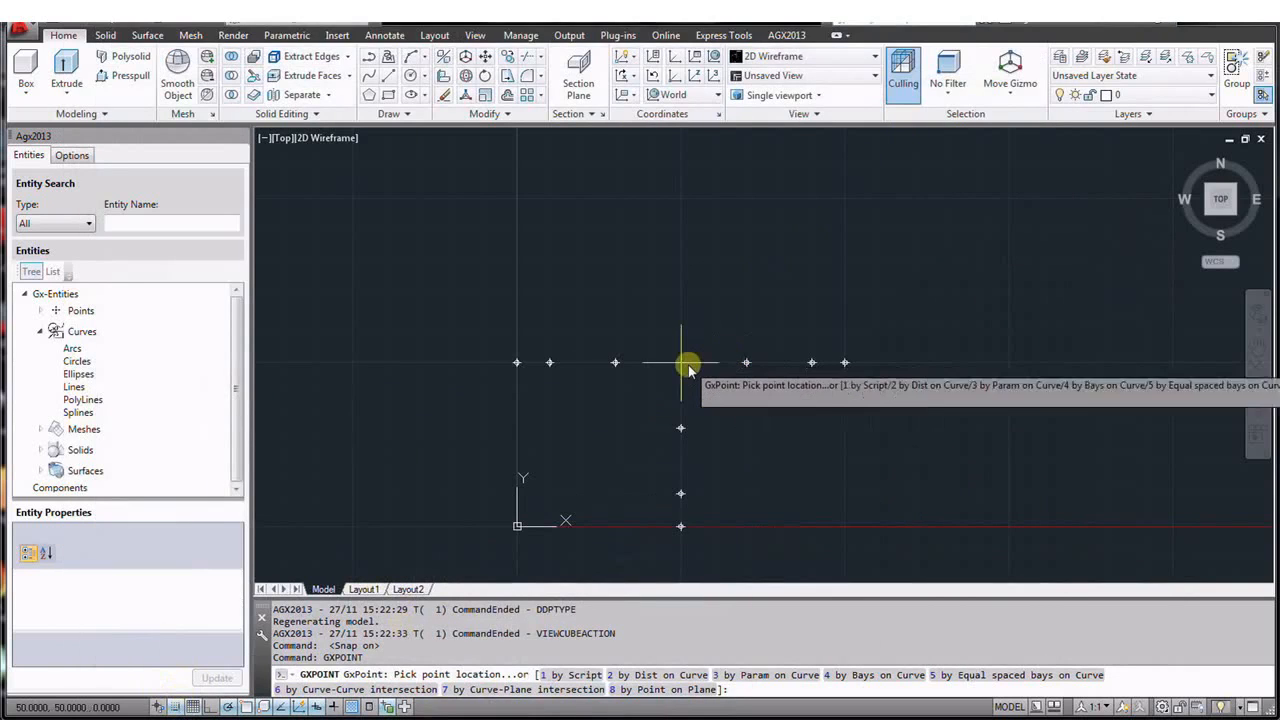
- Turn off grid snap and place three central Gx points freehand at about (44,50), (50,48) and (56,50)
{"action": "scroll", "coordinate": [688, 365], "scroll_direction": "up", "scroll_amount": 6}
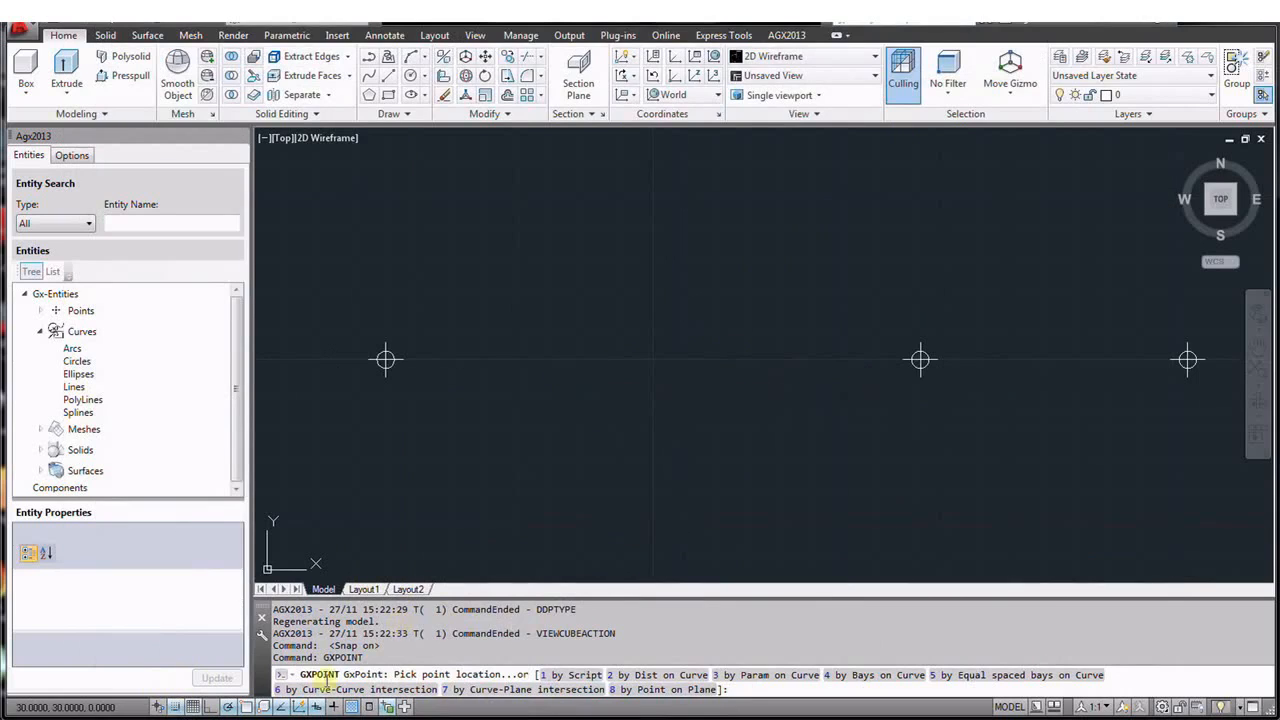
{"action": "left_click", "coordinate": [174, 707]}
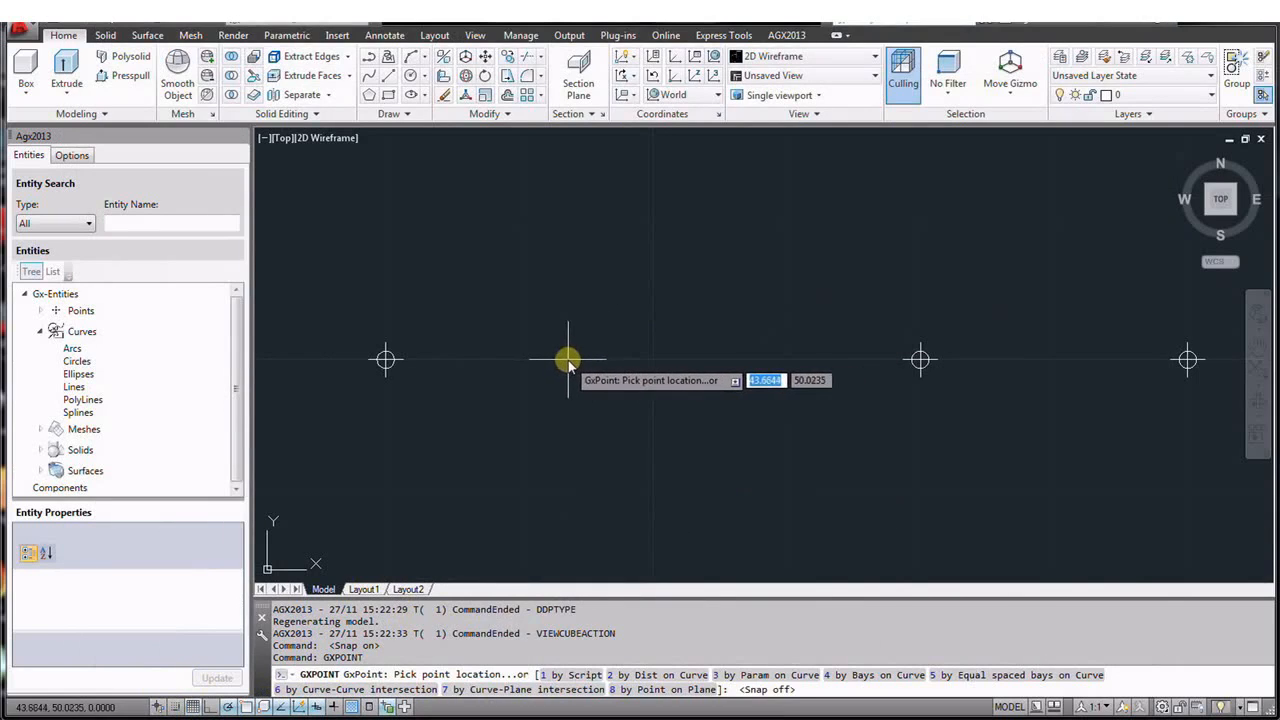
{"action": "left_click", "coordinate": [573, 359]}
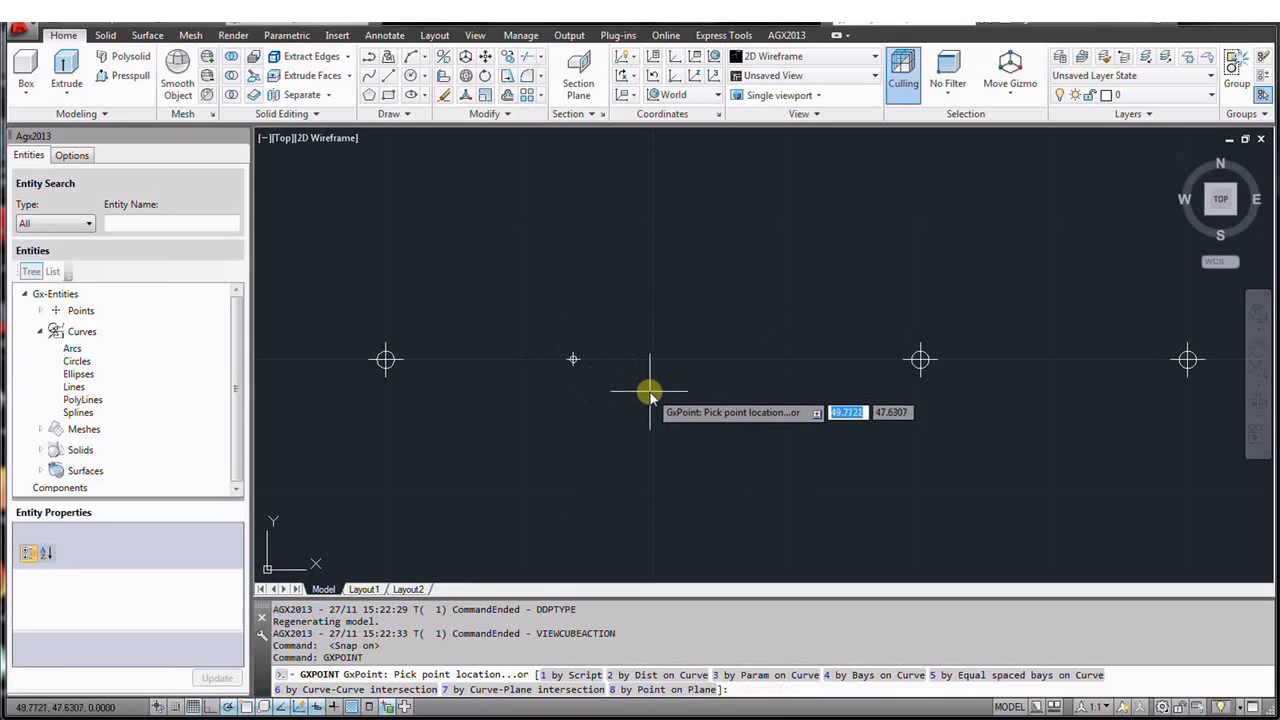
{"action": "left_click", "coordinate": [652, 390]}
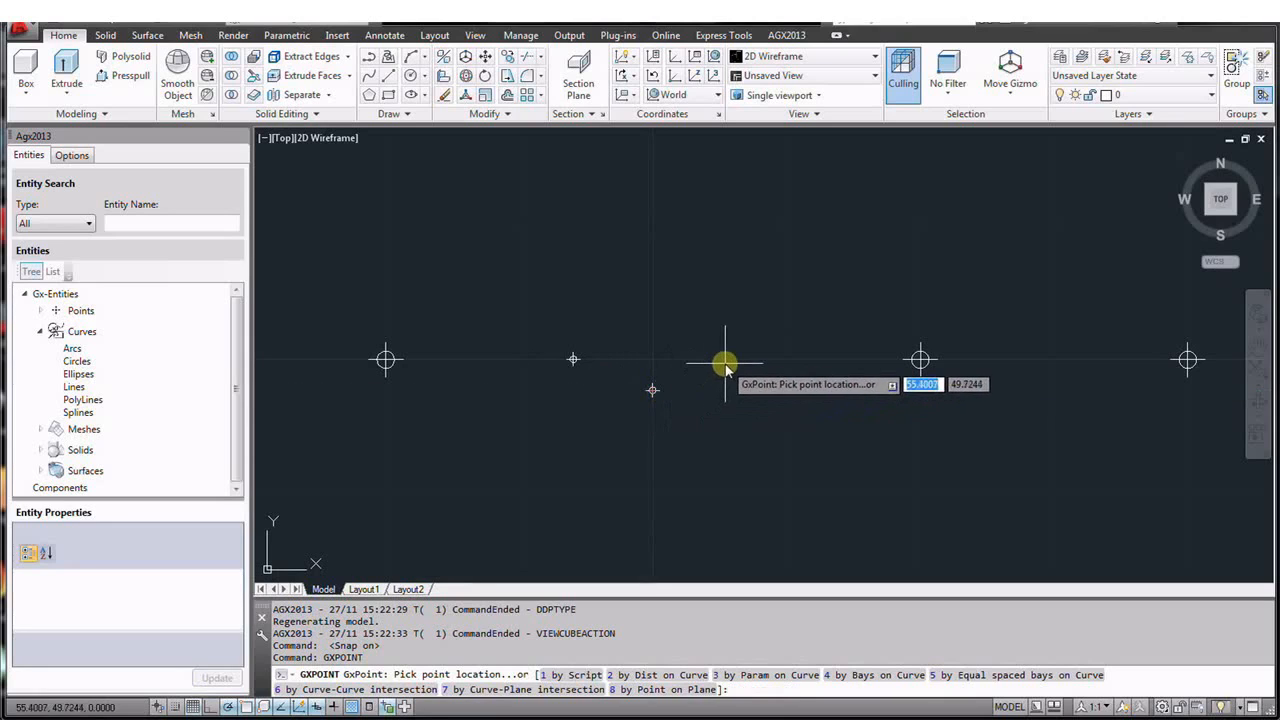
{"action": "left_click", "coordinate": [727, 359]}
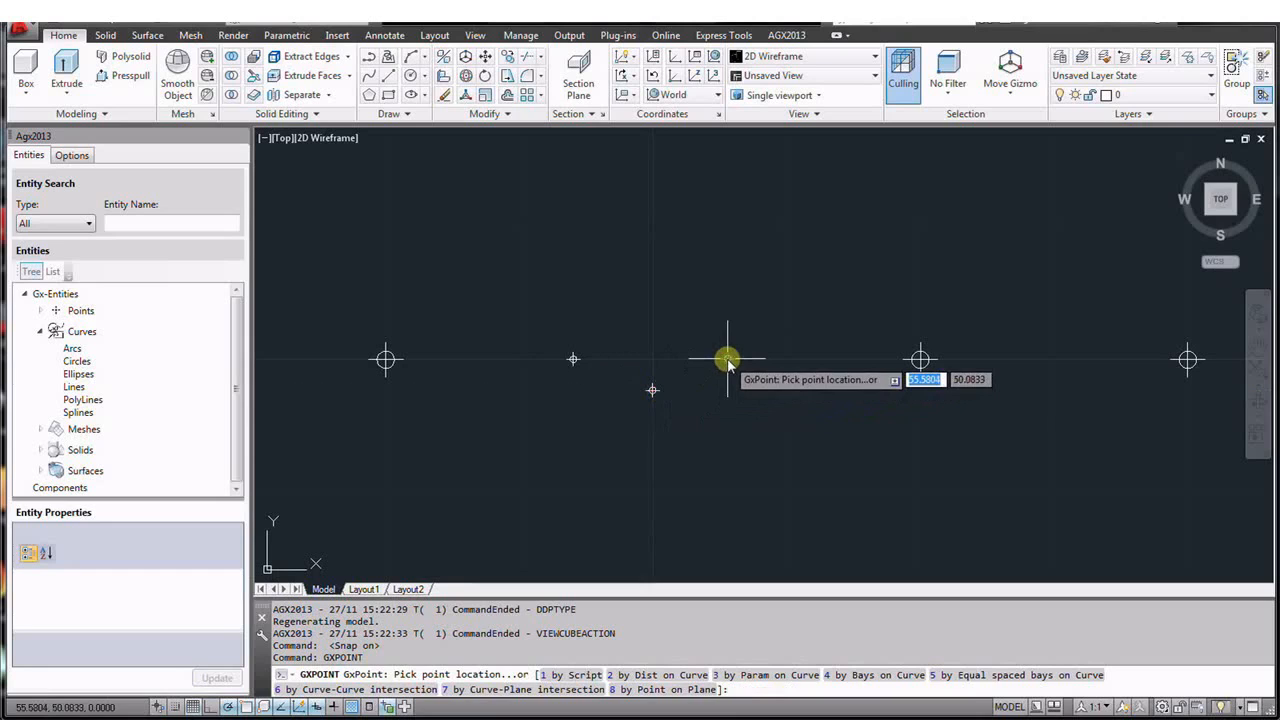
{"action": "key", "text": "Escape"}
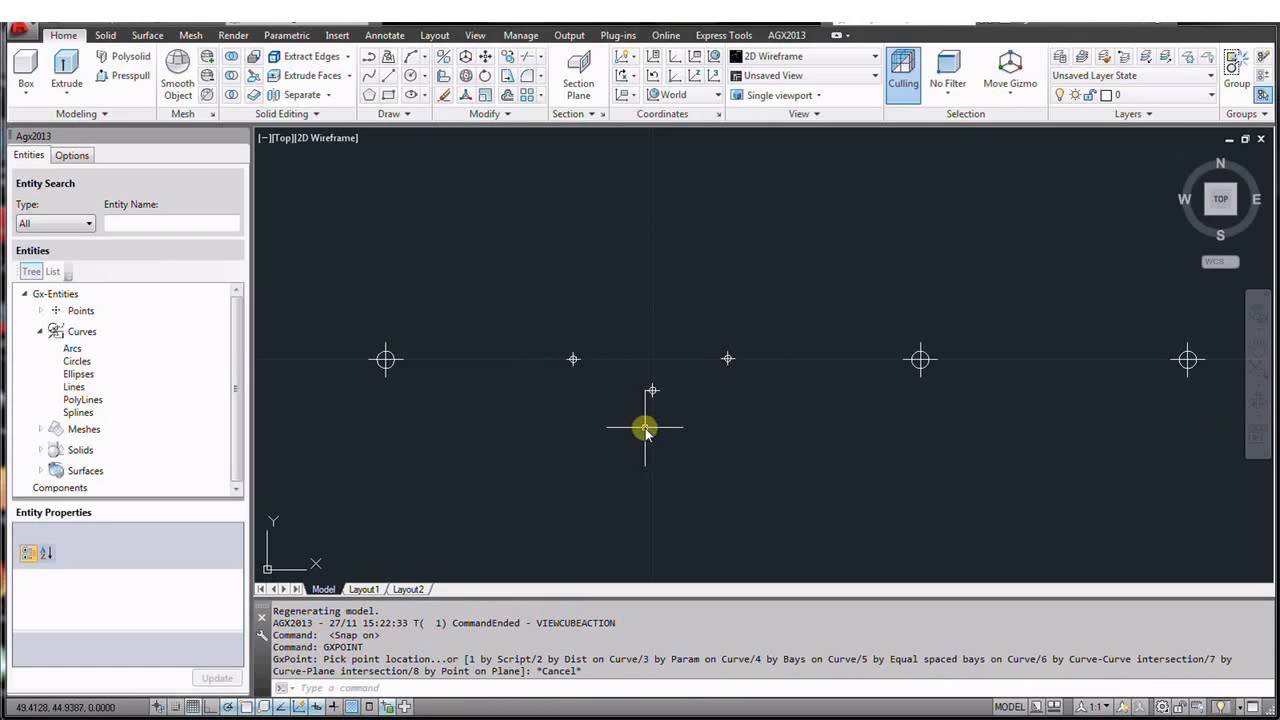
- Create a GxArc by 3 Points through the three central Gx points, with X, Y and Z offsets of 0
{"action": "type", "text": "gxarc"}
{"action": "key", "text": "Return"}
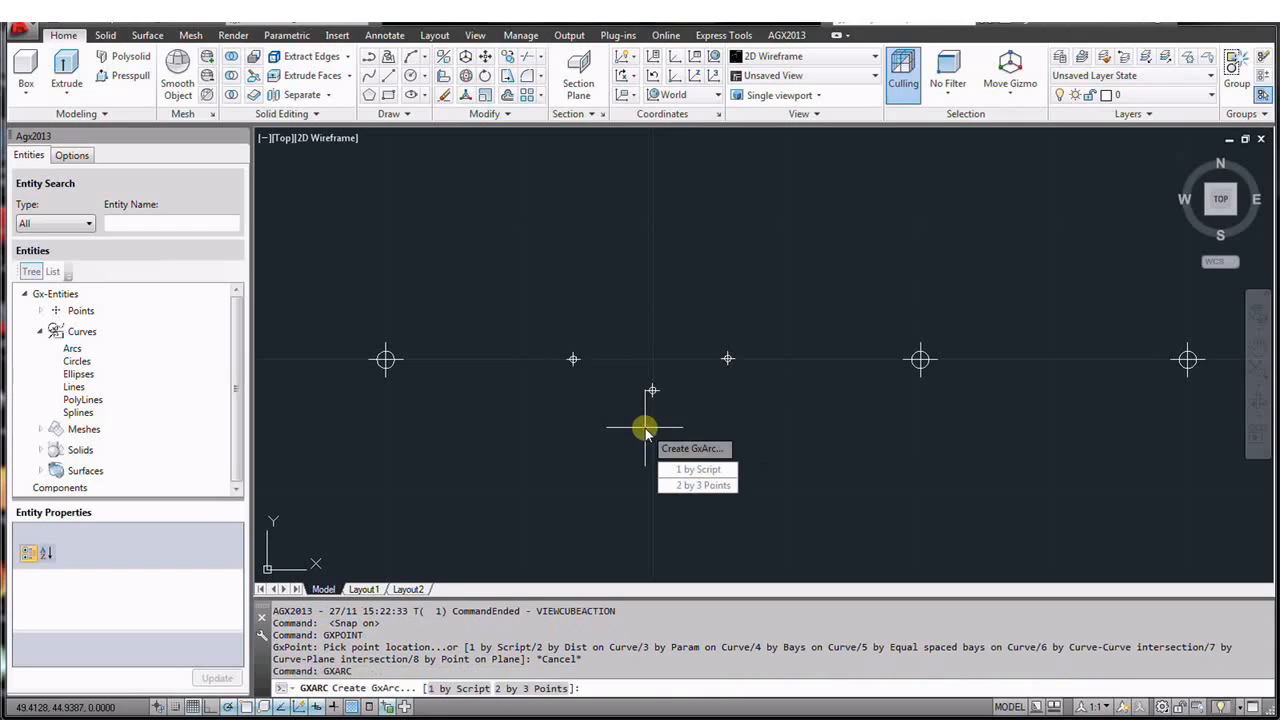
{"action": "left_click", "coordinate": [699, 487]}
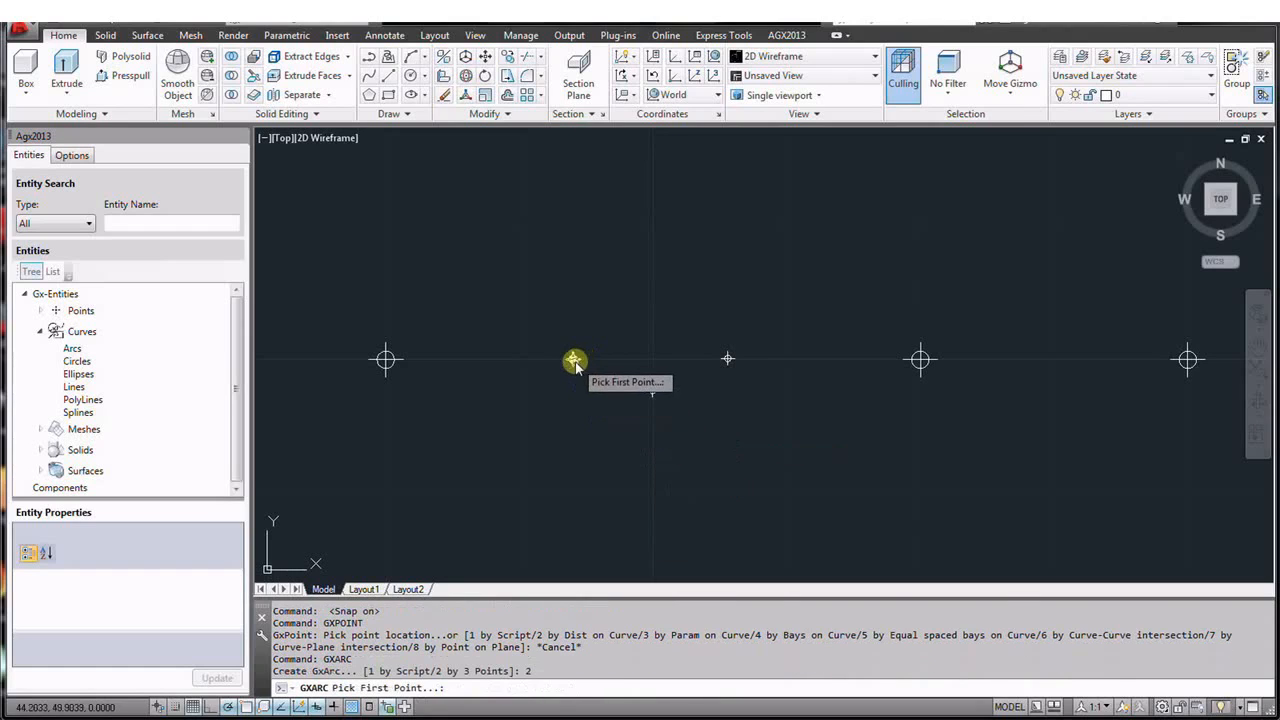
{"action": "left_click", "coordinate": [575, 362]}
{"action": "left_click", "coordinate": [655, 392]}
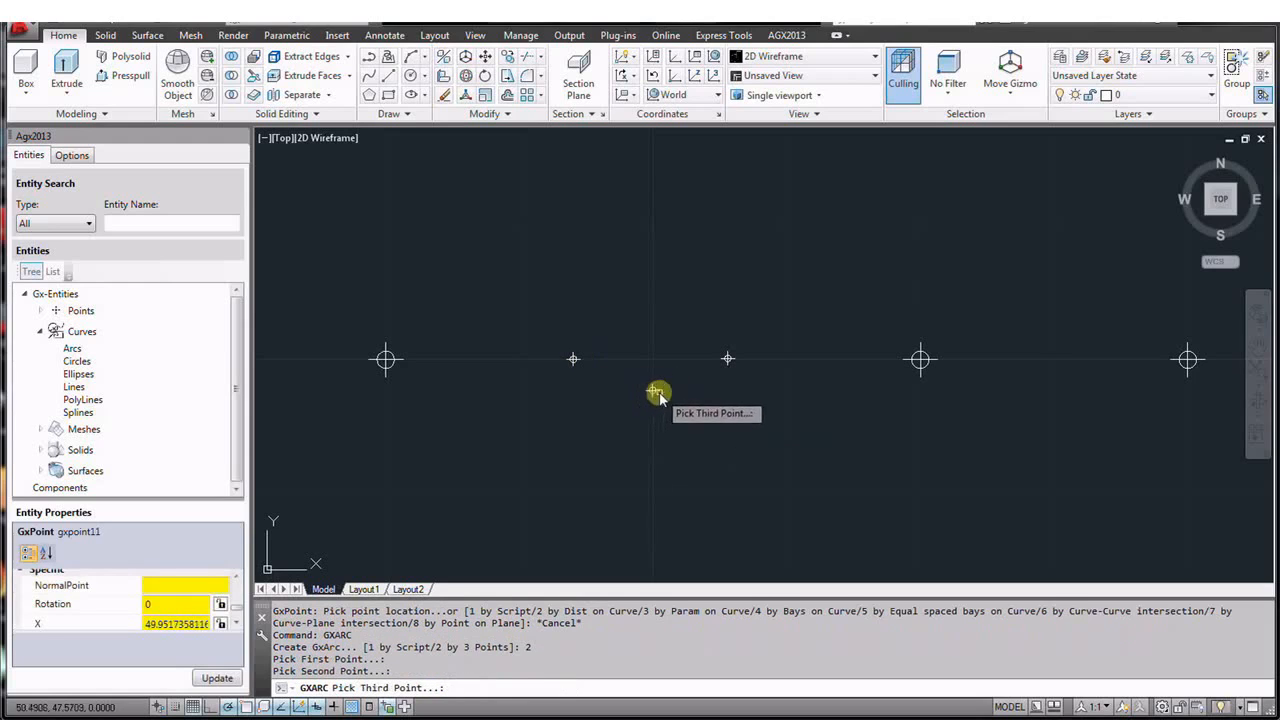
{"action": "left_click", "coordinate": [726, 362]}
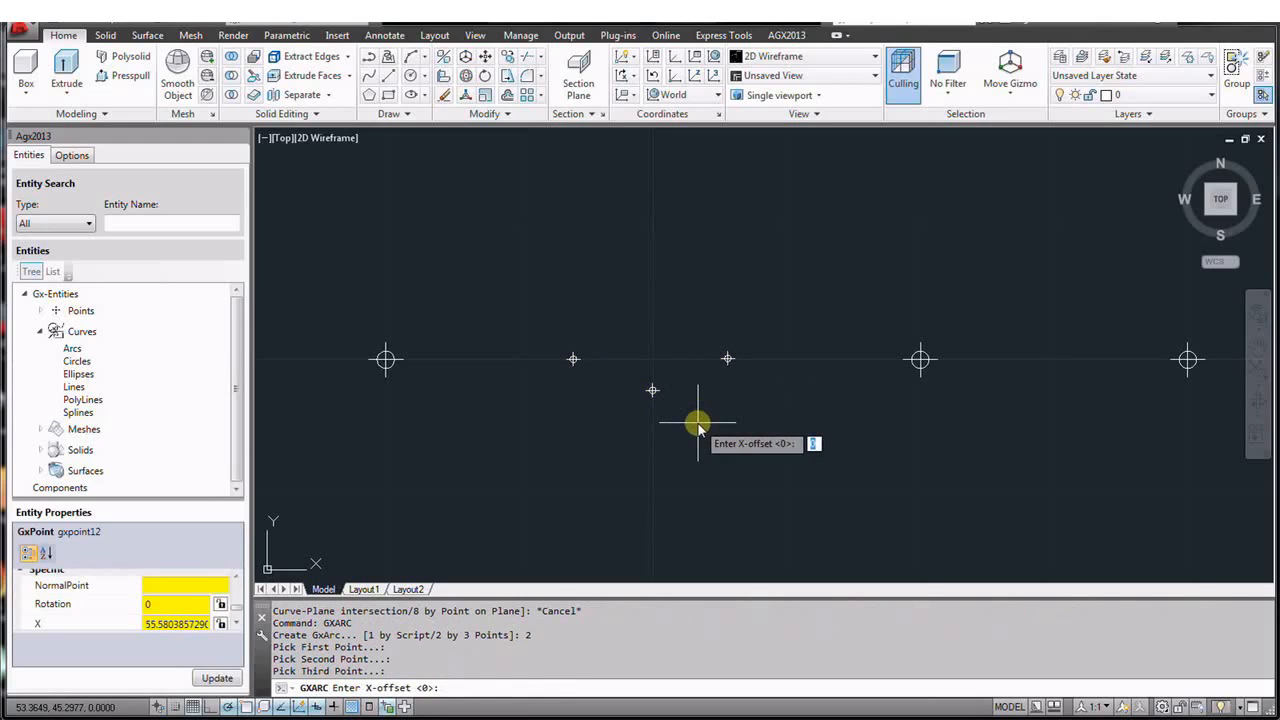
{"action": "key", "text": "Return"}
{"action": "key", "text": "Return"}
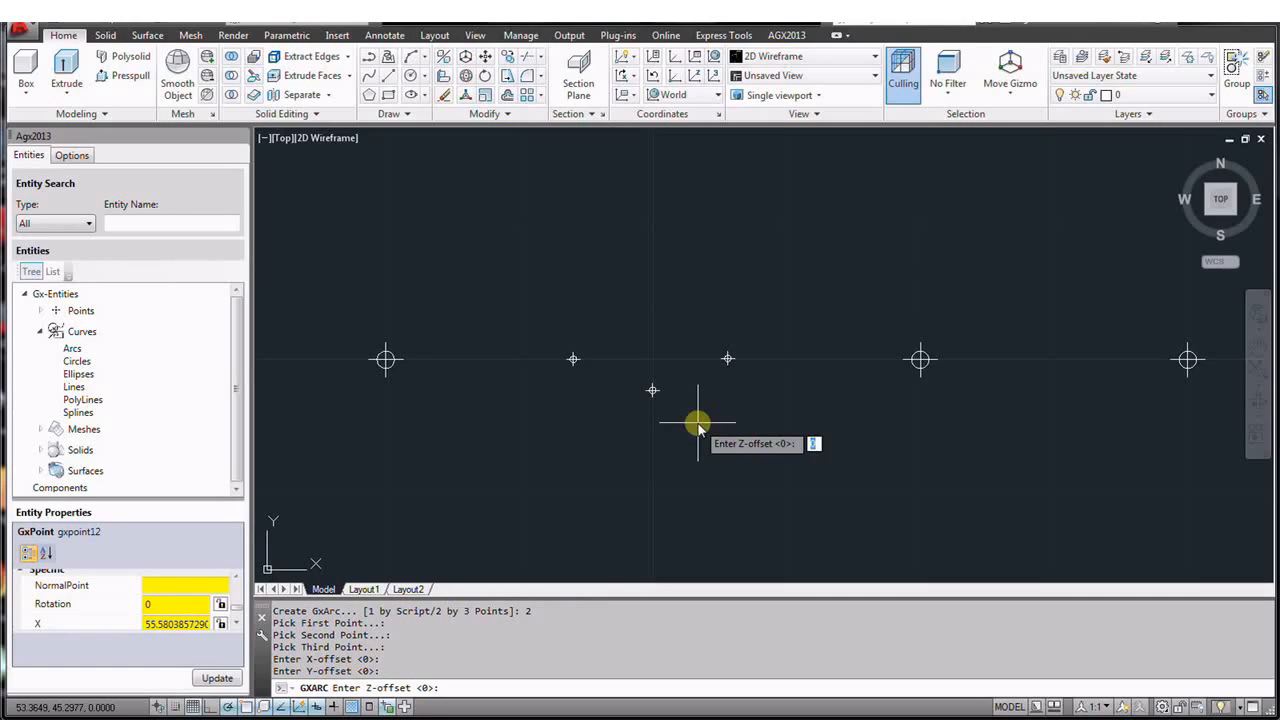
{"action": "key", "text": "Return"}
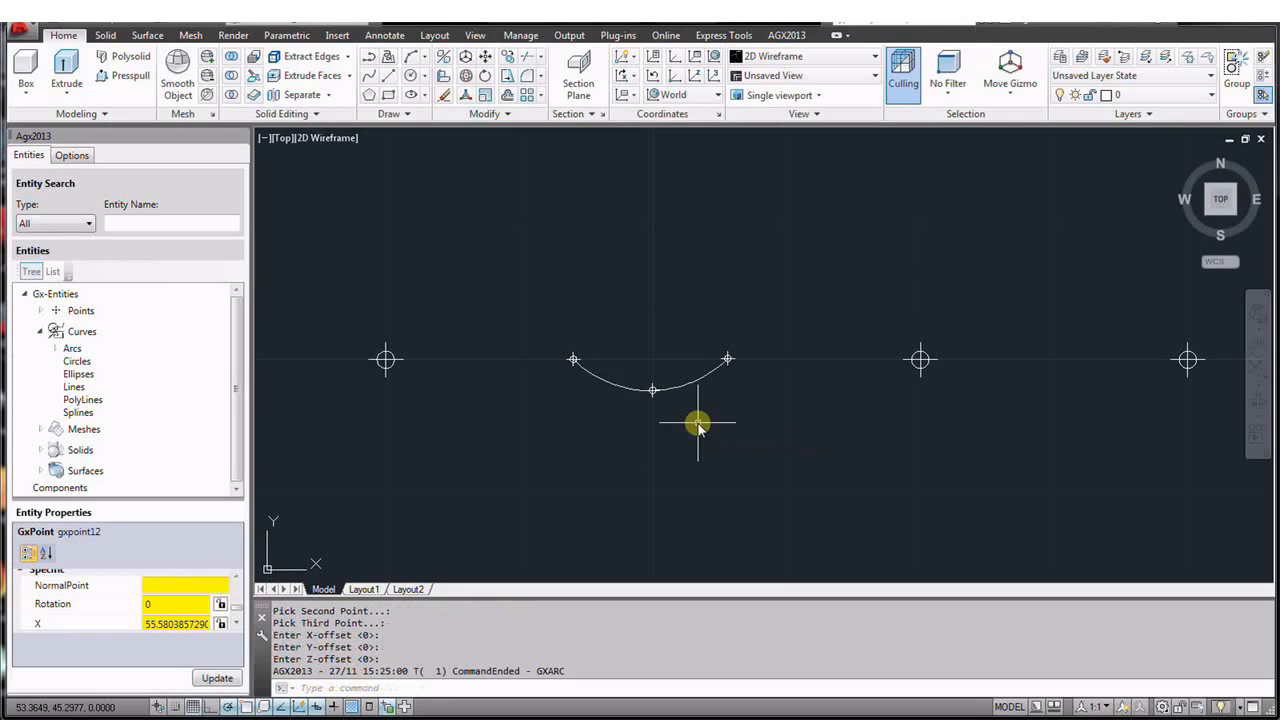
- Create a second GxArc by 3 Points through (30,50), (50,30) and (70,50), with X and Y offsets 0 and Z-offset 20
{"action": "scroll", "coordinate": [714, 242], "scroll_direction": "down", "scroll_amount": 3}
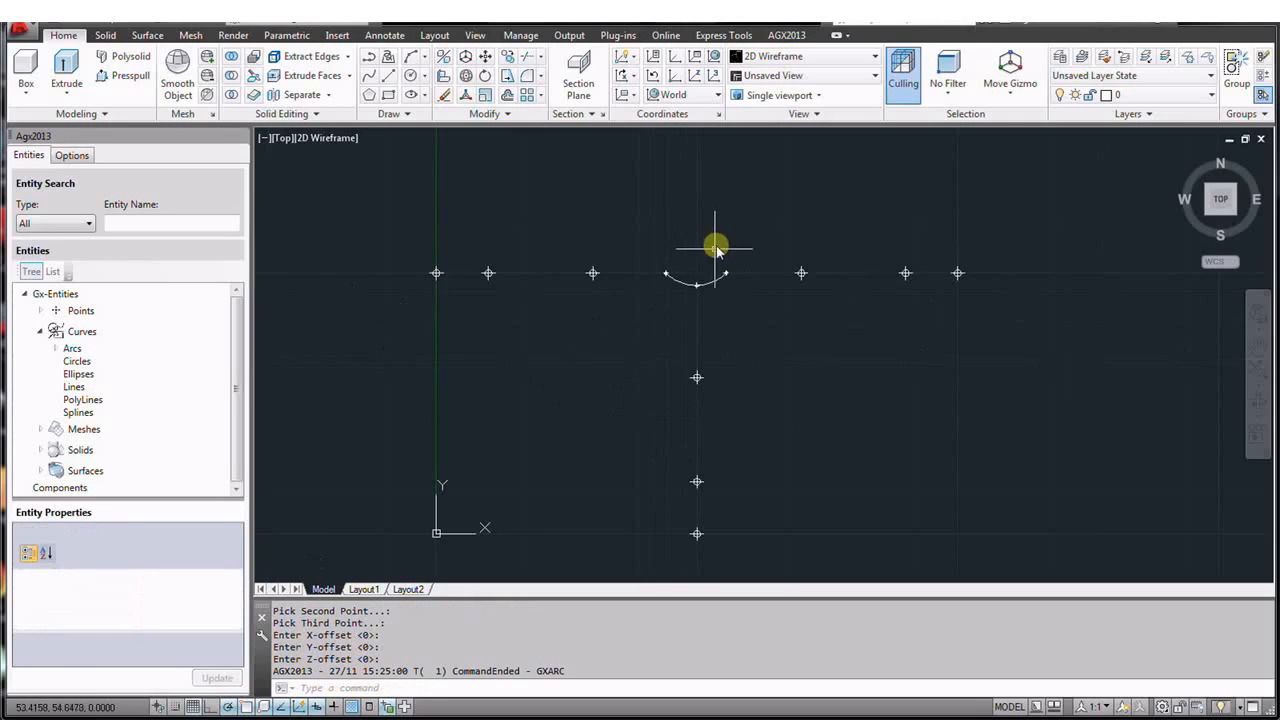
{"action": "scroll", "coordinate": [697, 310], "scroll_direction": "up", "scroll_amount": 2}
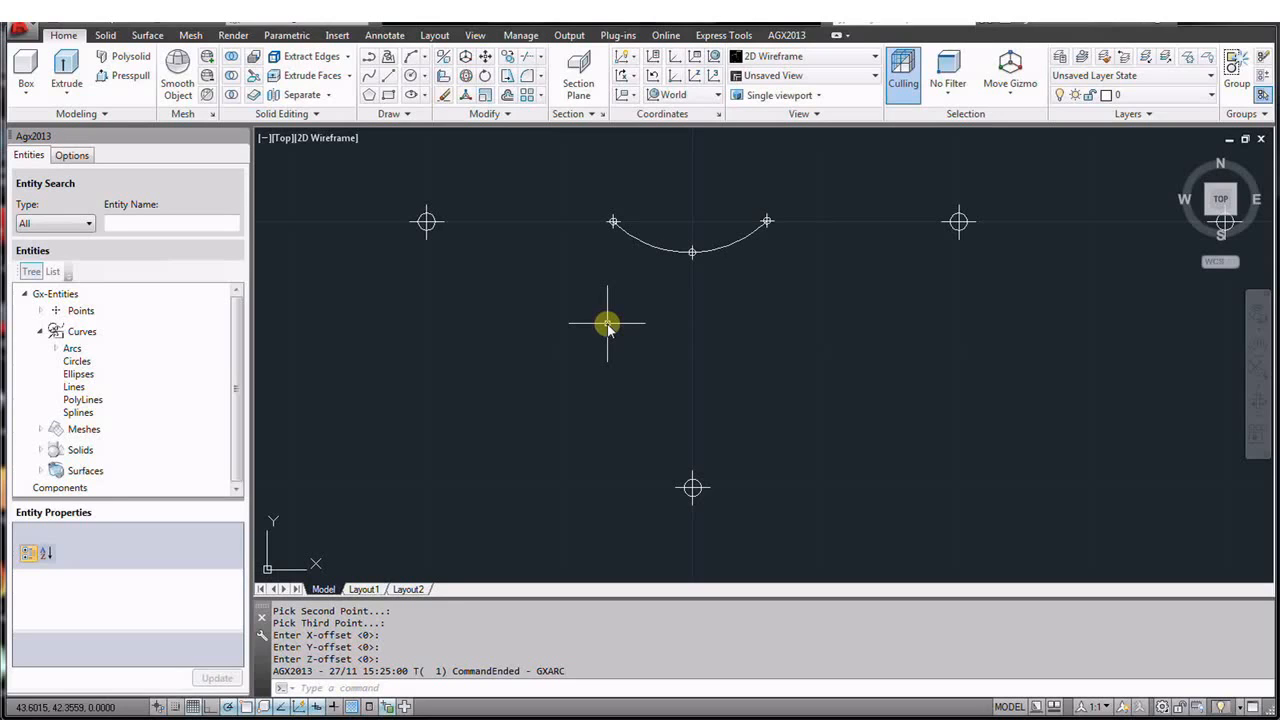
{"action": "key", "text": "Up"}
{"action": "key", "text": "Return"}
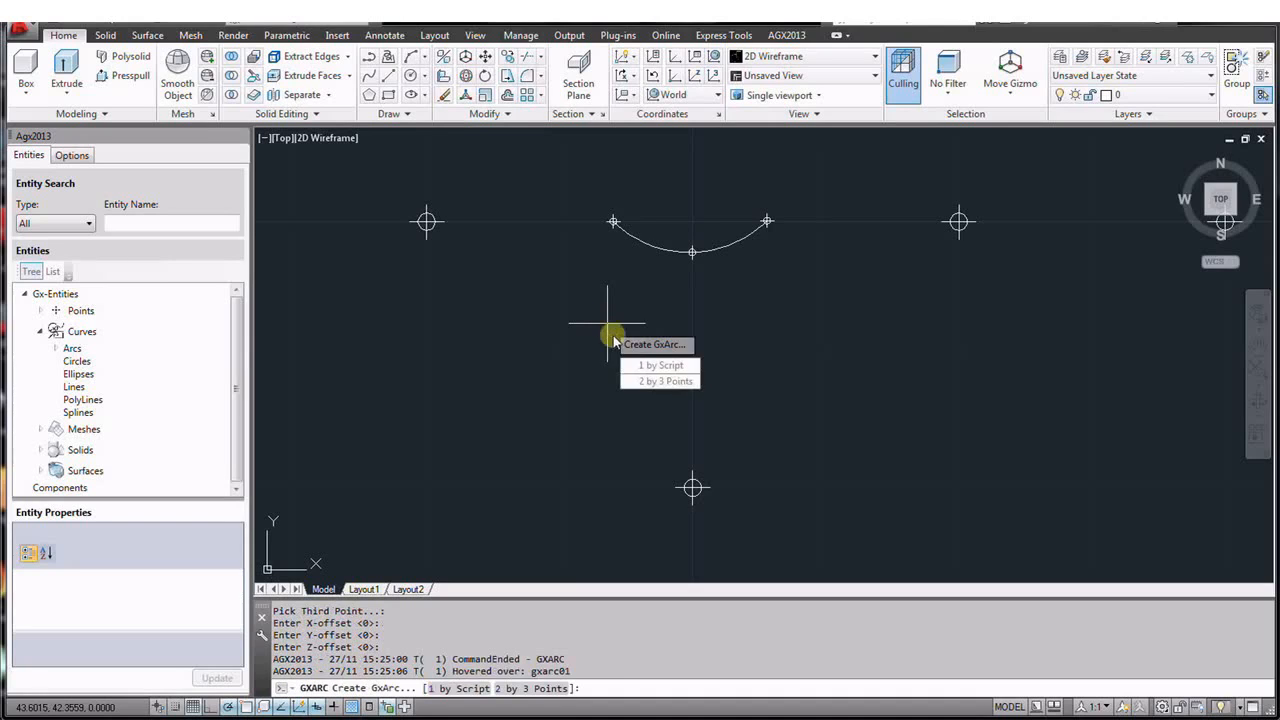
{"action": "type", "text": "2"}
{"action": "key", "text": "Return"}
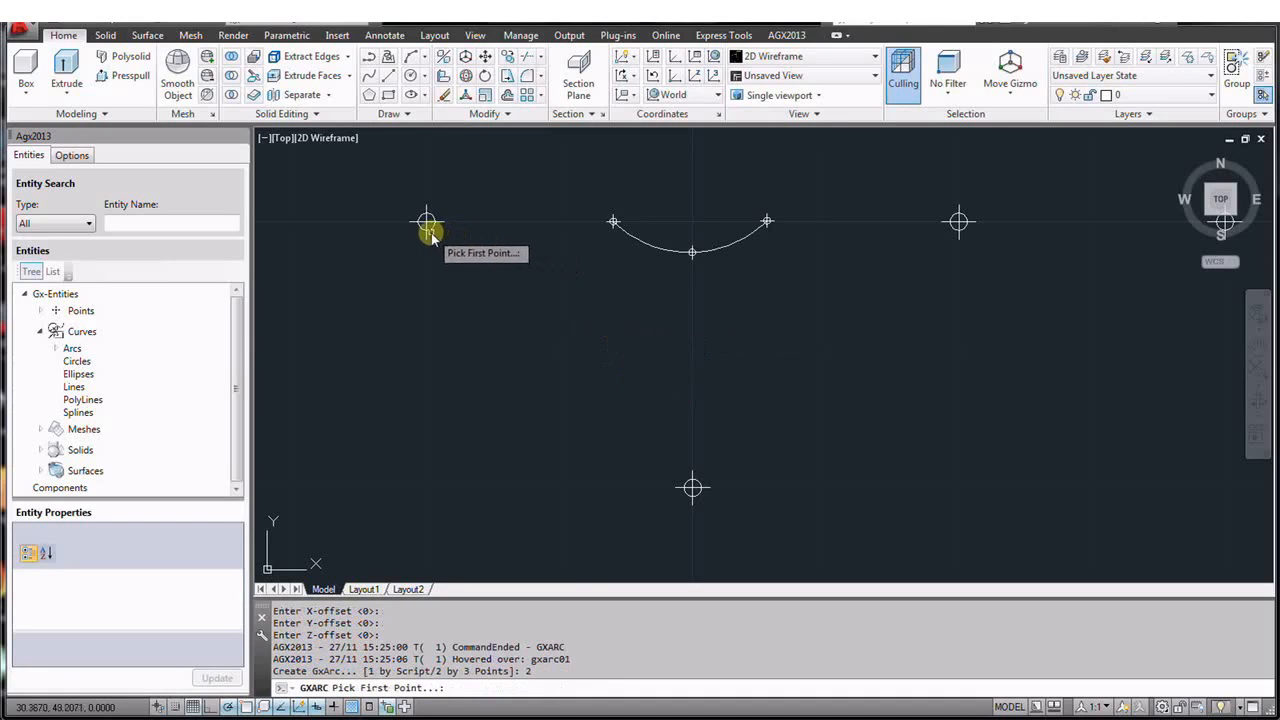
{"action": "left_click", "coordinate": [427, 221]}
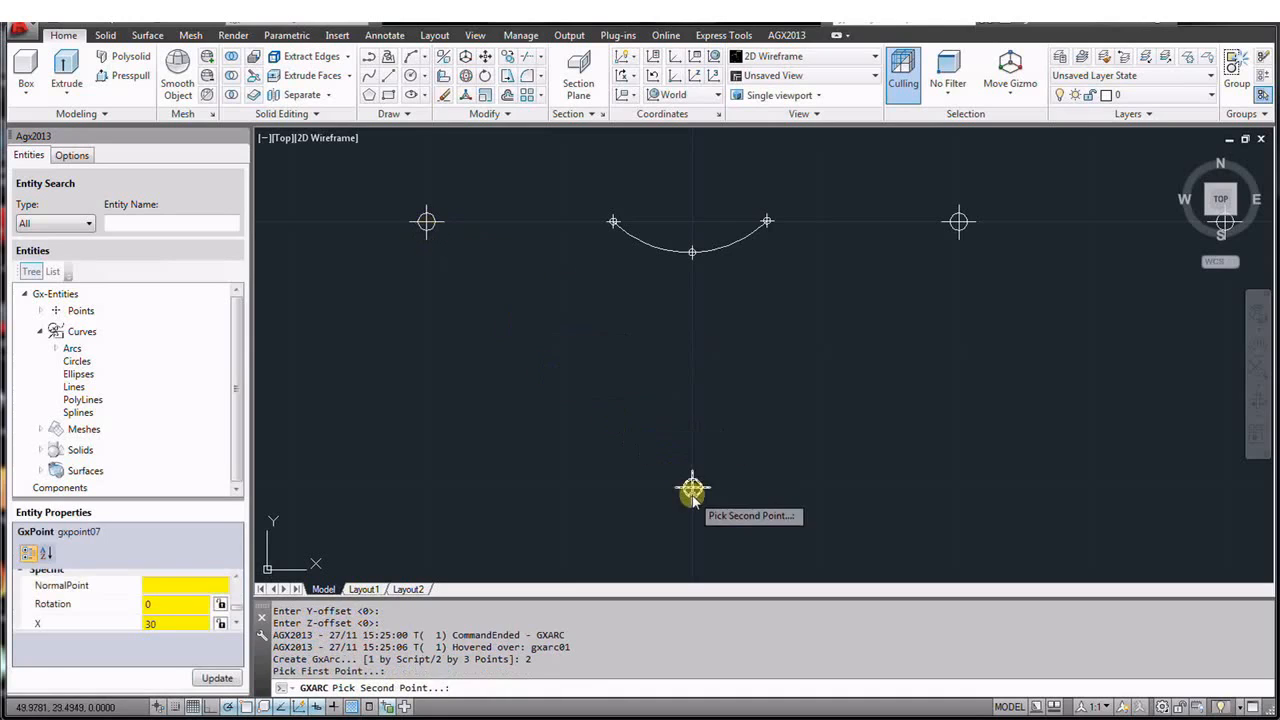
{"action": "left_click", "coordinate": [693, 488]}
{"action": "left_click", "coordinate": [960, 222]}
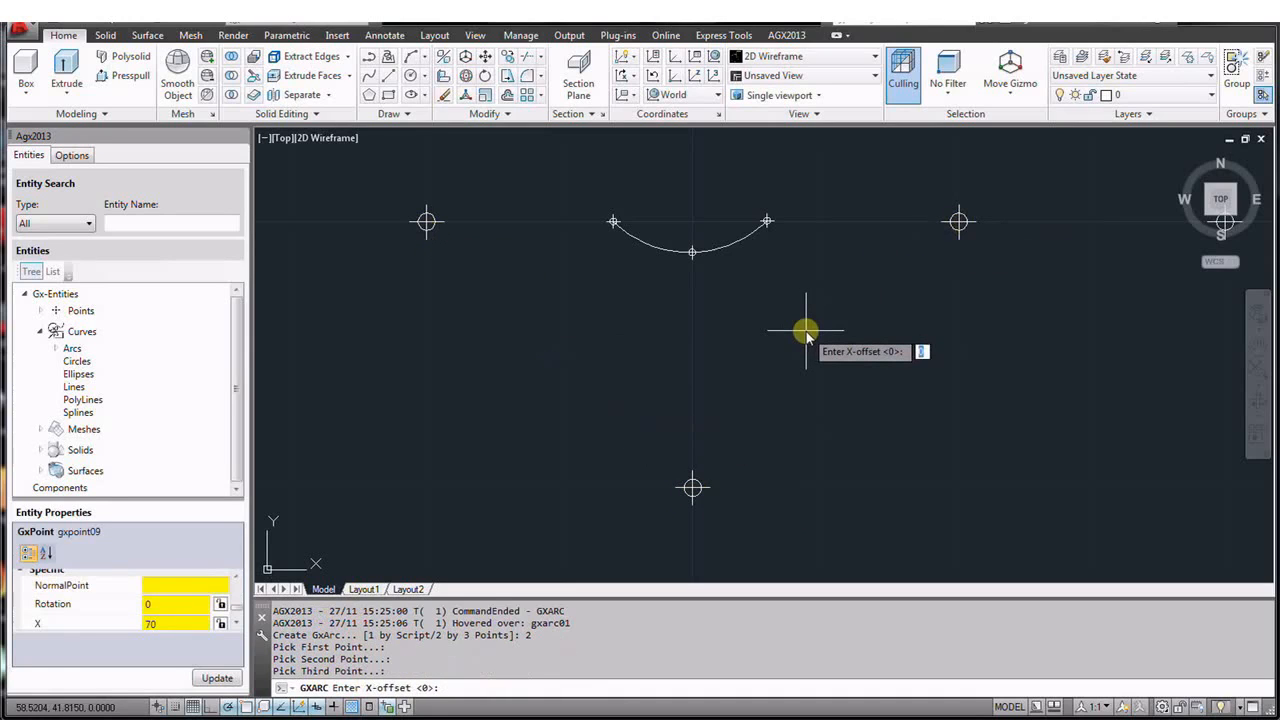
{"action": "key", "text": "Return"}
{"action": "key", "text": "Return"}
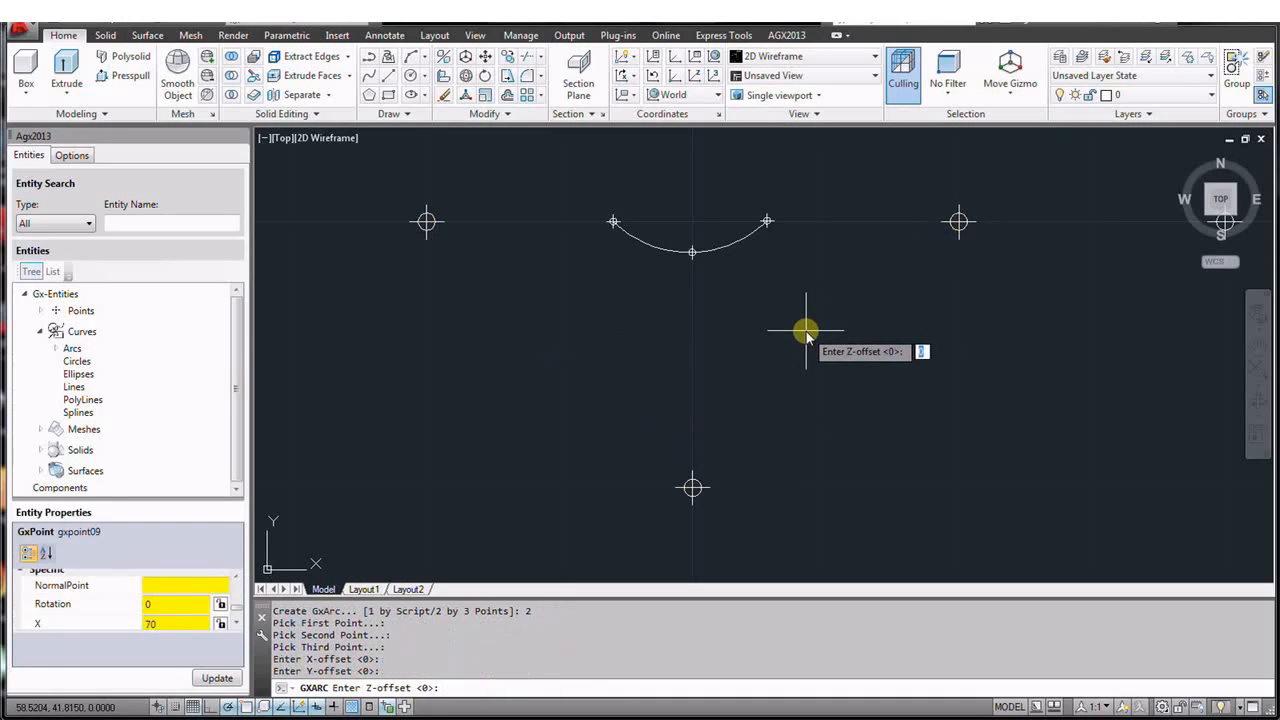
{"action": "type", "text": "20"}
{"action": "key", "text": "Return"}
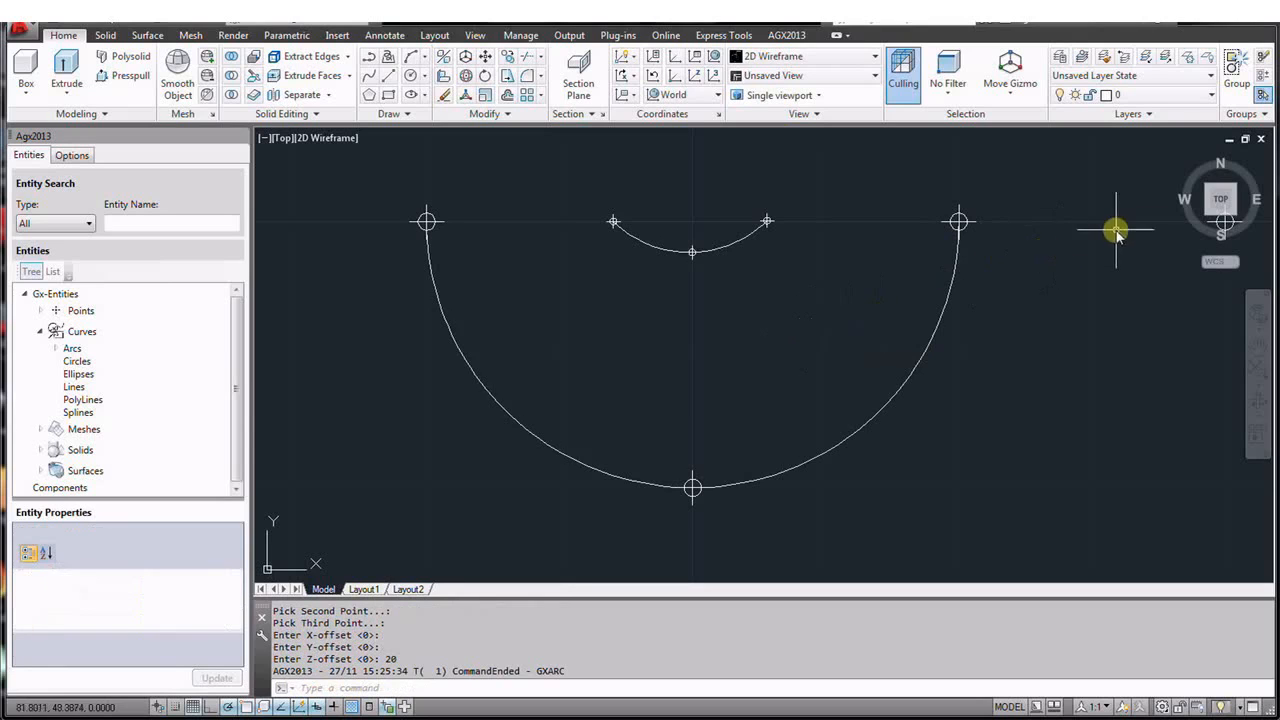
- Set the ZOffset of the larger, raised GxArc to 15 in its entity properties and update the model
{"action": "left_click", "coordinate": [1207, 212]}
{"action": "scroll", "coordinate": [720, 366], "scroll_direction": "up", "scroll_amount": 3}
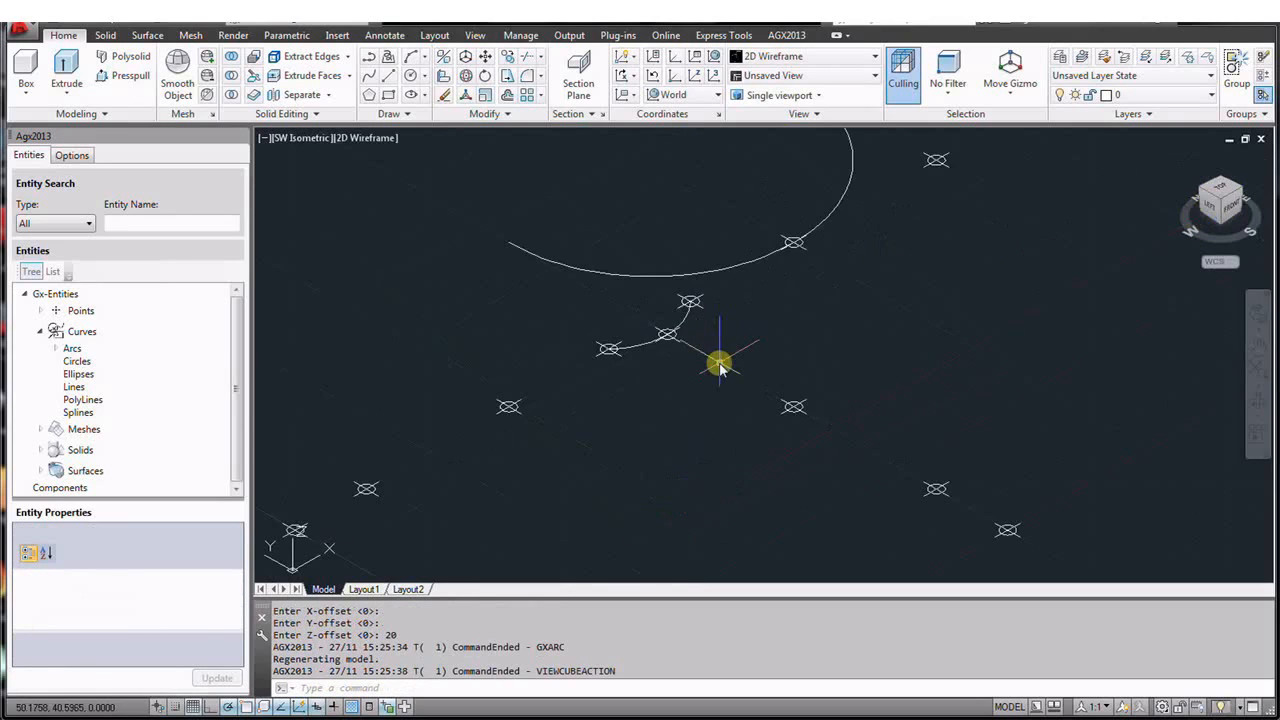
{"action": "left_click", "coordinate": [1221, 212]}
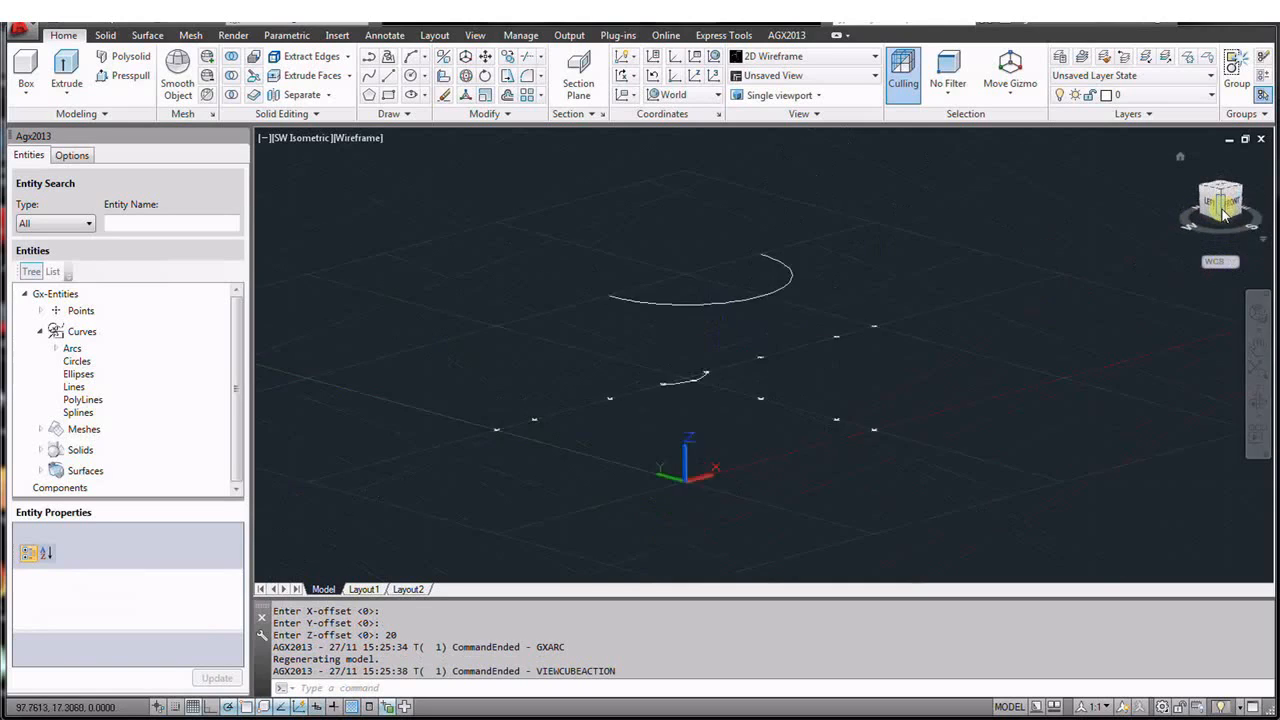
{"action": "left_click", "coordinate": [1221, 186]}
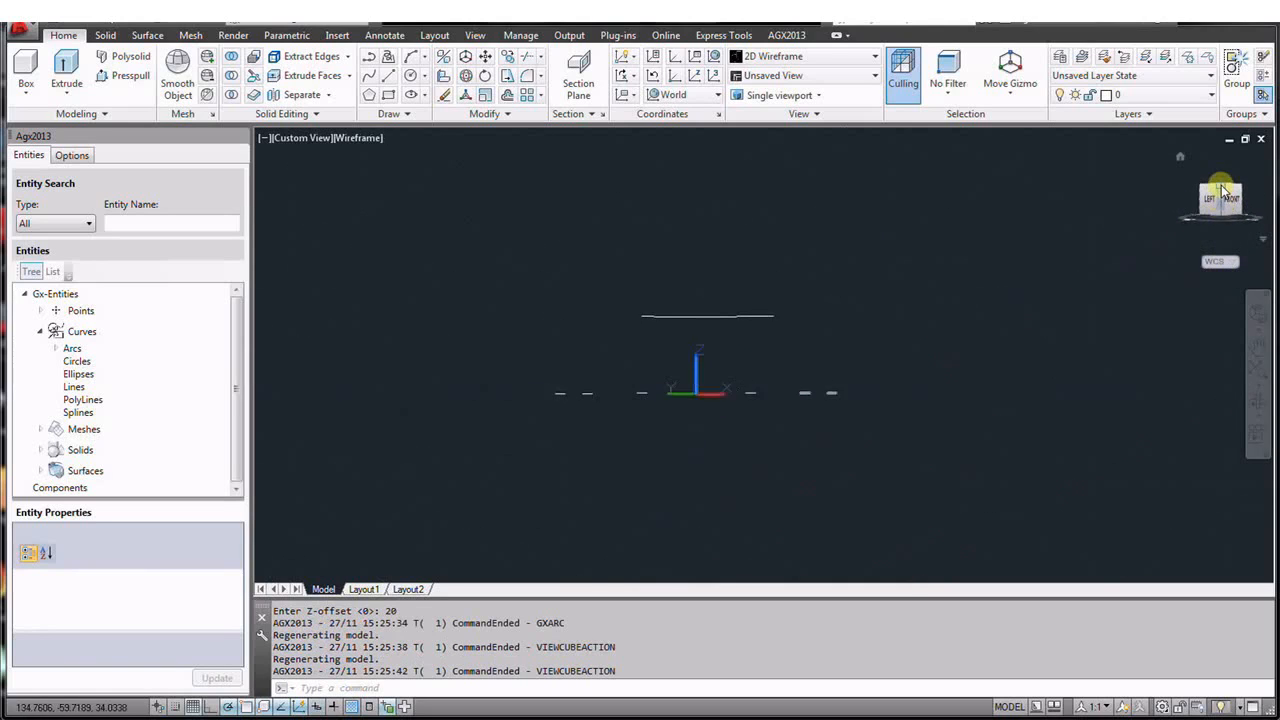
{"action": "scroll", "coordinate": [710, 368], "scroll_direction": "up", "scroll_amount": 3}
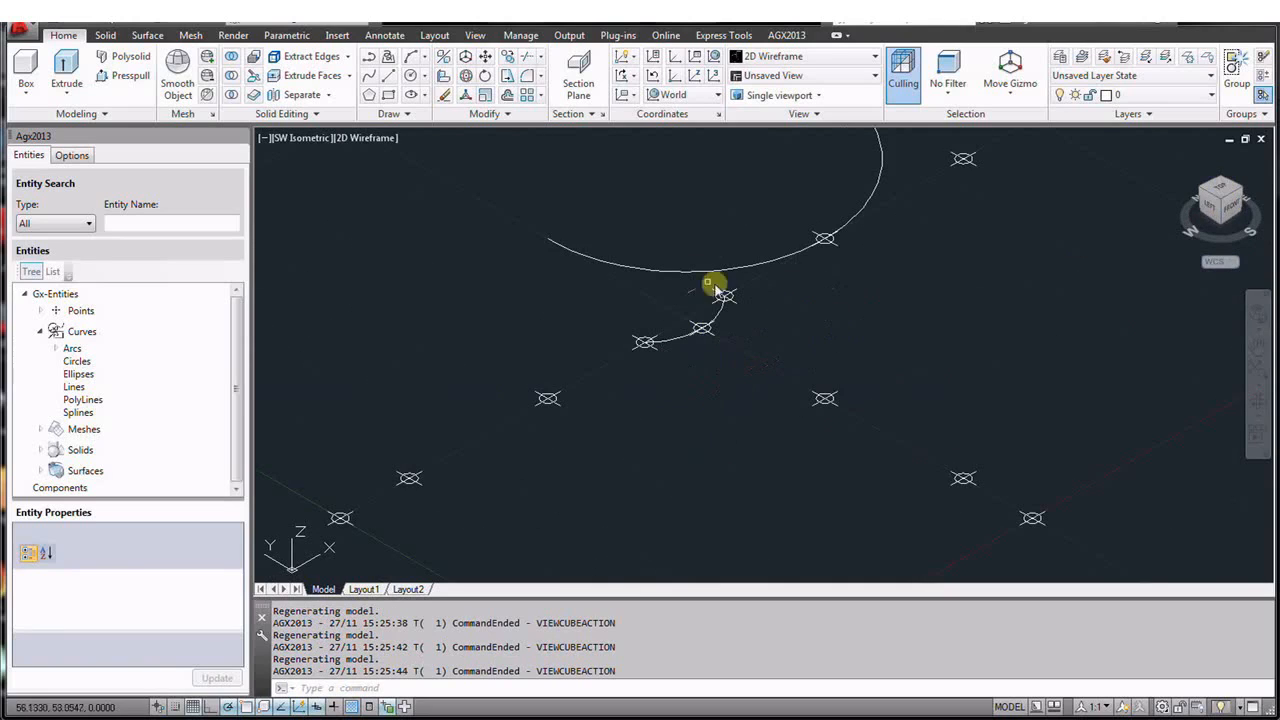
{"action": "left_click", "coordinate": [641, 274]}
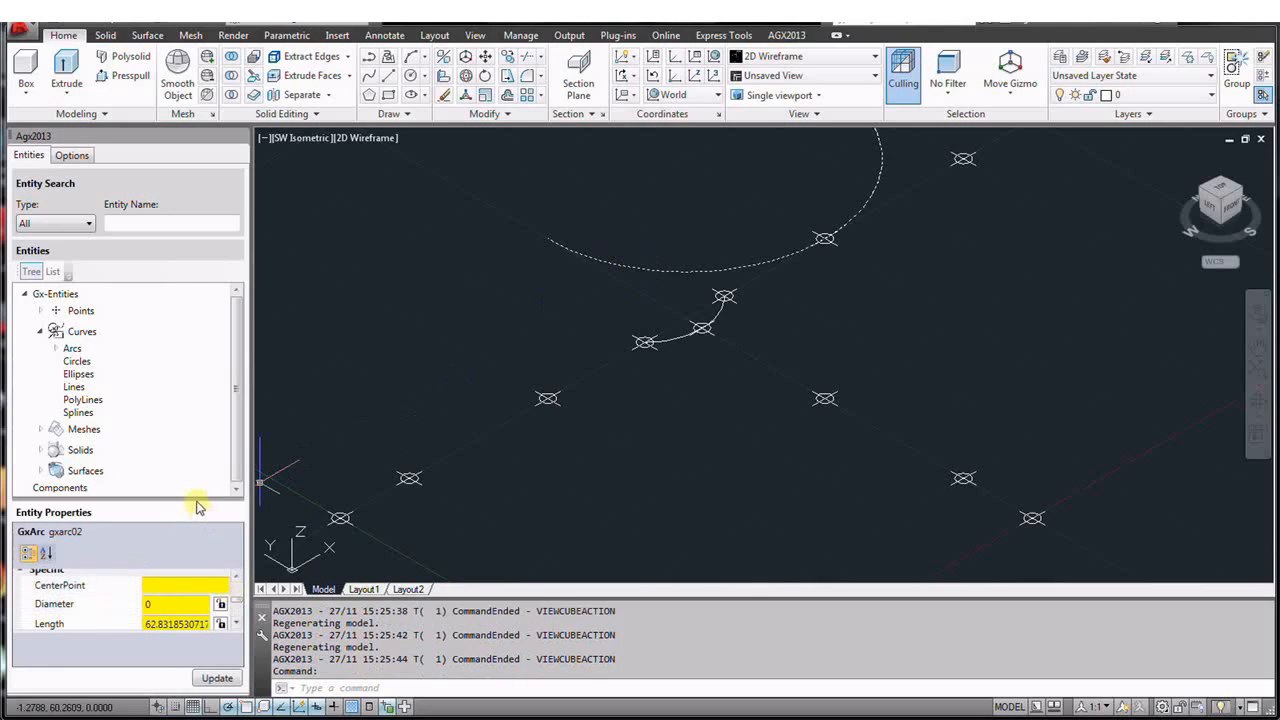
{"action": "left_click_drag", "start_coordinate": [200, 502], "coordinate": [210, 340]}
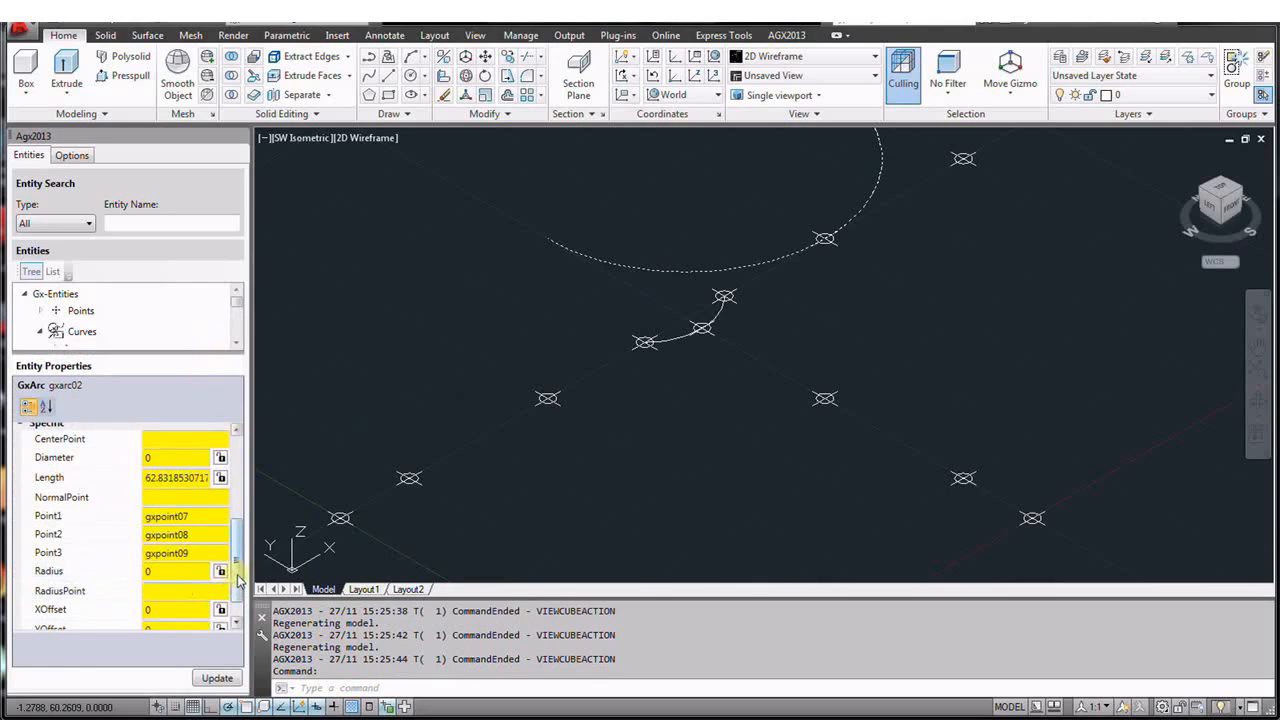
{"action": "left_click", "coordinate": [236, 621]}
{"action": "left_click", "coordinate": [162, 620]}
{"action": "left_click", "coordinate": [162, 621]}
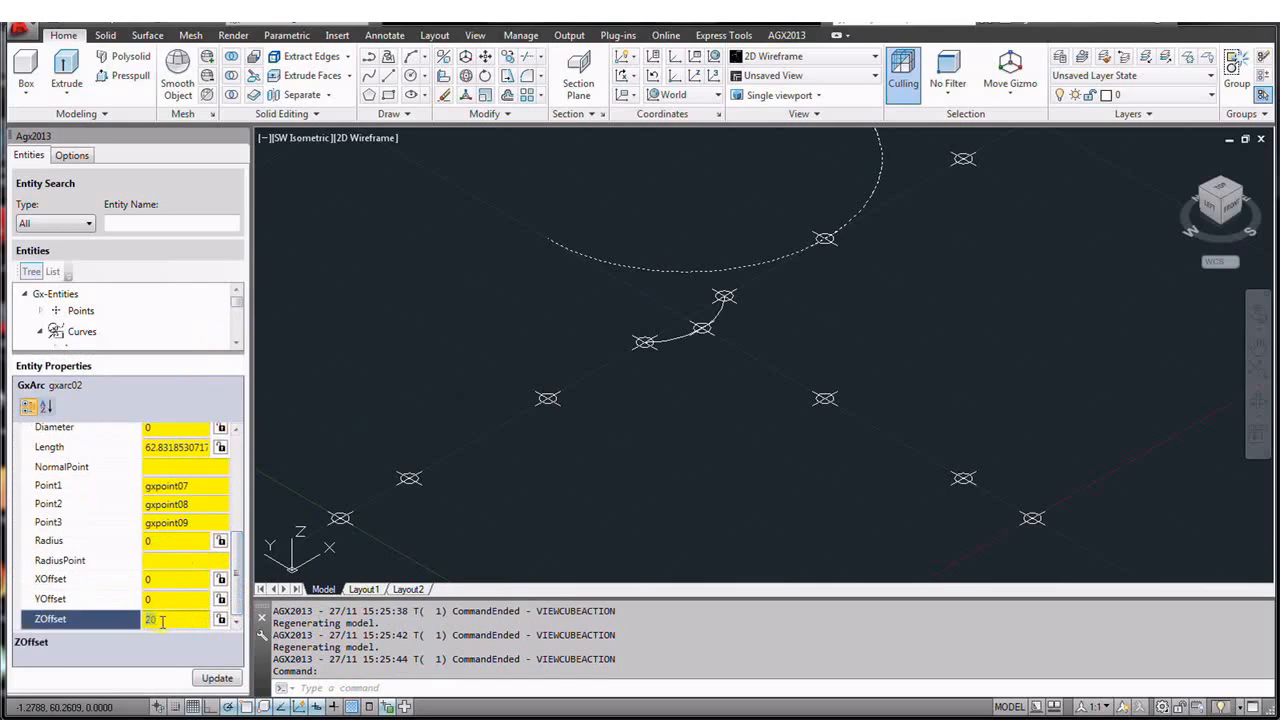
{"action": "type", "text": "15"}
{"action": "left_click", "coordinate": [214, 678]}
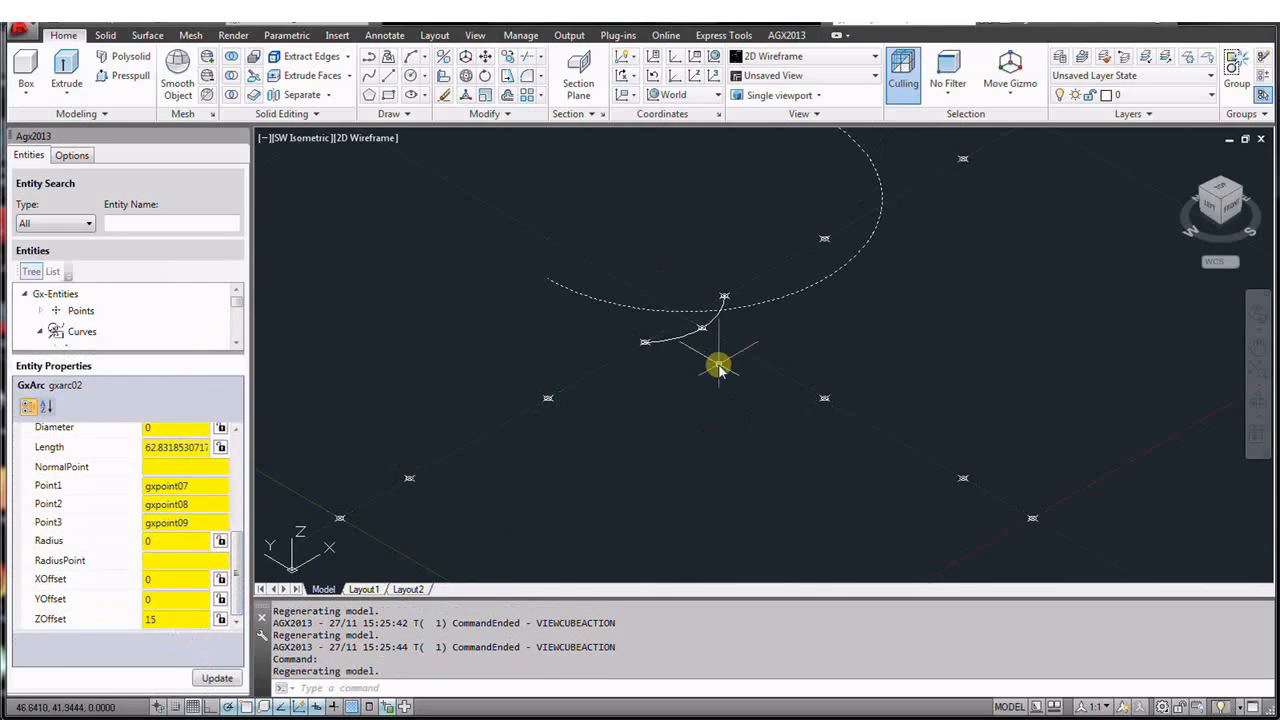
{"action": "key", "text": "Escape"}
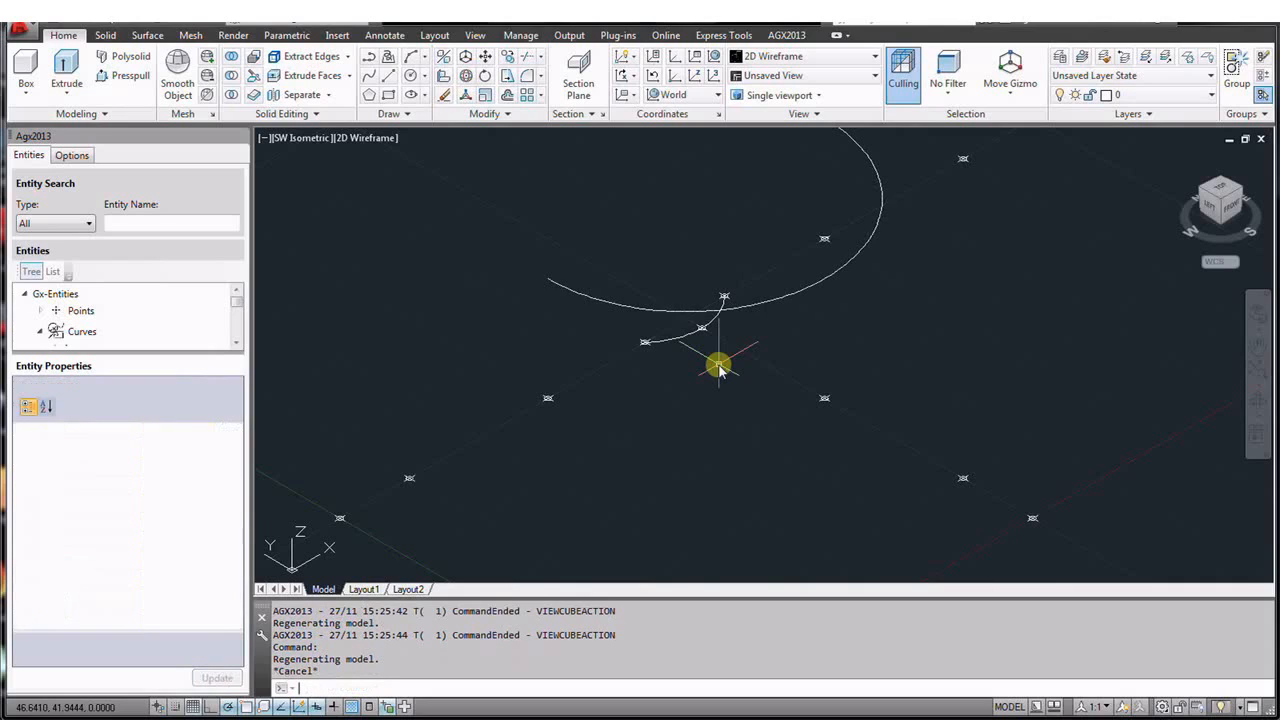
- Create a third GxArc by 3 Points through (10,50), (50,30) and (70,50), with X and Y offsets 0 and Z-offset 11
{"action": "type", "text": "gxarc"}
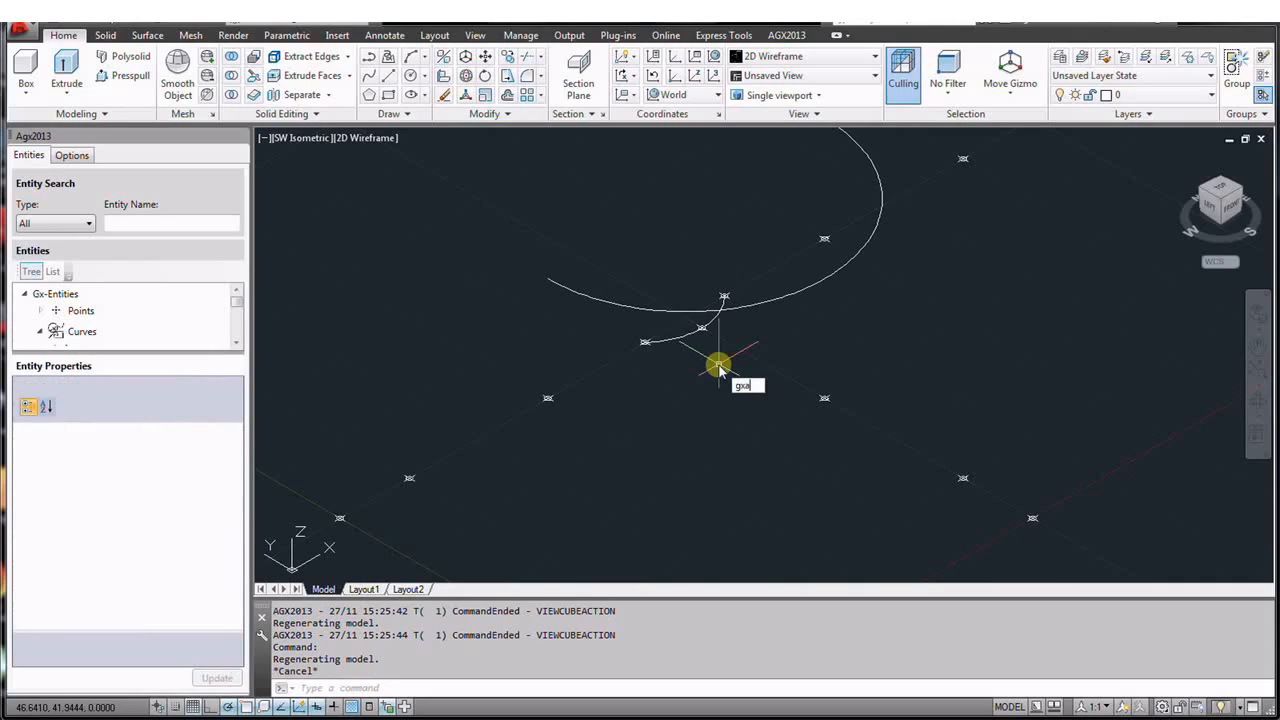
{"action": "key", "text": "Return"}
{"action": "key", "text": "Down"}
{"action": "key", "text": "Down"}
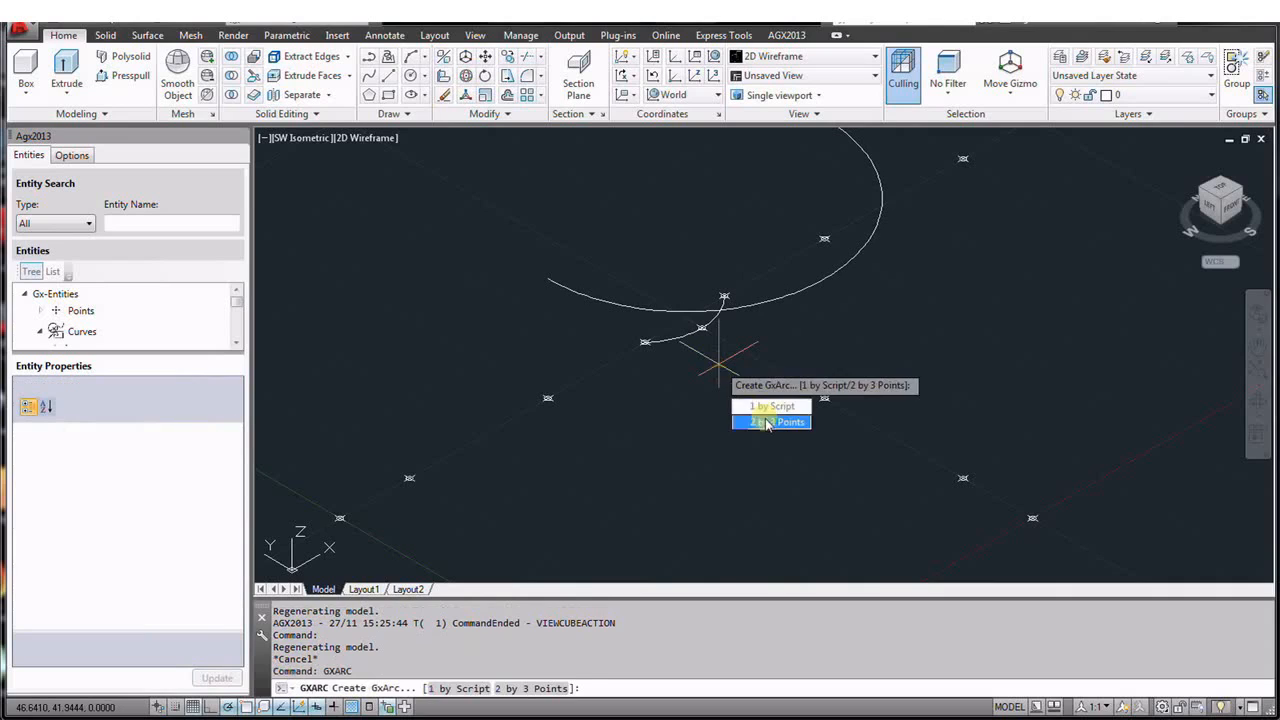
{"action": "key", "text": "Return"}
{"action": "left_click", "coordinate": [410, 478]}
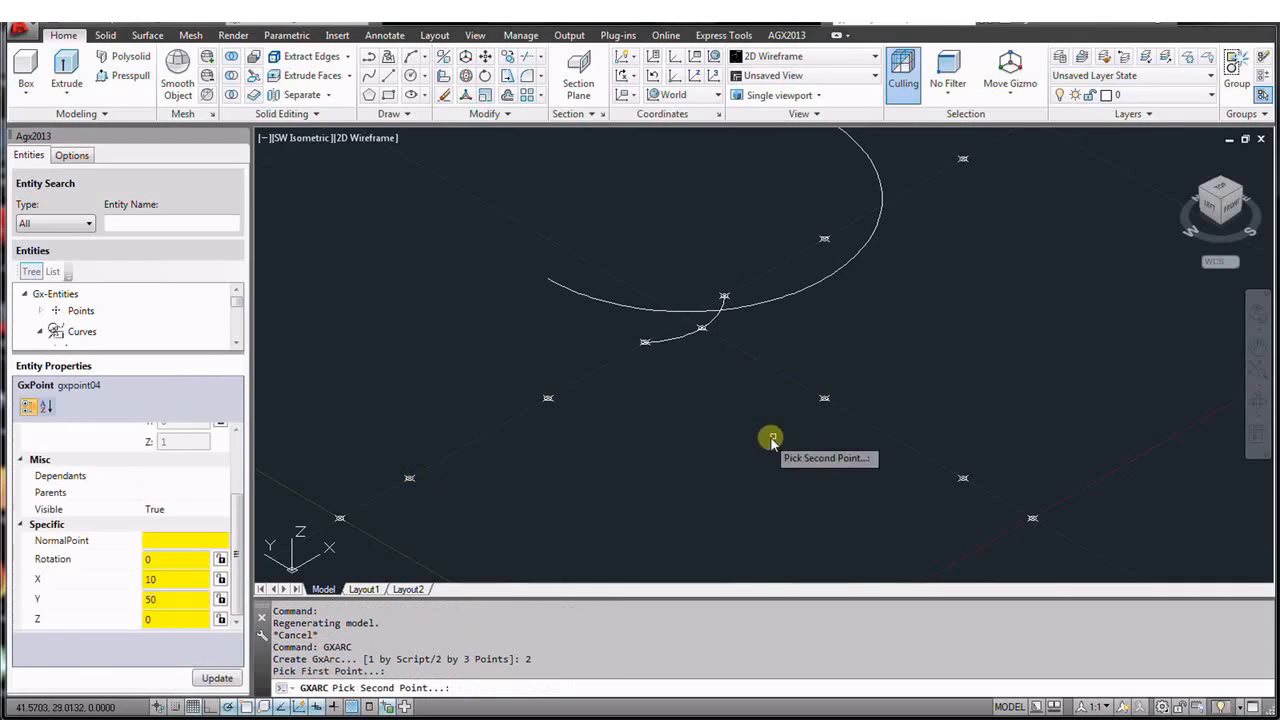
{"action": "left_click", "coordinate": [824, 400]}
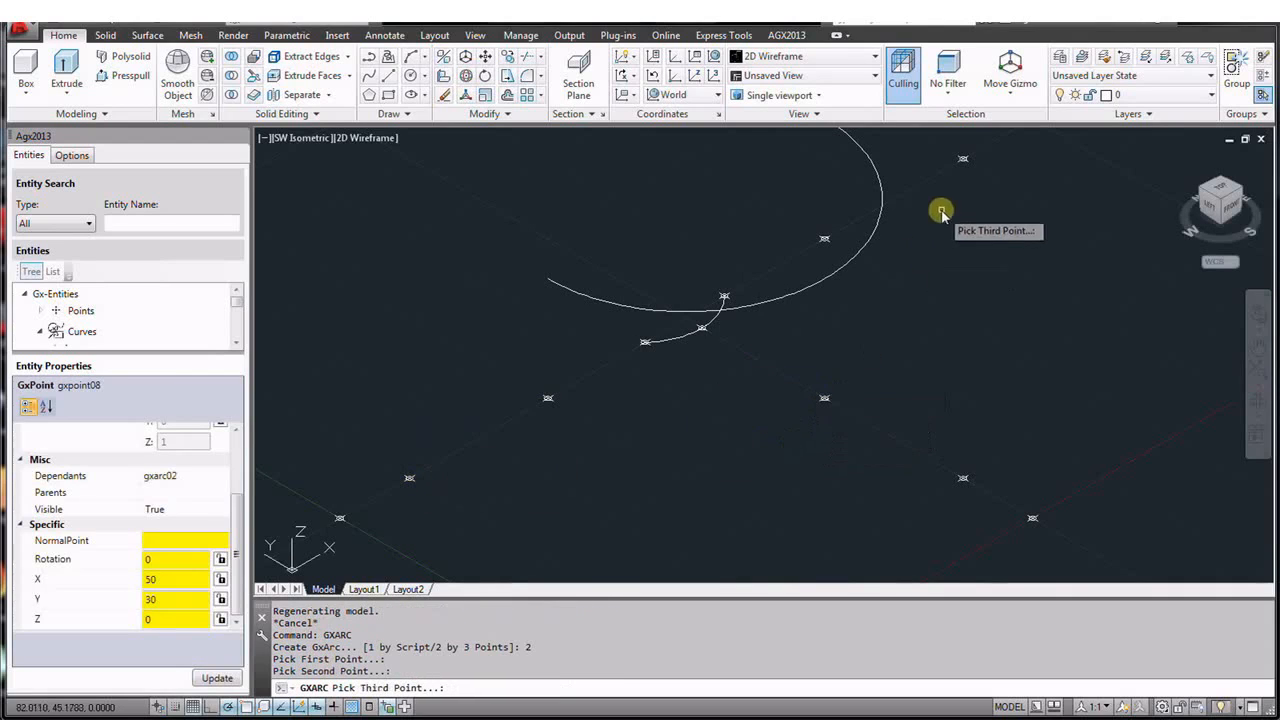
{"action": "left_click", "coordinate": [822, 240]}
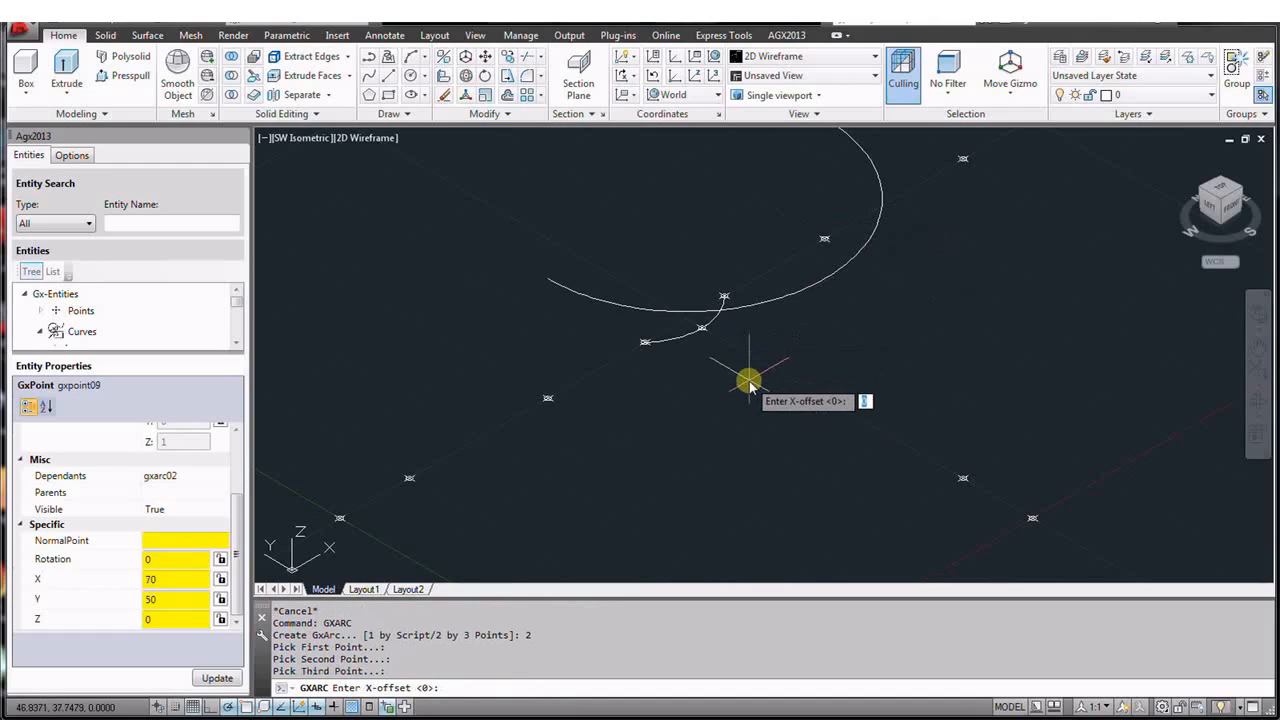
{"action": "key", "text": "Return"}
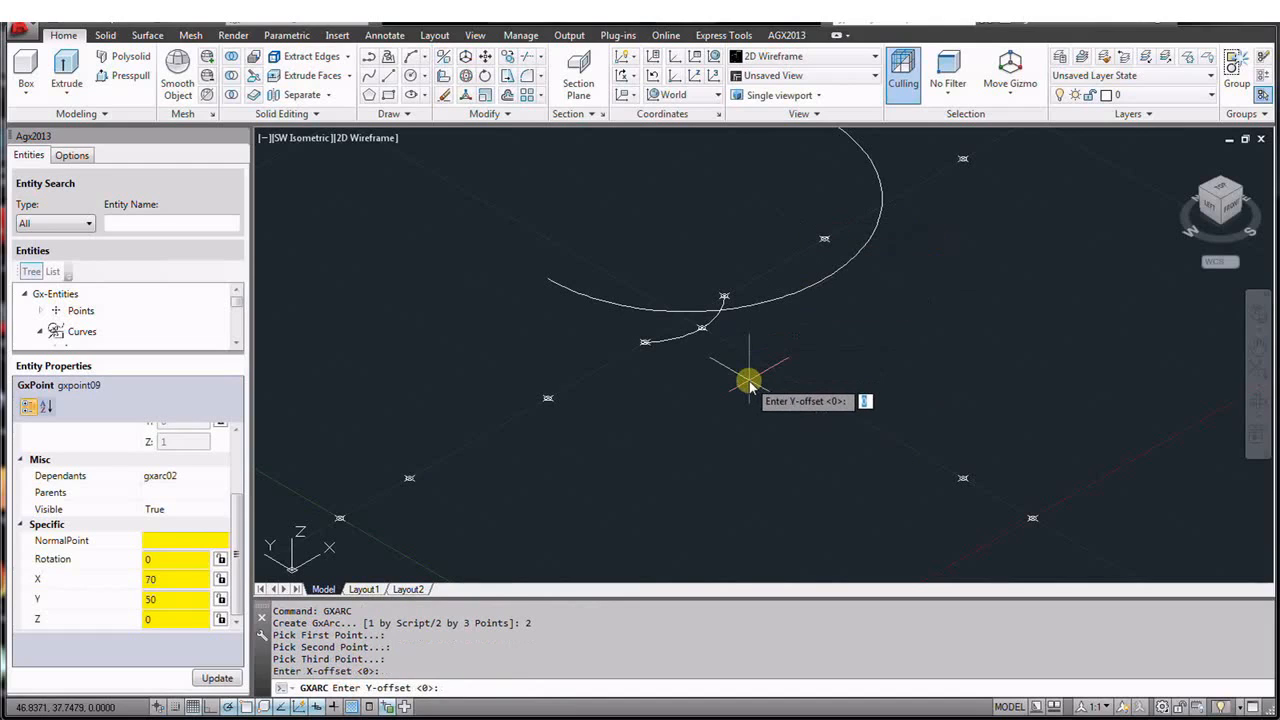
{"action": "key", "text": "Return"}
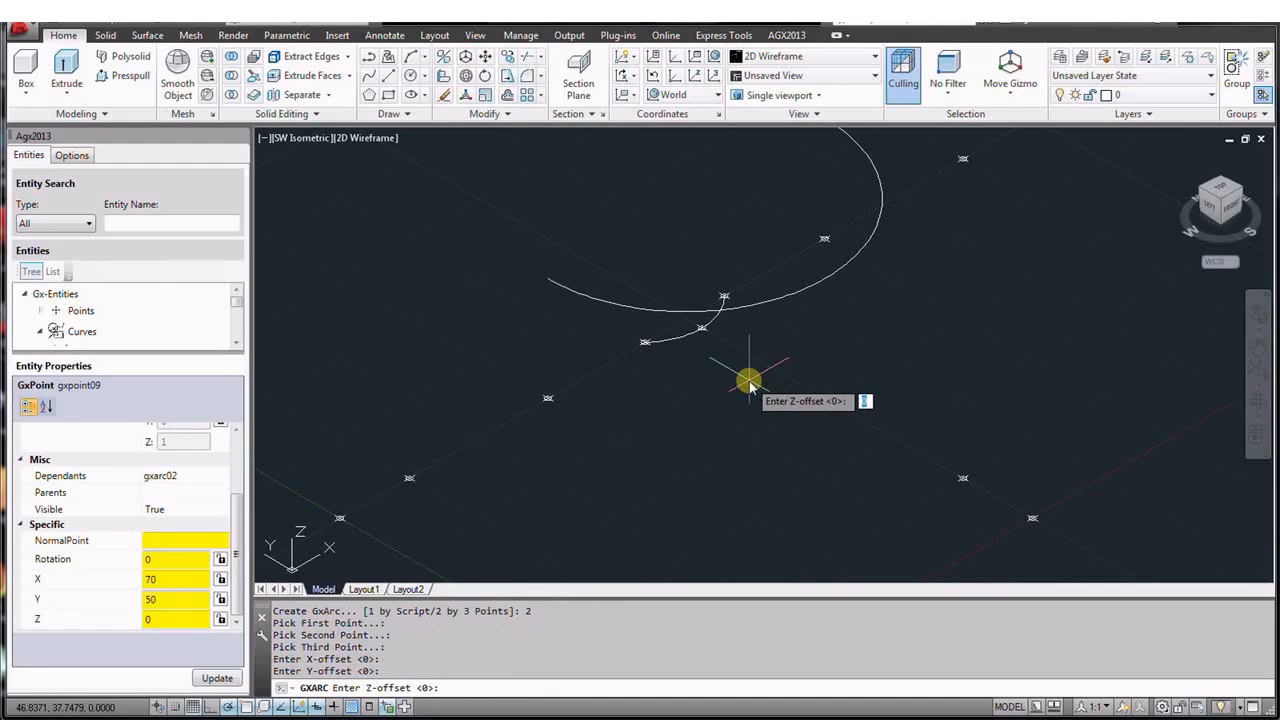
{"action": "type", "text": "10"}
{"action": "key", "text": "Return"}
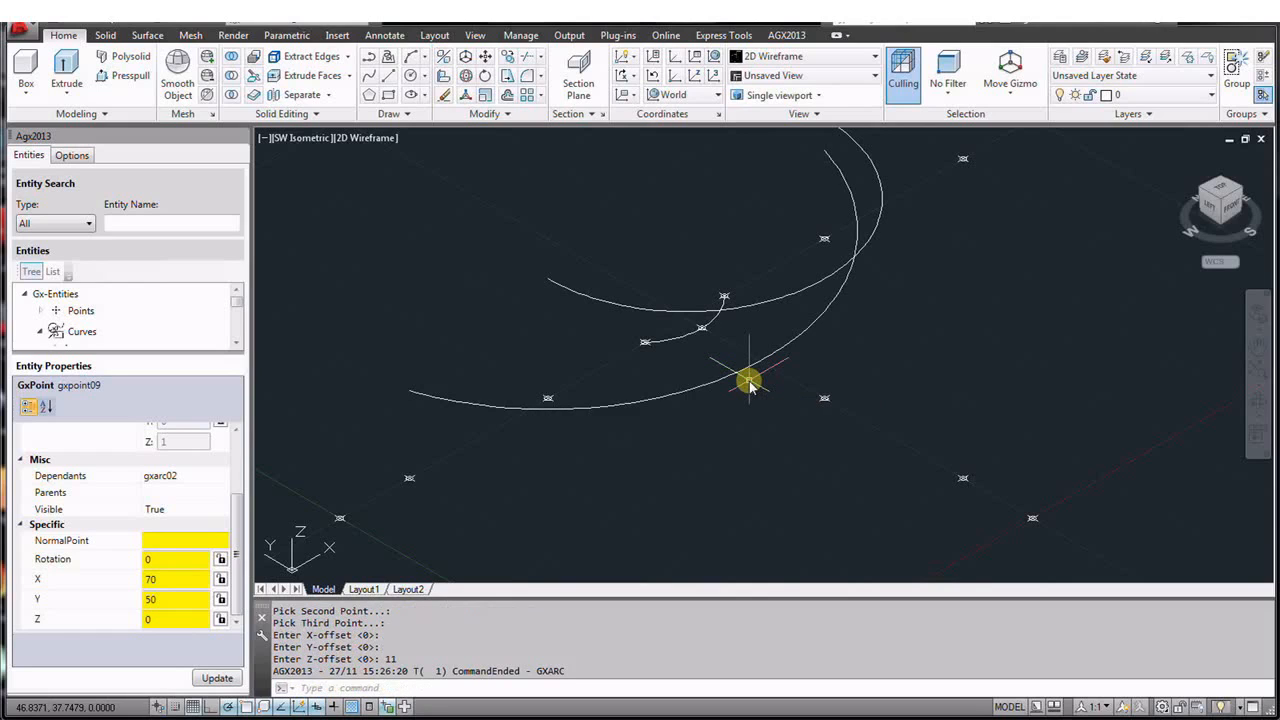
- Create a fourth GxArc by 3 Points through (0,50), (50,0) and (90,50), with X and Y offsets 0 and Z-offset 10
{"action": "key", "text": "Up"}
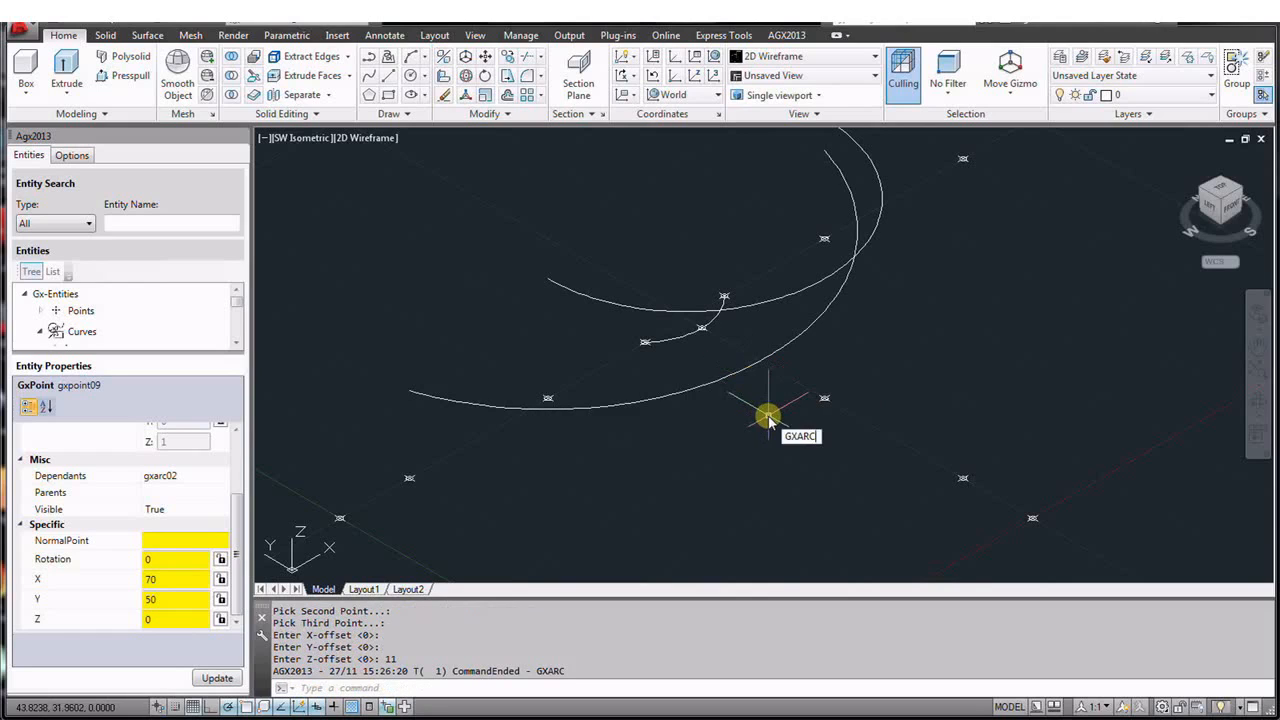
{"action": "key", "text": "Return"}
{"action": "type", "text": "2"}
{"action": "key", "text": "Return"}
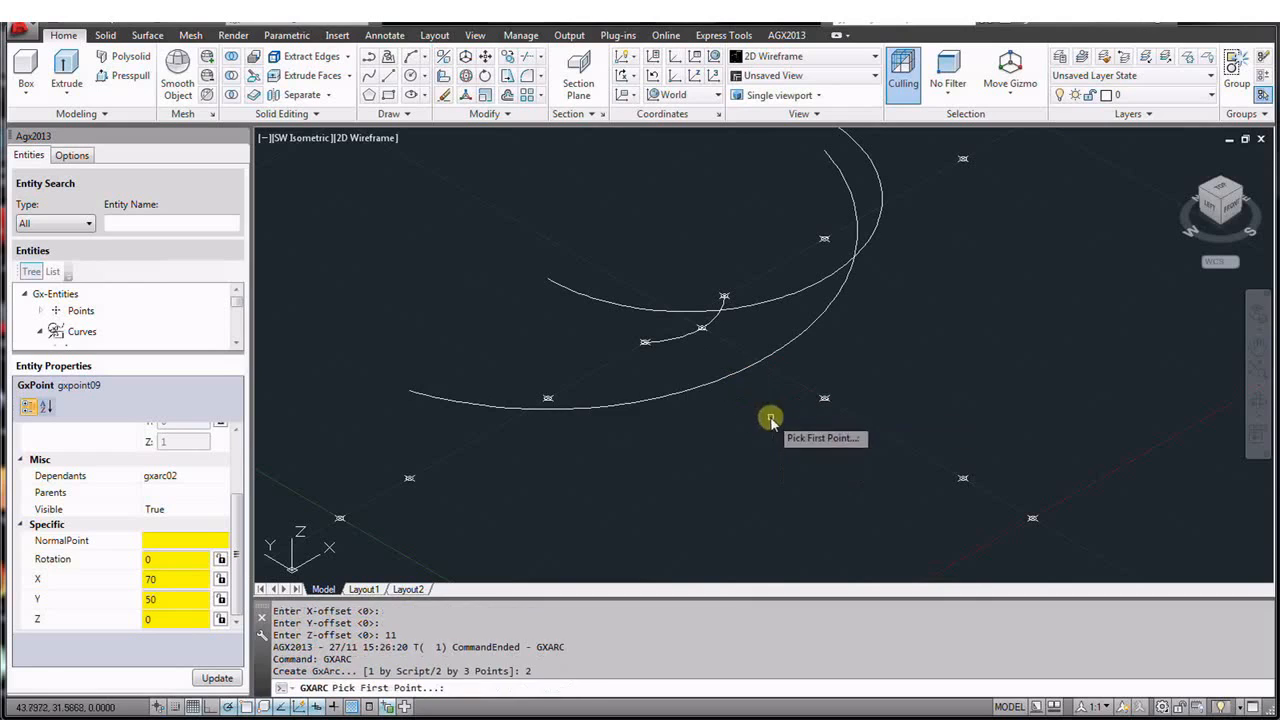
{"action": "left_click", "coordinate": [338, 516]}
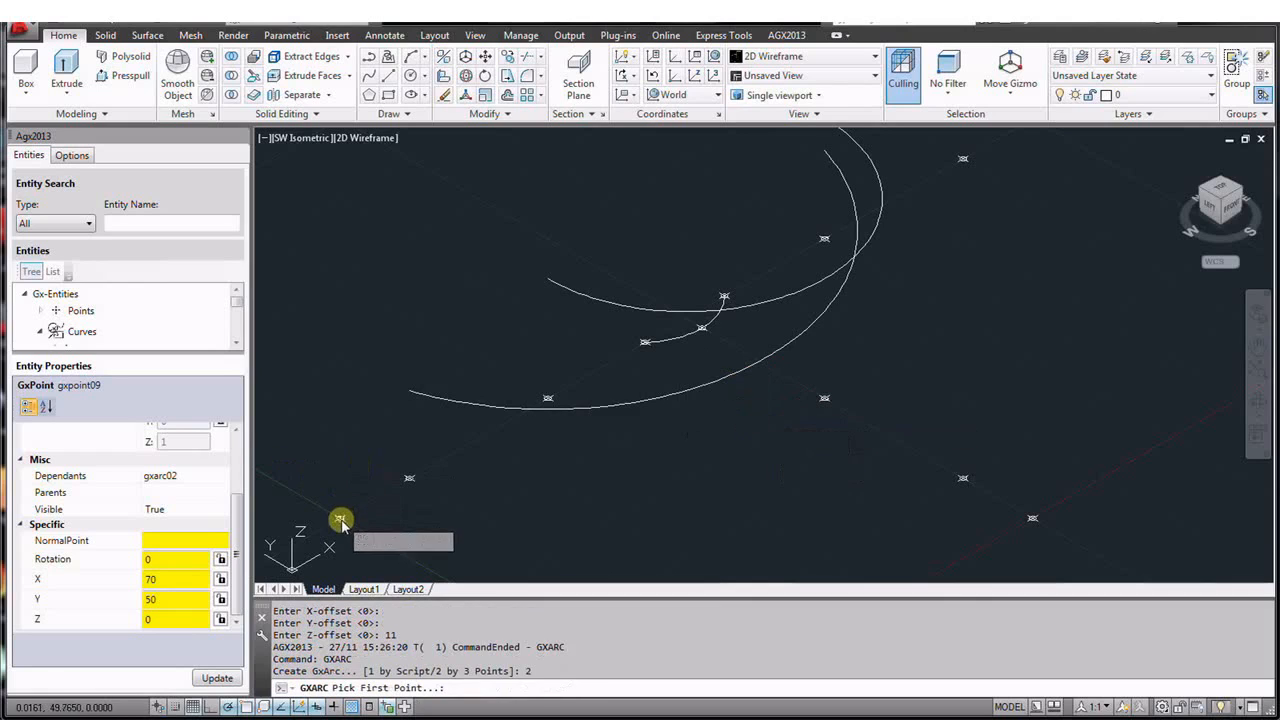
{"action": "left_click", "coordinate": [1031, 521]}
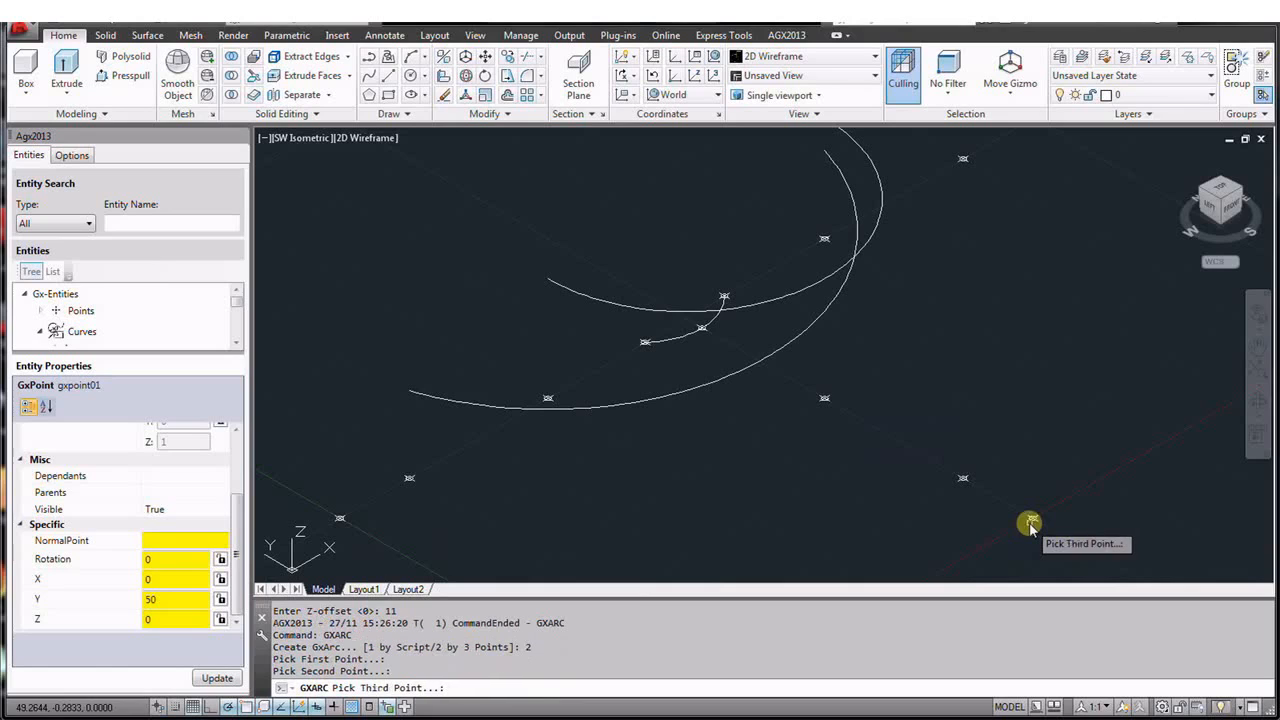
{"action": "left_click", "coordinate": [963, 160]}
{"action": "key", "text": "Return"}
{"action": "key", "text": "Return"}
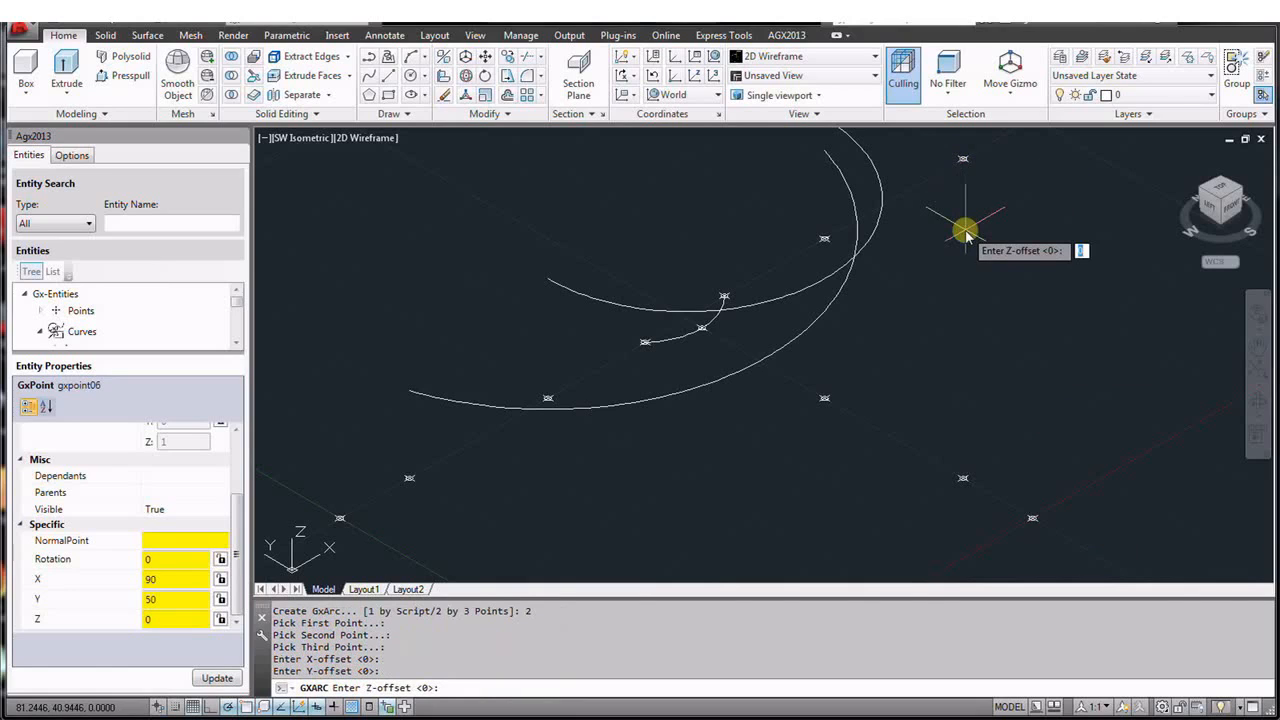
{"action": "type", "text": "10"}
{"action": "key", "text": "Return"}
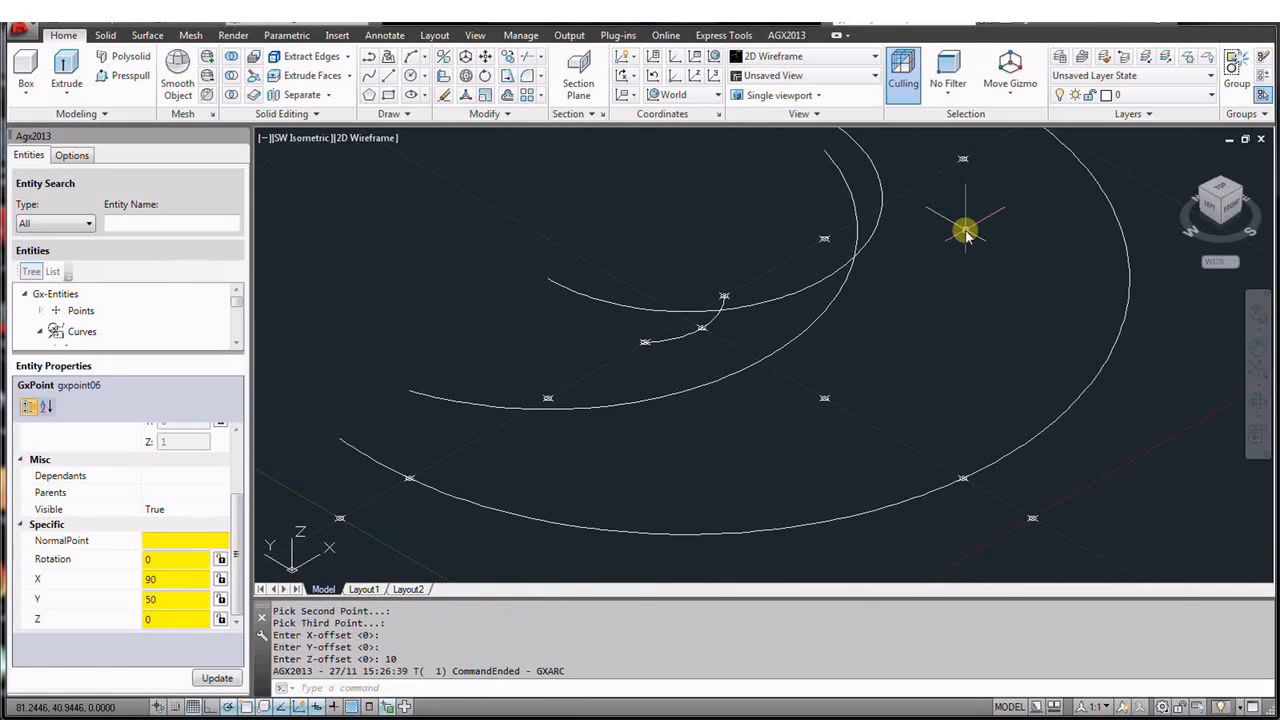
{"action": "key", "text": "Escape"}
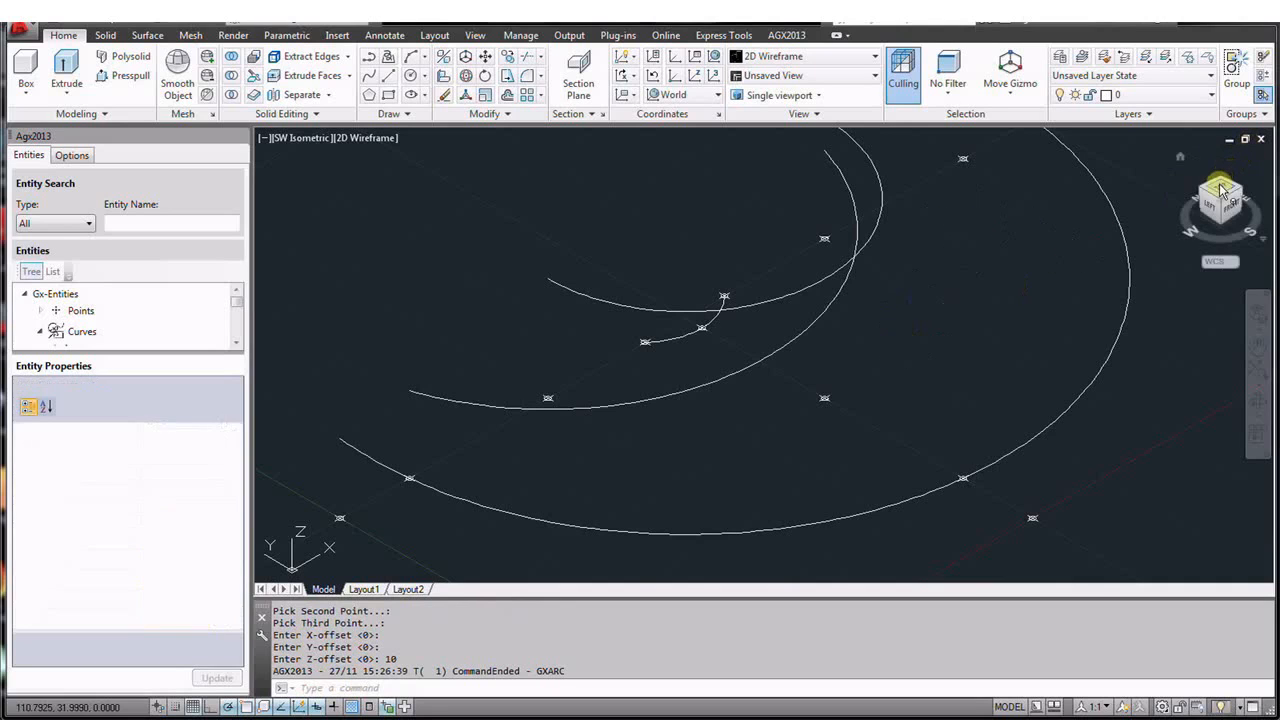
- Set Point3 of the outermost GxArc to gxpoint03, the Gx point at (100,50), and update the model
{"action": "left_click_drag", "start_coordinate": [1224, 198], "coordinate": [1222, 192]}
{"action": "left_click", "coordinate": [1221, 193]}
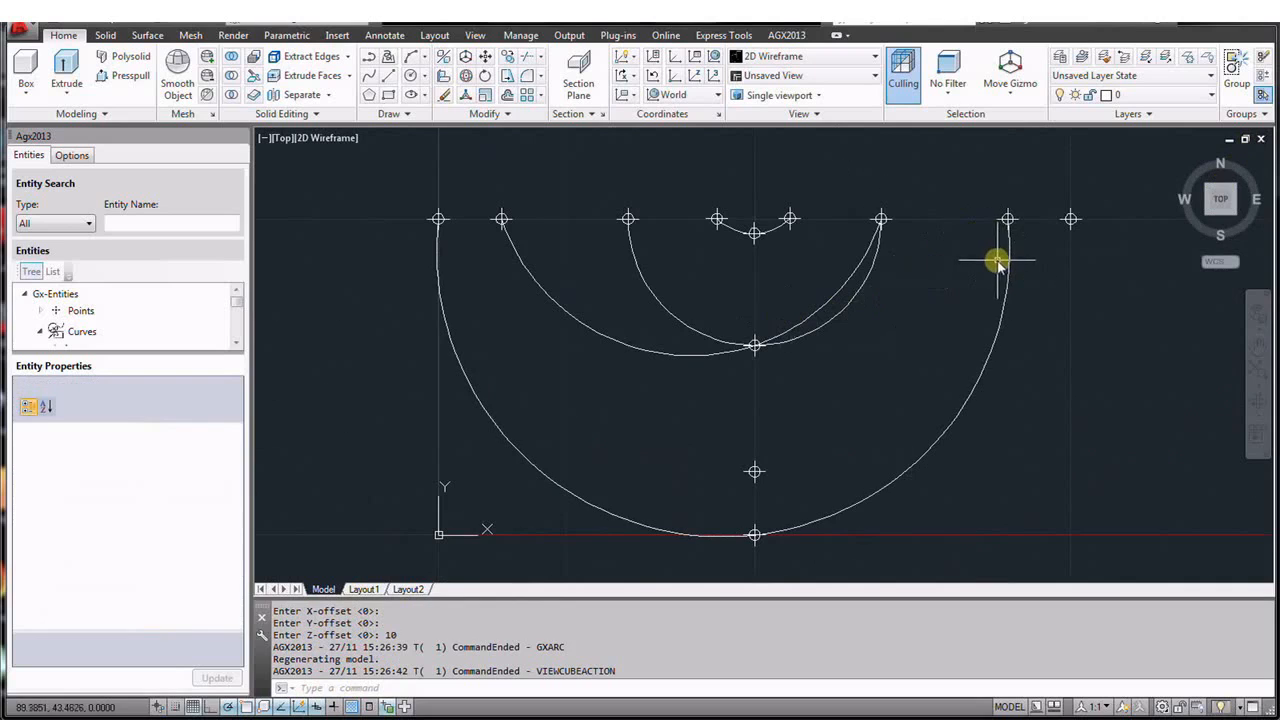
{"action": "scroll", "coordinate": [996, 262], "scroll_direction": "up", "scroll_amount": 2}
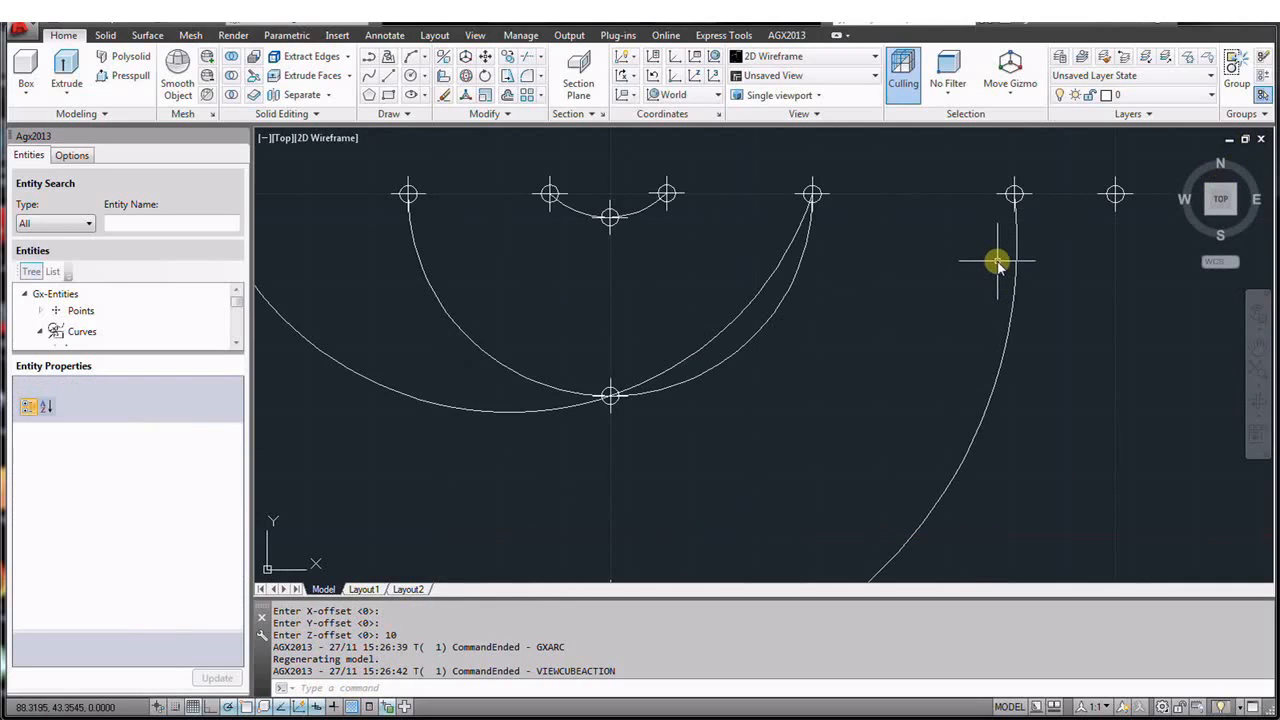
{"action": "scroll", "coordinate": [996, 262], "scroll_direction": "down", "scroll_amount": 1}
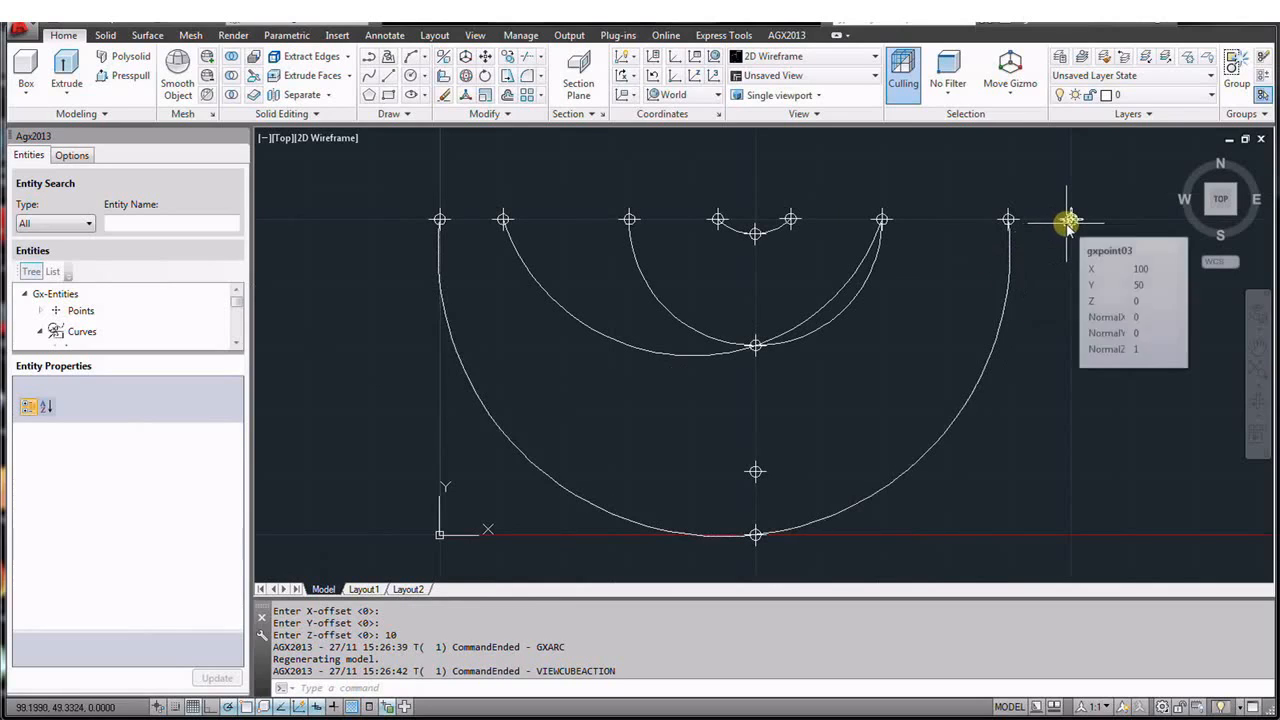
{"action": "left_click", "coordinate": [1006, 280]}
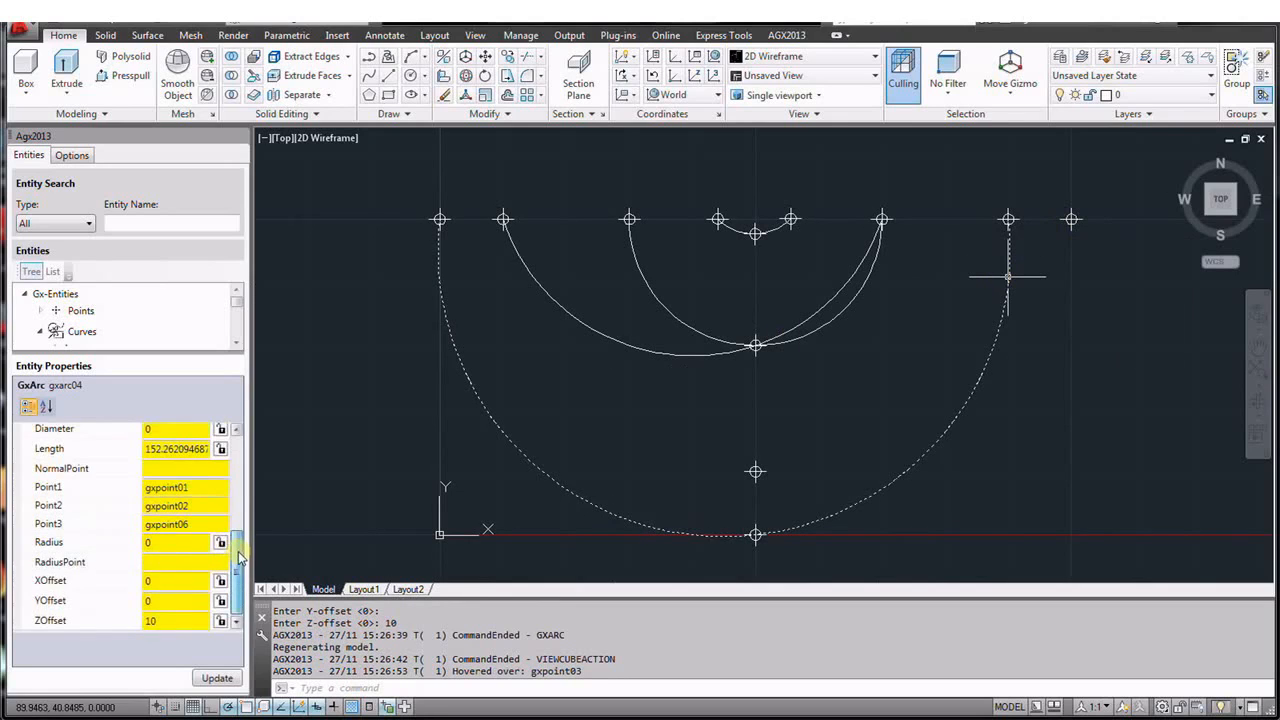
{"action": "scroll", "coordinate": [240, 558], "scroll_direction": "up", "scroll_amount": 1}
{"action": "left_click", "coordinate": [190, 542]}
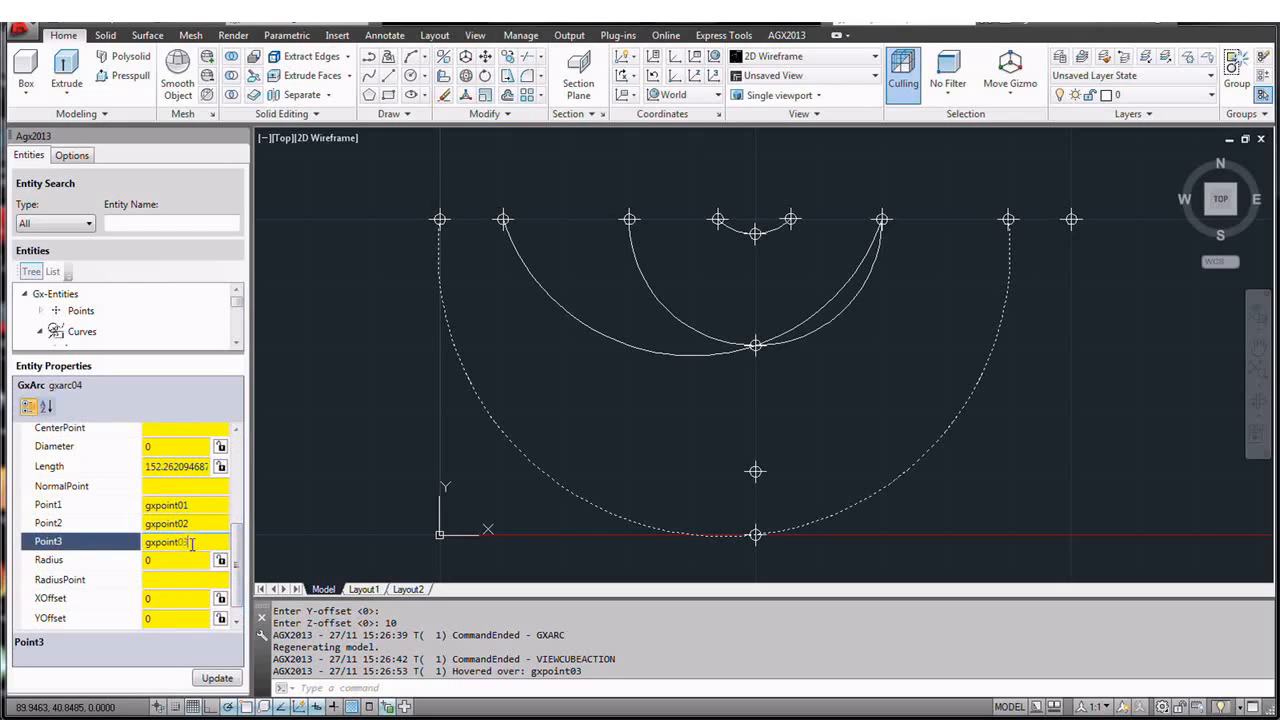
{"action": "left_click", "coordinate": [210, 678]}
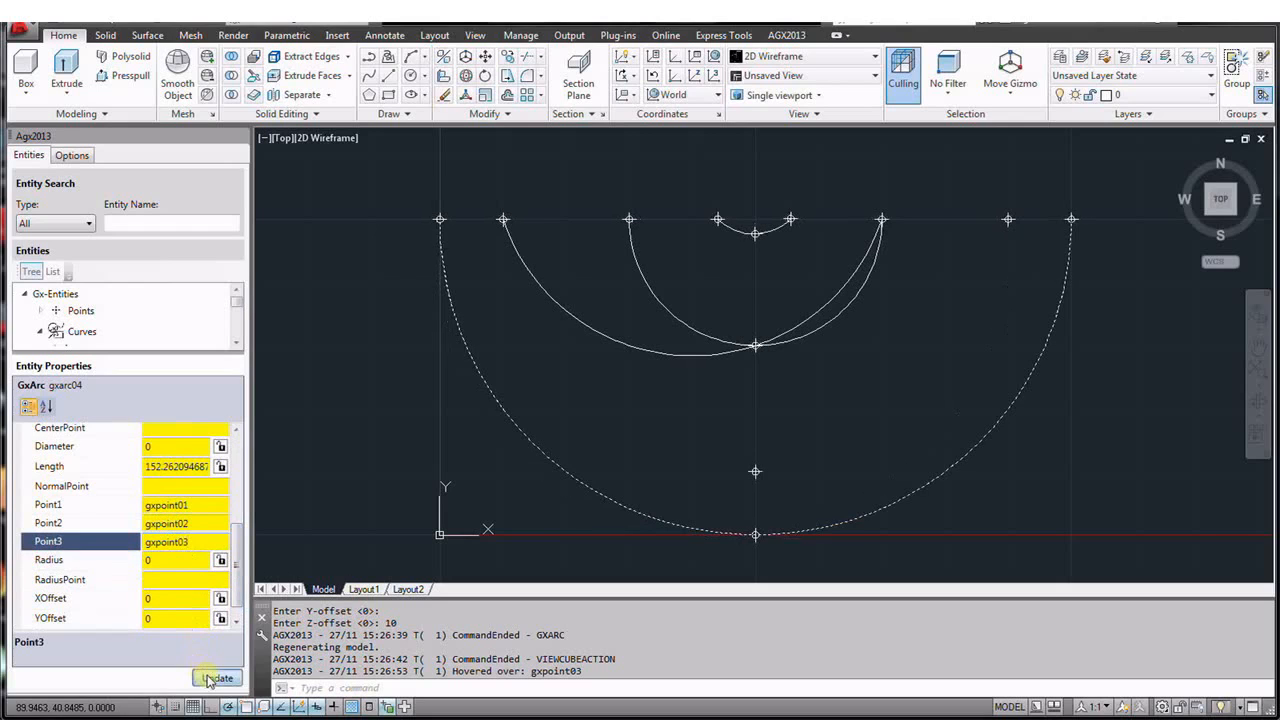
{"action": "key", "text": "Escape"}
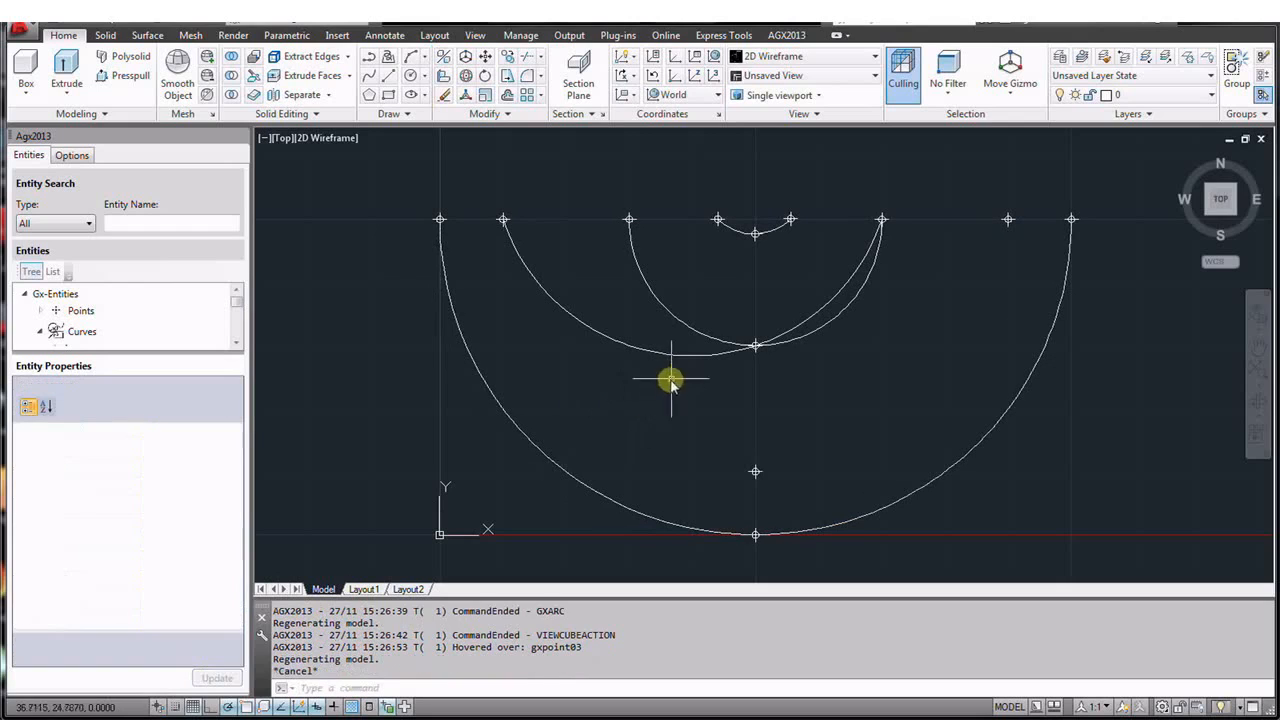
- Set Point3 of the GxArc starting at (10,50) to gxpoint06 and its Point2 to gxpoint05, updating the model
{"action": "left_click", "coordinate": [675, 358]}
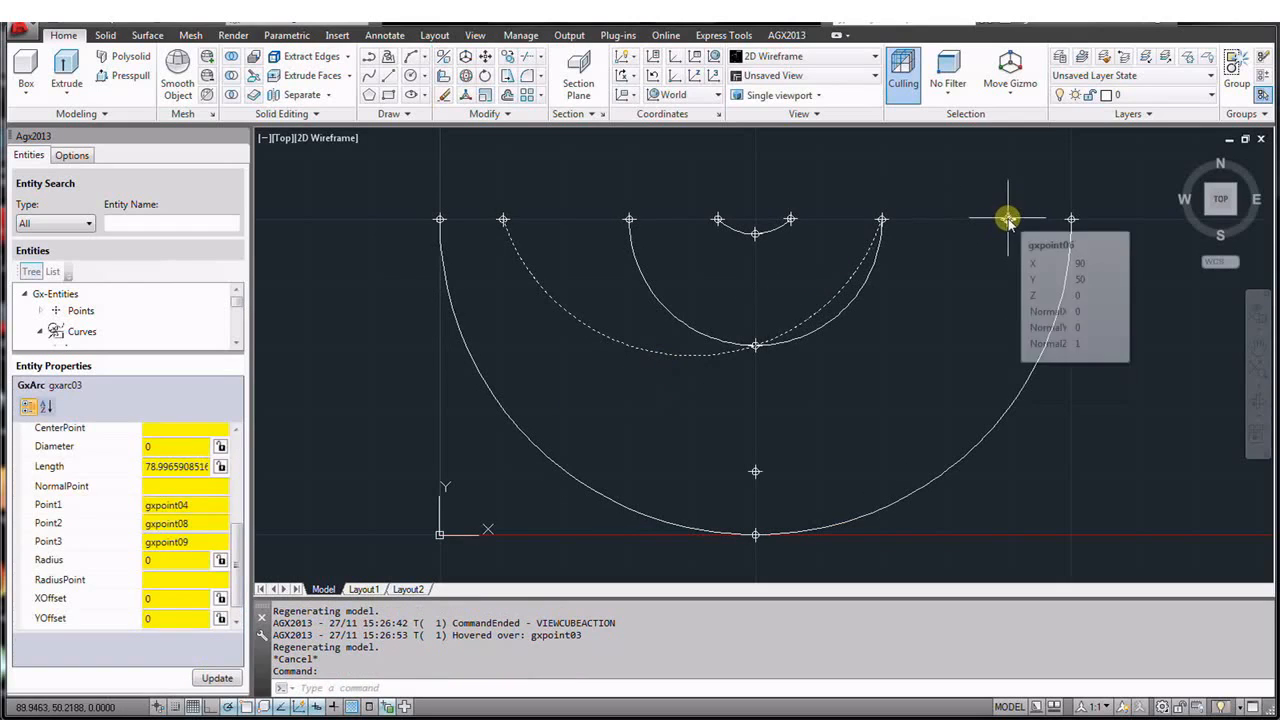
{"action": "left_click", "coordinate": [196, 541]}
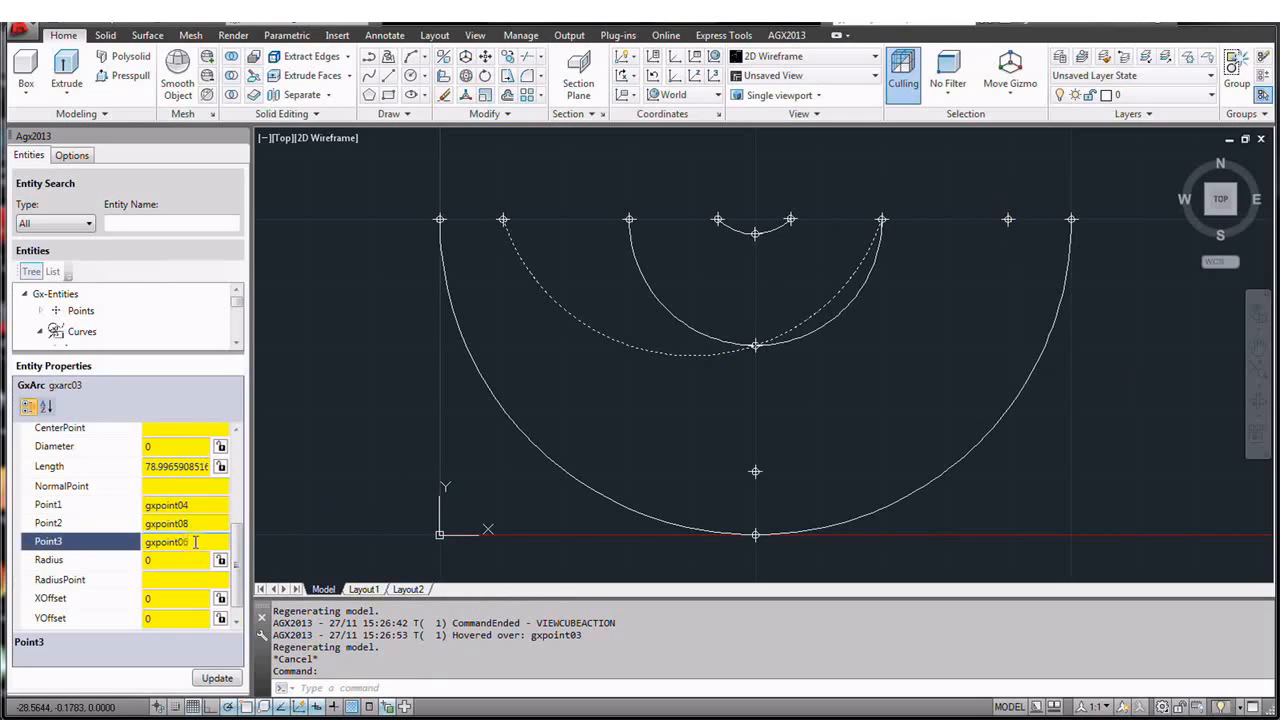
{"action": "left_click", "coordinate": [217, 678]}
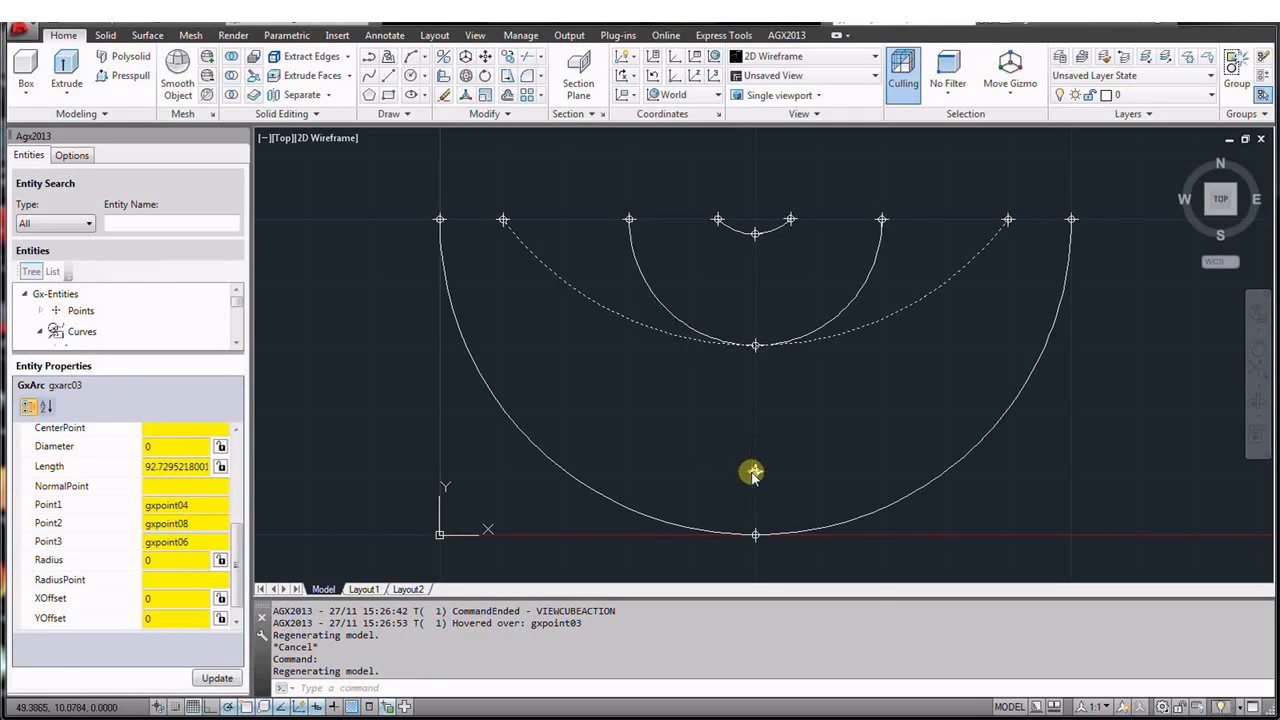
{"action": "left_click", "coordinate": [195, 522]}
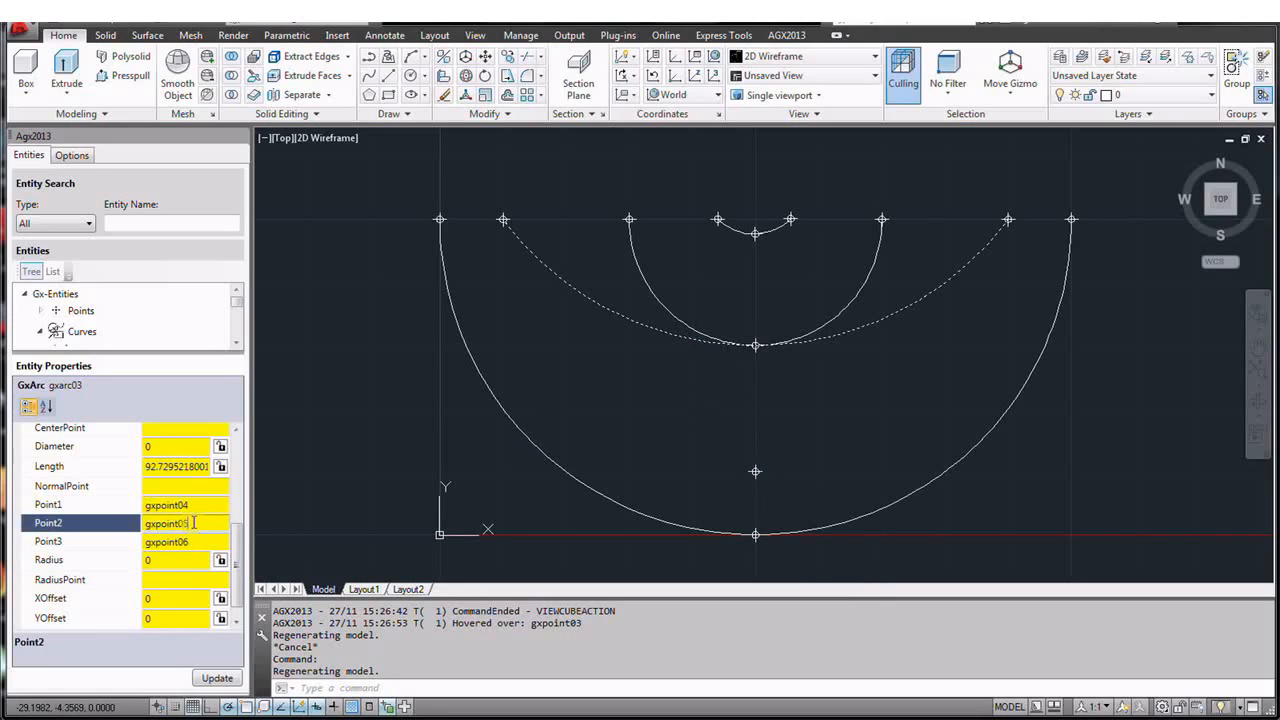
{"action": "left_click", "coordinate": [217, 678]}
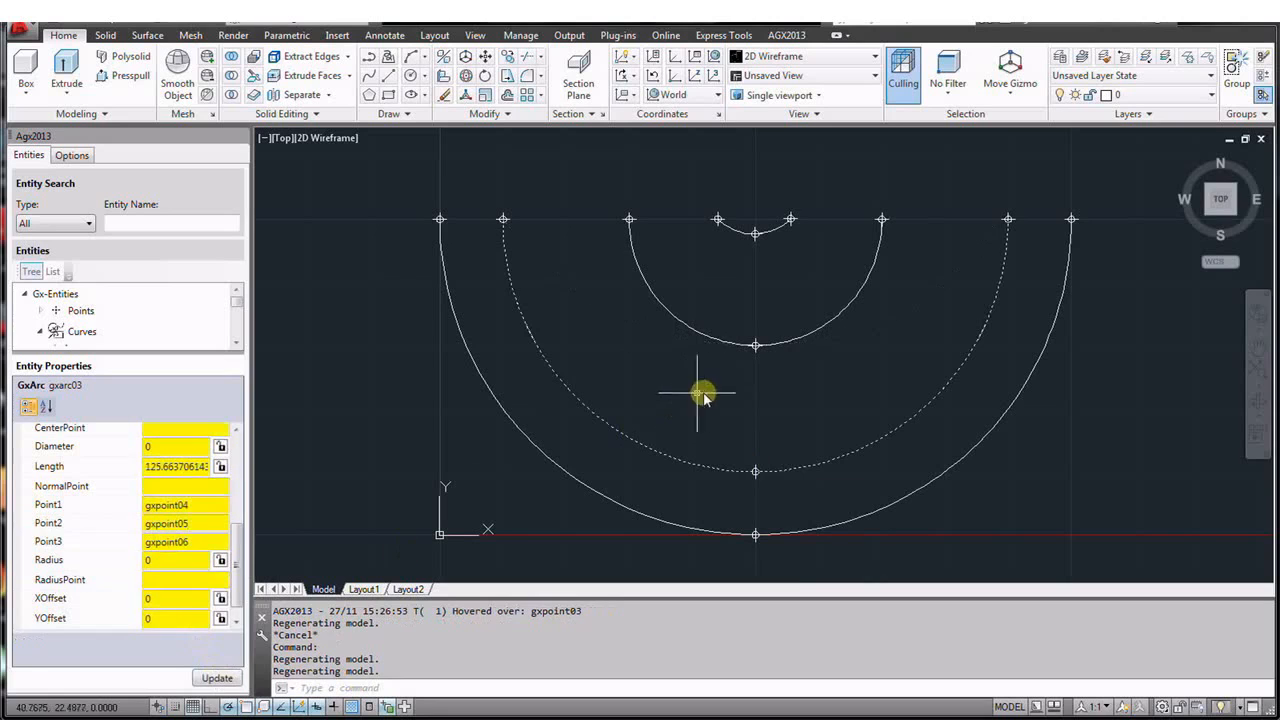
{"action": "key", "text": "Escape"}
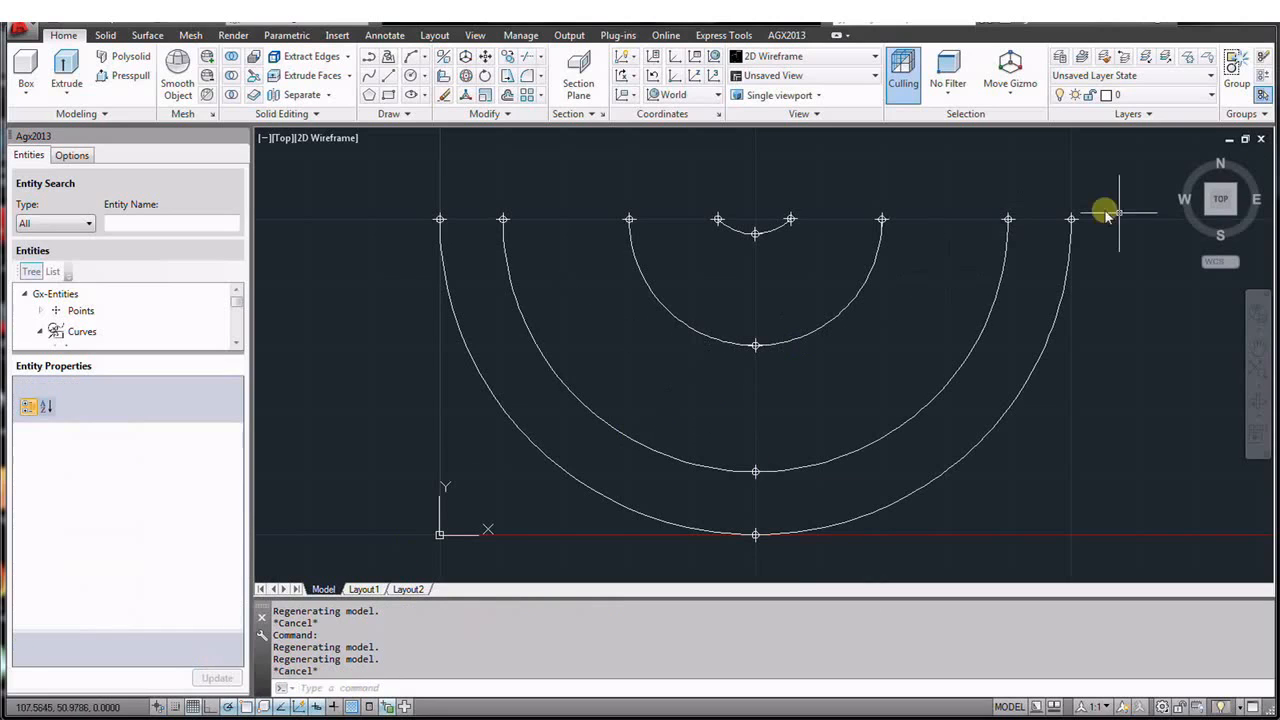
- Examine the arcs' heights and layout from the side, in isometric and from above, ending close on the small central arc
{"action": "left_click", "coordinate": [1212, 221]}
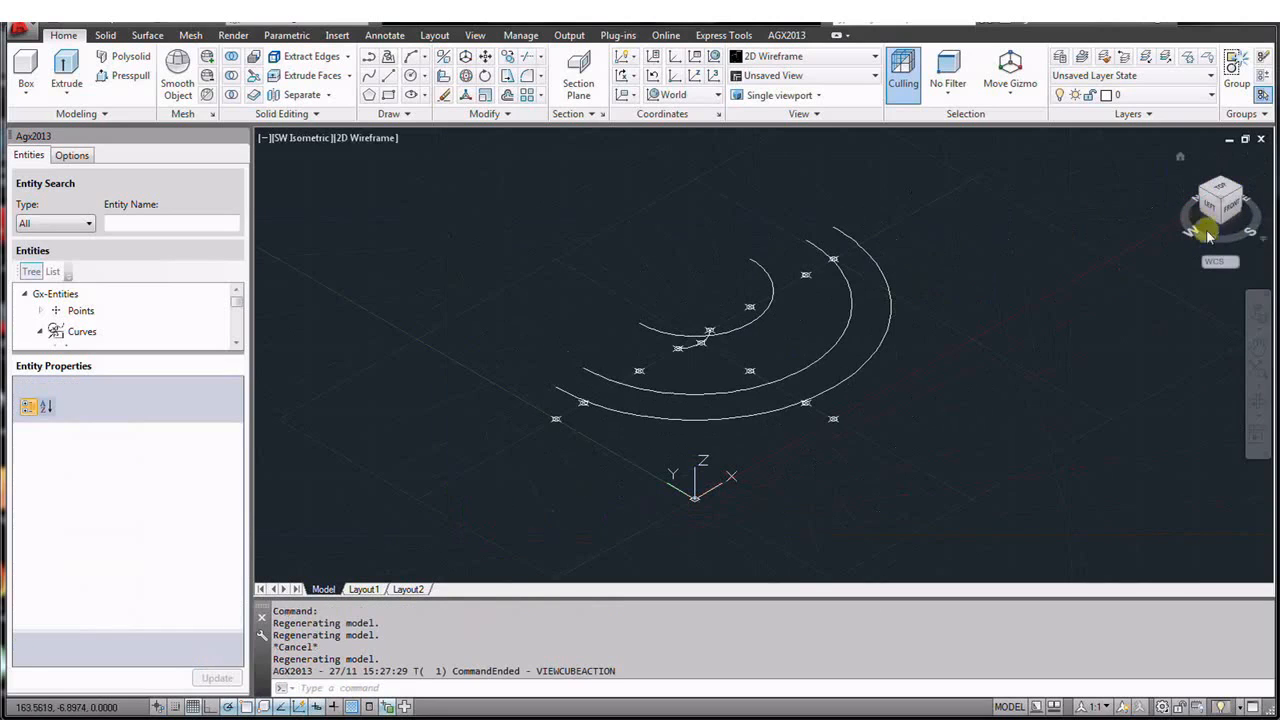
{"action": "left_click", "coordinate": [1208, 230]}
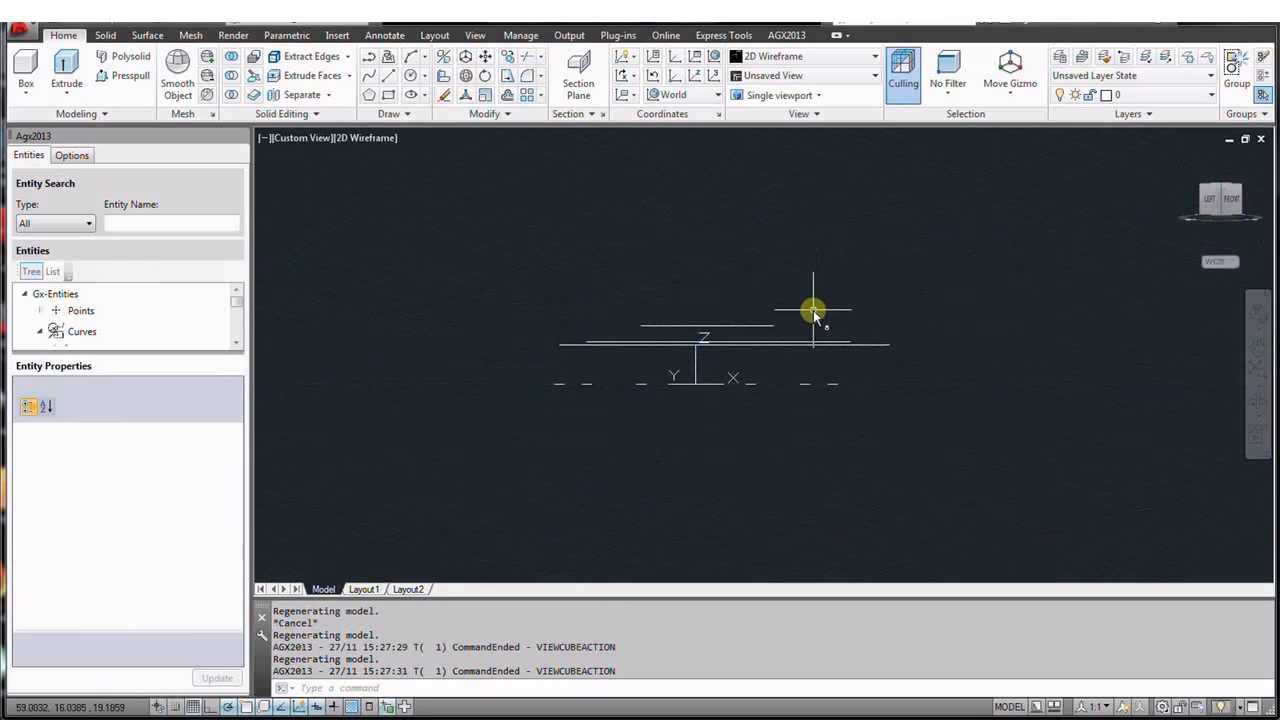
{"action": "scroll", "coordinate": [813, 310], "scroll_direction": "up", "scroll_amount": 2}
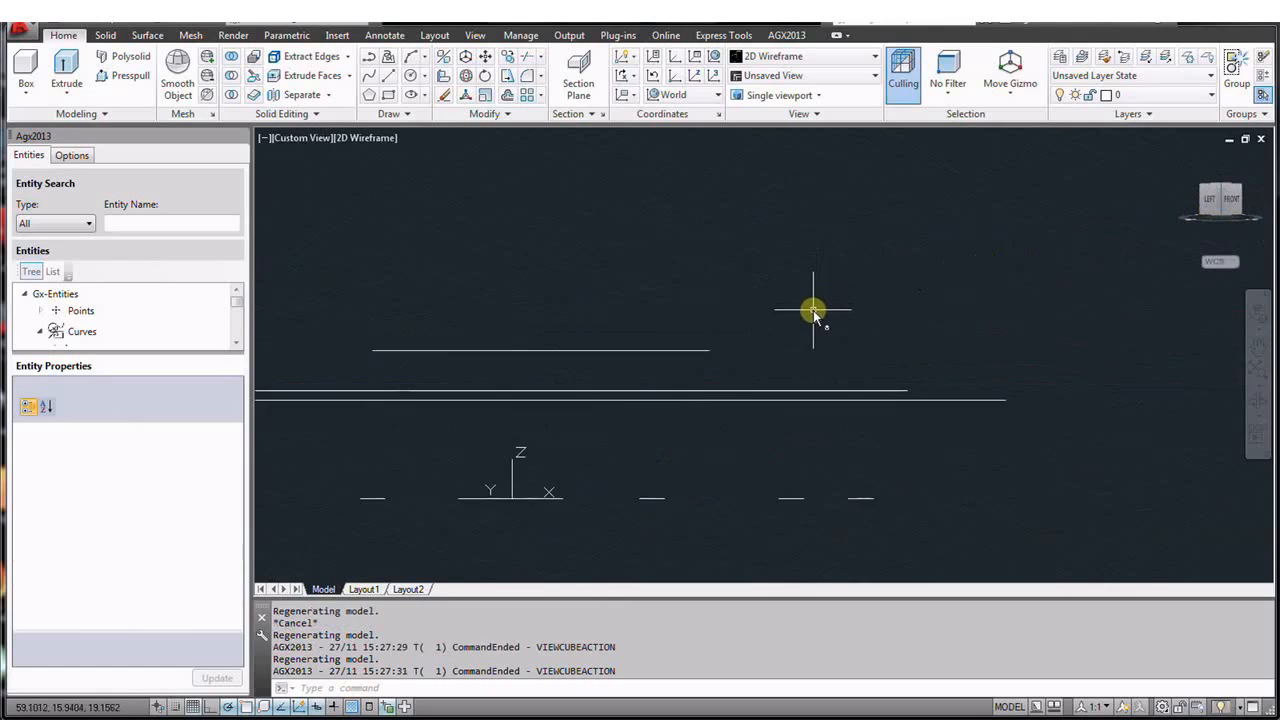
{"action": "left_click", "coordinate": [1226, 193]}
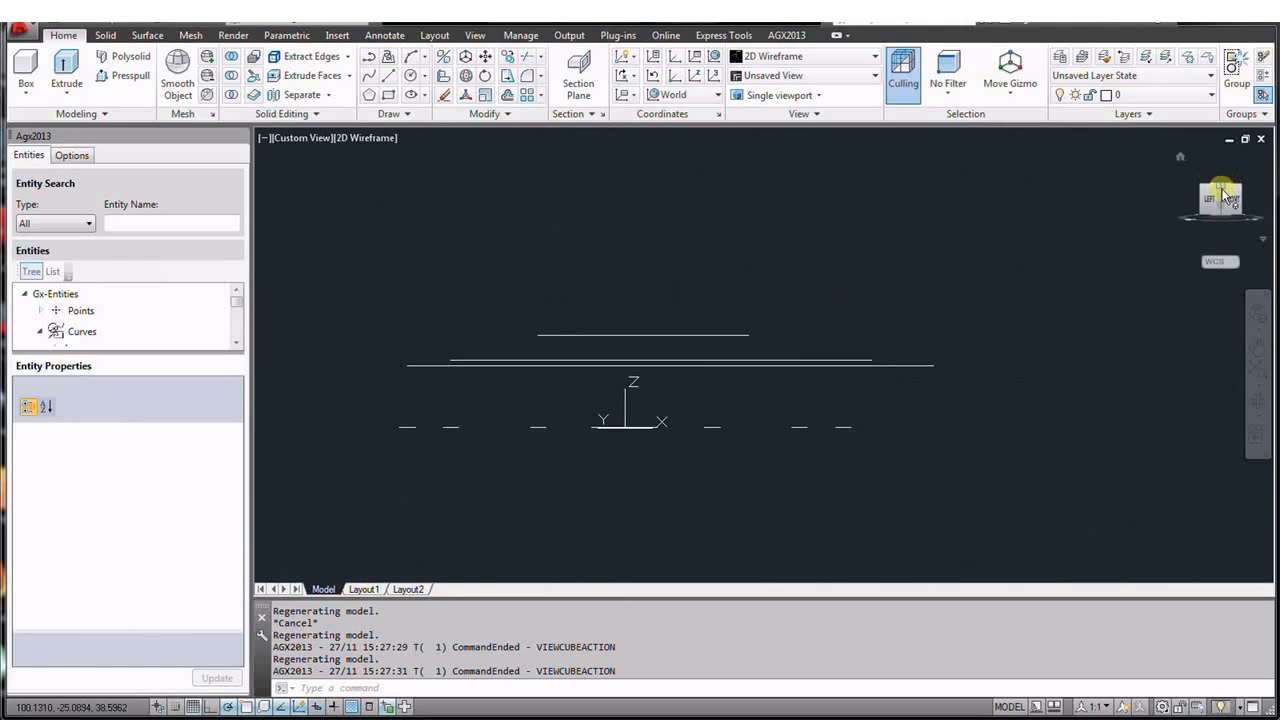
{"action": "scroll", "coordinate": [640, 345], "scroll_direction": "up", "scroll_amount": 2}
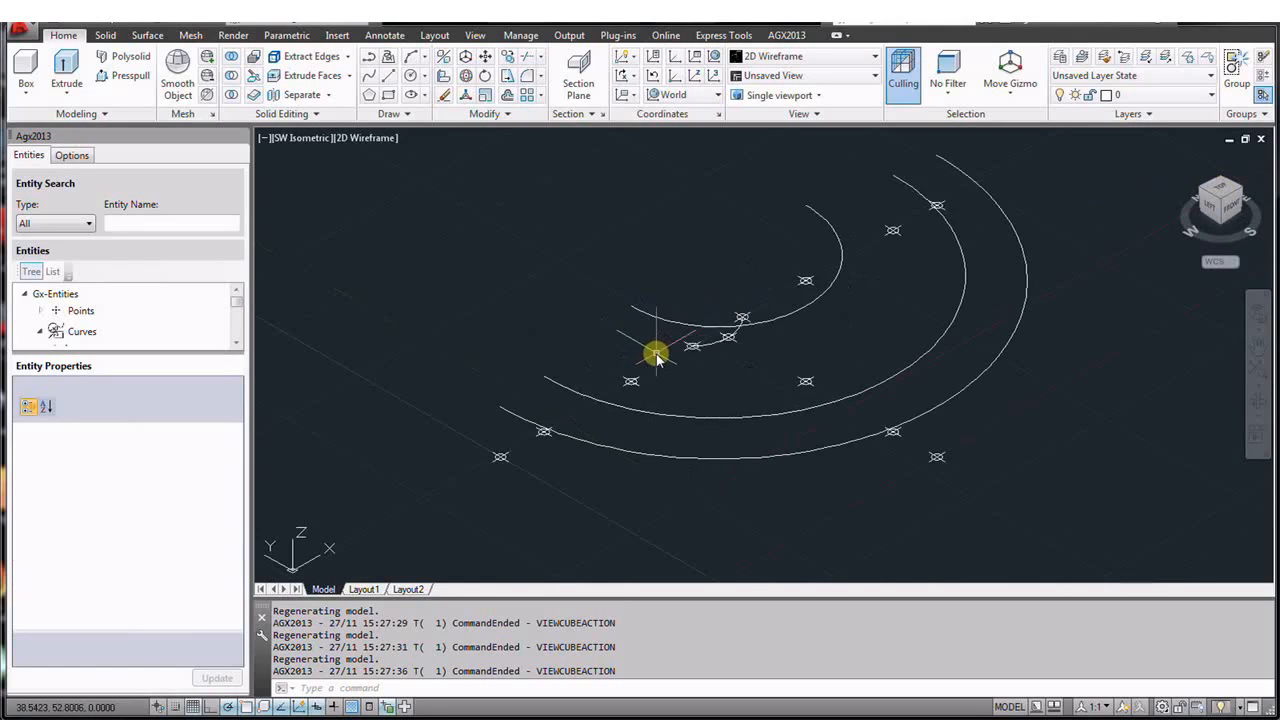
{"action": "left_click_drag", "start_coordinate": [1220, 196], "coordinate": [1222, 197]}
{"action": "left_click", "coordinate": [1222, 197]}
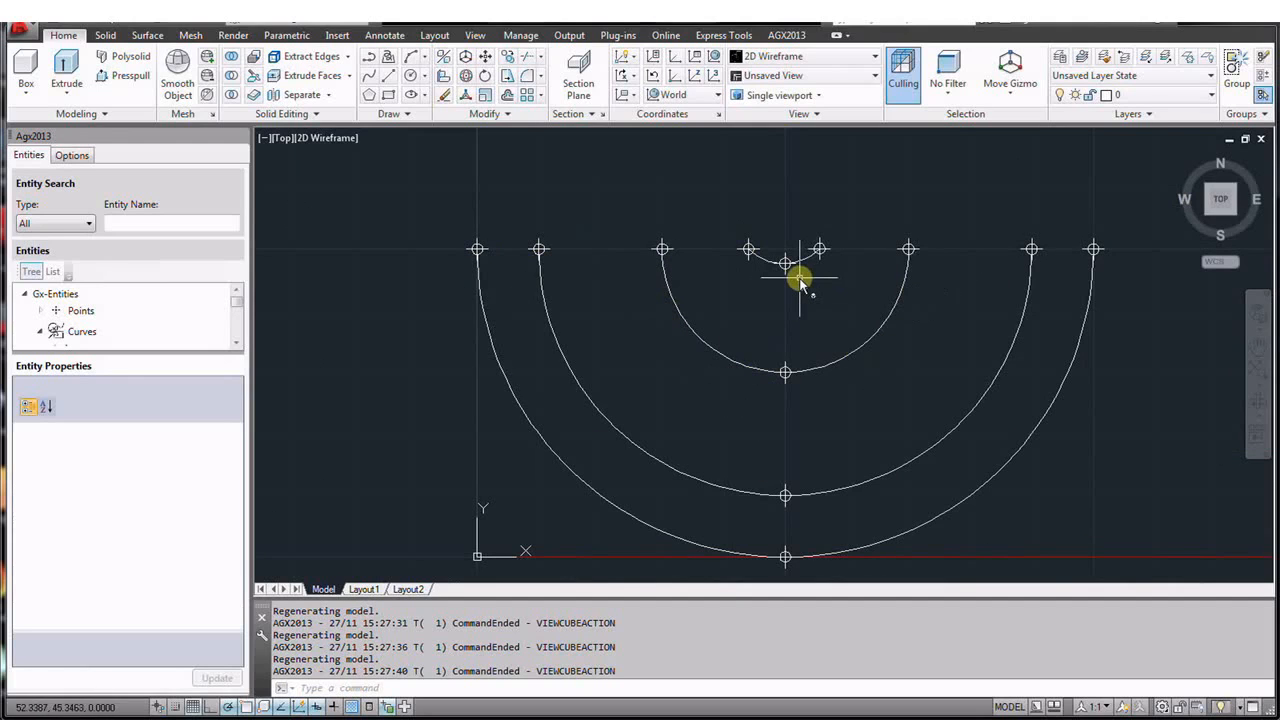
{"action": "scroll", "coordinate": [766, 252], "scroll_direction": "up", "scroll_amount": 2}
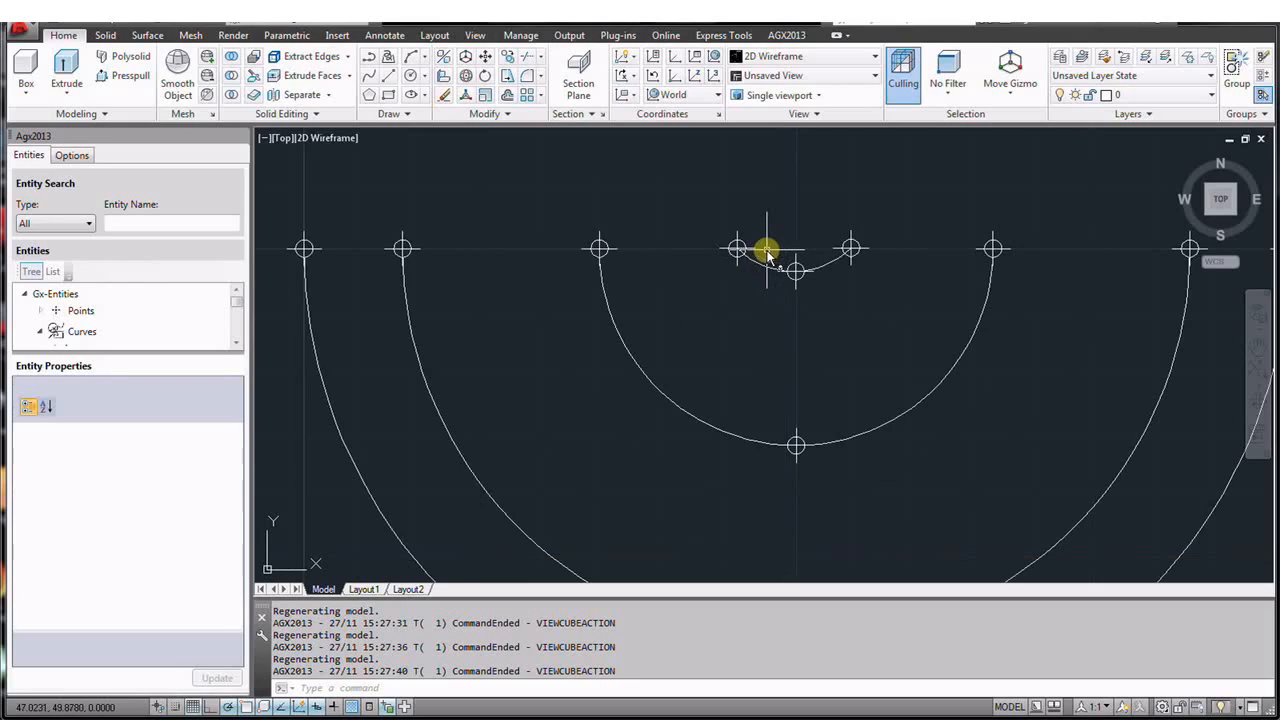
- Create GxPoints by Bays on Curve along the small central arc with 40 bays, including both the start and end
{"action": "scroll", "coordinate": [766, 252], "scroll_direction": "up", "scroll_amount": 3}
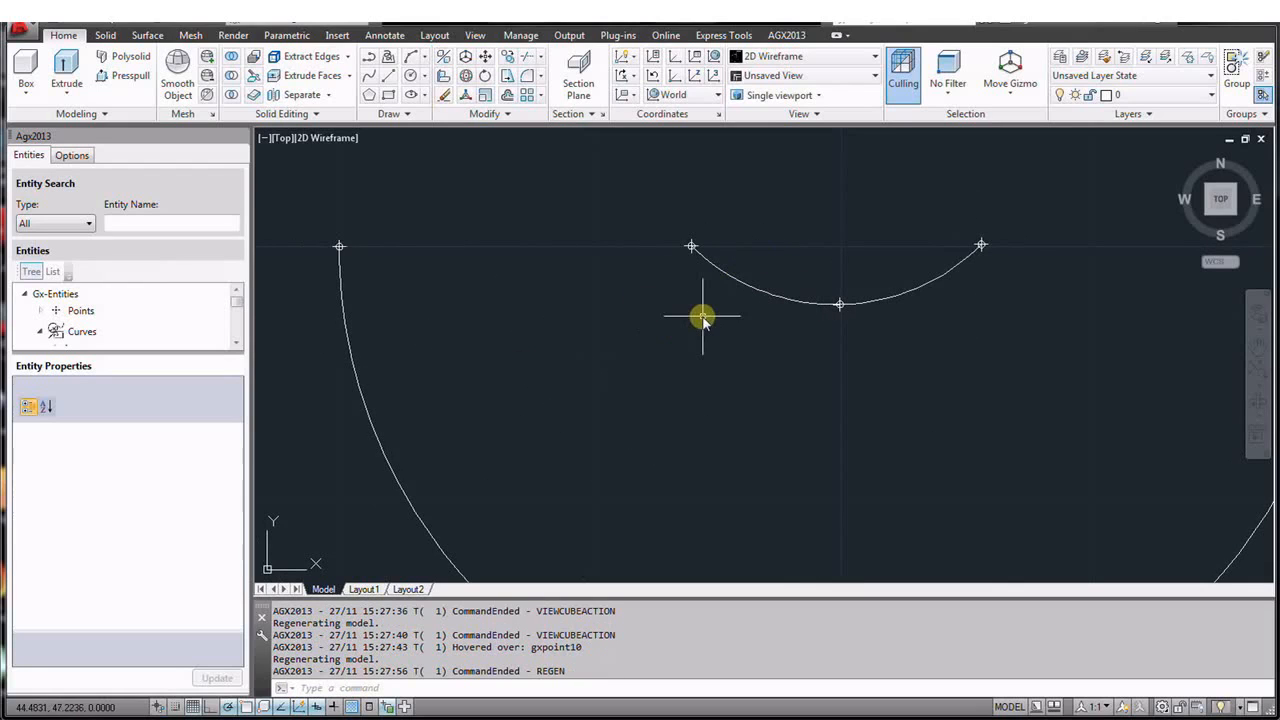
{"action": "type", "text": "GXPOINT"}
{"action": "key", "text": "Return"}
{"action": "key", "text": "Down"}
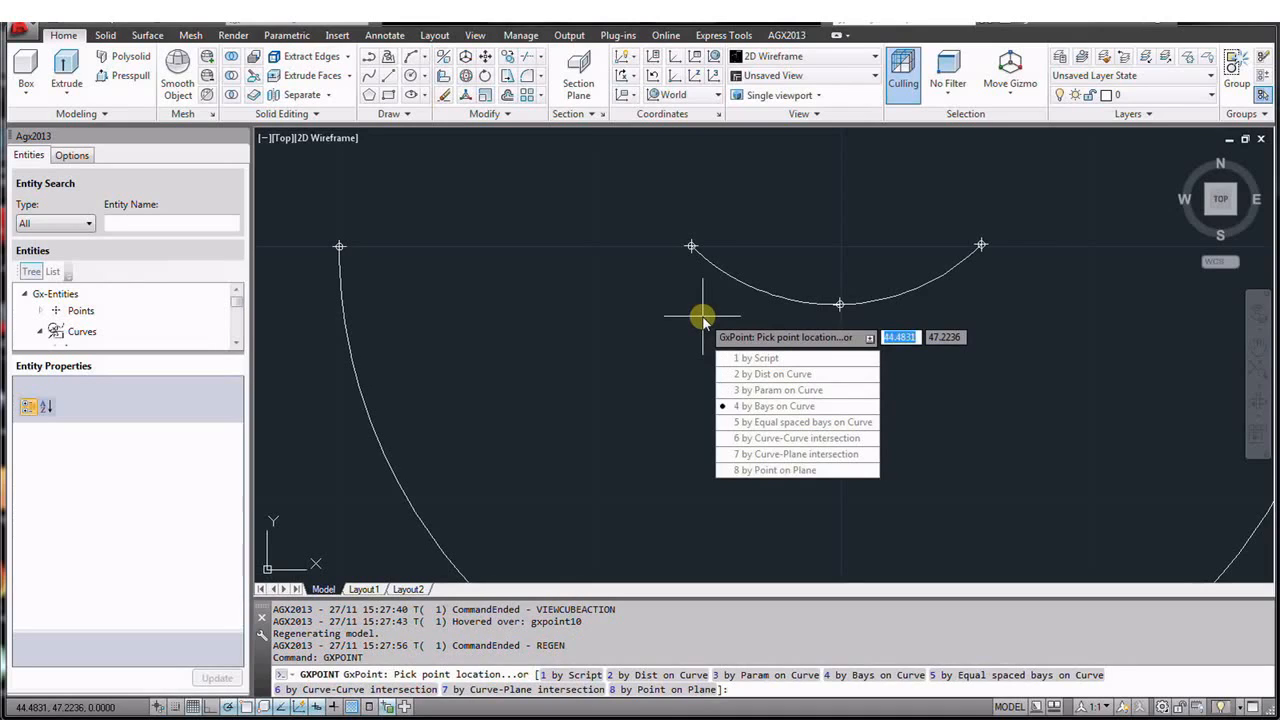
{"action": "key", "text": "Return"}
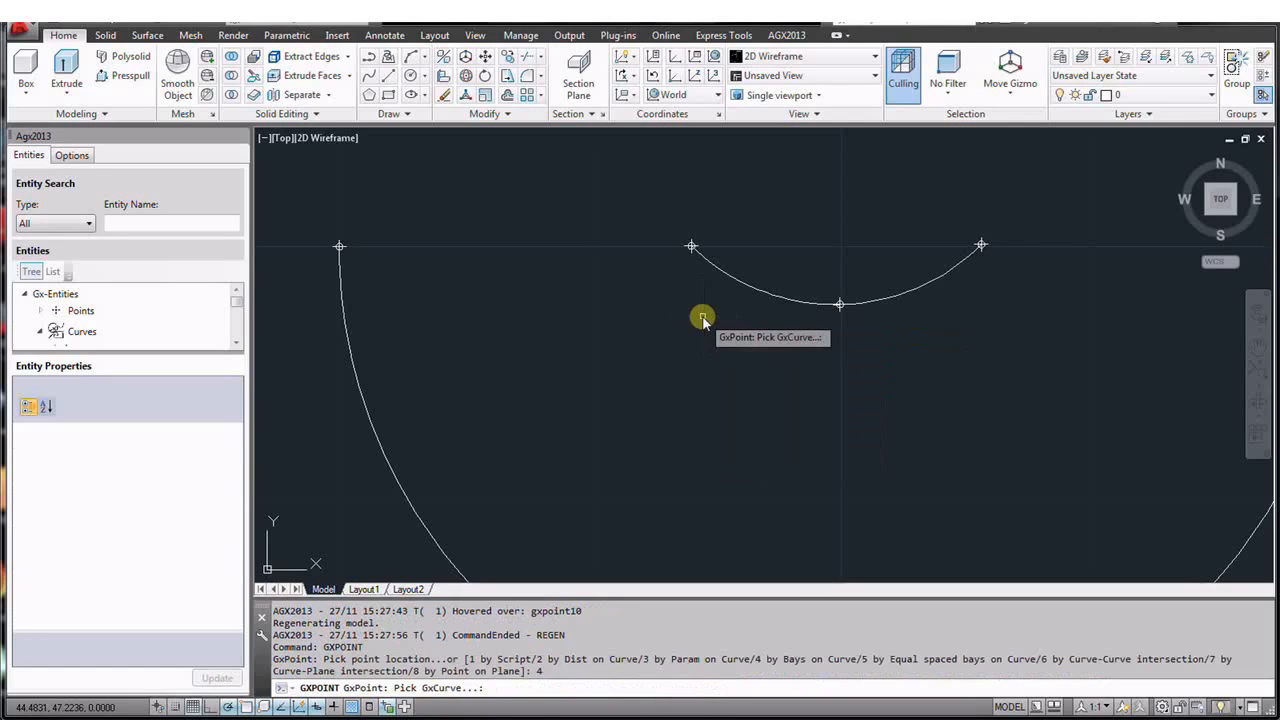
{"action": "left_click", "coordinate": [750, 288]}
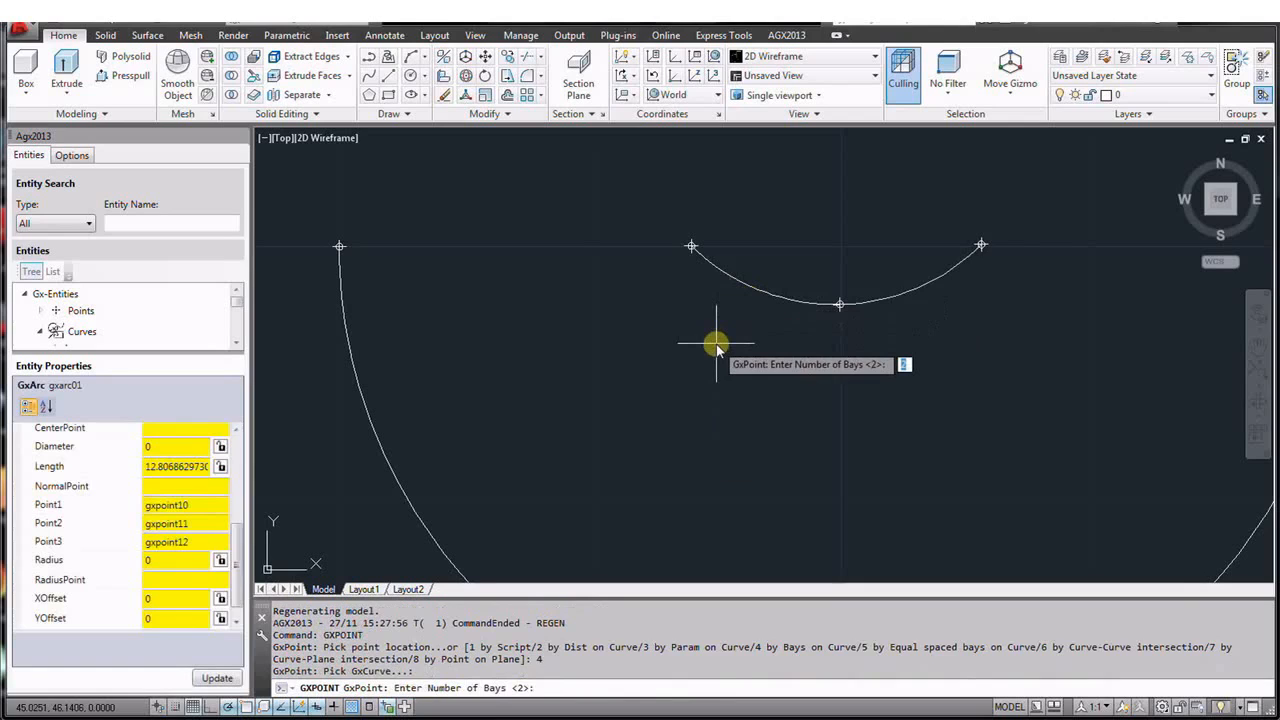
{"action": "type", "text": "40"}
{"action": "key", "text": "Return"}
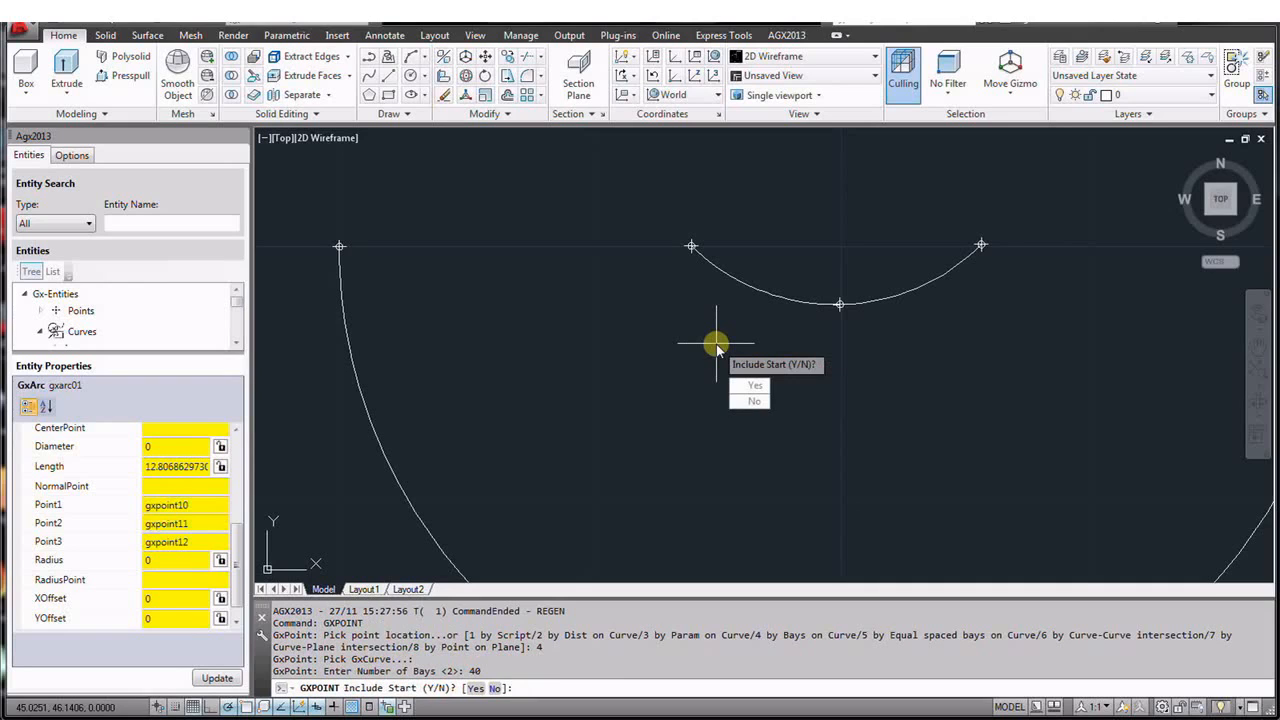
{"action": "type", "text": "y"}
{"action": "key", "text": "Return"}
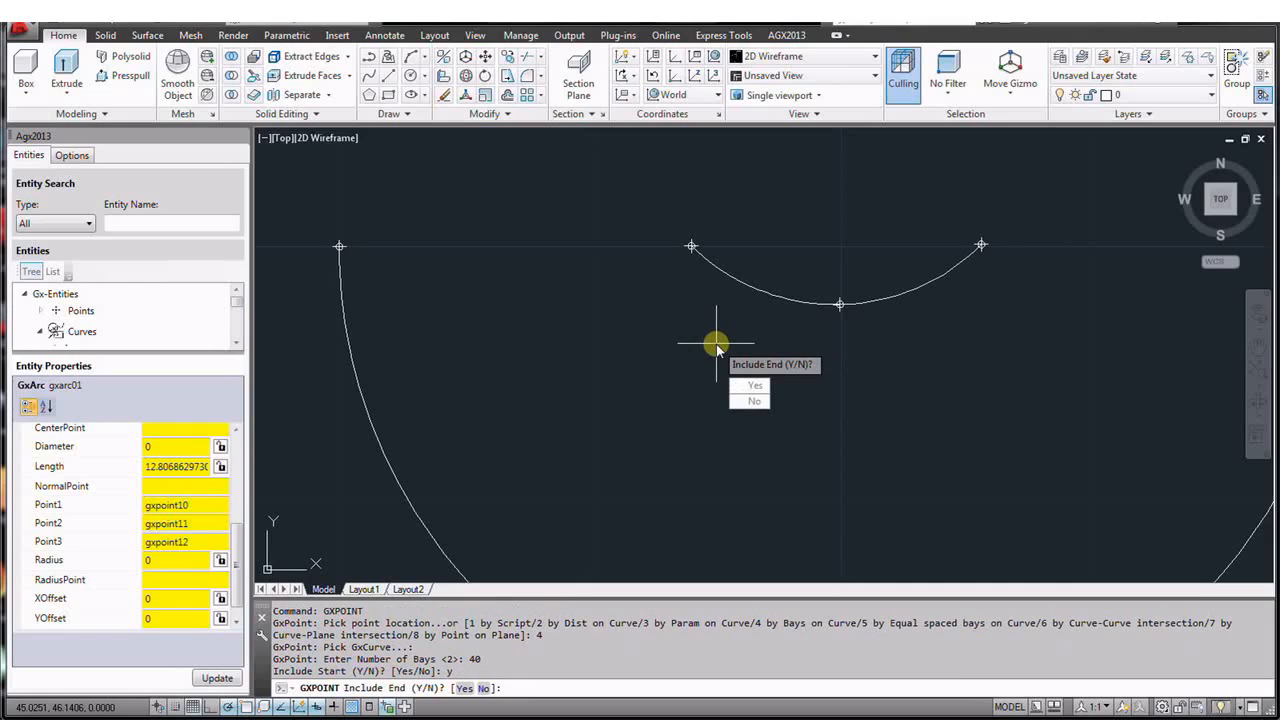
{"action": "type", "text": "y"}
{"action": "key", "text": "Return"}
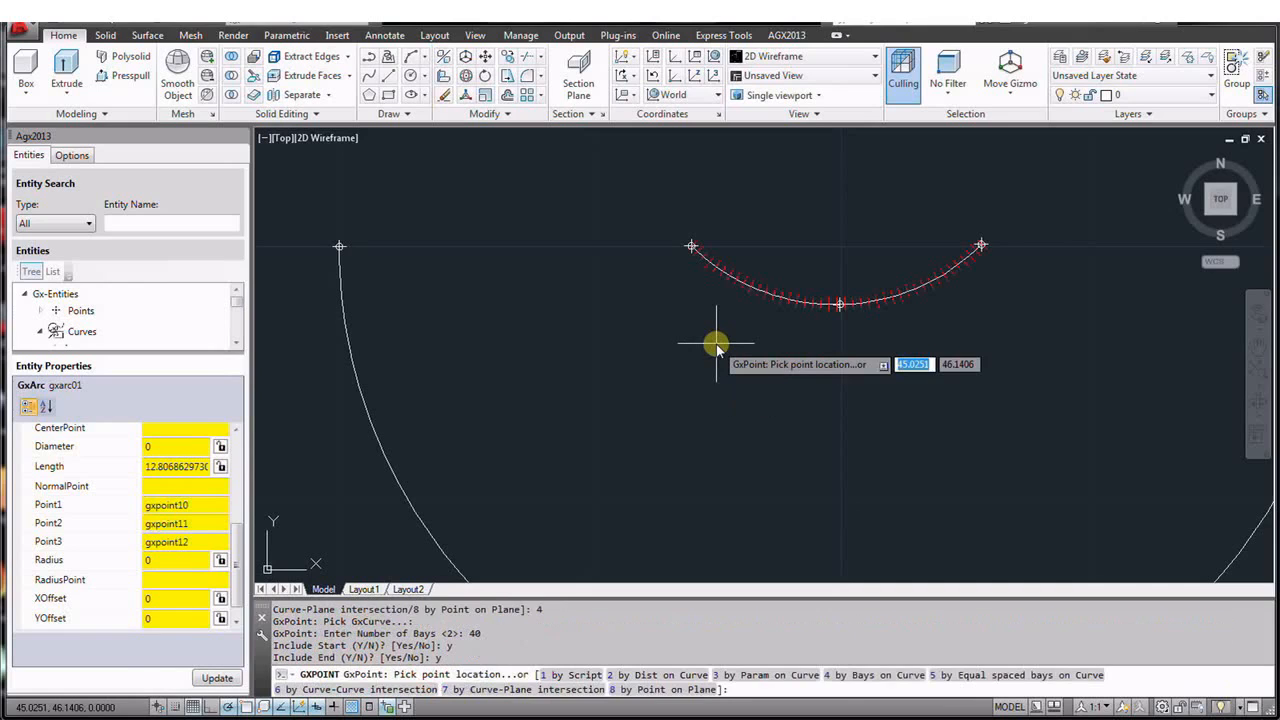
{"action": "key", "text": "Escape"}
- Inspect the spacing of the new points on the small central arc and identify their point name and end index
{"action": "scroll", "coordinate": [730, 277], "scroll_direction": "up", "scroll_amount": 5}
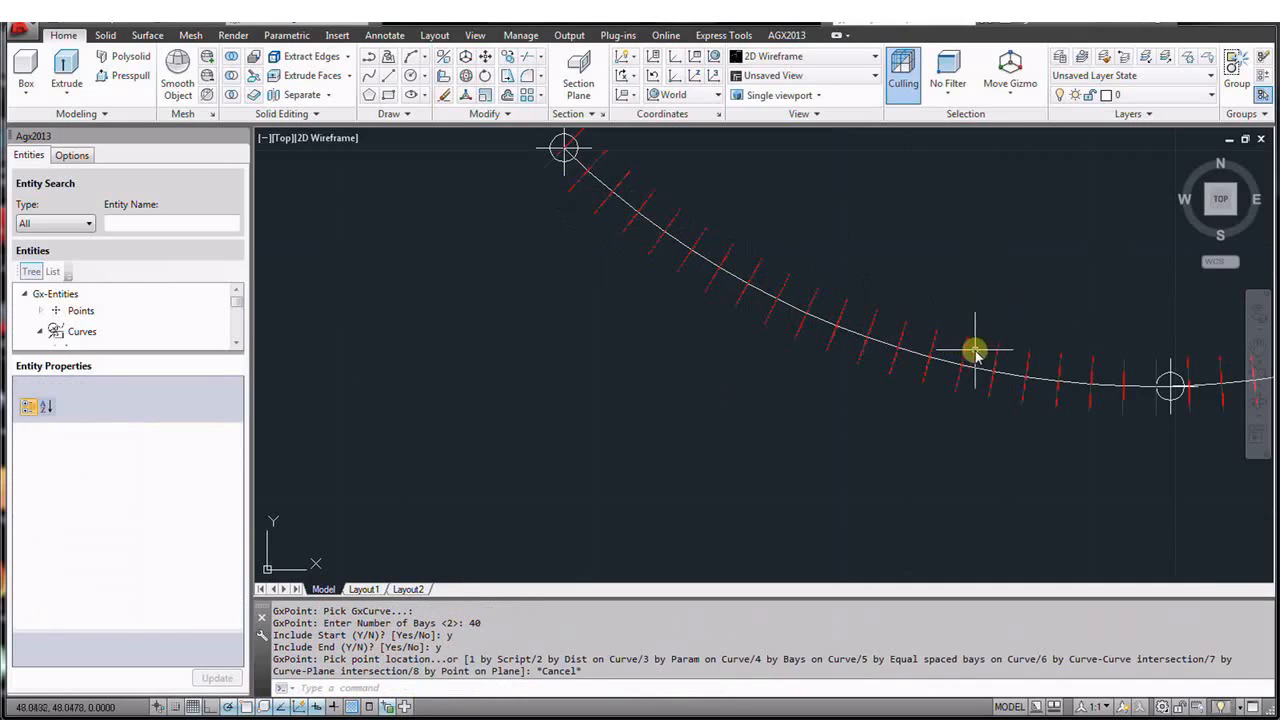
{"action": "scroll", "coordinate": [856, 300], "scroll_direction": "down", "scroll_amount": 2}
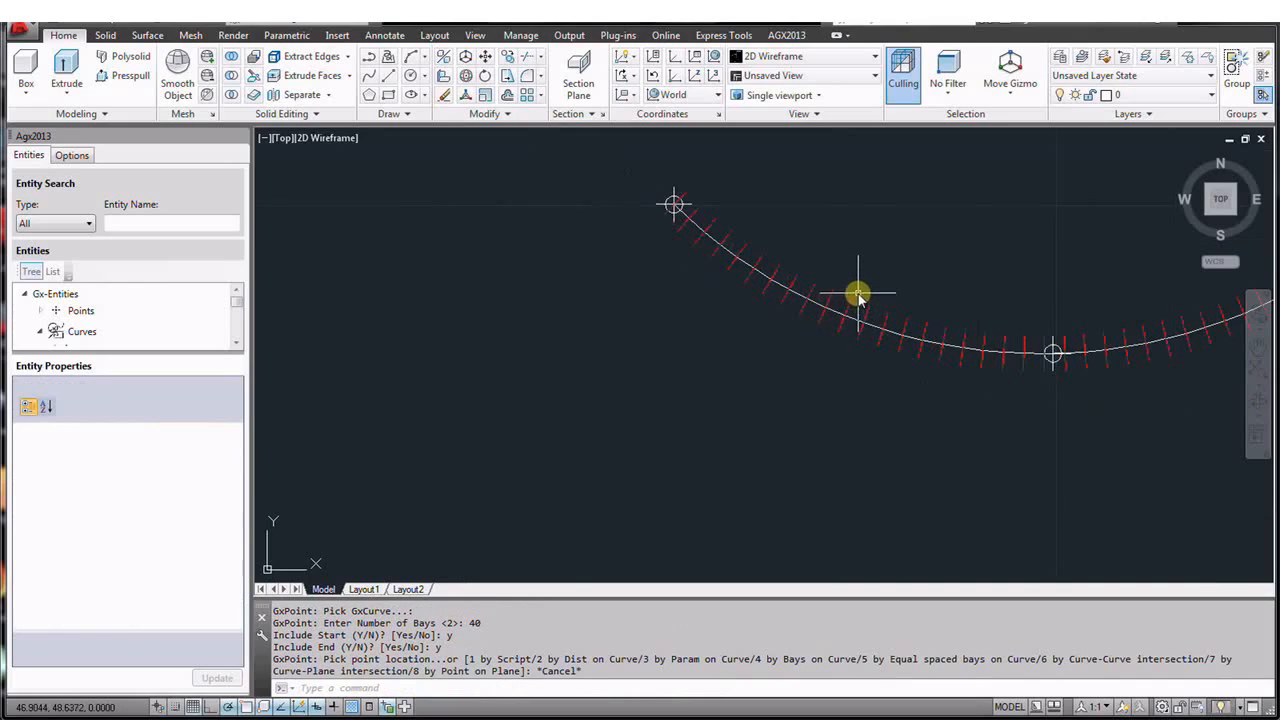
{"action": "scroll", "coordinate": [856, 300], "scroll_direction": "down", "scroll_amount": 2}
{"action": "mouse_move", "coordinate": [846, 315]}
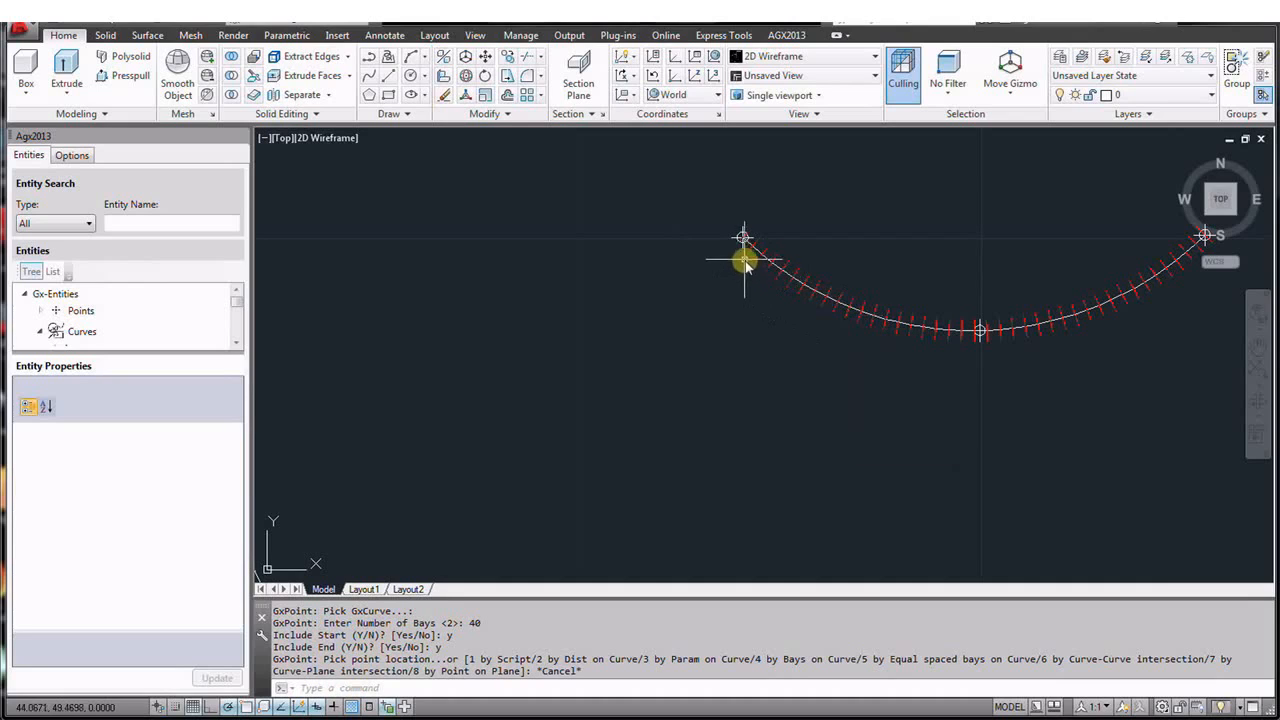
{"action": "mouse_move", "coordinate": [738, 248]}
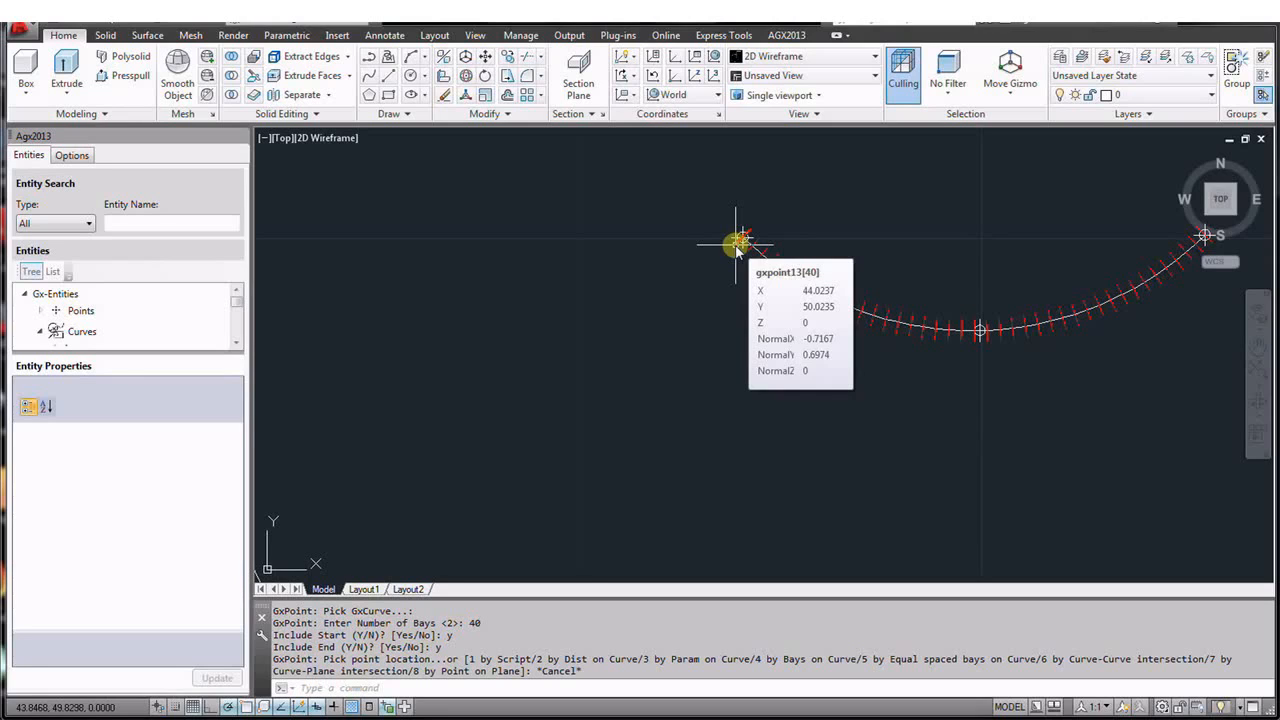
{"action": "scroll", "coordinate": [890, 222], "scroll_direction": "down", "scroll_amount": 5}
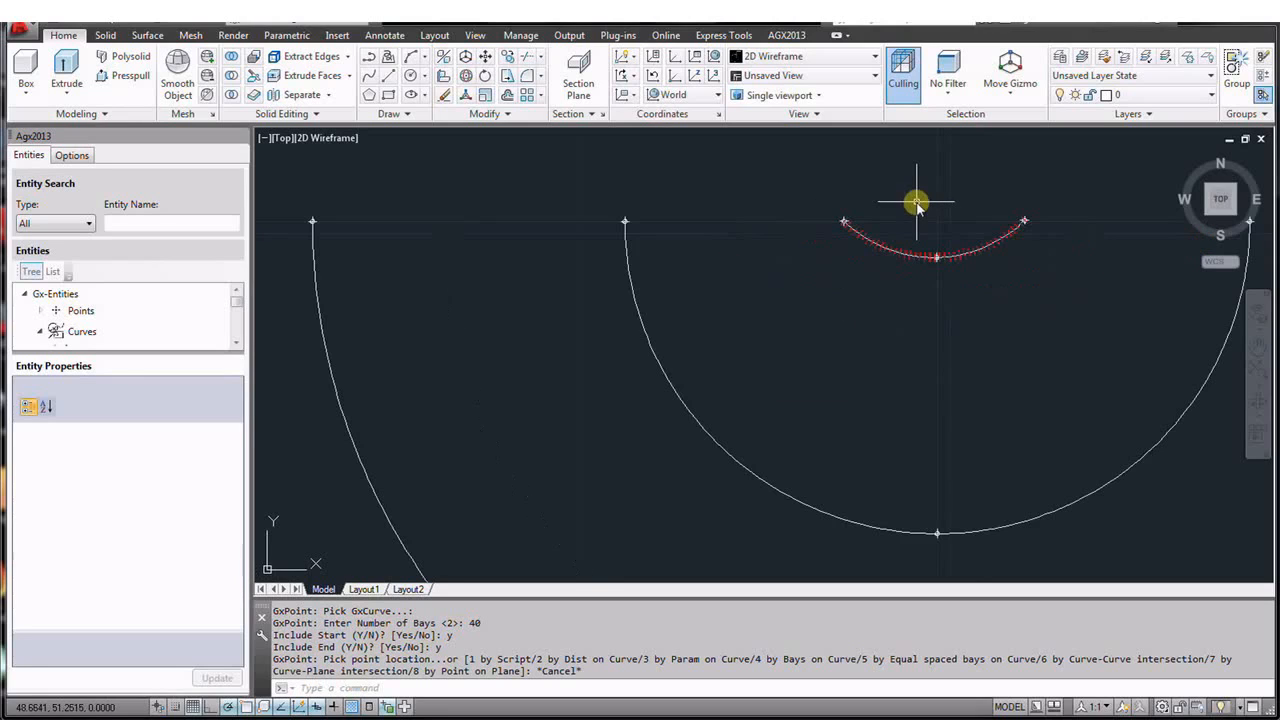
- Create GxPoints by Bays on Curve along the next arc outward, with bays set to gxpoint13.BaysOnCurve and start and end included
{"action": "key", "text": "Return"}
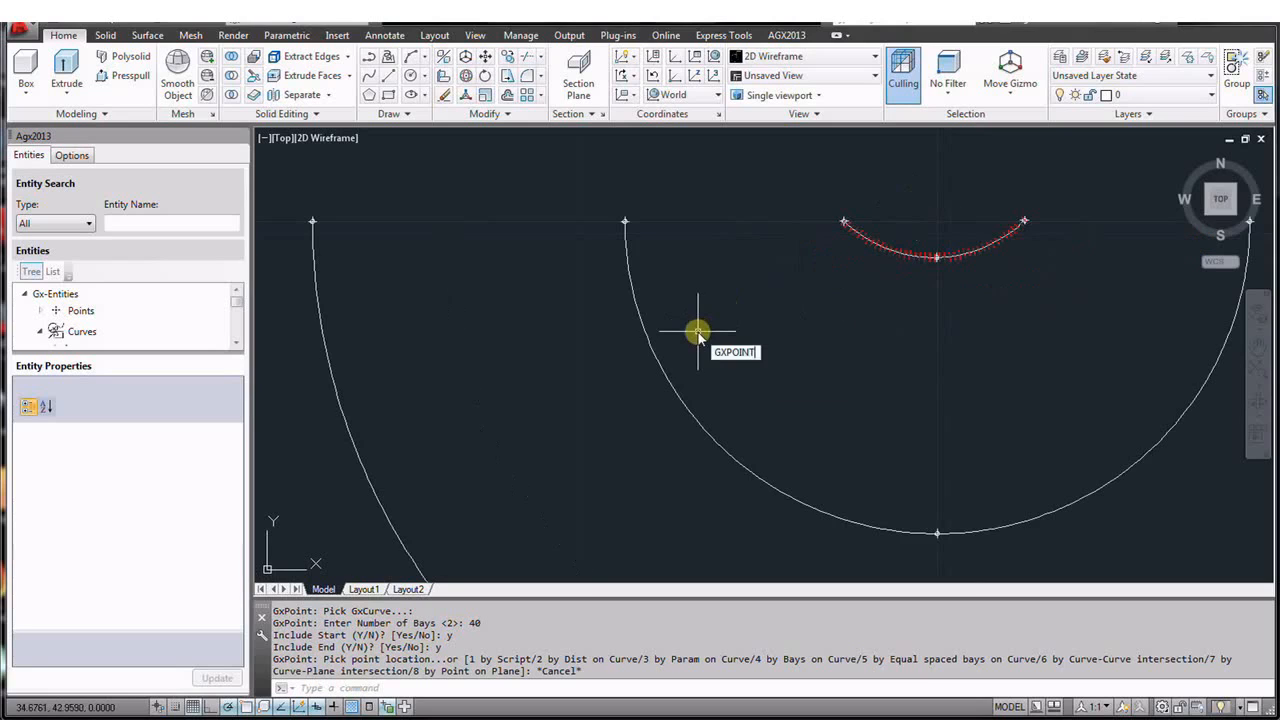
{"action": "key", "text": "Down"}
{"action": "key", "text": "Down"}
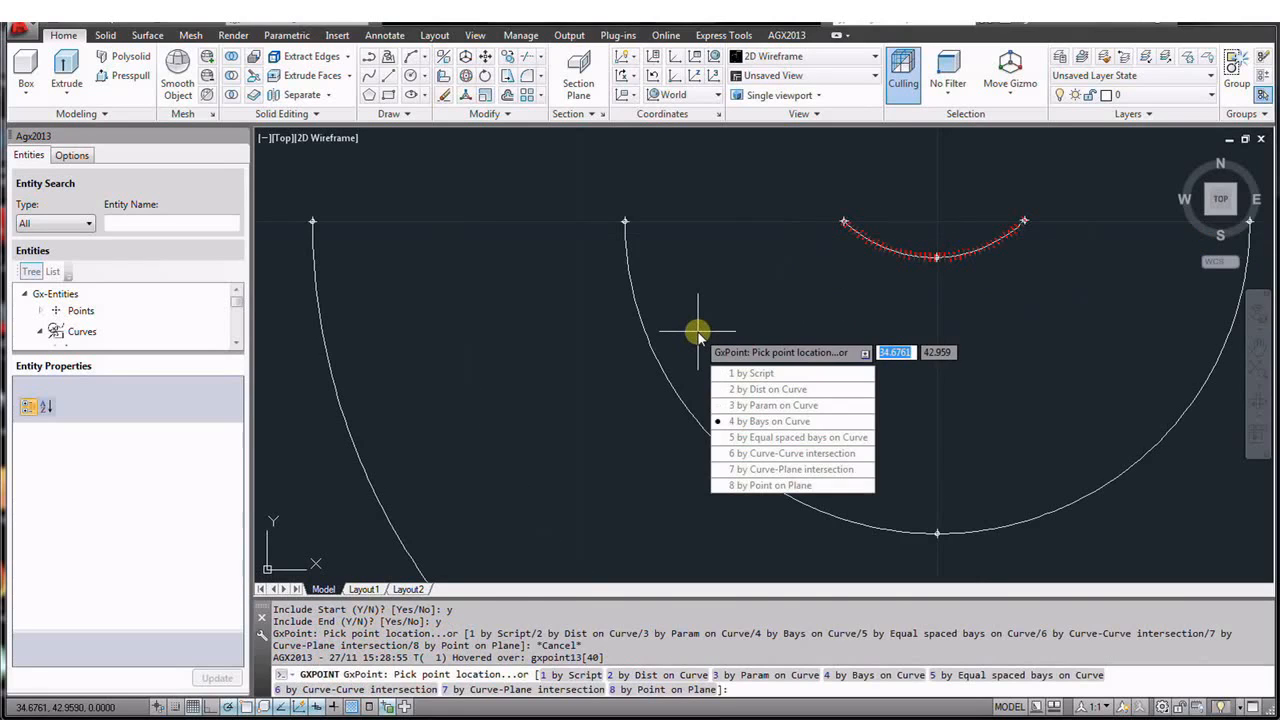
{"action": "key", "text": "Return"}
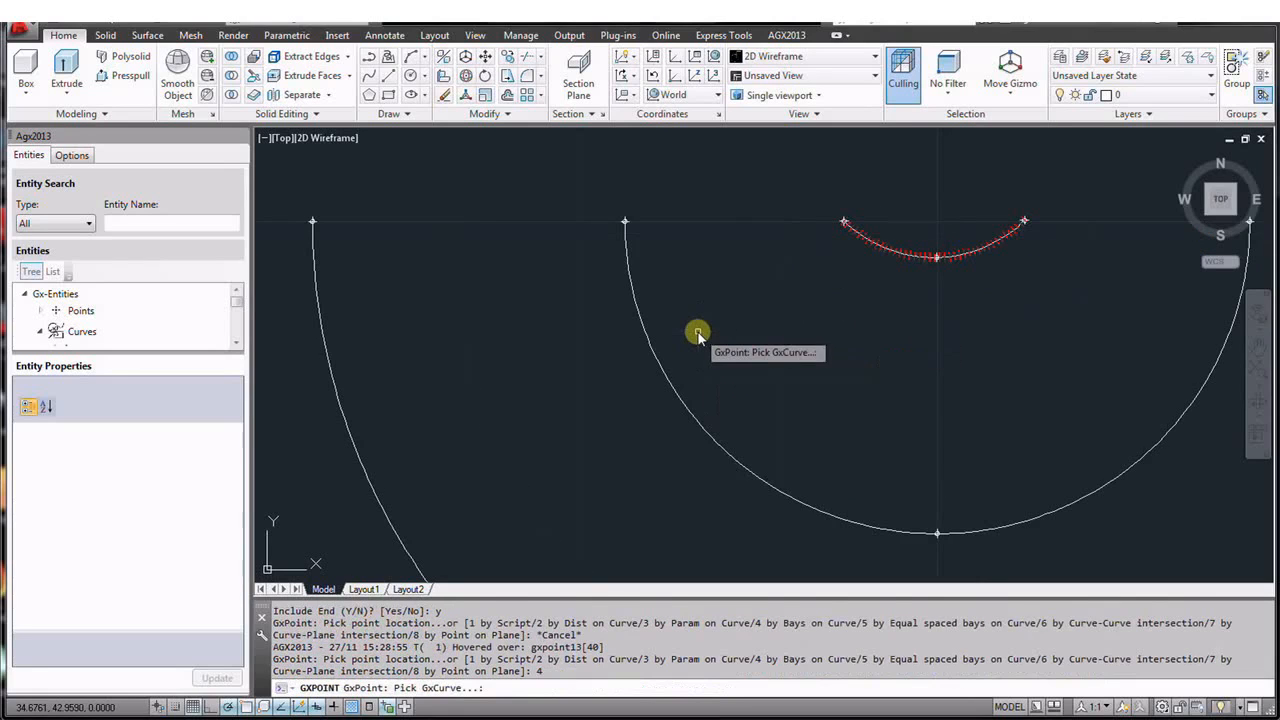
{"action": "left_click", "coordinate": [663, 372]}
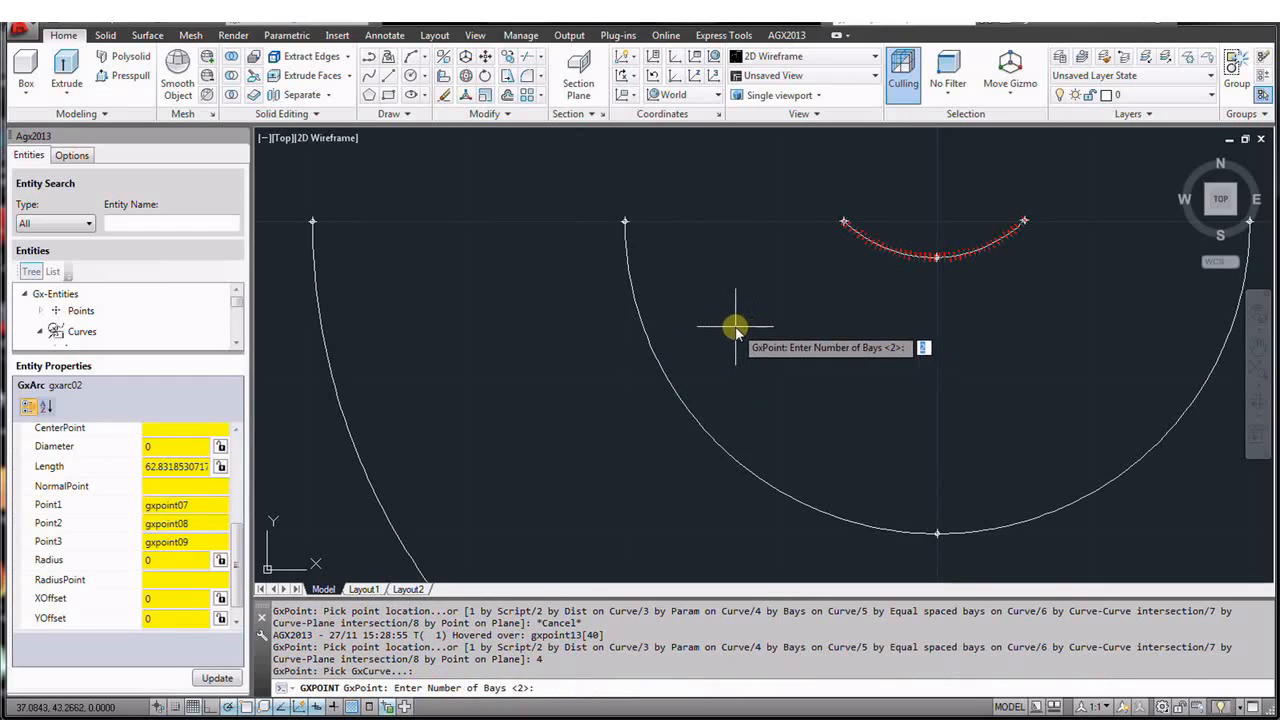
{"action": "type", "text": "gxpoint13"}
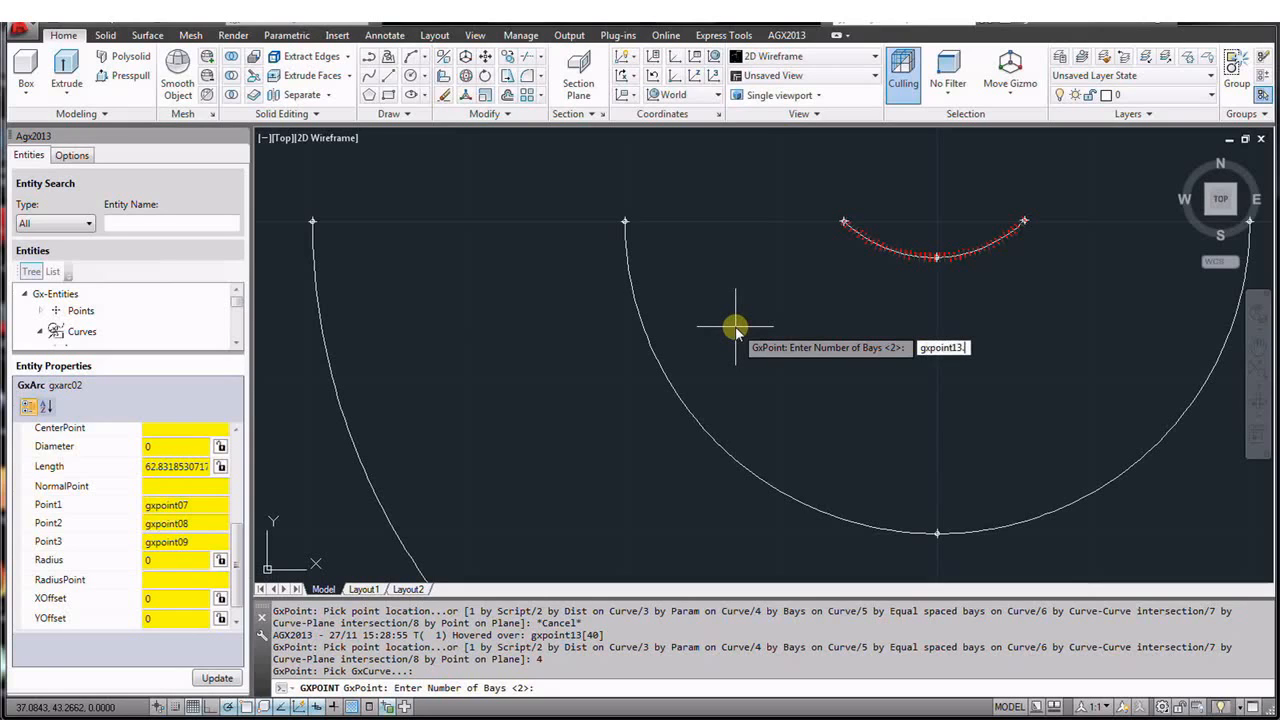
{"action": "type", "text": ".BaysOn"}
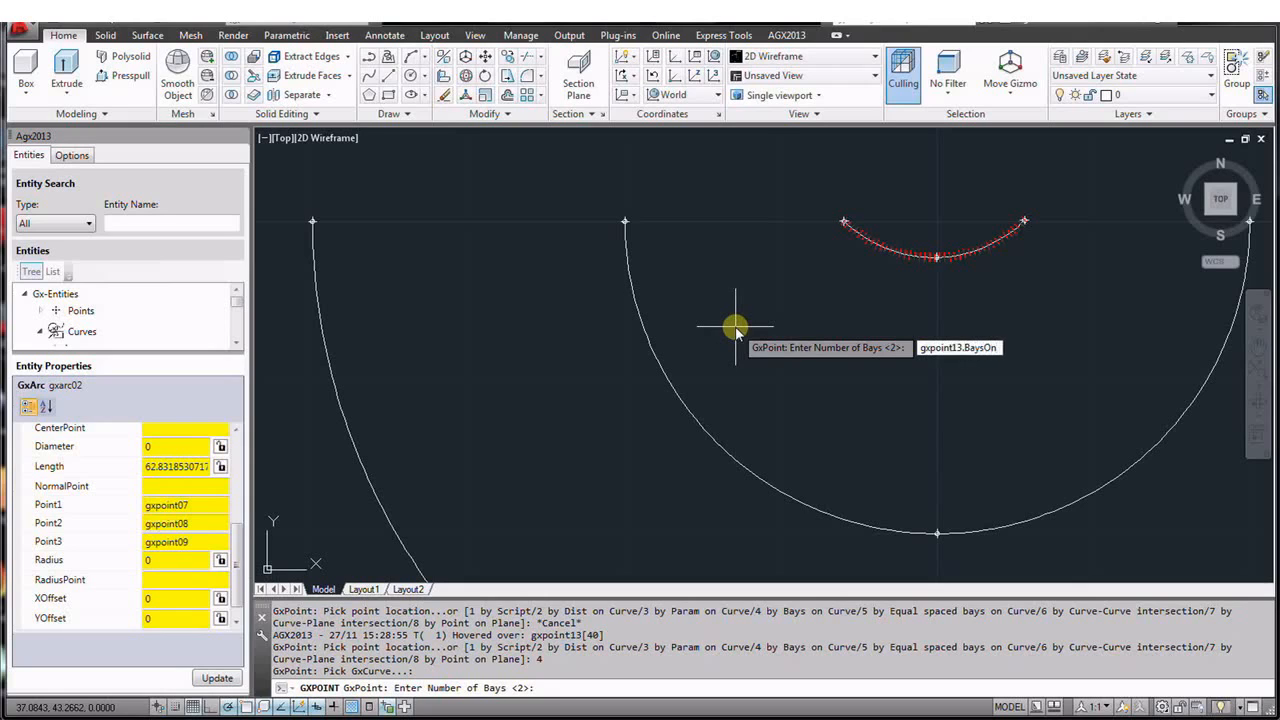
{"action": "type", "text": "Curve"}
{"action": "key", "text": "Return"}
{"action": "type", "text": "y"}
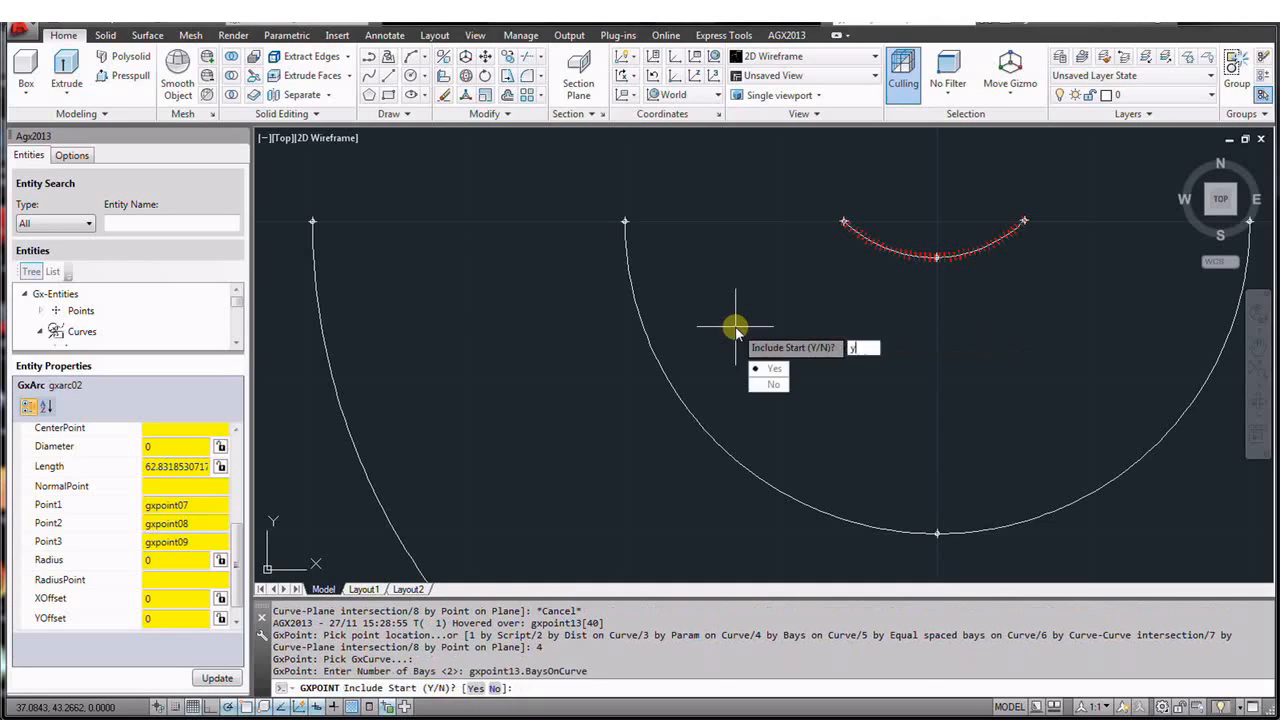
{"action": "key", "text": "Return"}
{"action": "type", "text": "y"}
{"action": "key", "text": "Return"}
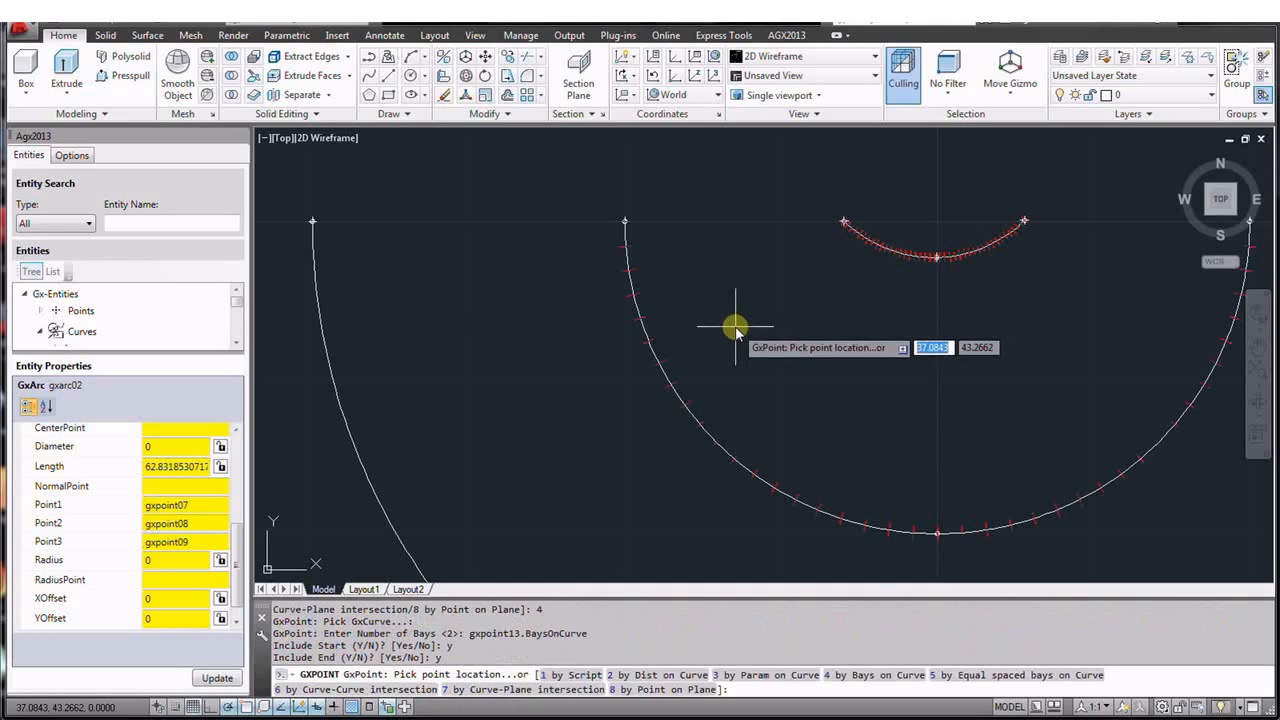
{"action": "key", "text": "Escape"}
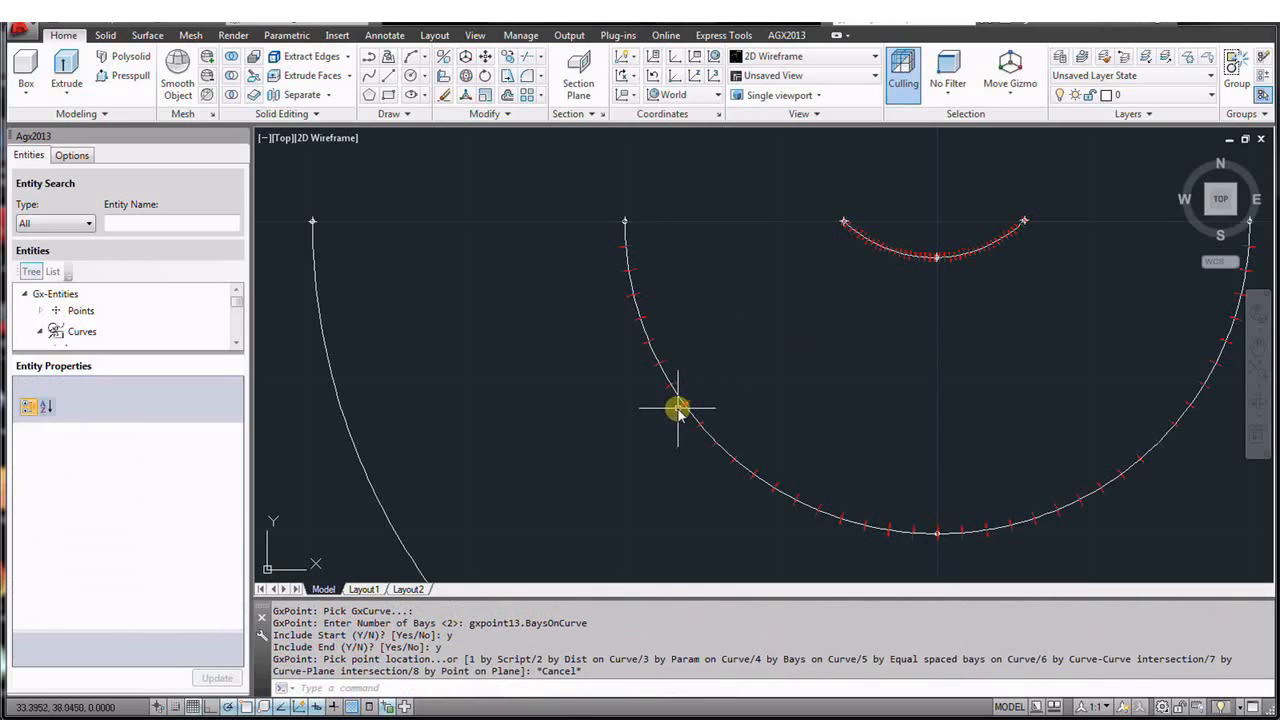
- Create GxPoints by Bays on Curve along the arc starting at (10,50), with bays set to gxpoint13.BaysOnCurve and both ends included
{"action": "mouse_move", "coordinate": [678, 408]}
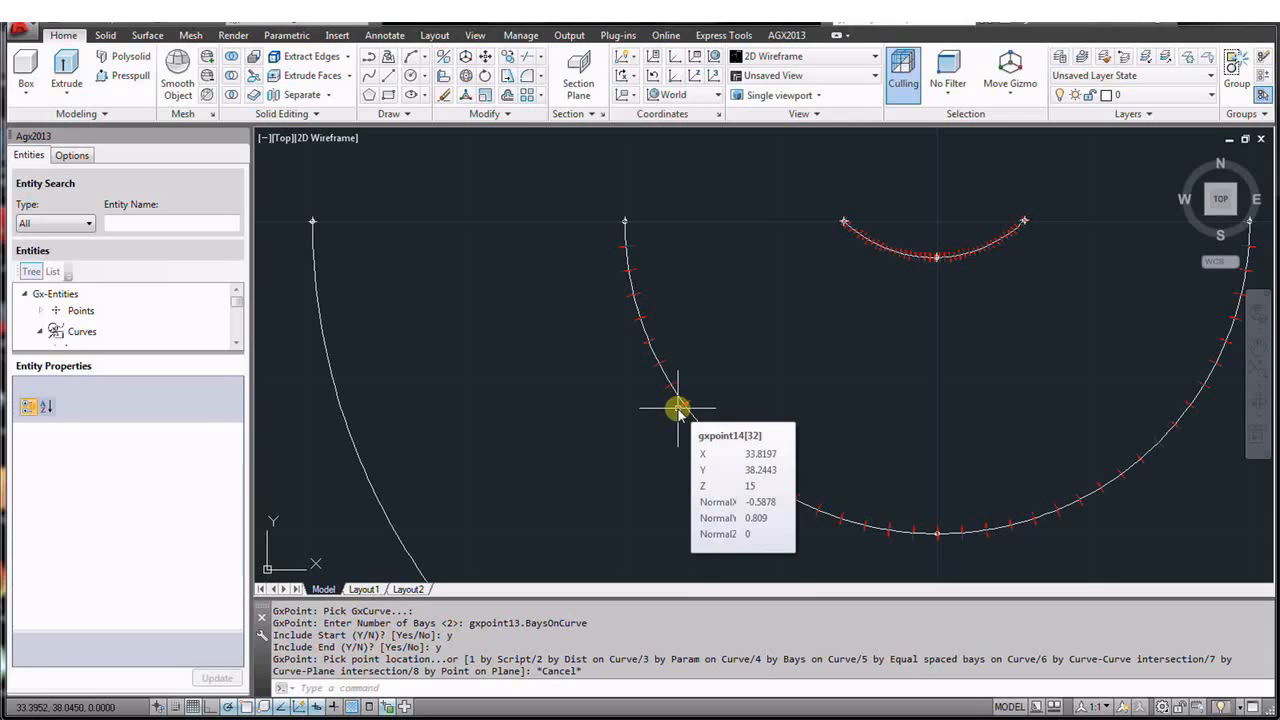
{"action": "mouse_move", "coordinate": [870, 248]}
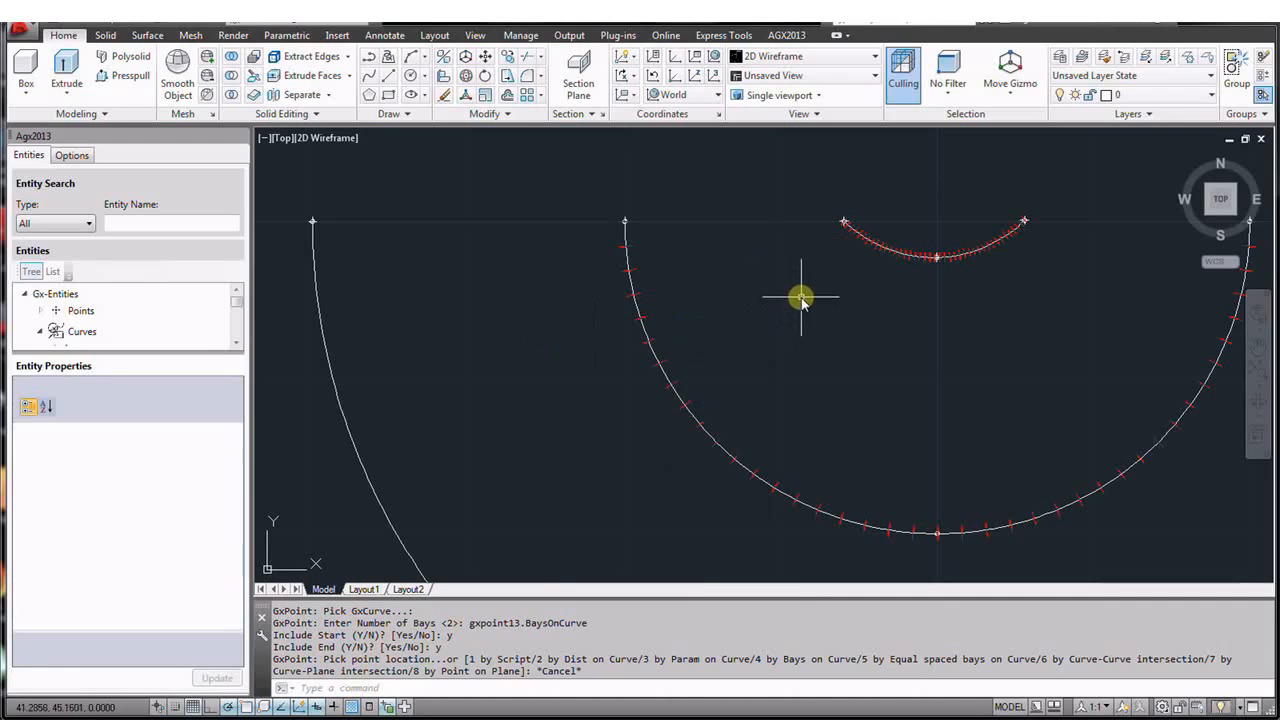
{"action": "scroll", "coordinate": [811, 268], "scroll_direction": "down", "scroll_amount": 2}
{"action": "scroll", "coordinate": [486, 371], "scroll_direction": "up", "scroll_amount": 2}
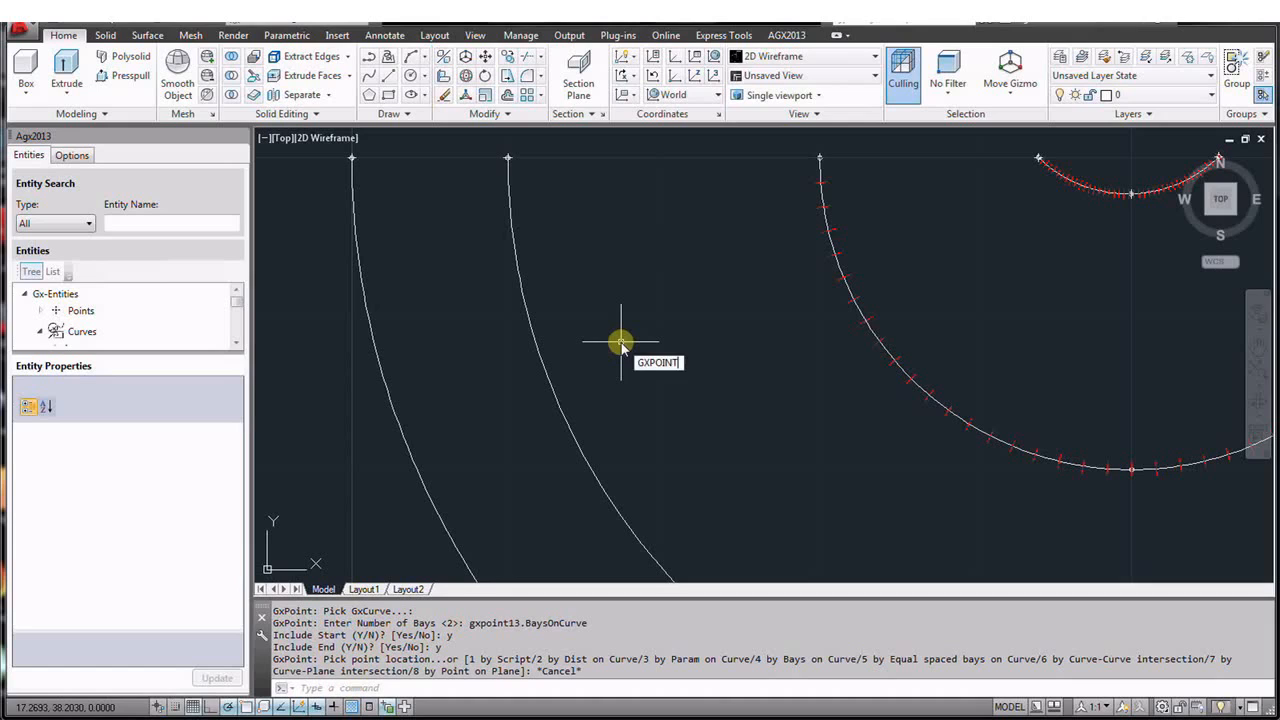
{"action": "key", "text": "Return"}
{"action": "key", "text": "Down"}
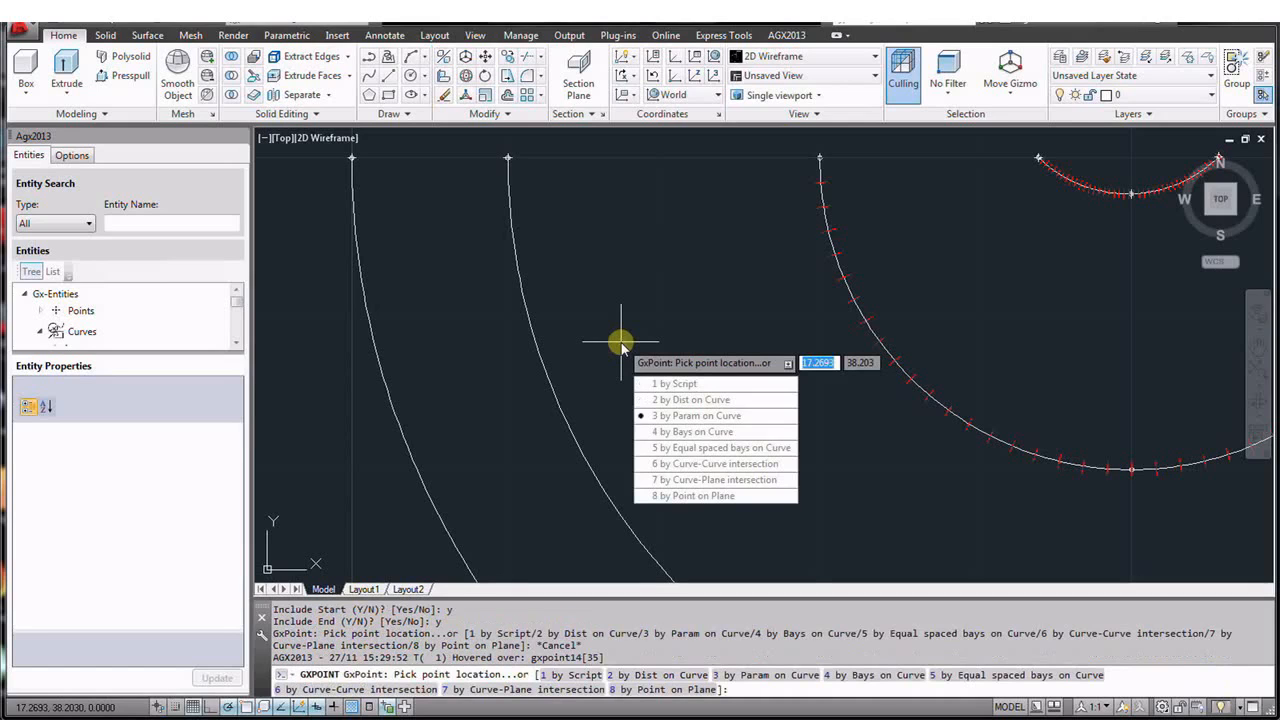
{"action": "key", "text": "Return"}
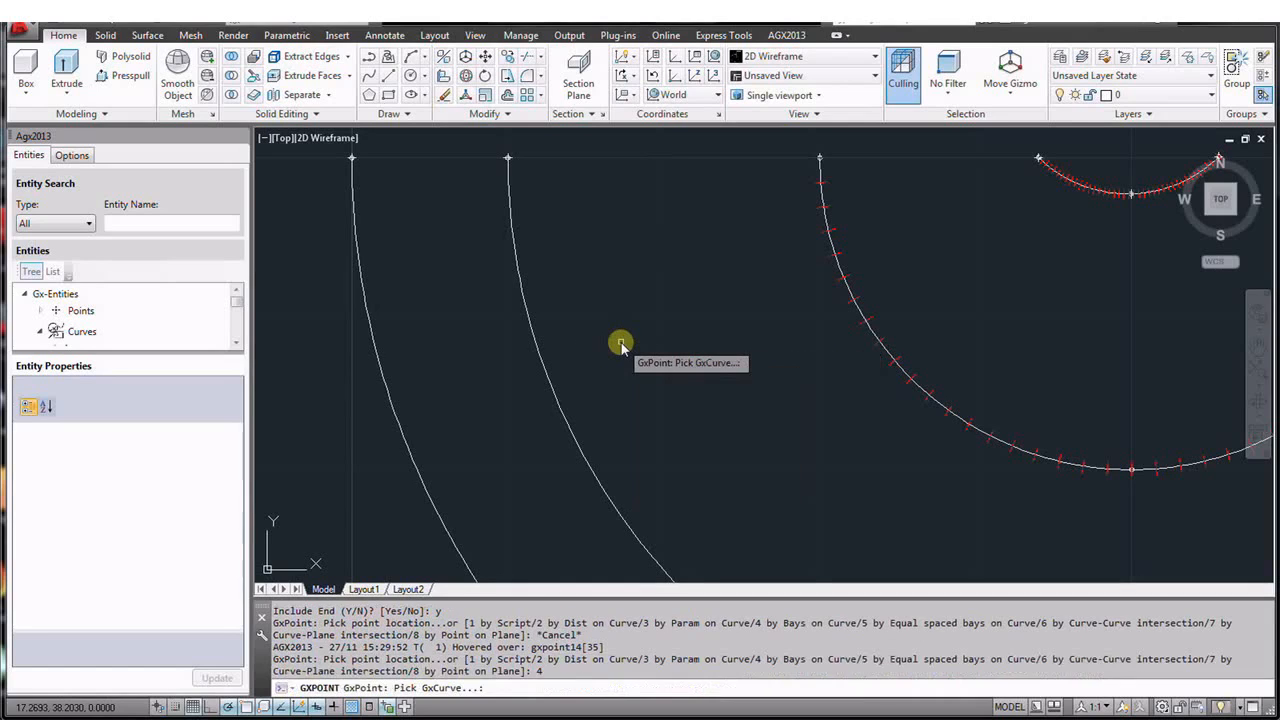
{"action": "left_click", "coordinate": [546, 367]}
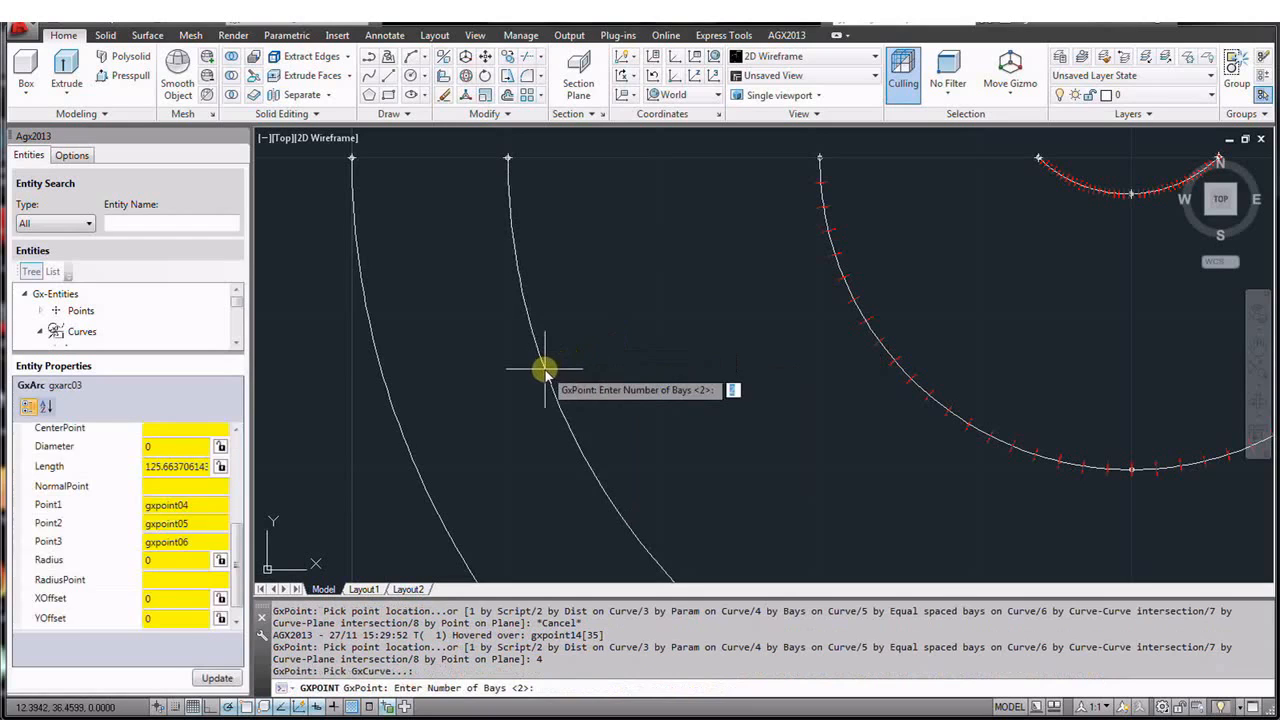
{"action": "type", "text": "gxpo"}
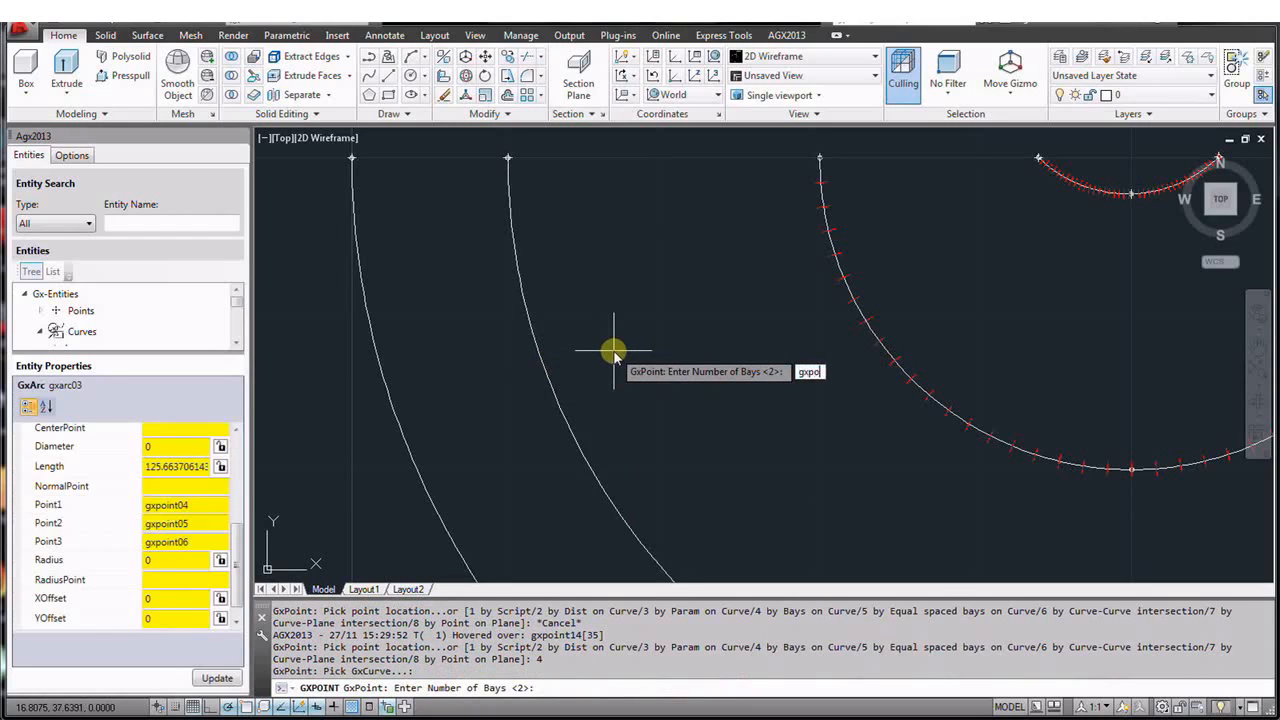
{"action": "type", "text": "int13.BaysOnCurve"}
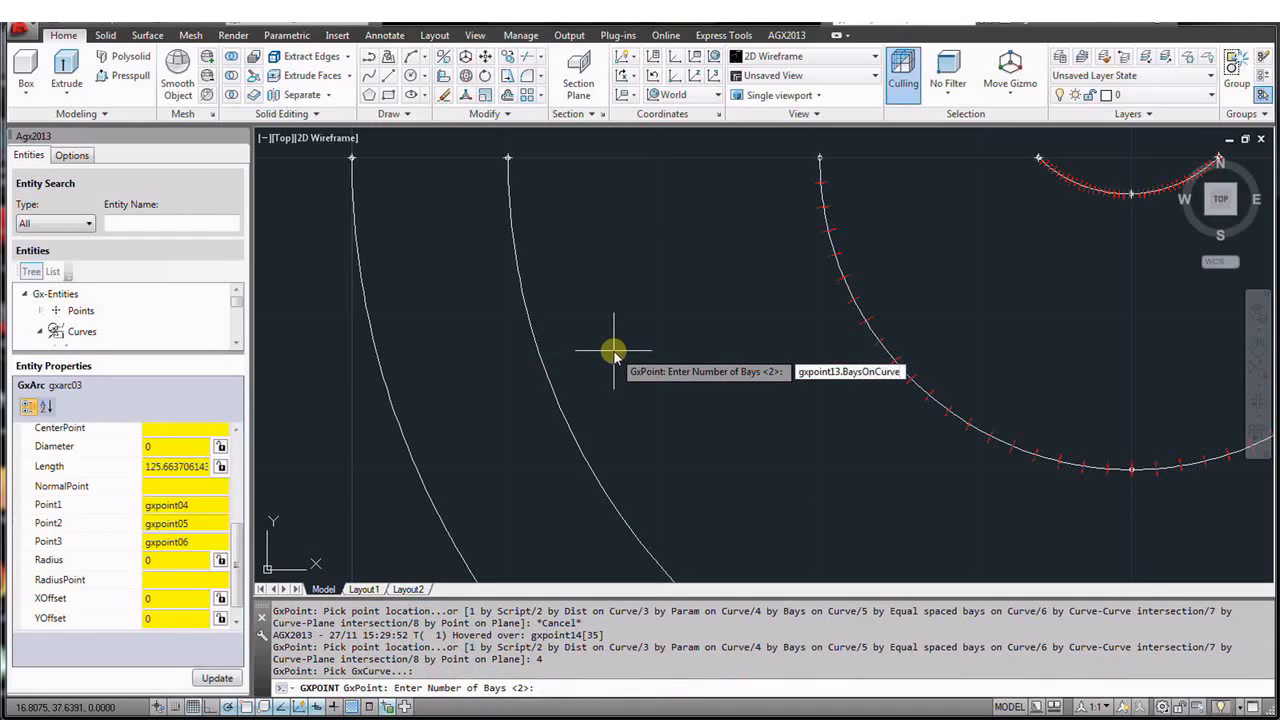
{"action": "key", "text": "Return"}
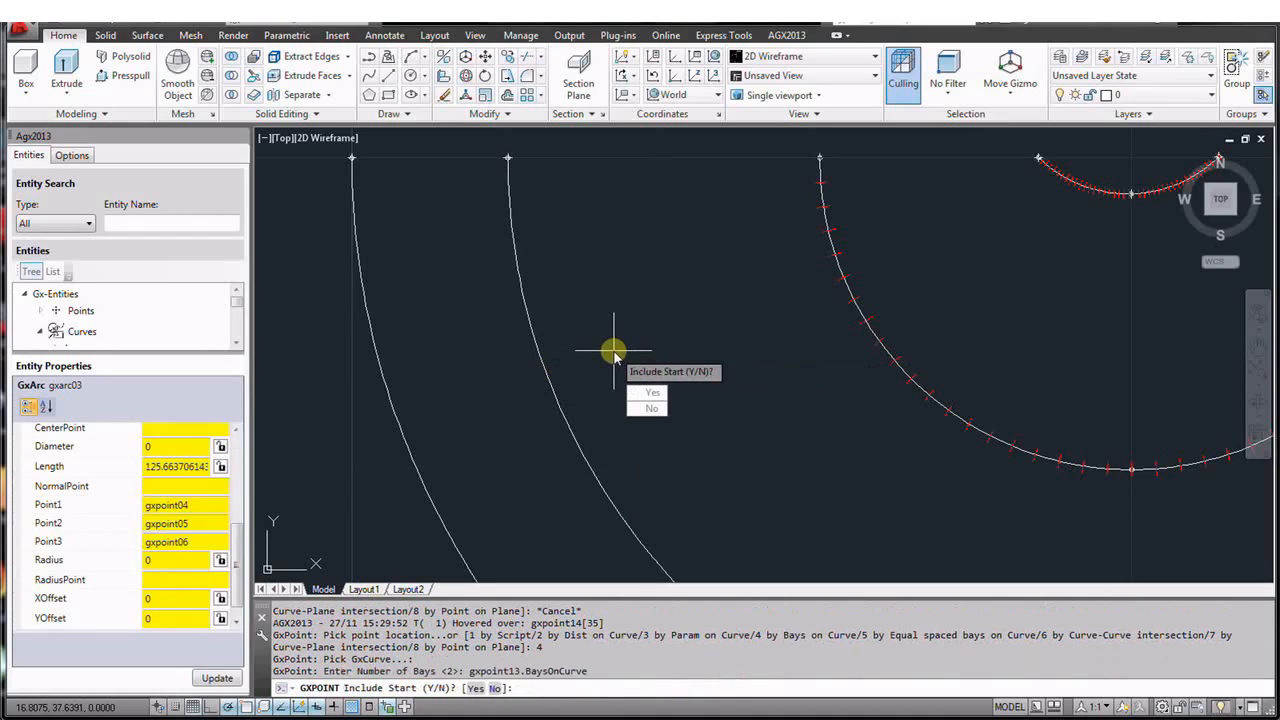
{"action": "type", "text": "y"}
{"action": "key", "text": "Return"}
{"action": "type", "text": "y"}
{"action": "key", "text": "Return"}
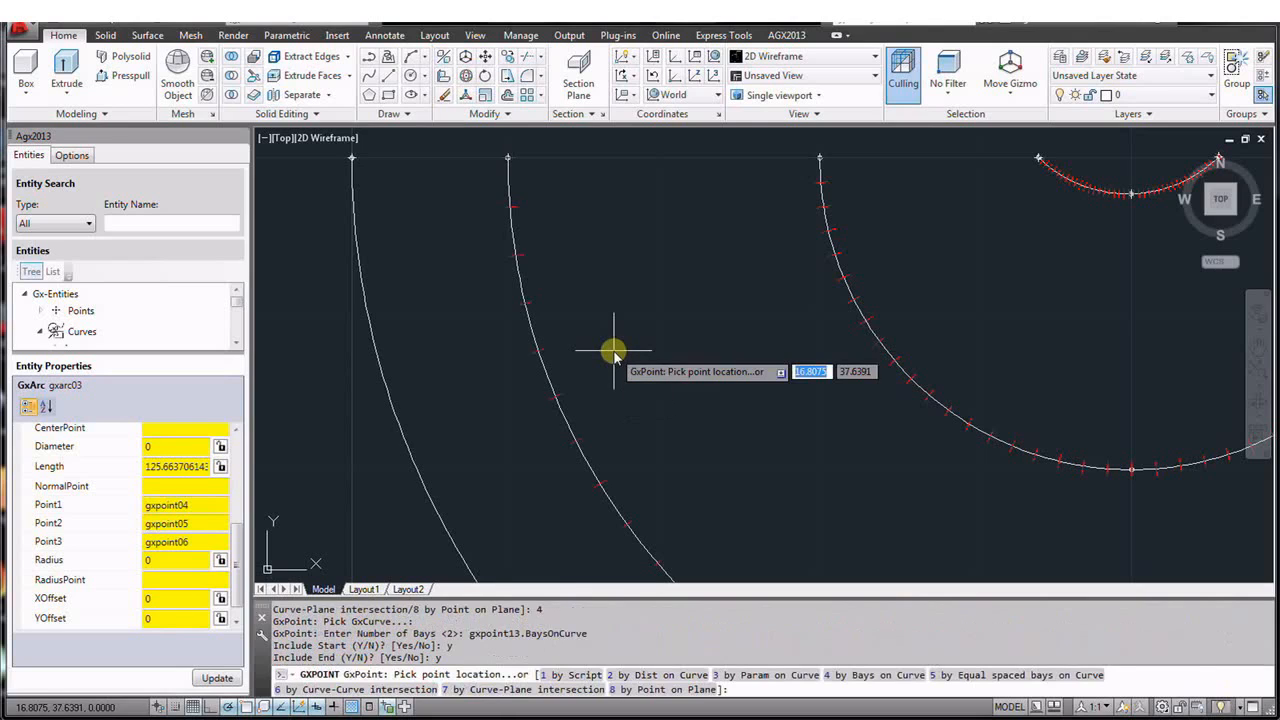
- Create GxPoints by Bays on Curve along the outermost arc, with bays set to gxpoint13.BaysOnCurve and both start and end included
{"action": "key", "text": "Down"}
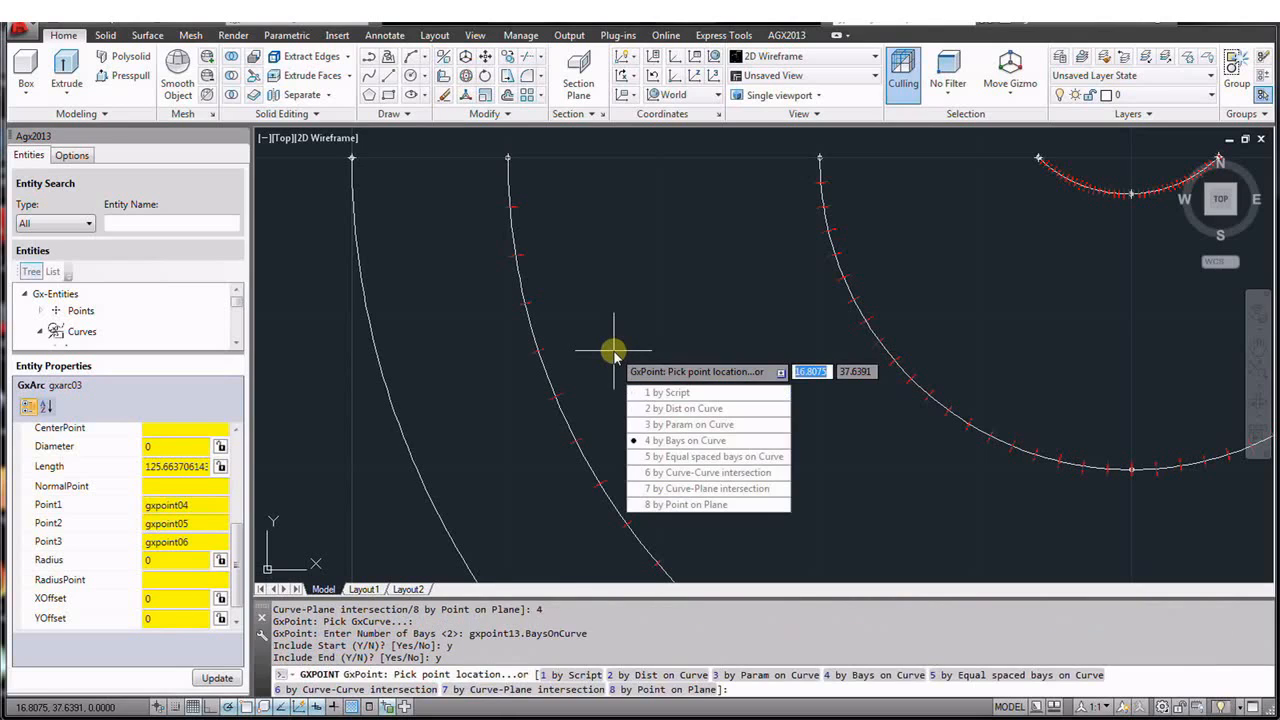
{"action": "key", "text": "Return"}
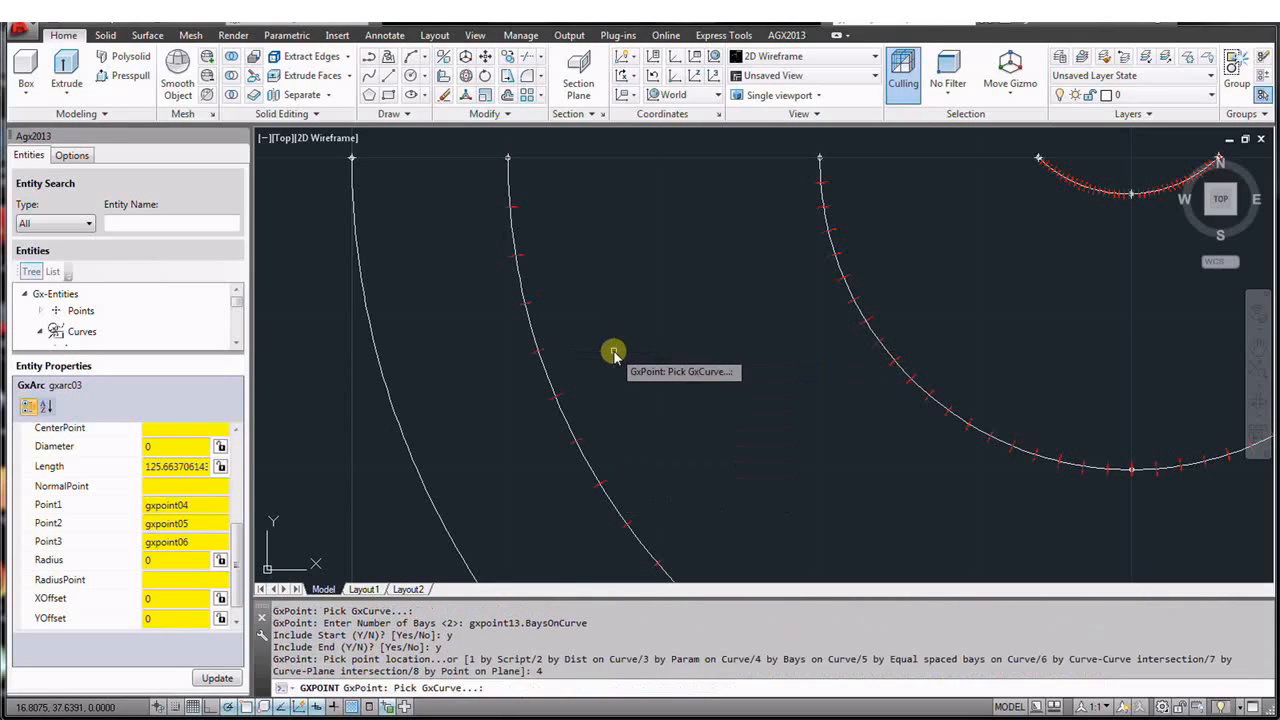
{"action": "left_click", "coordinate": [403, 435]}
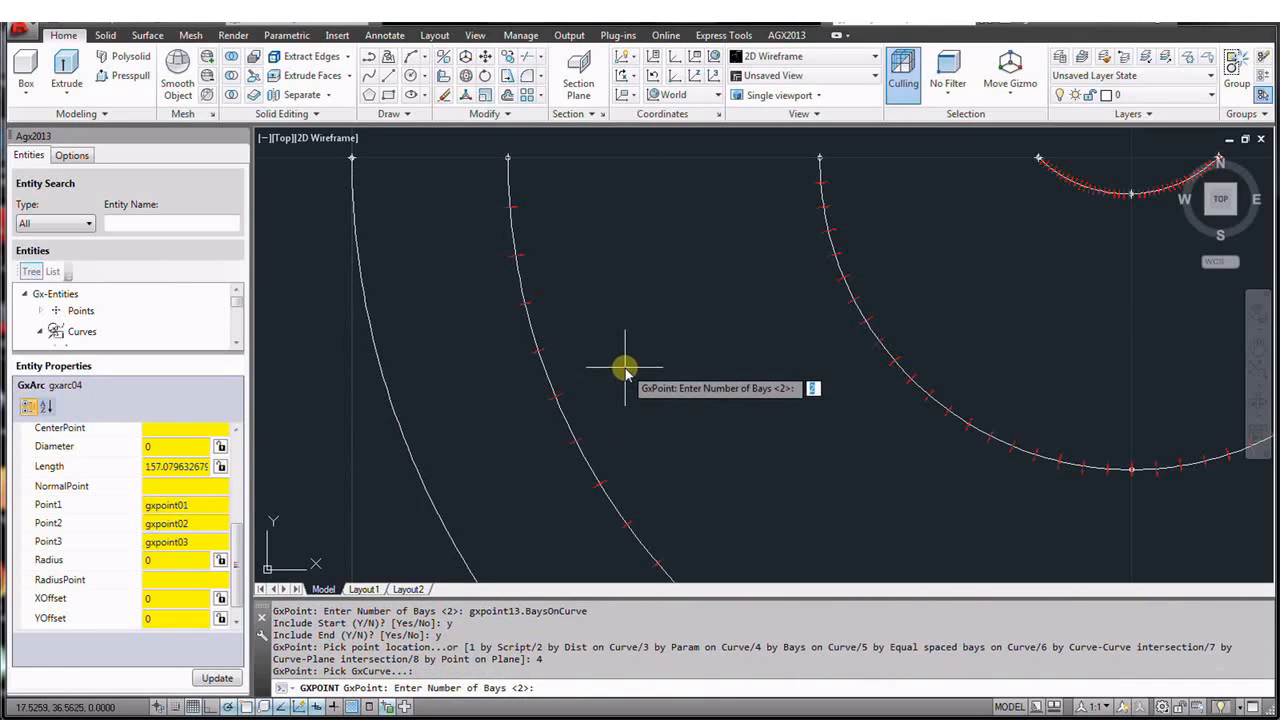
{"action": "type", "text": "gxpoint13.Bay"}
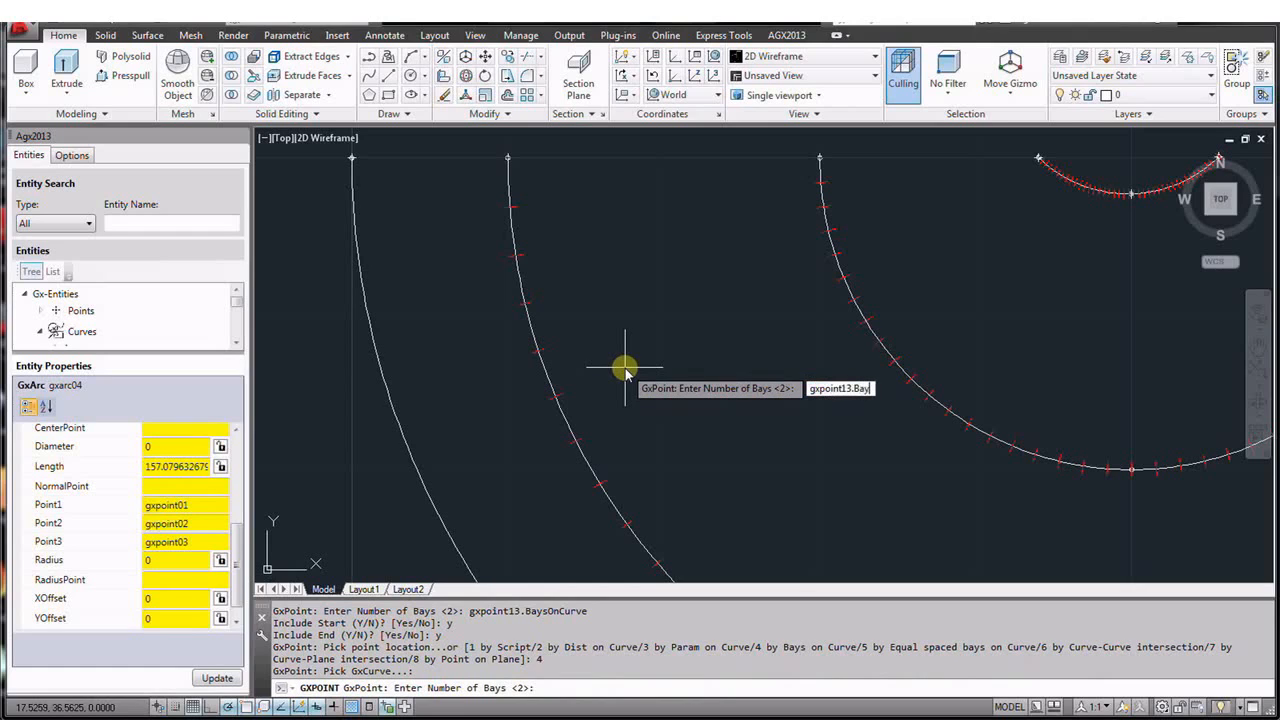
{"action": "type", "text": "sOnCurve"}
{"action": "key", "text": "Return"}
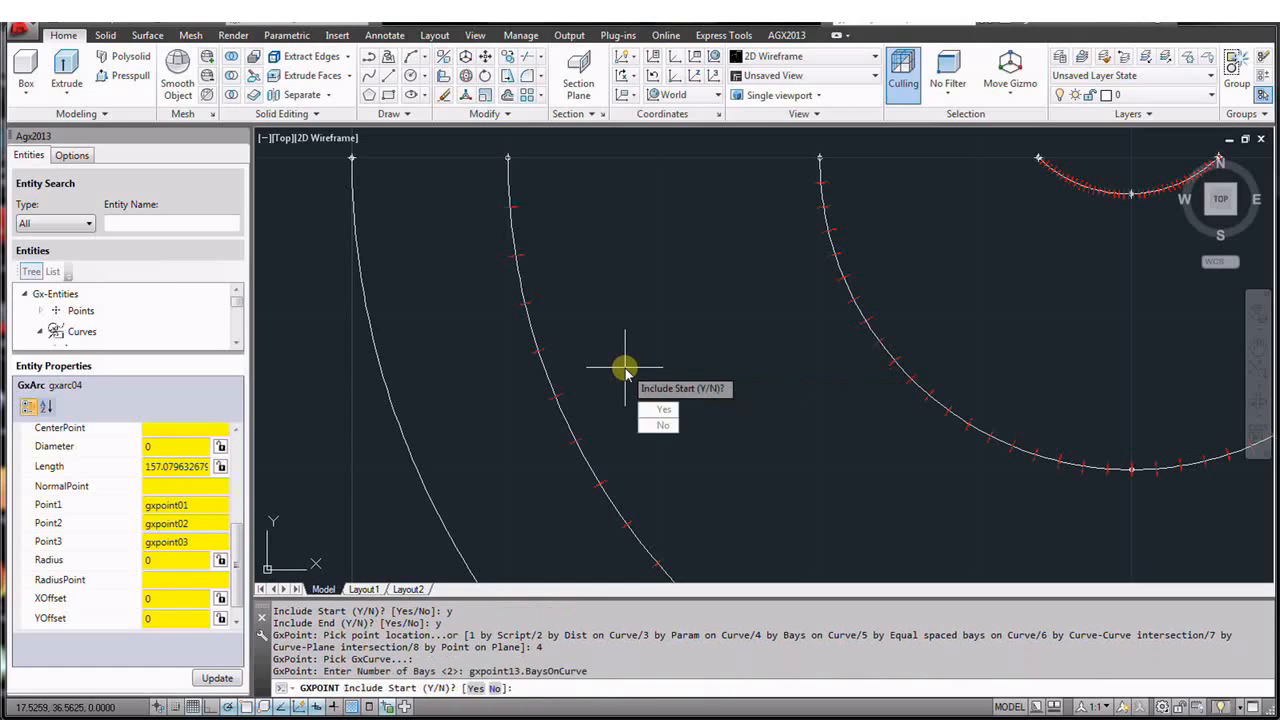
{"action": "type", "text": "y"}
{"action": "key", "text": "Return"}
{"action": "type", "text": "y"}
{"action": "key", "text": "Return"}
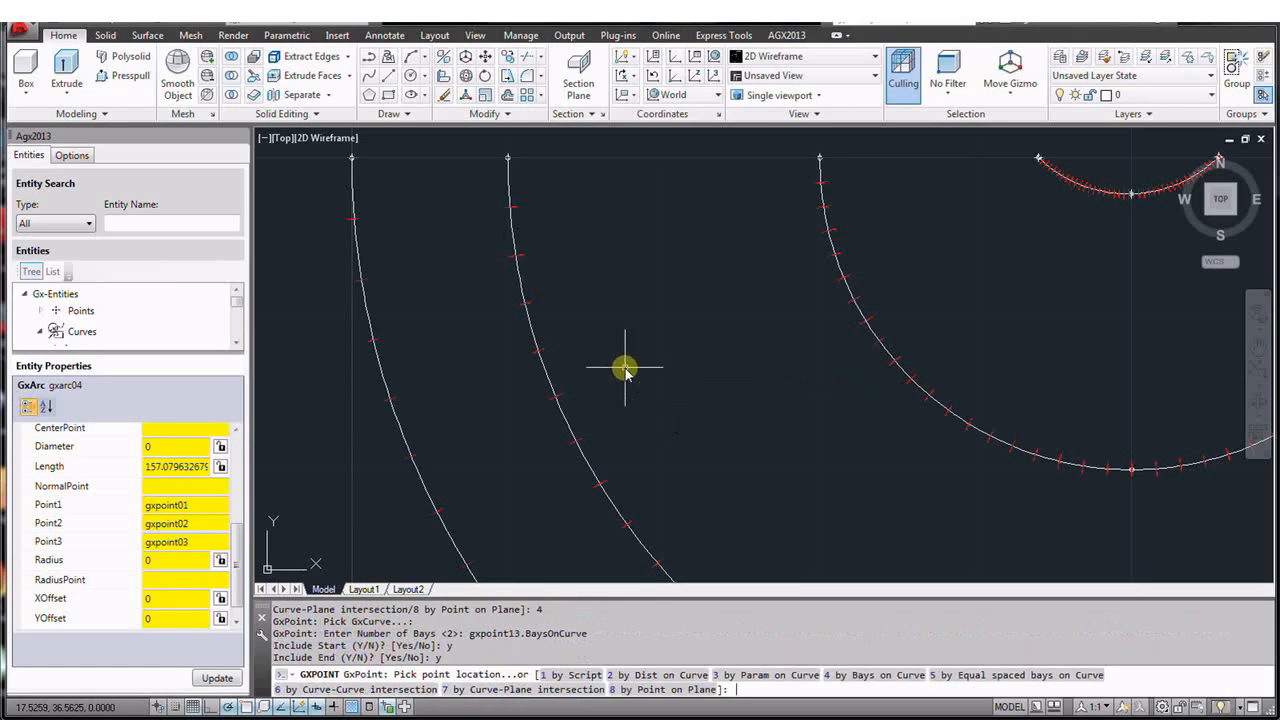
{"action": "key", "text": "Escape"}
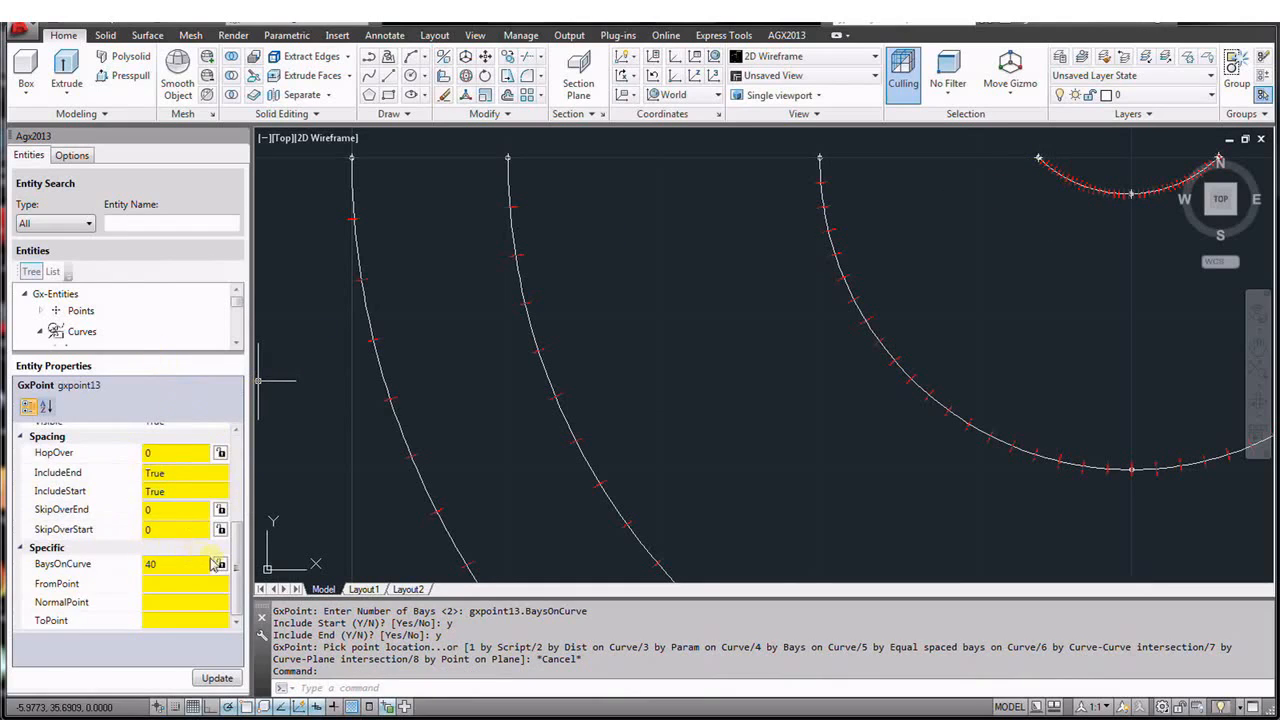
- Set BaysOnCurve of gxpoint13 to 10 and update the linked points
{"action": "left_click_drag", "start_coordinate": [236, 568], "coordinate": [228, 497]}
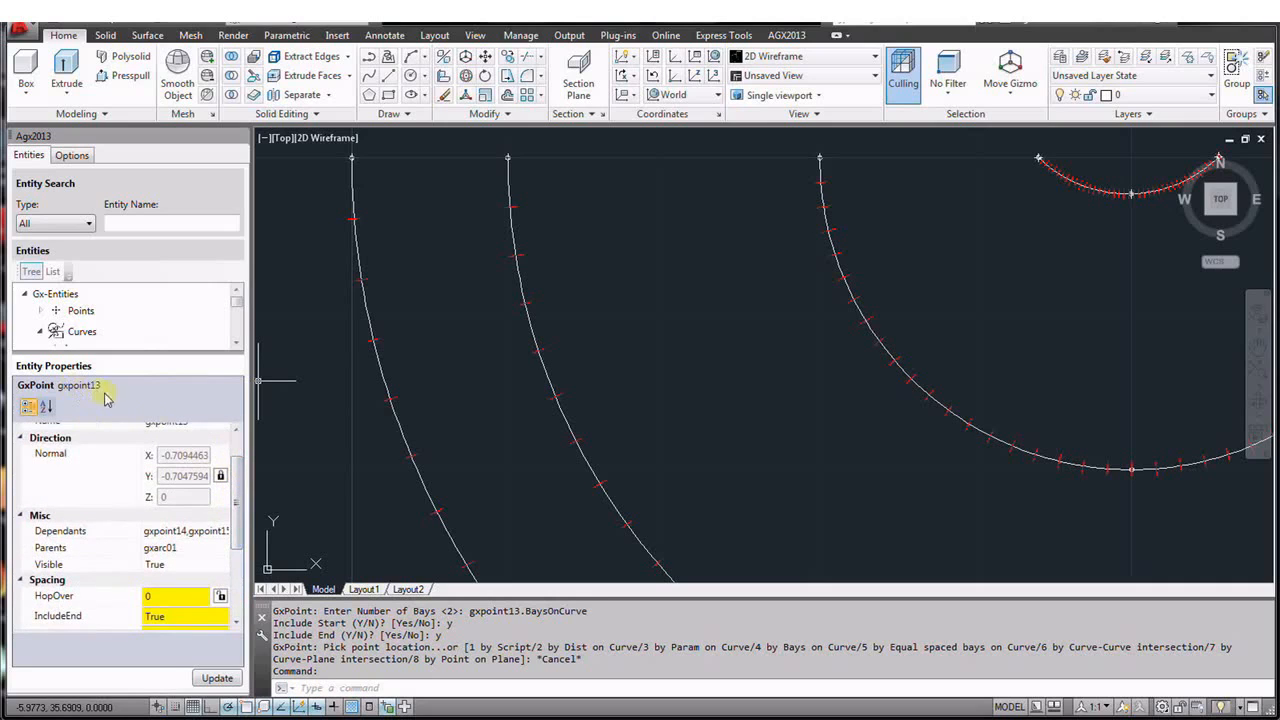
{"action": "left_click_drag", "start_coordinate": [241, 491], "coordinate": [244, 555]}
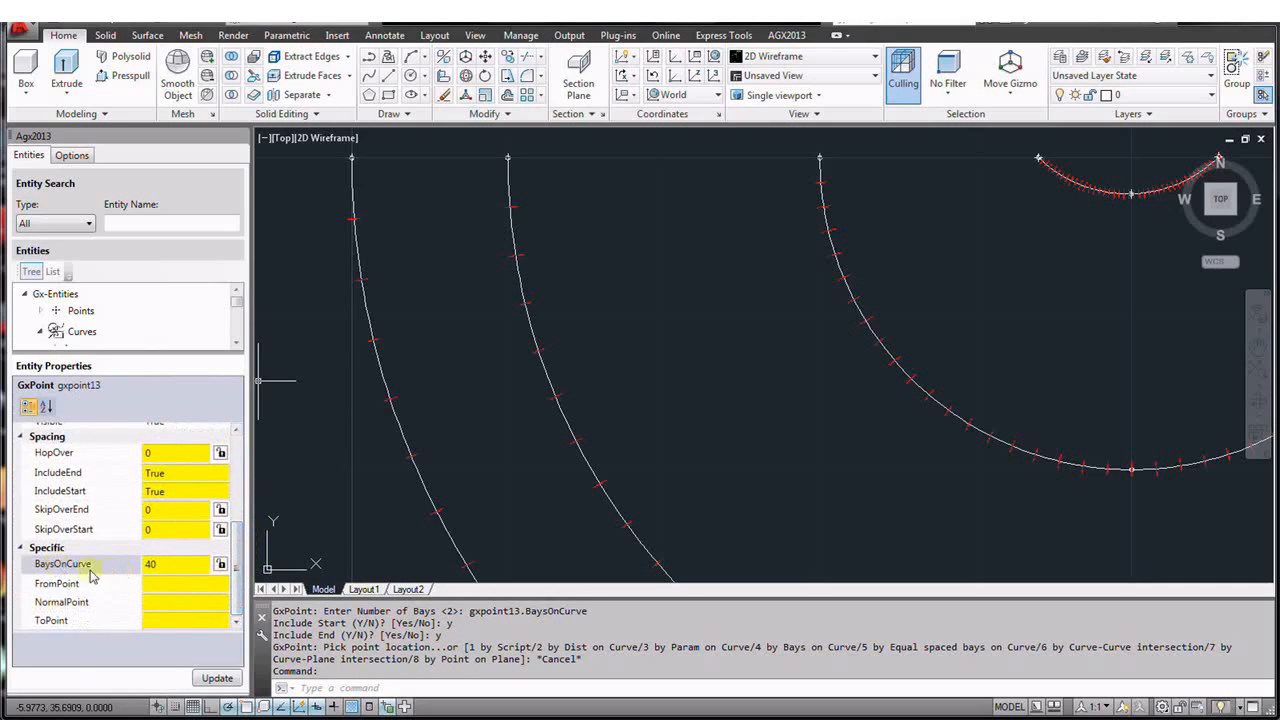
{"action": "left_click", "coordinate": [171, 565]}
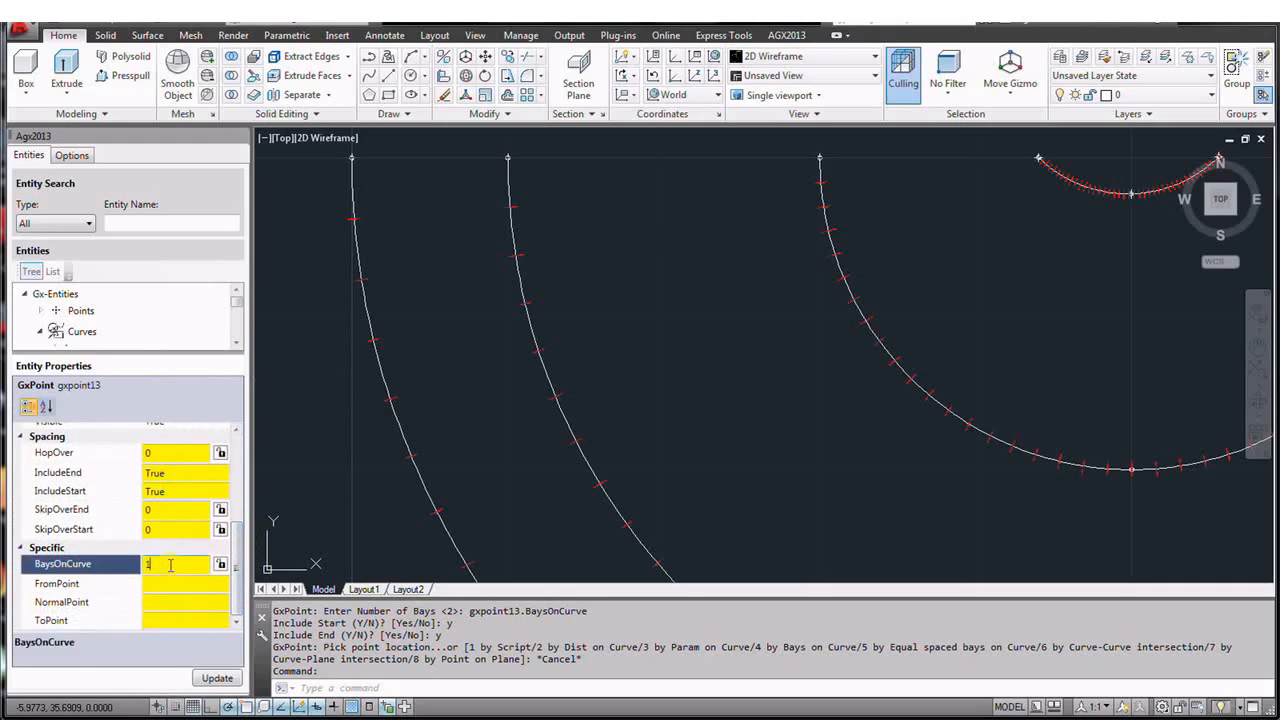
{"action": "left_click", "coordinate": [214, 677]}
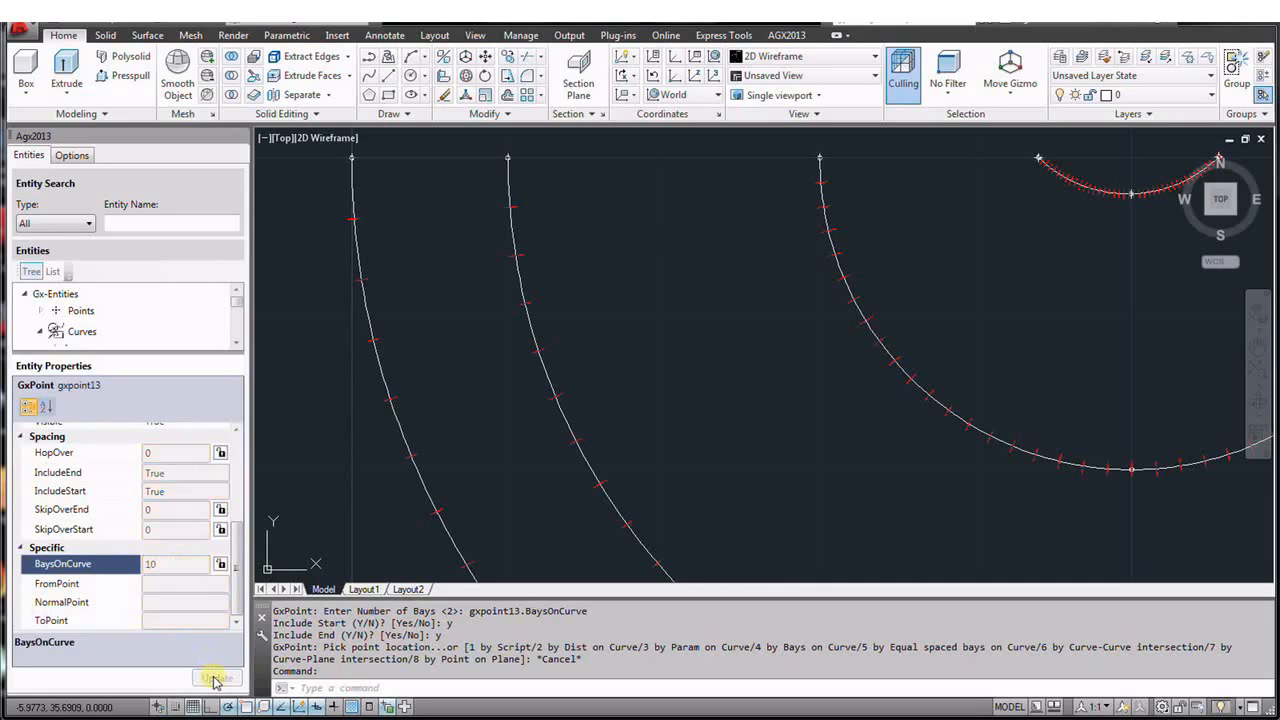
- Examine the distribution of the updated points along all four arcs, from above and in the SE Isometric view
{"action": "scroll", "coordinate": [686, 283], "scroll_direction": "down", "scroll_amount": 2}
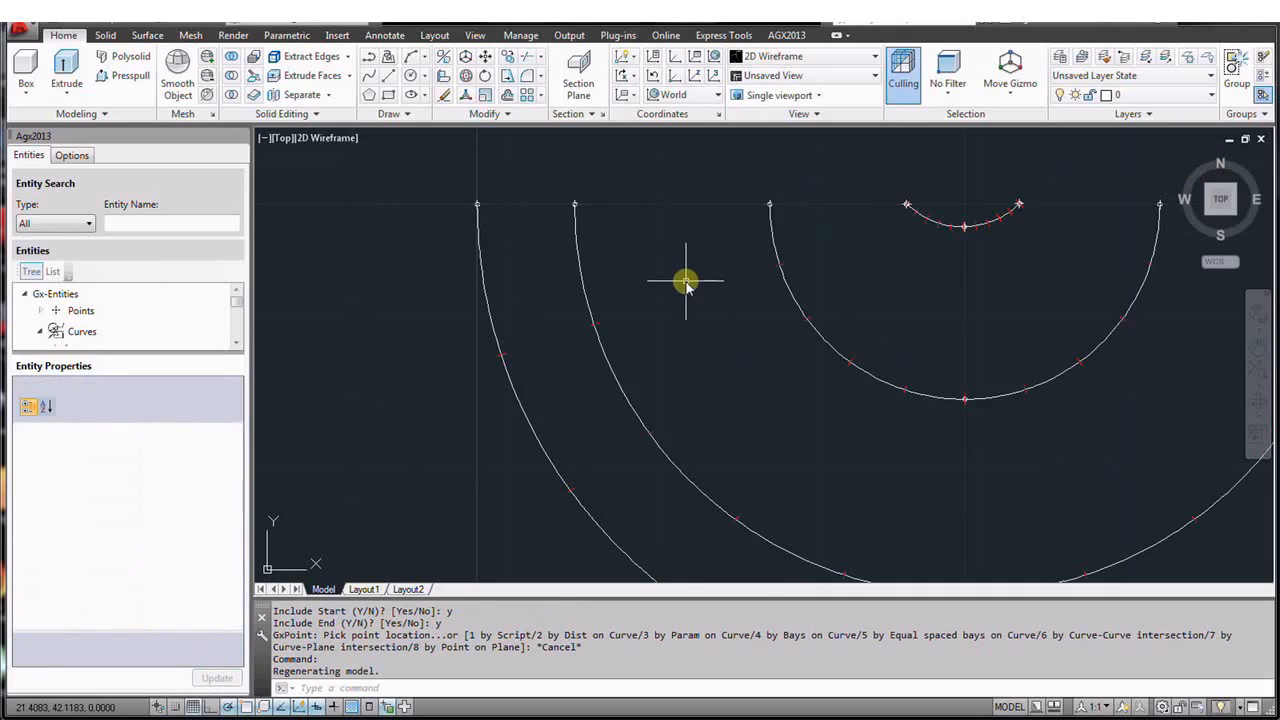
{"action": "scroll", "coordinate": [686, 283], "scroll_direction": "down", "scroll_amount": 2}
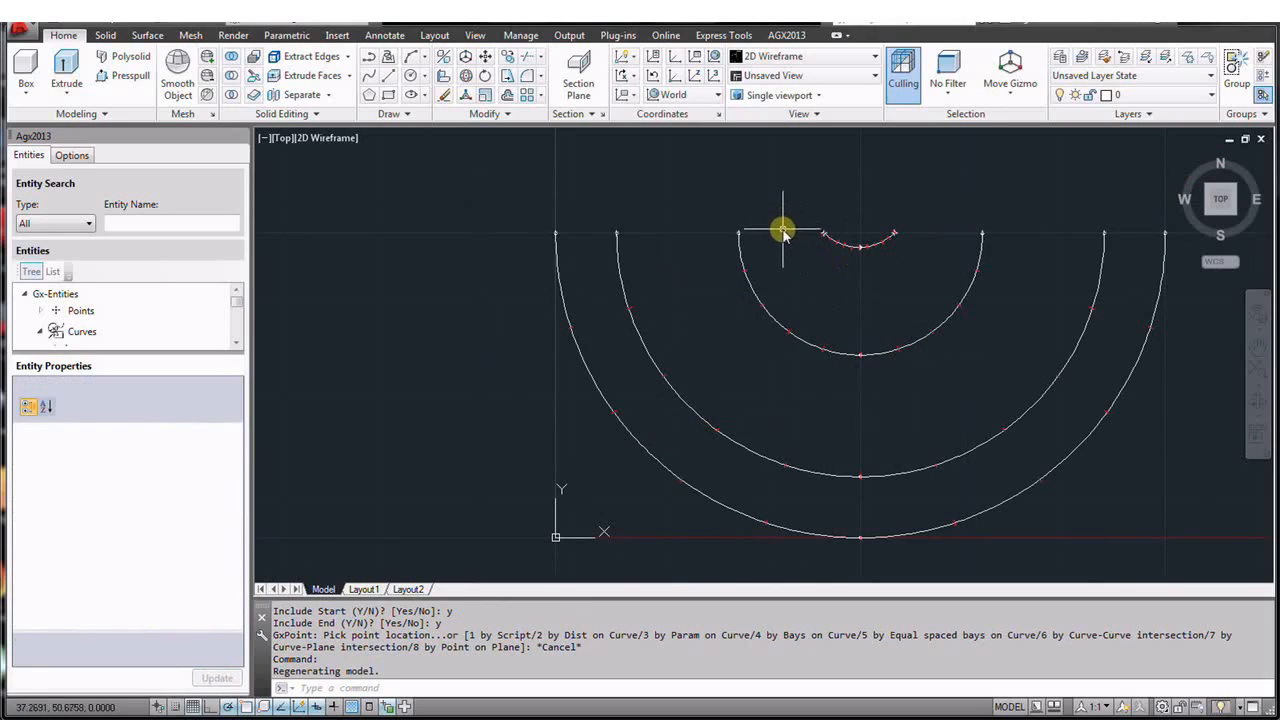
{"action": "scroll", "coordinate": [786, 229], "scroll_direction": "up", "scroll_amount": 3}
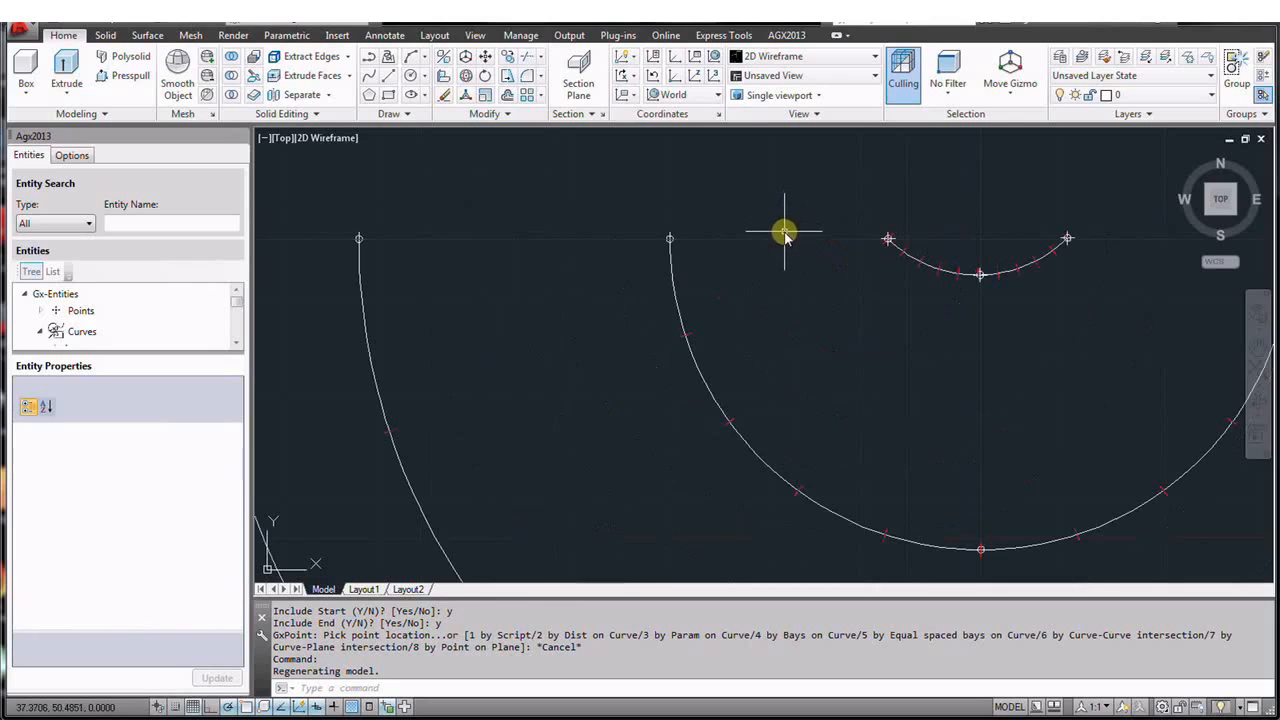
{"action": "left_click", "coordinate": [1236, 214]}
{"action": "scroll", "coordinate": [740, 290], "scroll_direction": "up", "scroll_amount": 2}
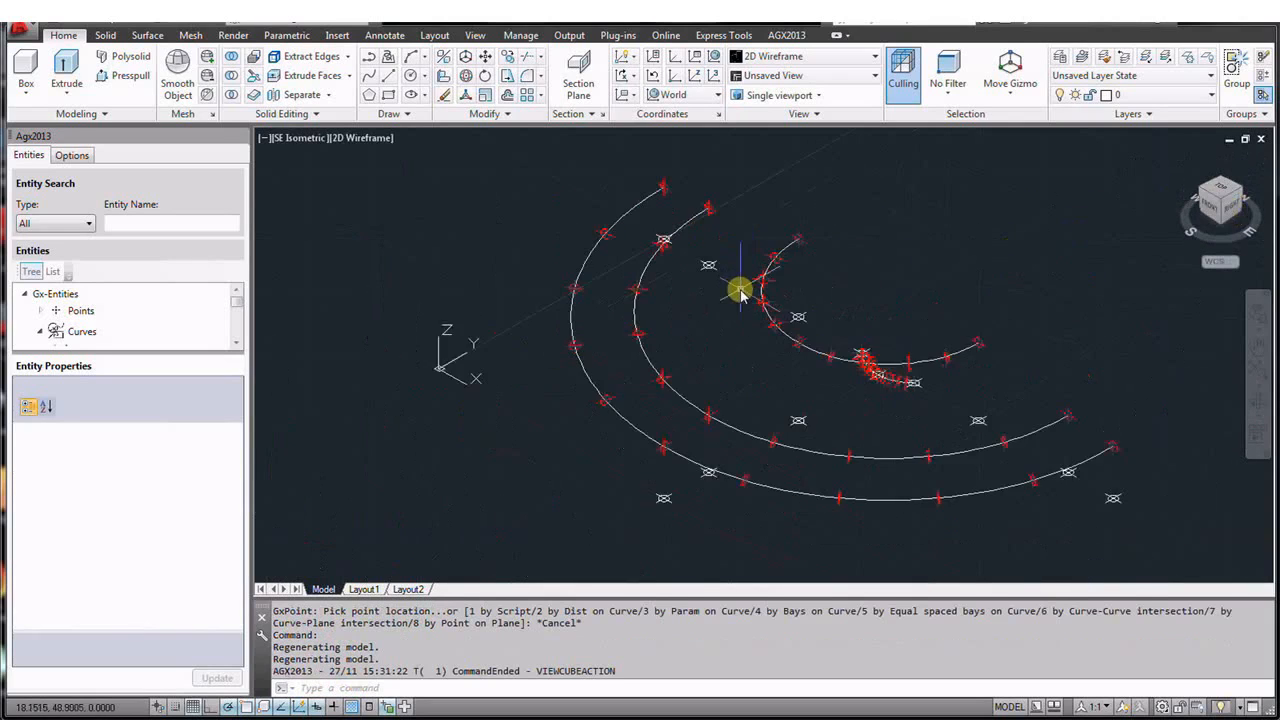
{"action": "scroll", "coordinate": [664, 350], "scroll_direction": "down", "scroll_amount": 1}
{"action": "scroll", "coordinate": [760, 318], "scroll_direction": "up", "scroll_amount": 2}
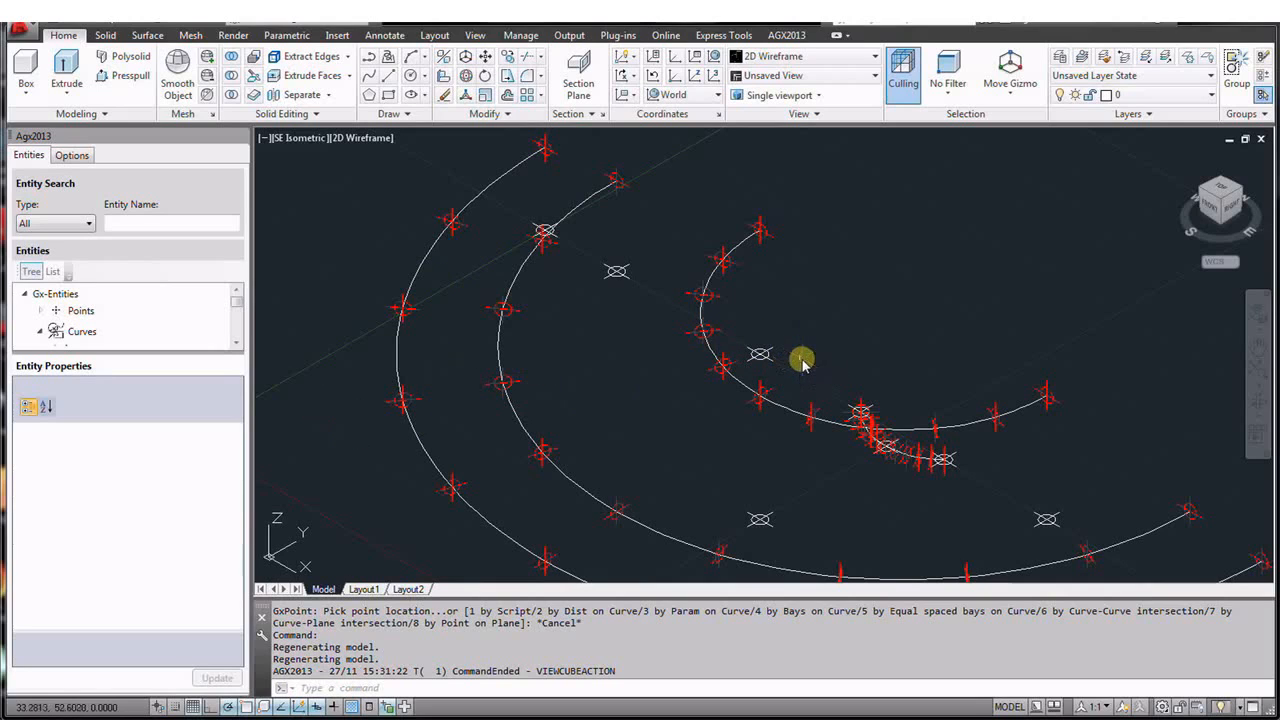
- Create an open GxSpline by Fit-Points through the bay points of the four arcs, from the small central arc to the outermost one
{"action": "type", "text": "gxspline"}
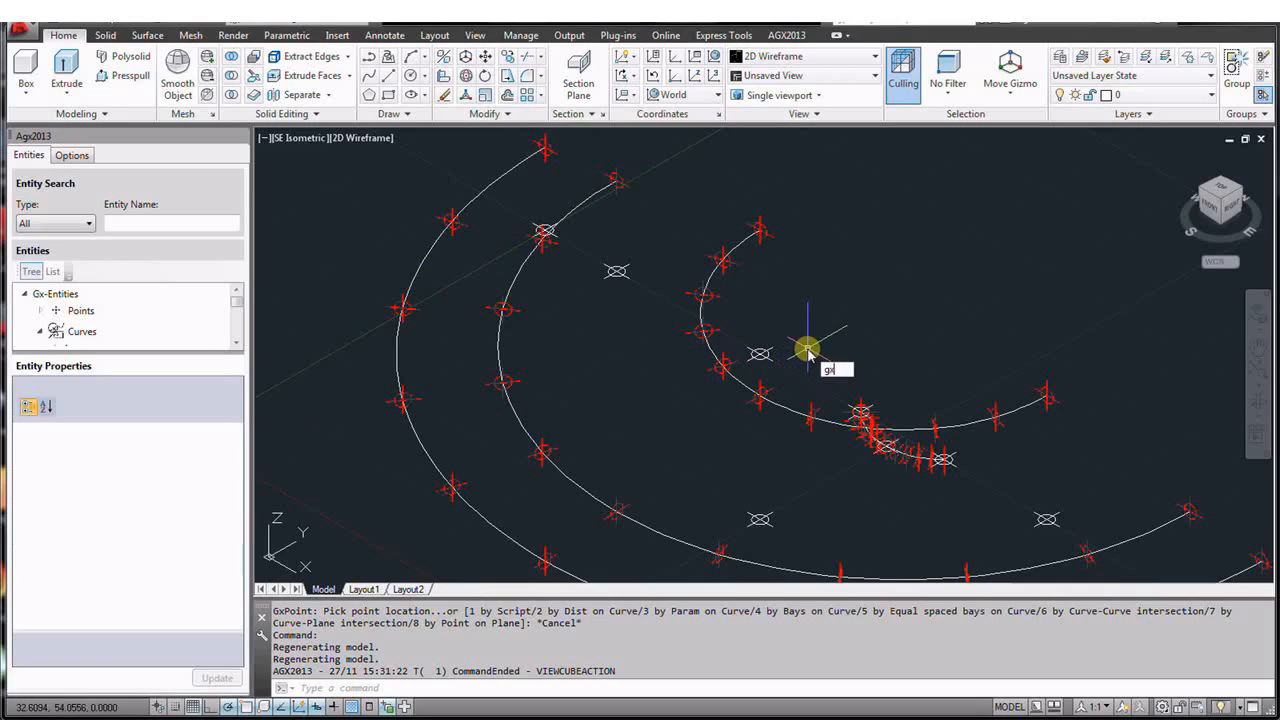
{"action": "key", "text": "Return"}
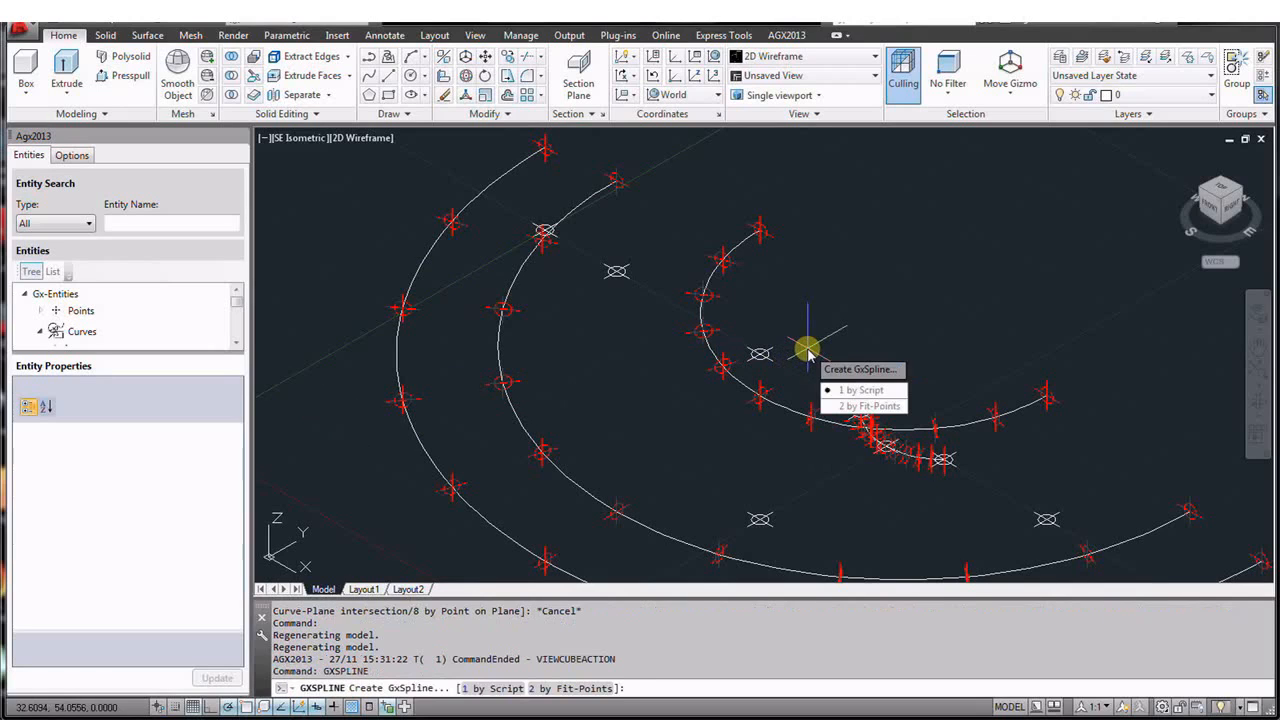
{"action": "key", "text": "Return"}
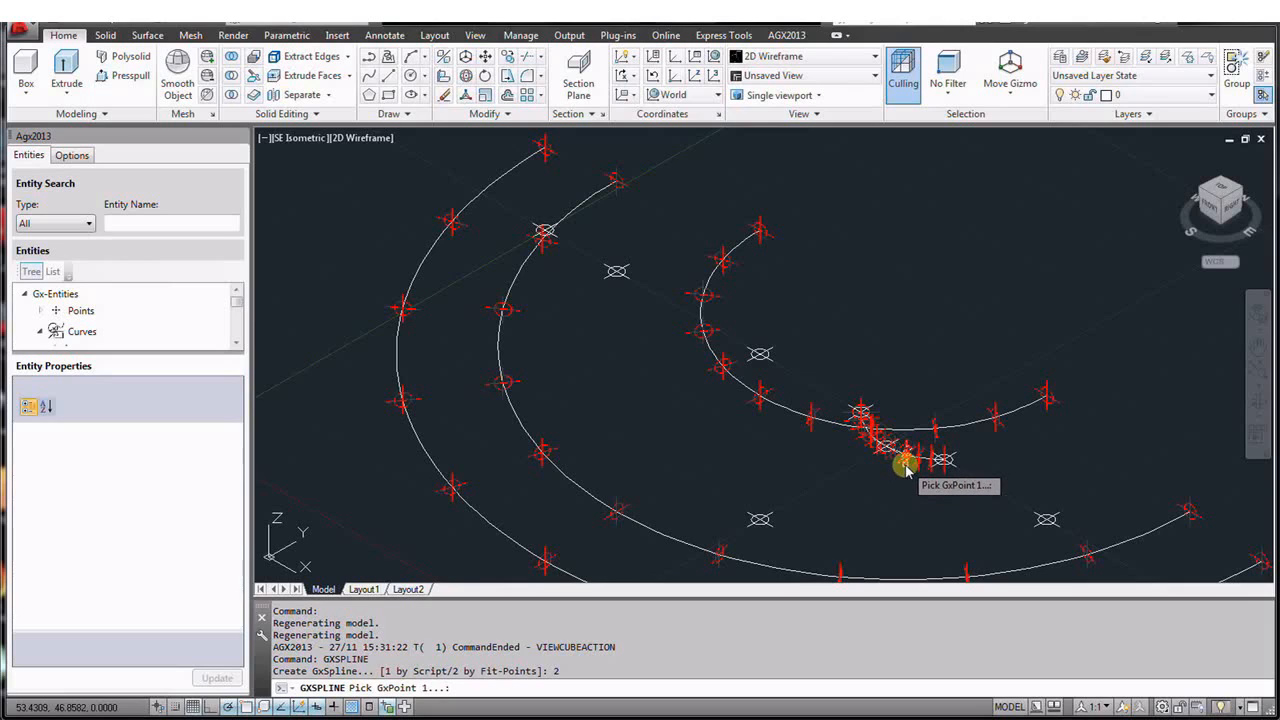
{"action": "left_click", "coordinate": [905, 467]}
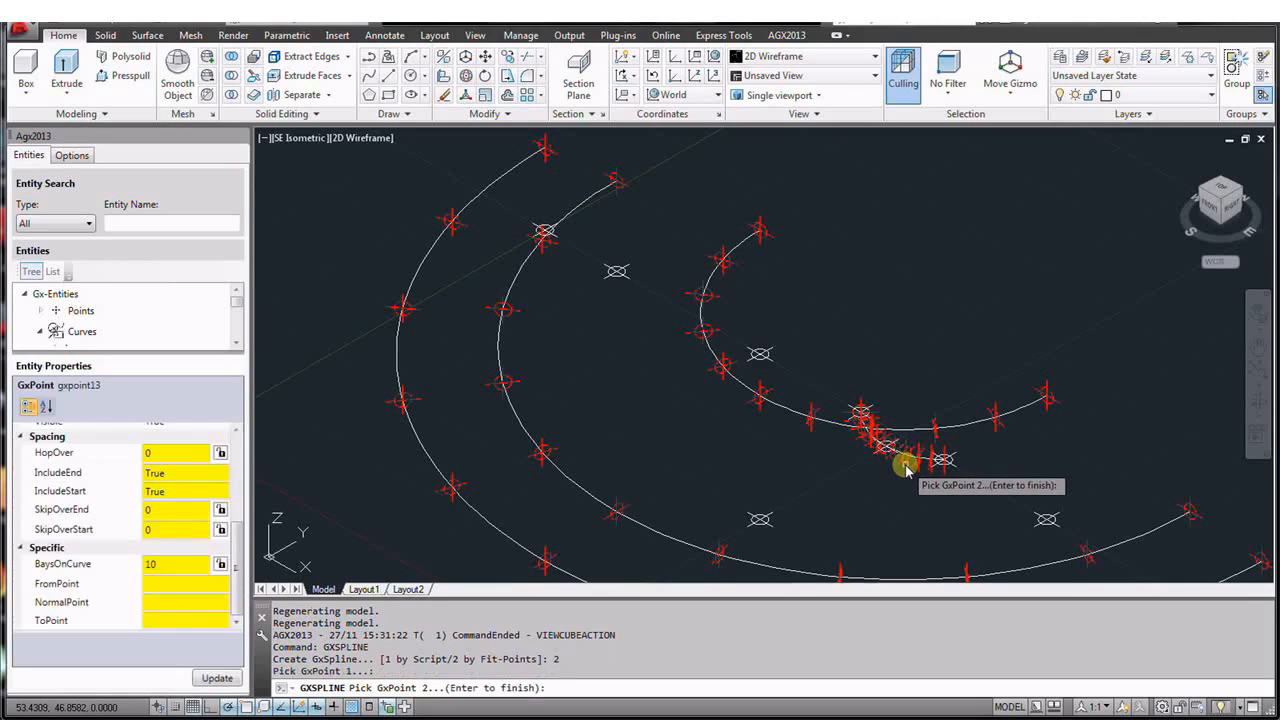
{"action": "left_click", "coordinate": [750, 404]}
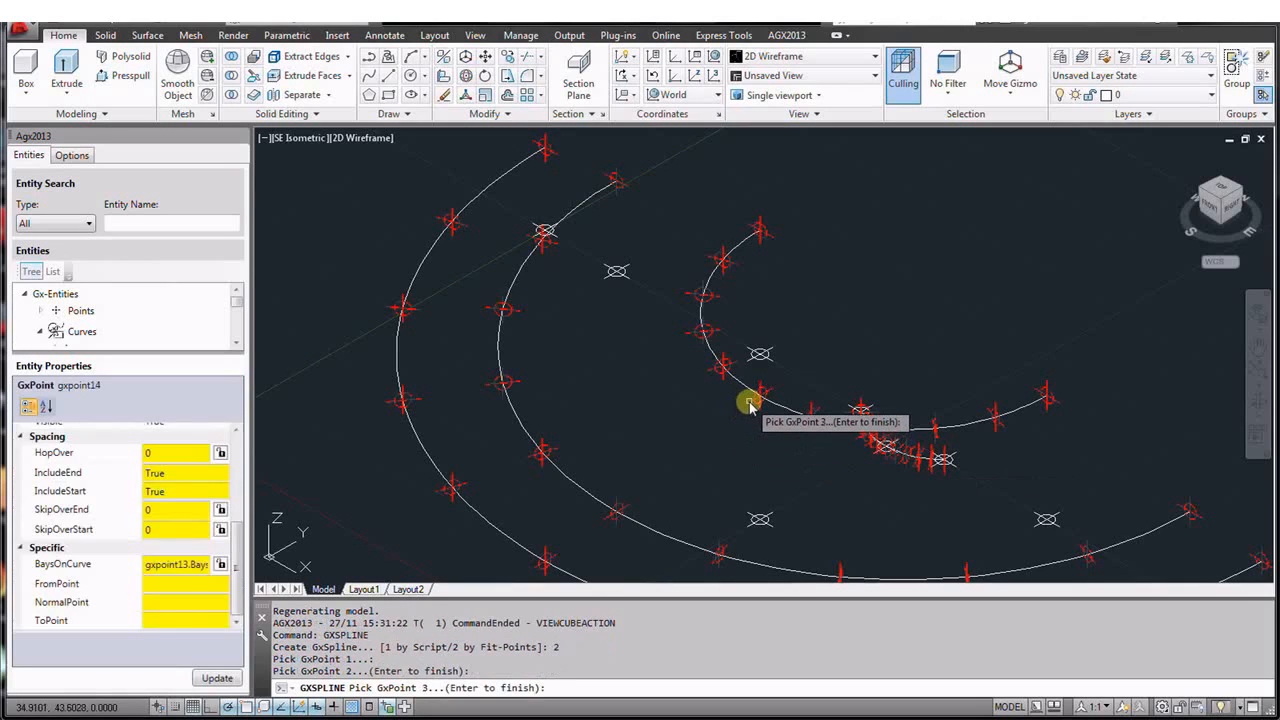
{"action": "left_click", "coordinate": [510, 380]}
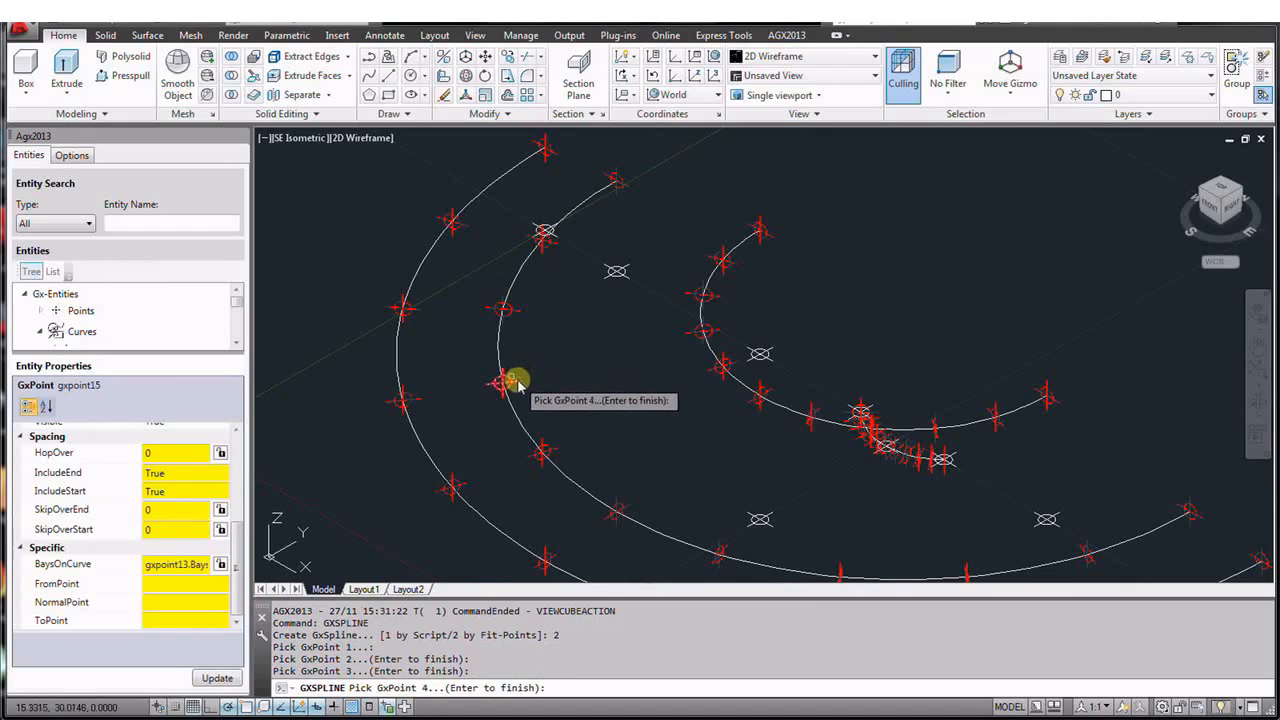
{"action": "left_click", "coordinate": [405, 399]}
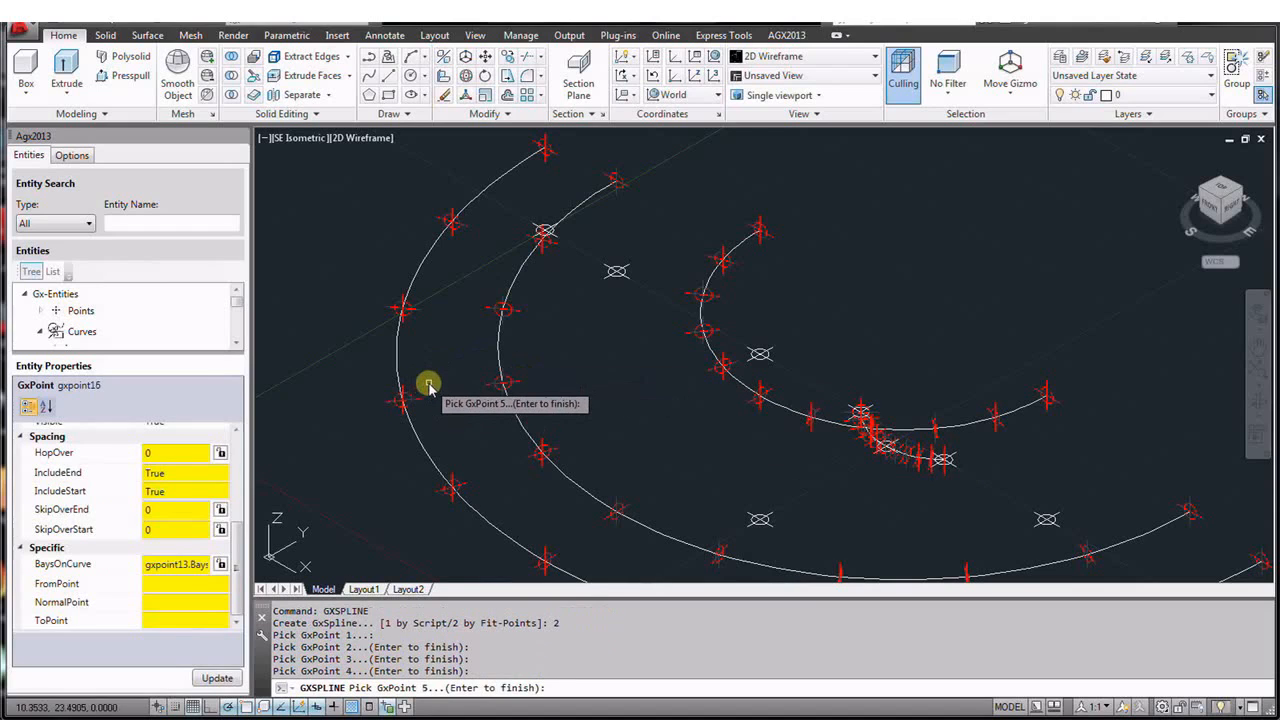
{"action": "key", "text": "Return"}
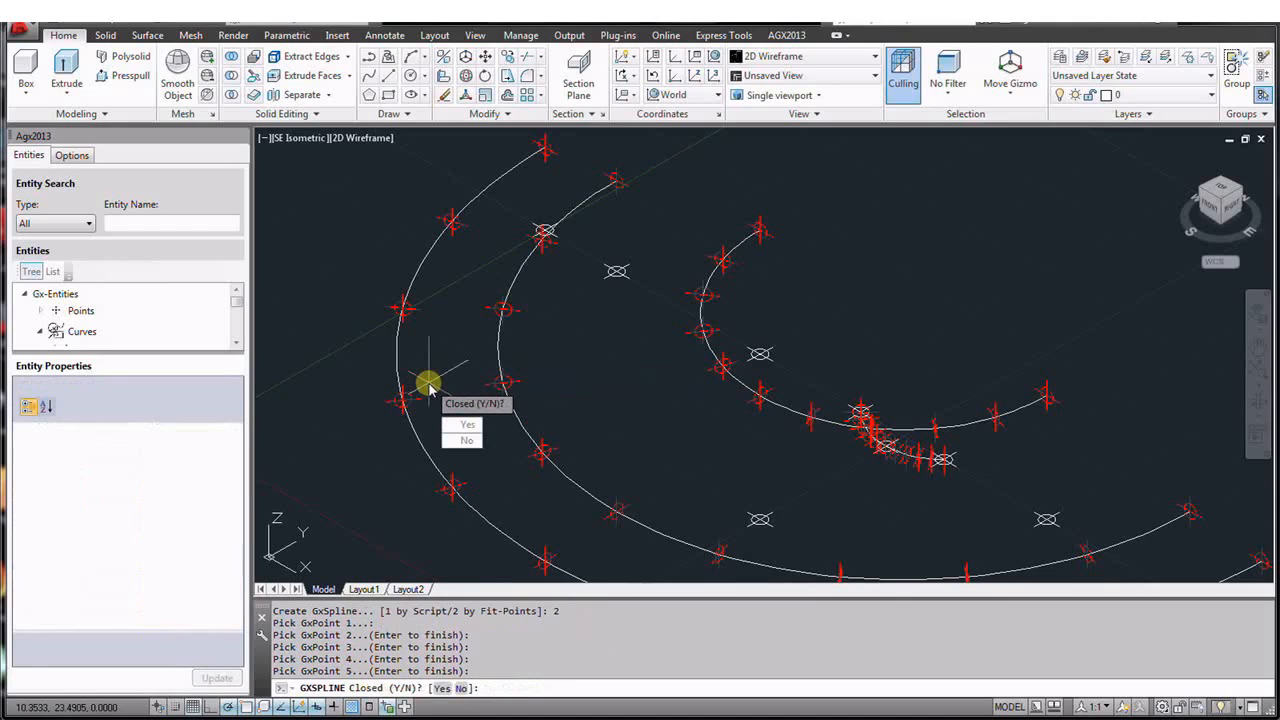
{"action": "type", "text": "n"}
{"action": "key", "text": "Return"}
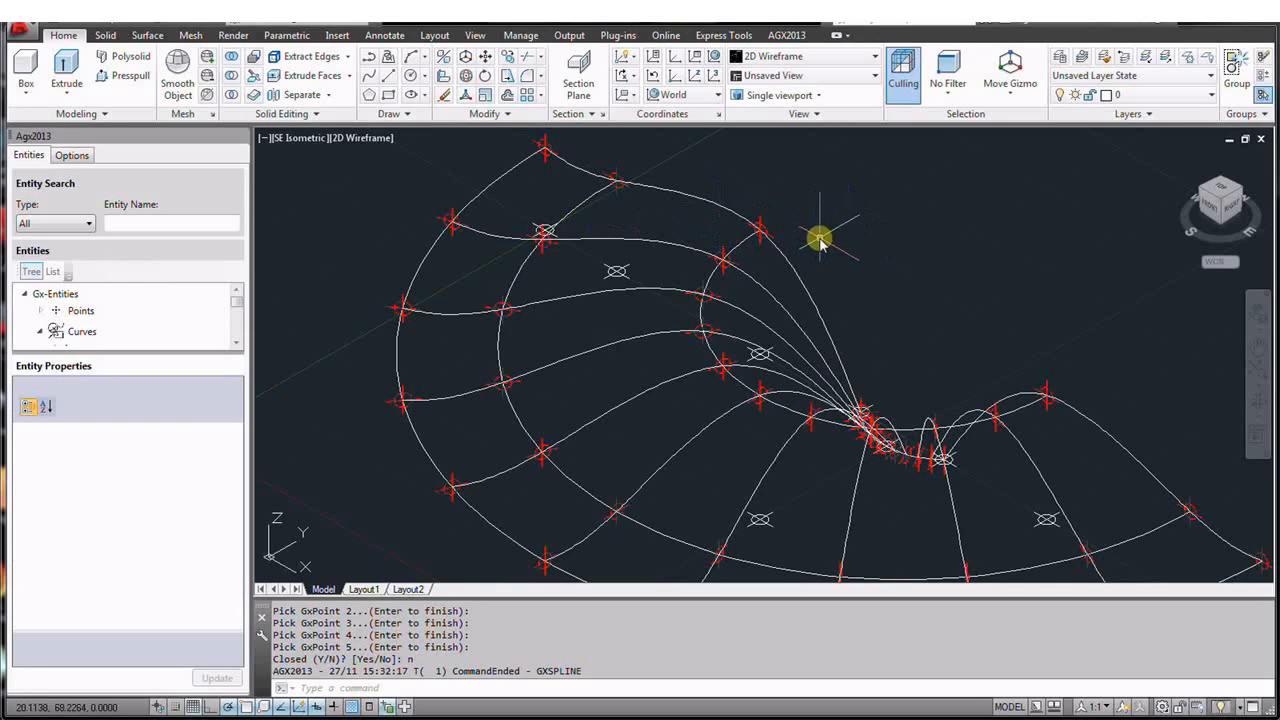
- Try a ZOffset of 20 on the arc gxarc02 to test the splines' response, and restore its ZOffset to 15
{"action": "scroll", "coordinate": [300, 275], "scroll_direction": "down", "scroll_amount": 2}
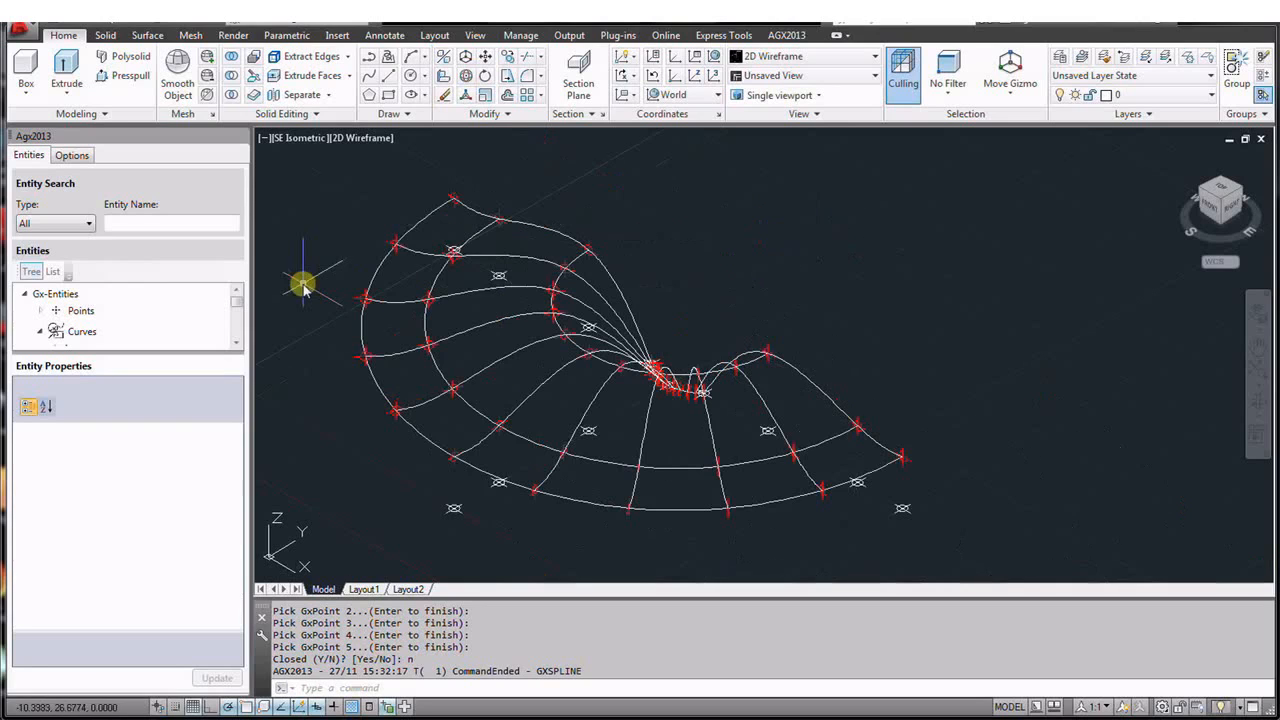
{"action": "scroll", "coordinate": [595, 418], "scroll_direction": "up", "scroll_amount": 2}
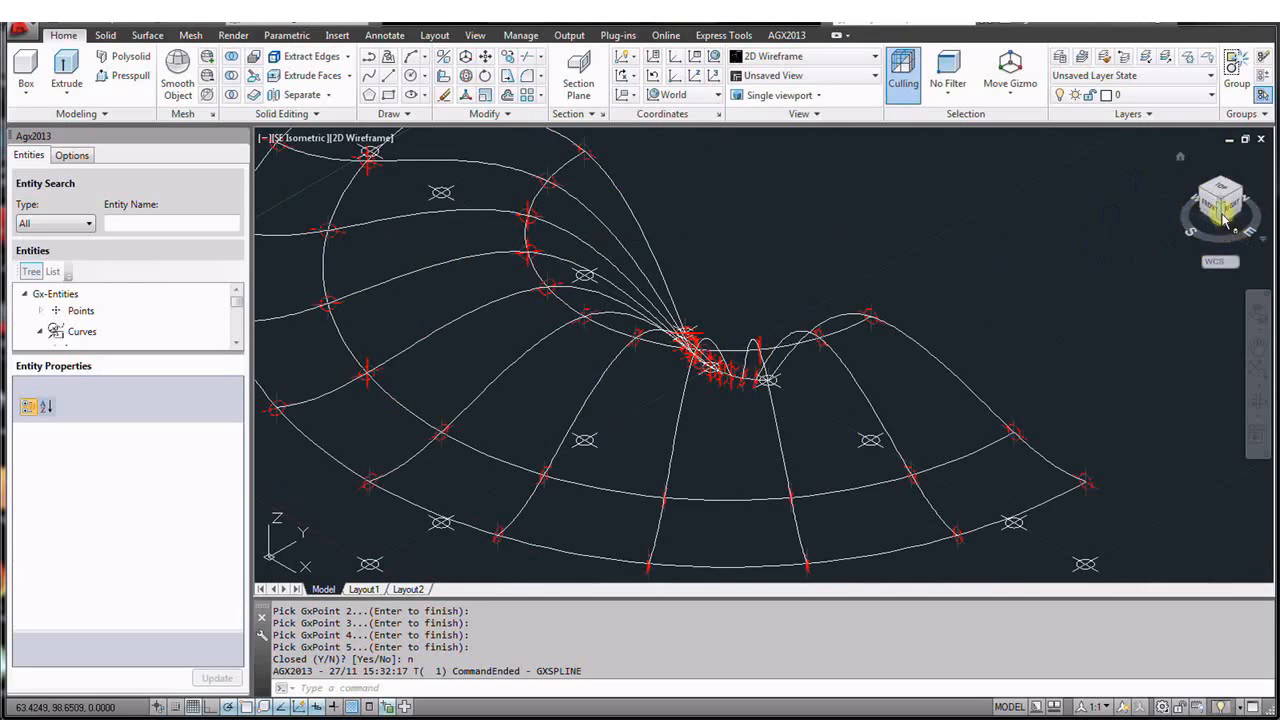
{"action": "mouse_move", "coordinate": [1220, 220]}
{"action": "left_mouse_down"}
{"action": "mouse_move", "coordinate": [1140, 163]}
{"action": "mouse_move", "coordinate": [935, 166]}
{"action": "mouse_move", "coordinate": [949, 186]}
{"action": "mouse_move", "coordinate": [1091, 229]}
{"action": "mouse_move", "coordinate": [1185, 234]}
{"action": "mouse_move", "coordinate": [1134, 209]}
{"action": "mouse_move", "coordinate": [1211, 227]}
{"action": "left_mouse_up"}
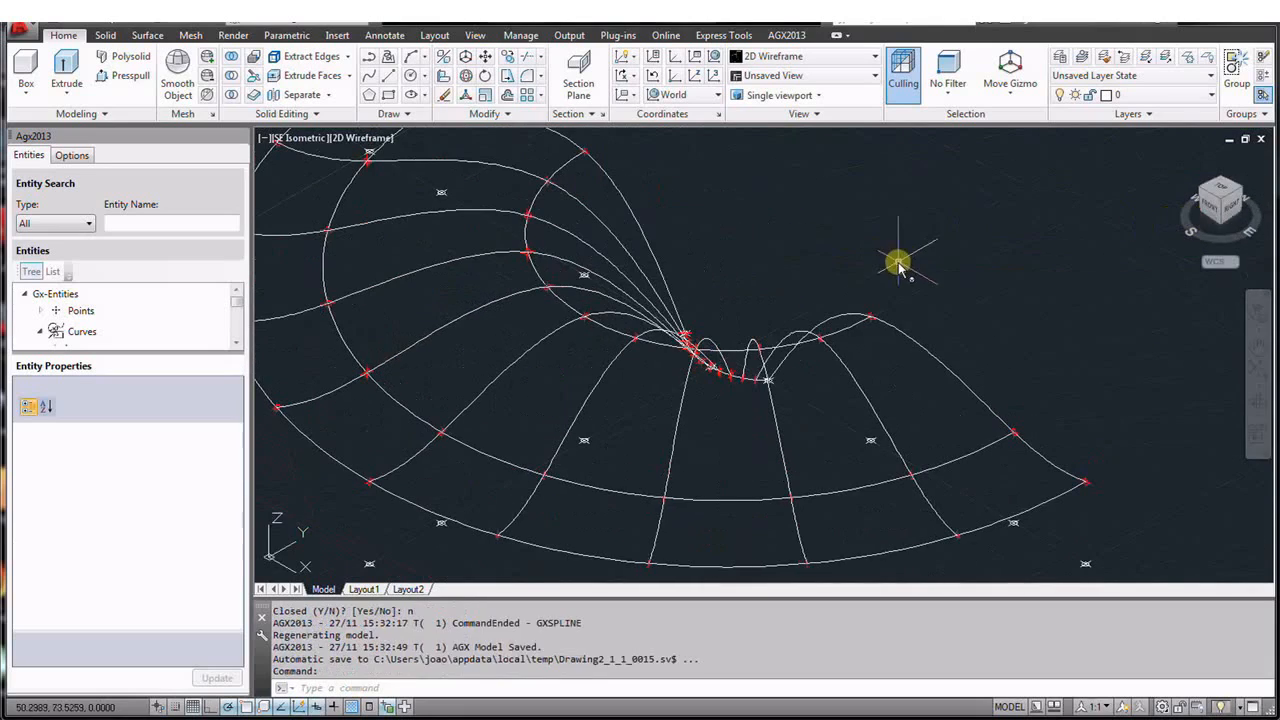
{"action": "scroll", "coordinate": [899, 260], "scroll_direction": "down", "scroll_amount": 2}
{"action": "scroll", "coordinate": [716, 273], "scroll_direction": "up", "scroll_amount": 2}
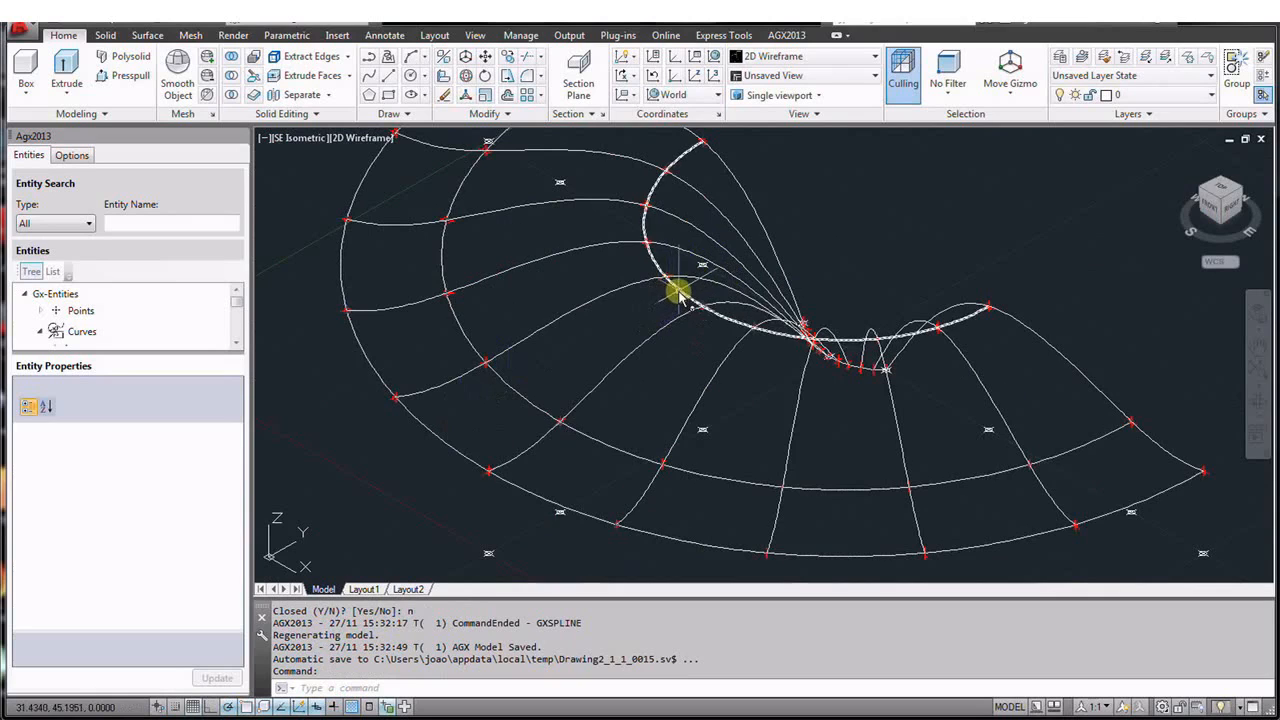
{"action": "mouse_move", "coordinate": [679, 293]}
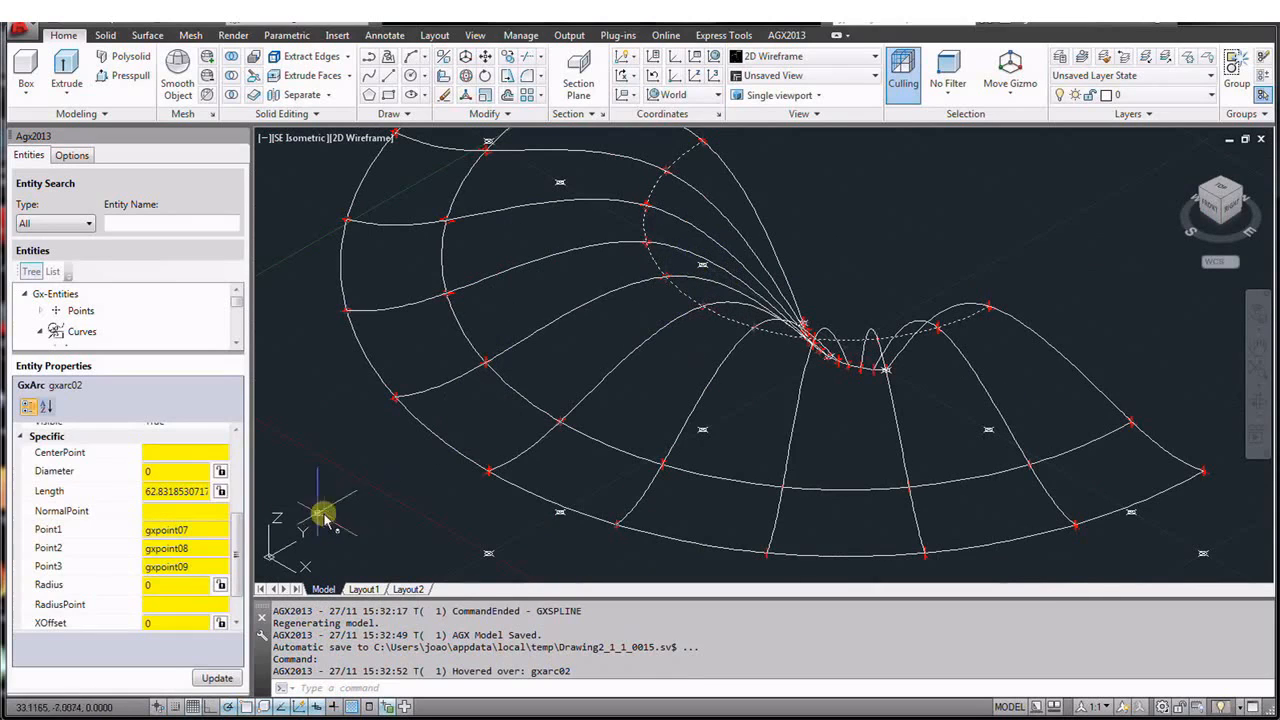
{"action": "scroll", "coordinate": [230, 560], "scroll_direction": "down", "scroll_amount": 1}
{"action": "left_click", "coordinate": [179, 619]}
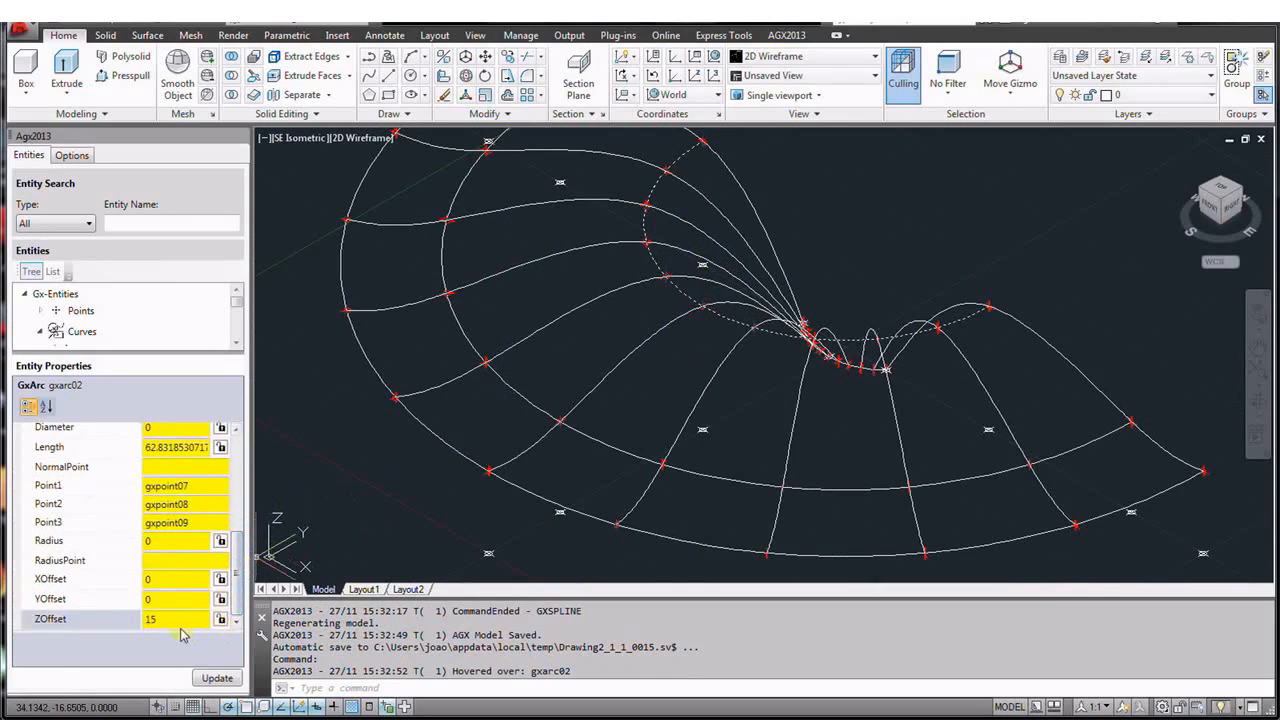
{"action": "type", "text": "15"}
{"action": "key", "text": "Return"}
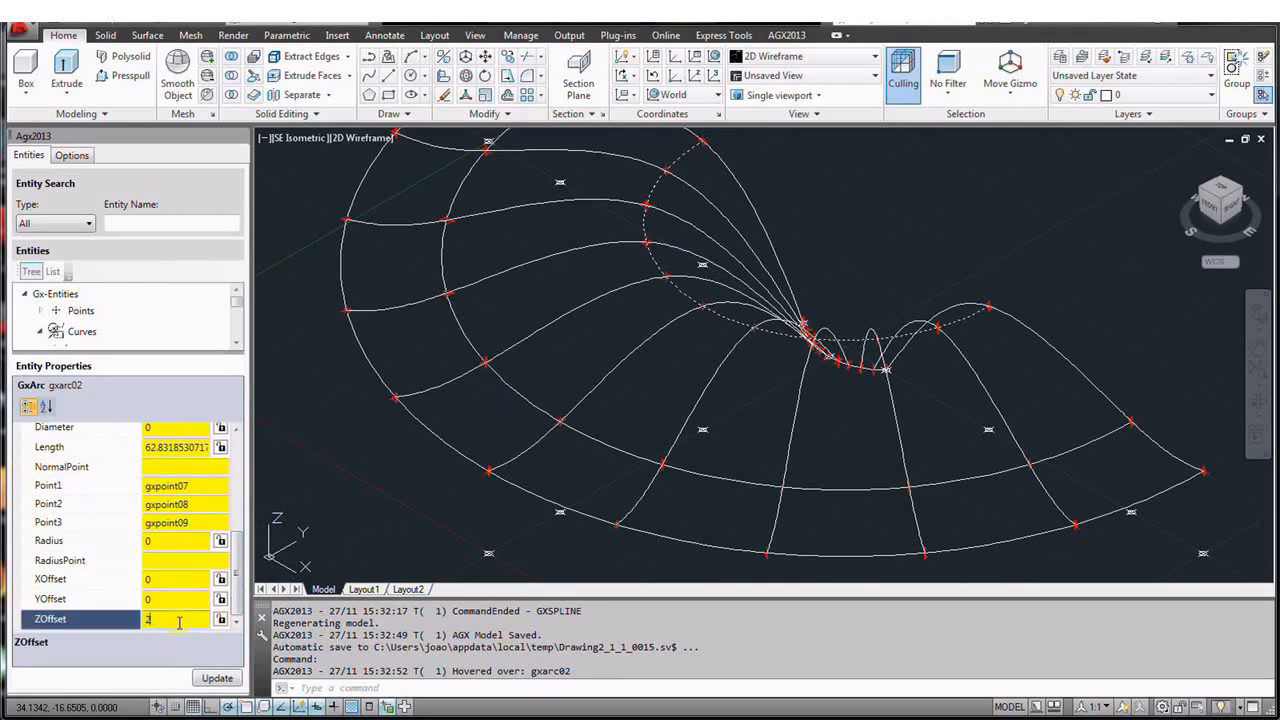
{"action": "left_click", "coordinate": [217, 679]}
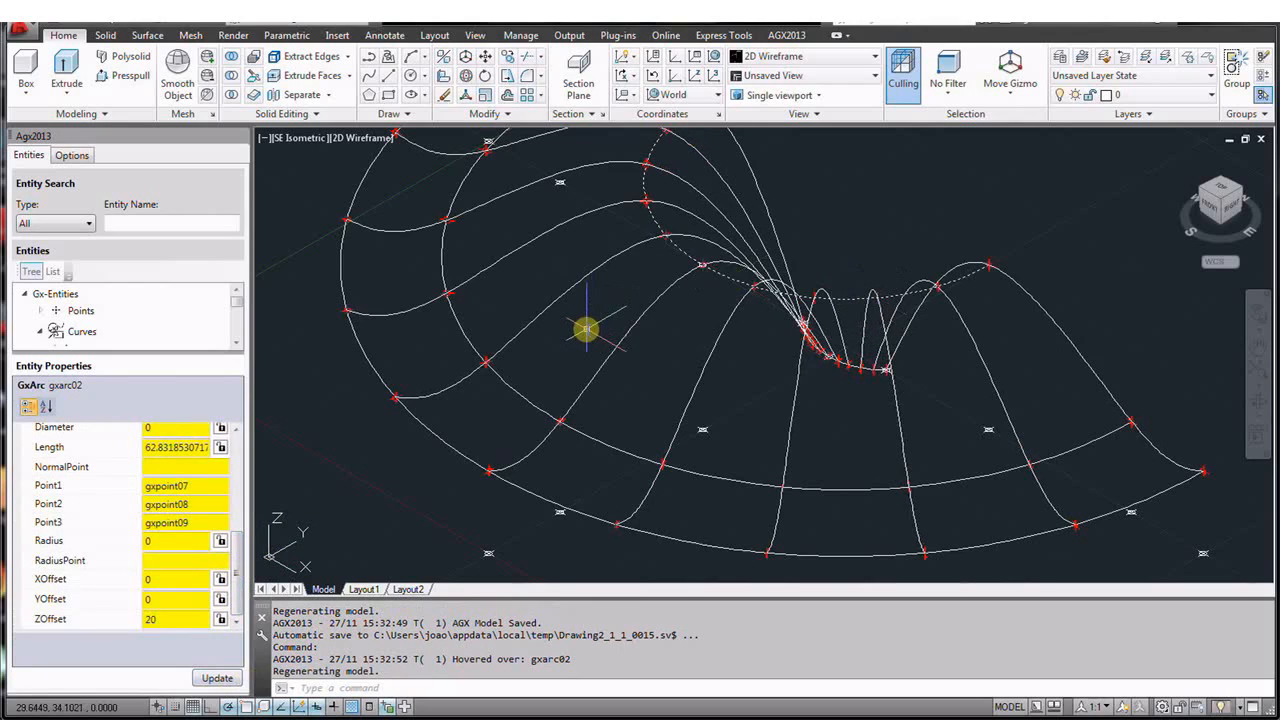
{"action": "left_click", "coordinate": [172, 619]}
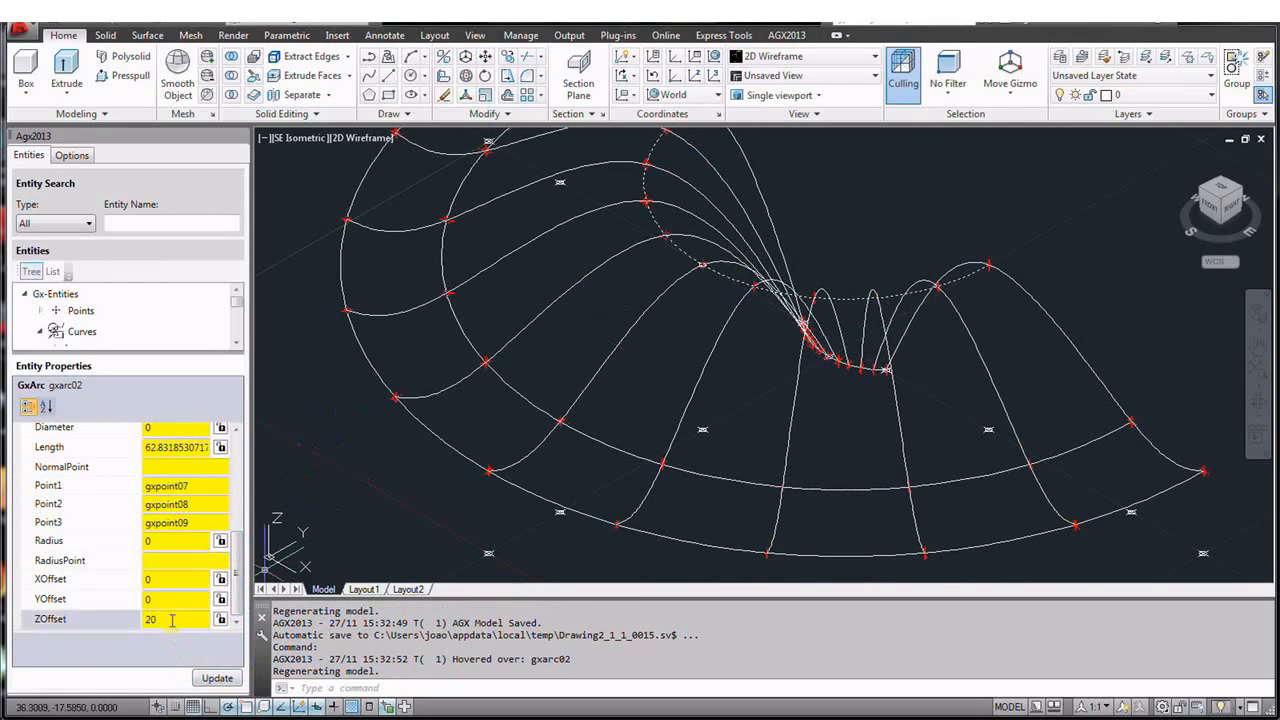
{"action": "left_click", "coordinate": [219, 678]}
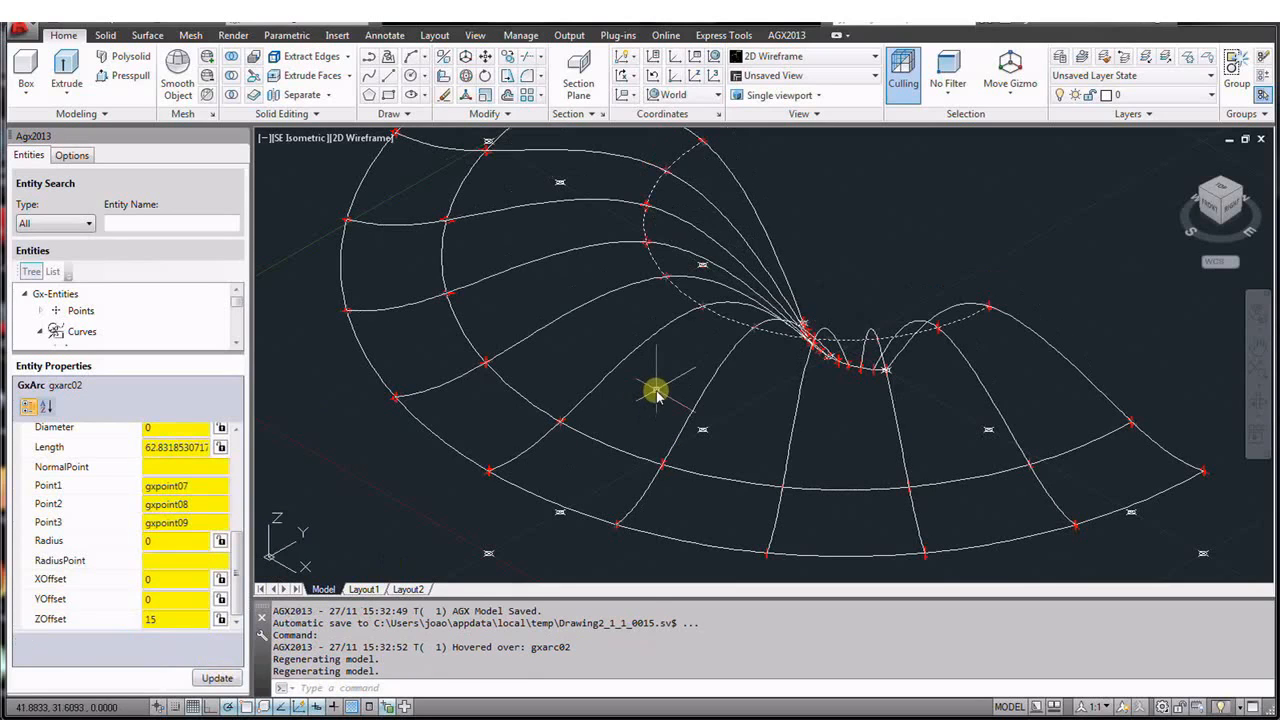
- Set BaysOnCurve of gxpoint13 to 40 and update the linked points and splines
{"action": "key", "text": "Escape"}
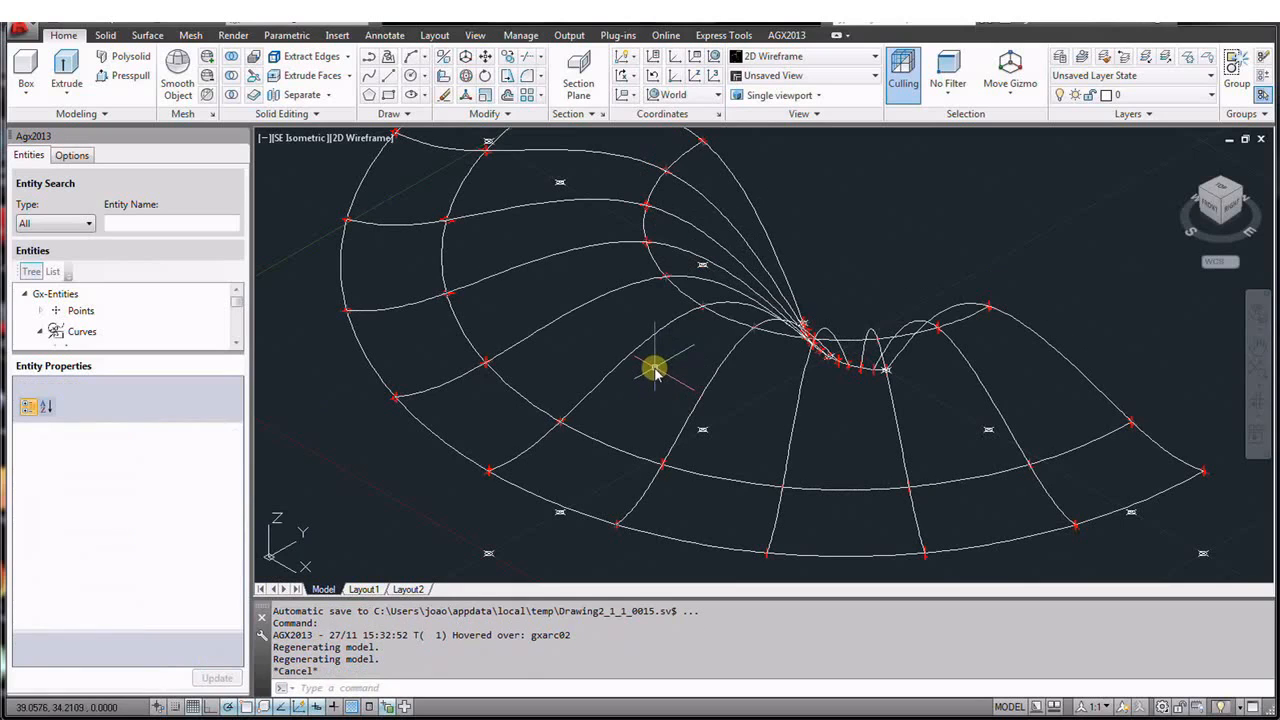
{"action": "scroll", "coordinate": [652, 368], "scroll_direction": "down", "scroll_amount": 2}
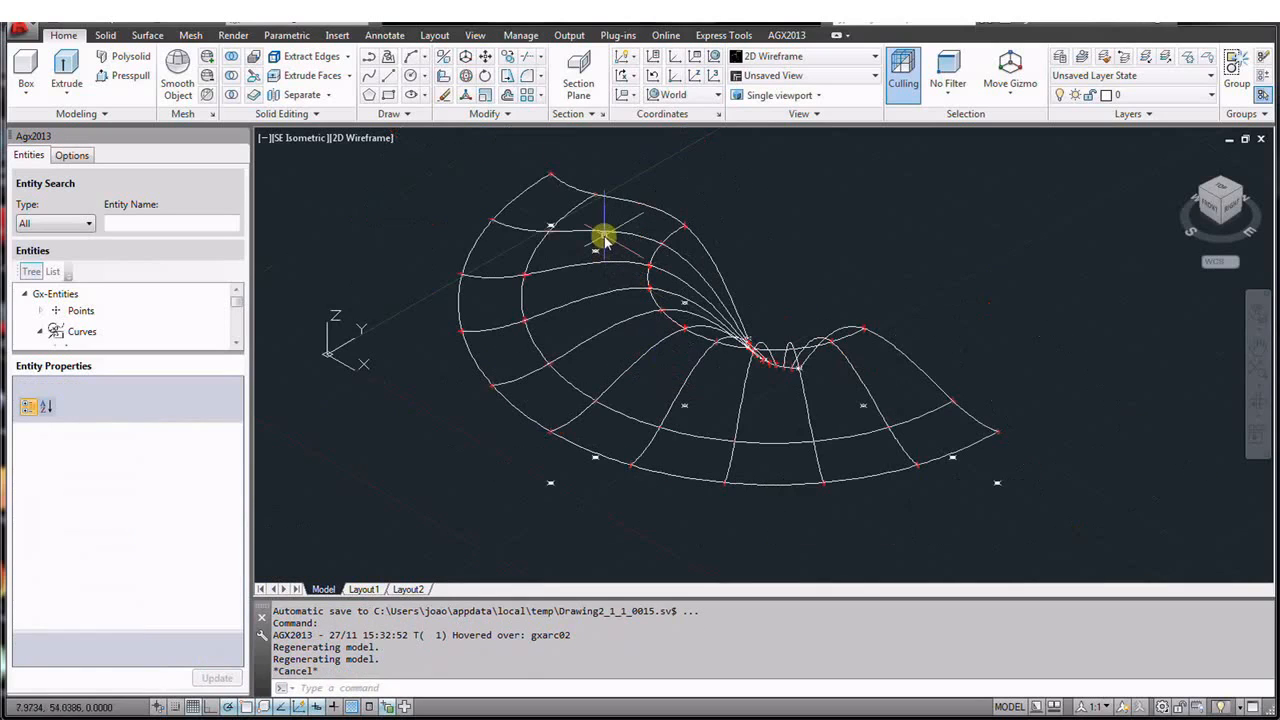
{"action": "scroll", "coordinate": [606, 207], "scroll_direction": "up", "scroll_amount": 2}
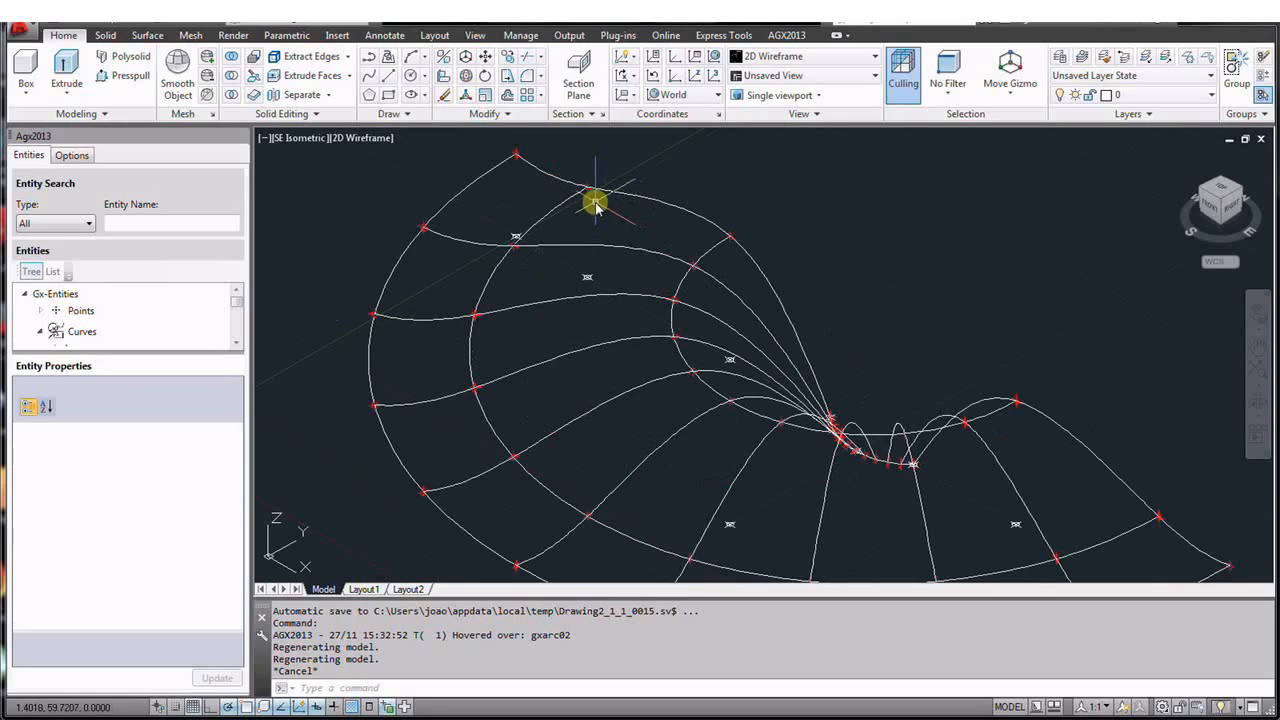
{"action": "scroll", "coordinate": [595, 205], "scroll_direction": "down", "scroll_amount": 2}
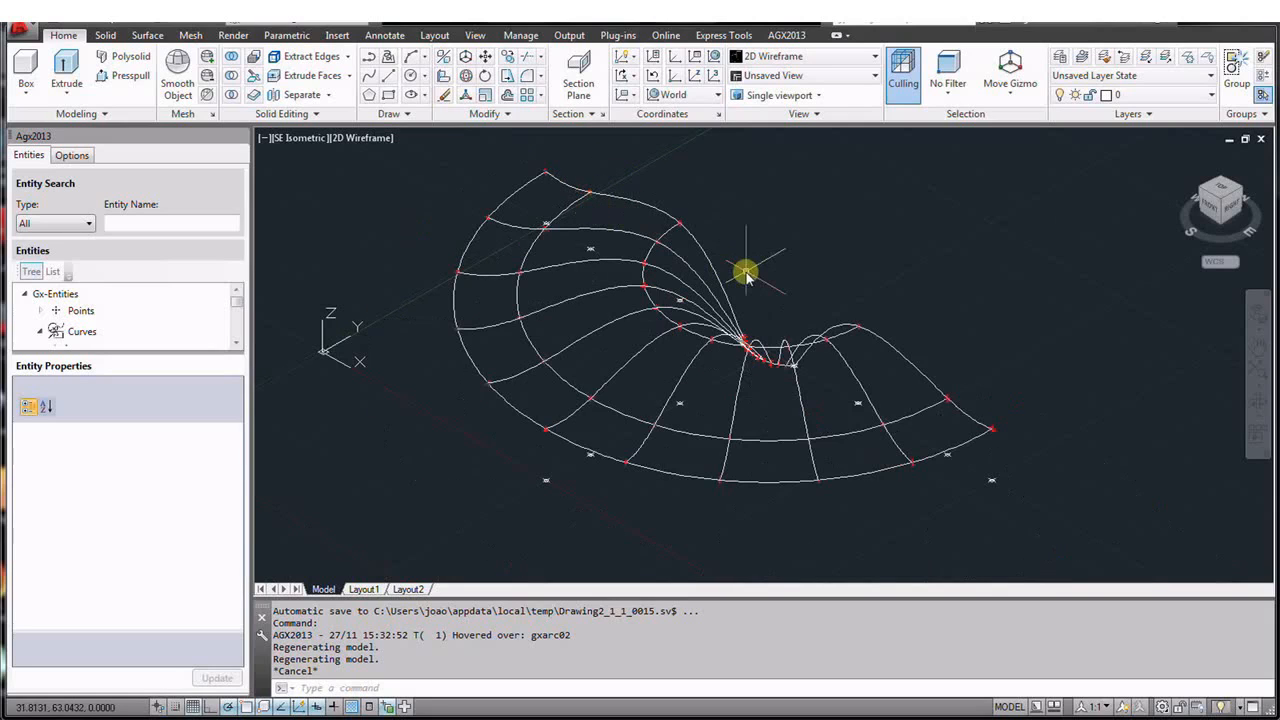
{"action": "left_click", "coordinate": [1219, 188]}
{"action": "scroll", "coordinate": [782, 262], "scroll_direction": "up", "scroll_amount": 3}
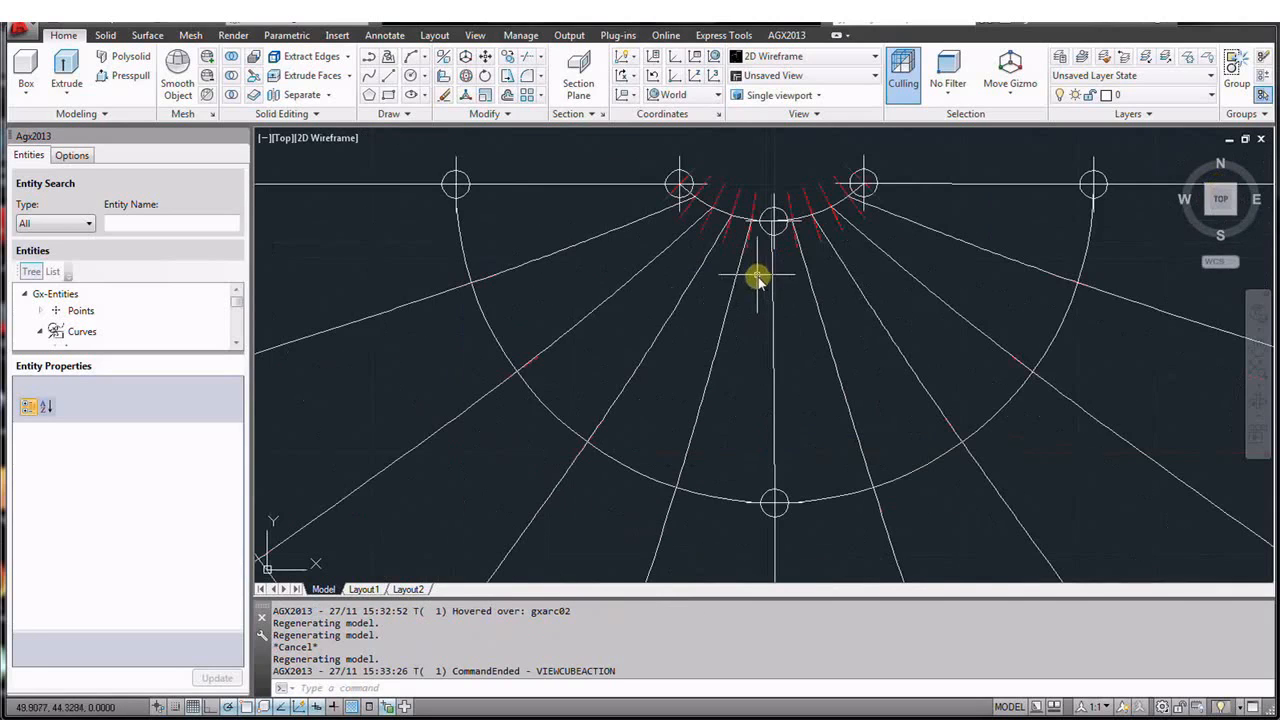
{"action": "left_click", "coordinate": [726, 236]}
{"action": "left_click", "coordinate": [165, 564]}
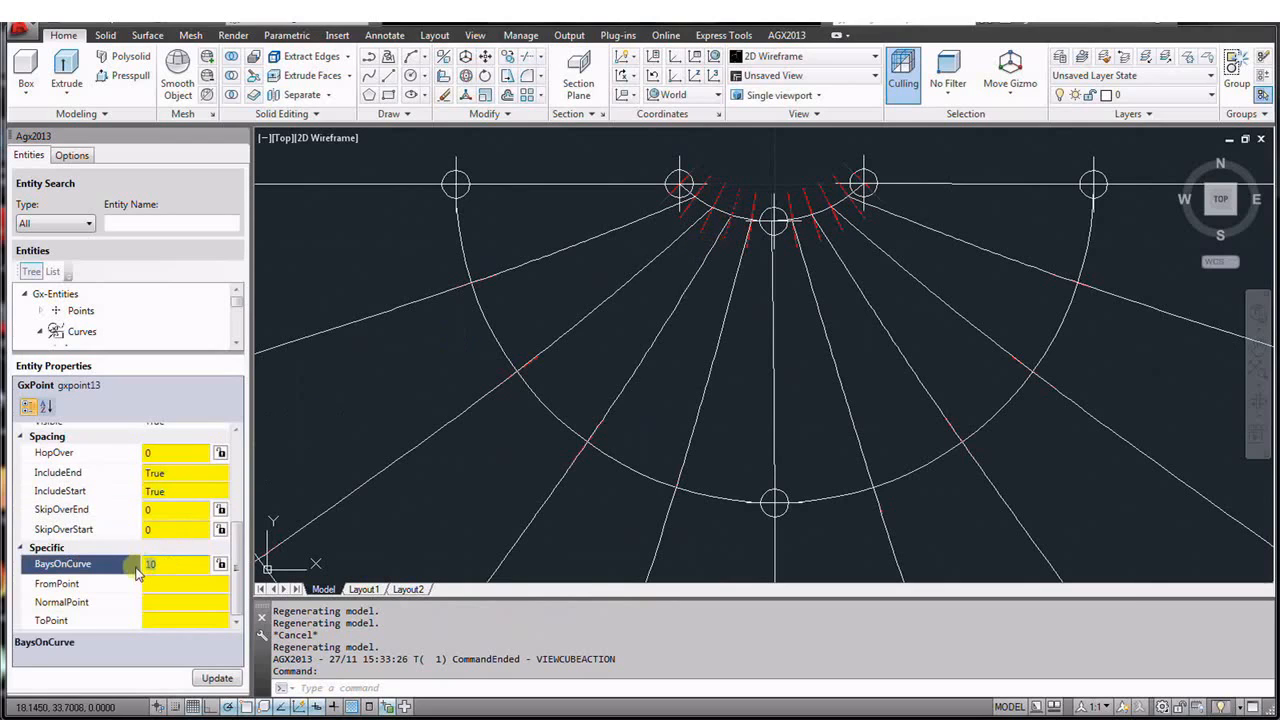
{"action": "type", "text": "40"}
{"action": "left_click", "coordinate": [210, 678]}
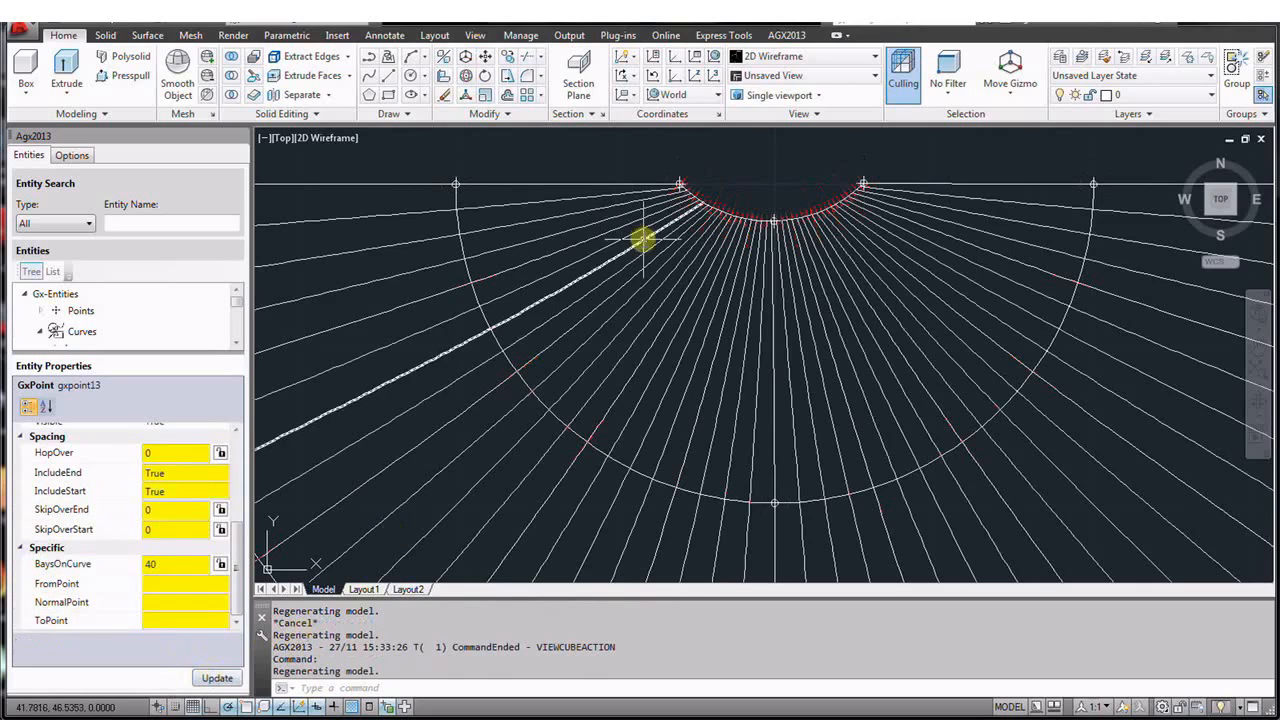
- Start a GxPoint by Bays on Curve on the radial splines of gxspline01, with 20 bays
{"action": "scroll", "coordinate": [757, 180], "scroll_direction": "down", "scroll_amount": 2}
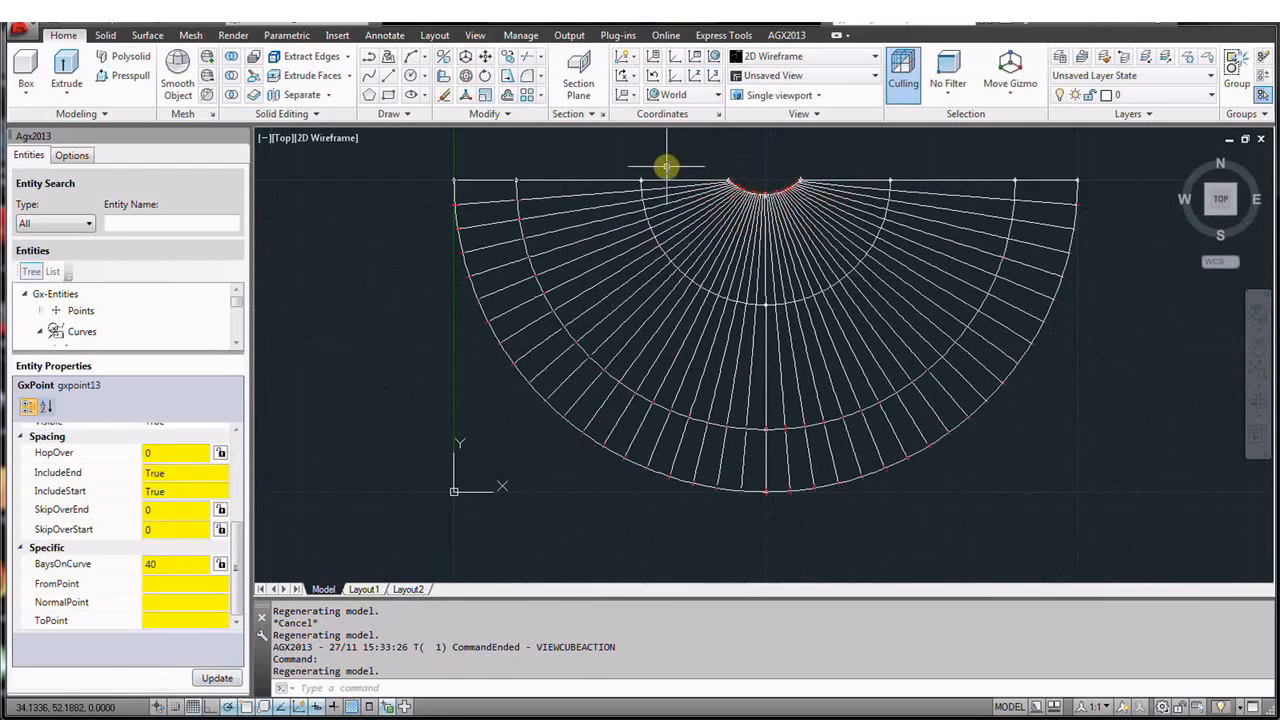
{"action": "scroll", "coordinate": [666, 163], "scroll_direction": "up", "scroll_amount": 2}
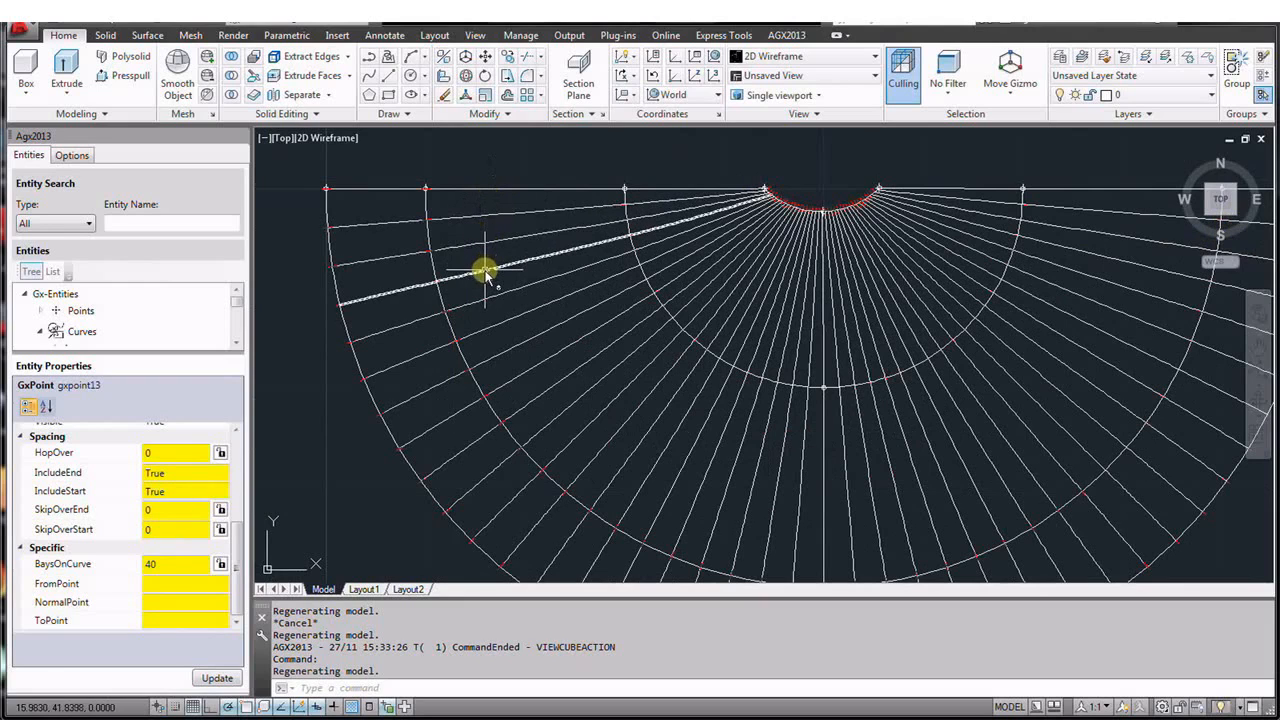
{"action": "mouse_move", "coordinate": [488, 297]}
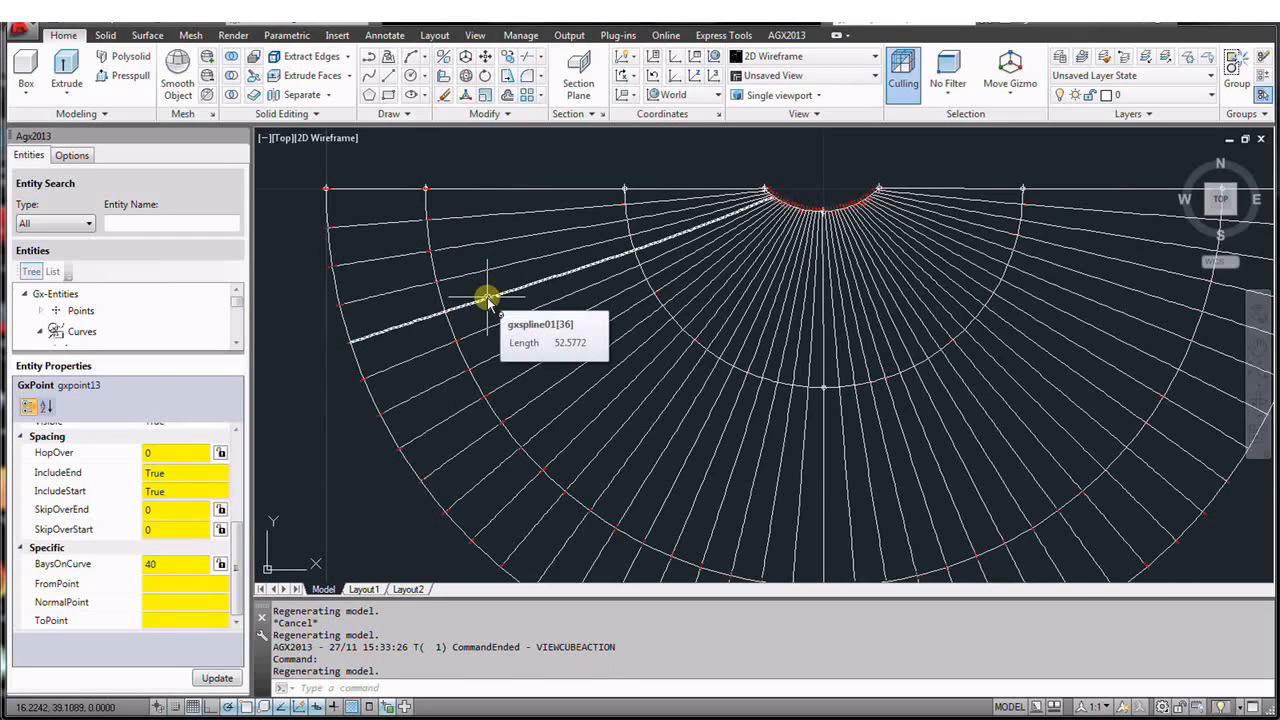
{"action": "left_click", "coordinate": [489, 293]}
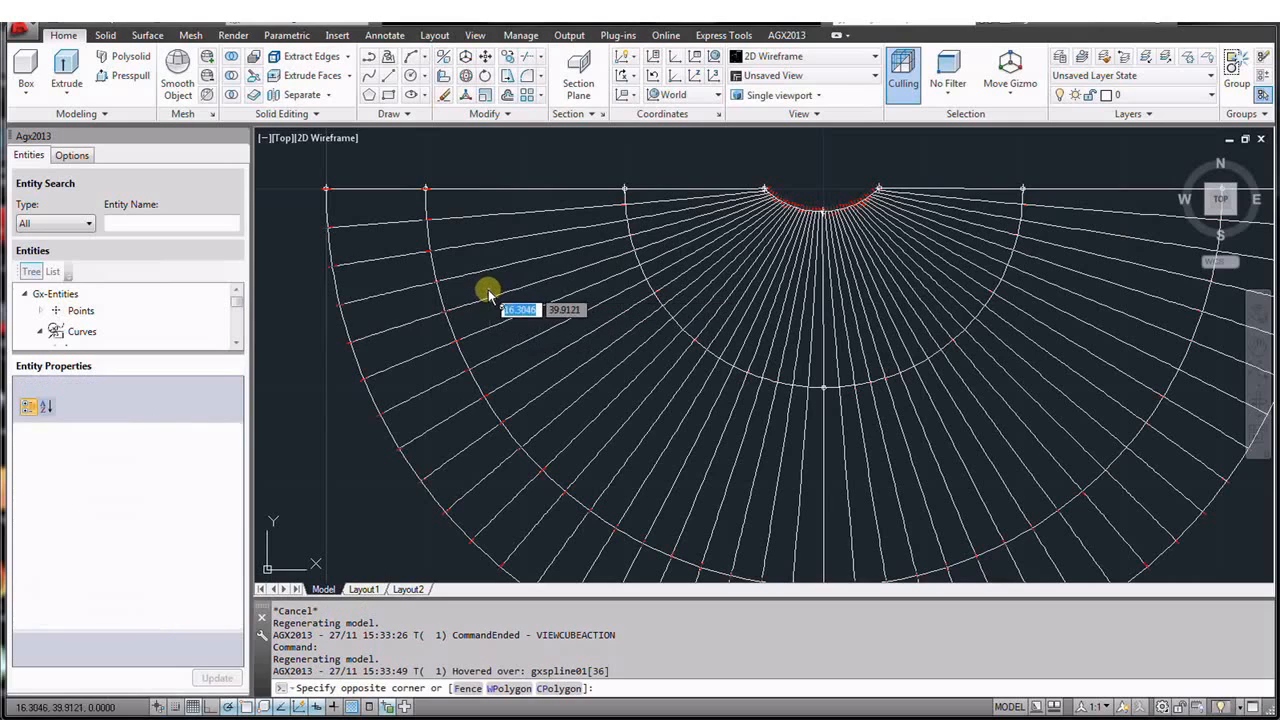
{"action": "key", "text": "Escape"}
{"action": "type", "text": "gxp"}
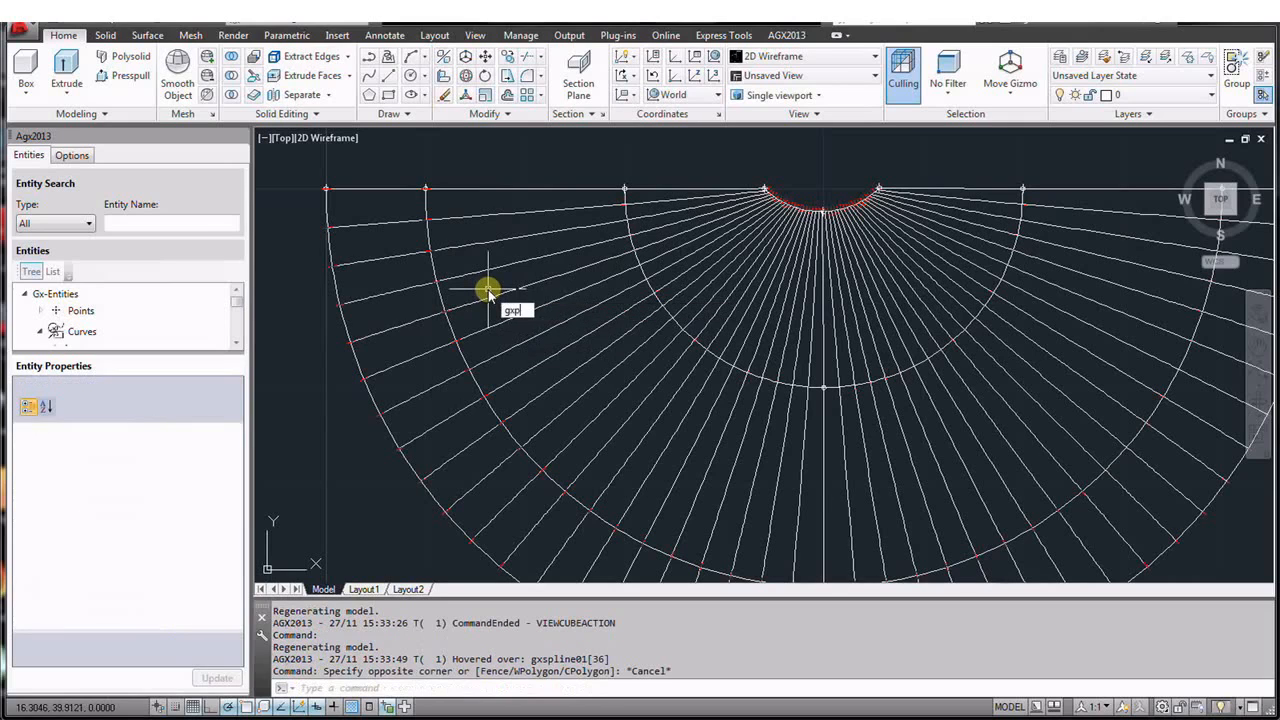
{"action": "type", "text": "o"}
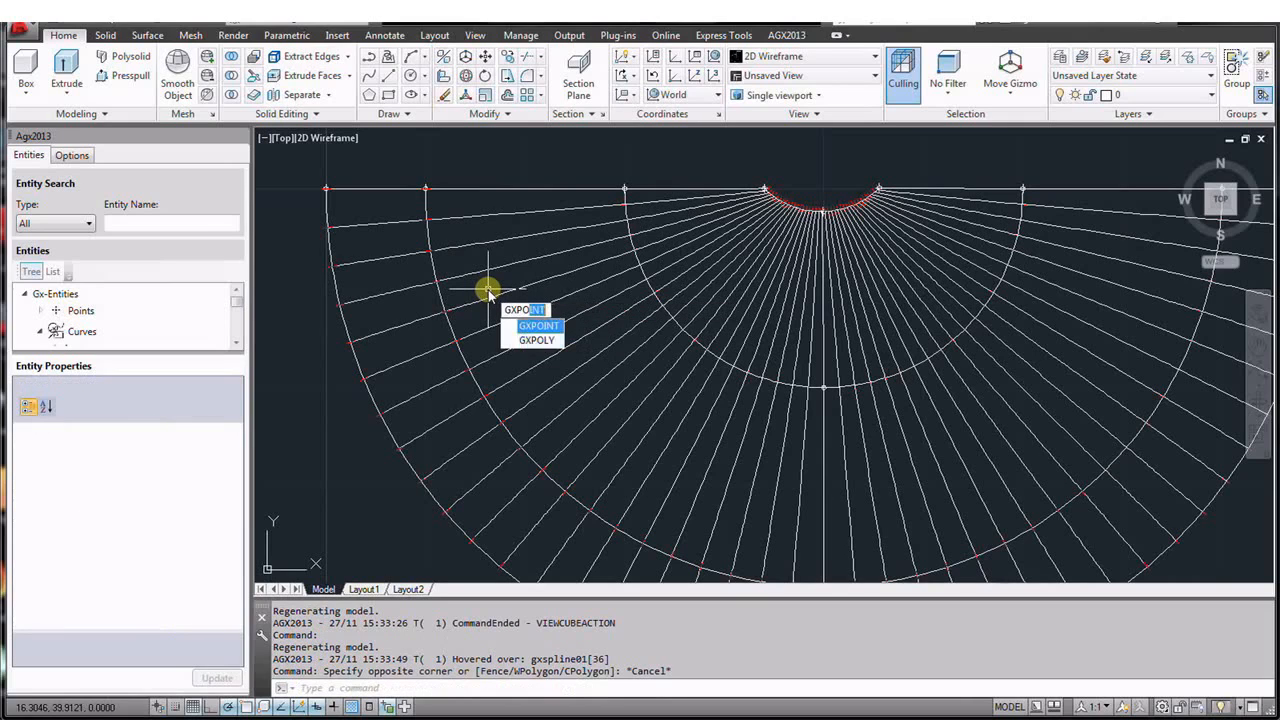
{"action": "key", "text": "Return"}
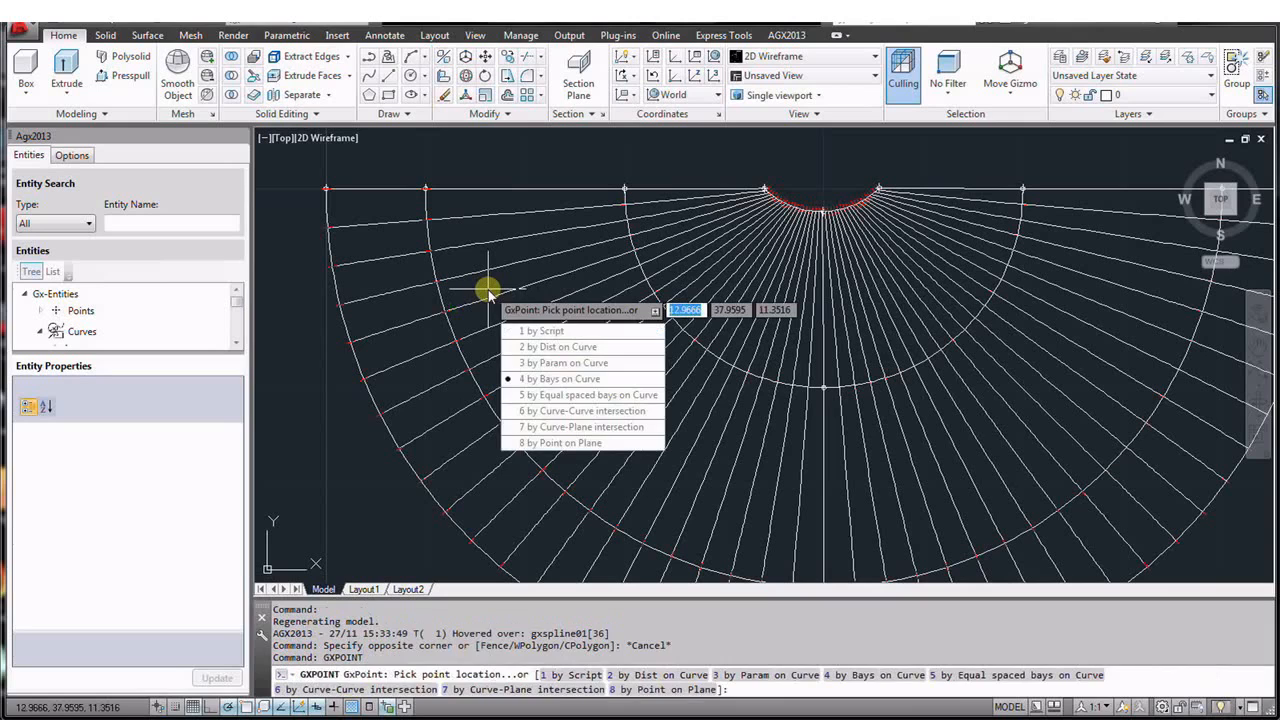
{"action": "type", "text": "4"}
{"action": "key", "text": "Return"}
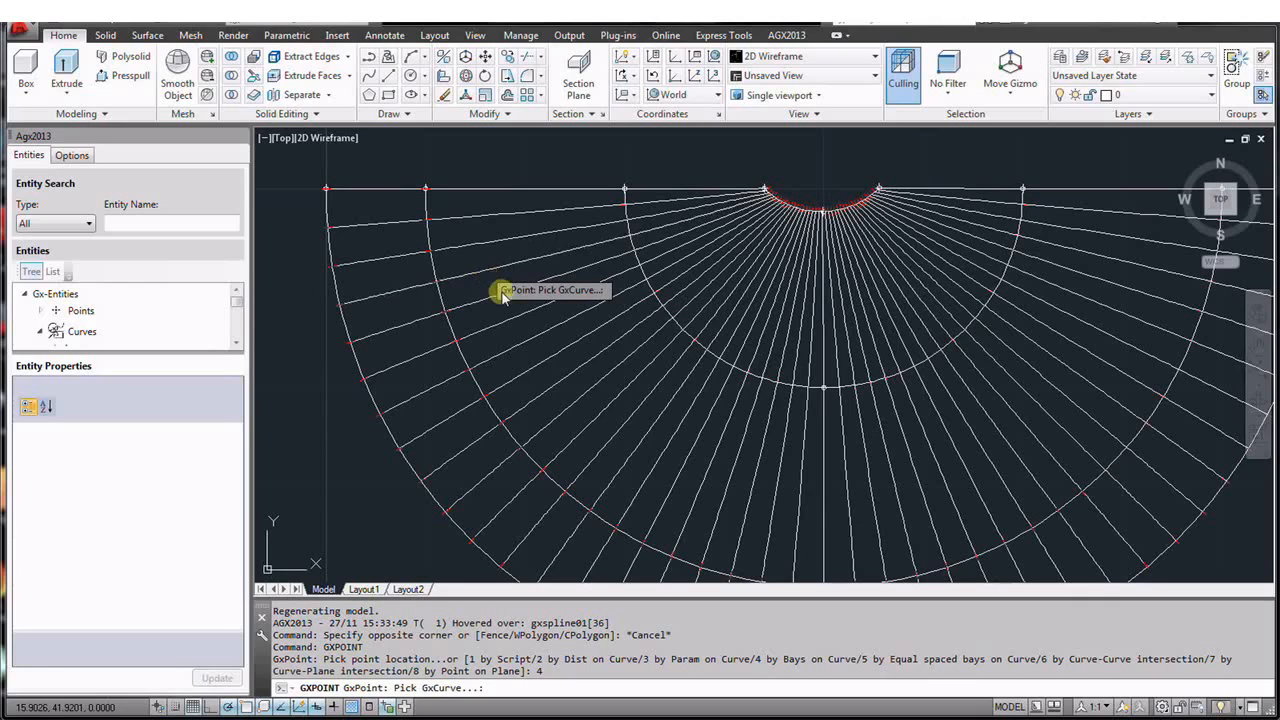
{"action": "left_click", "coordinate": [508, 234]}
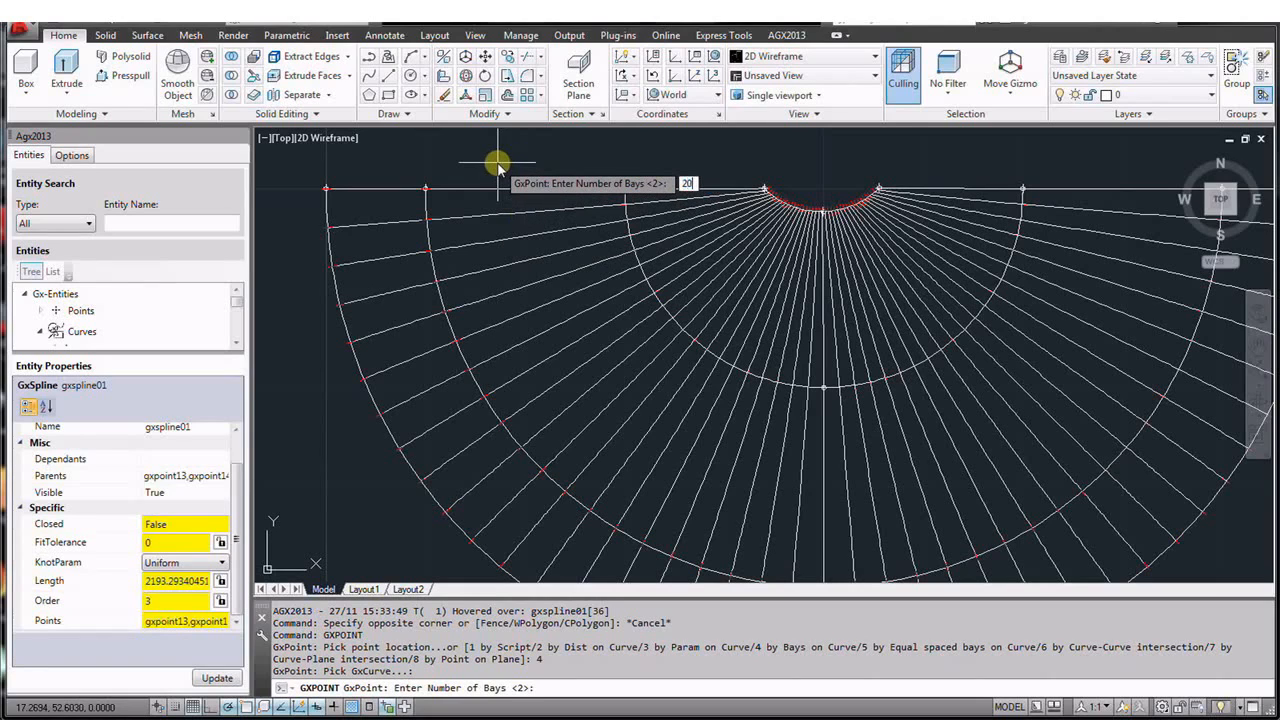
{"action": "key", "text": "Return"}
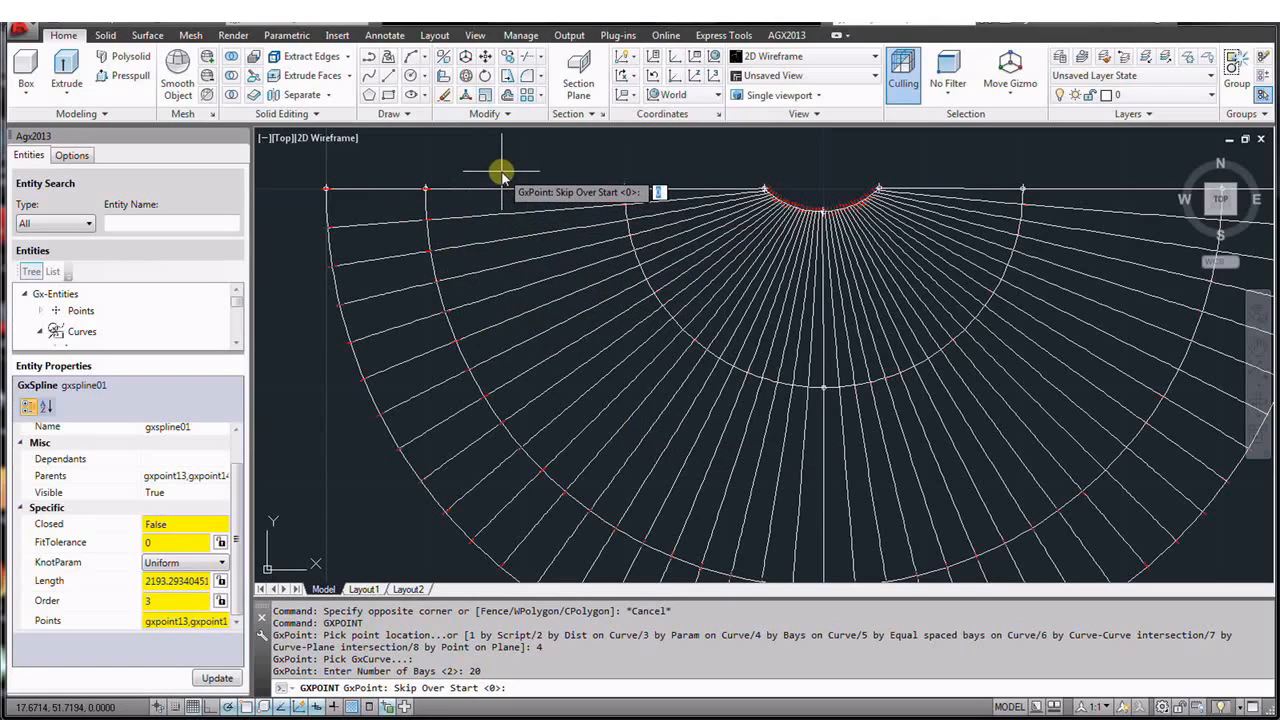
- Complete the spline points with Skip Over Start, Hop Over and Skip Over End at 0, including both start and end
{"action": "key", "text": "Return"}
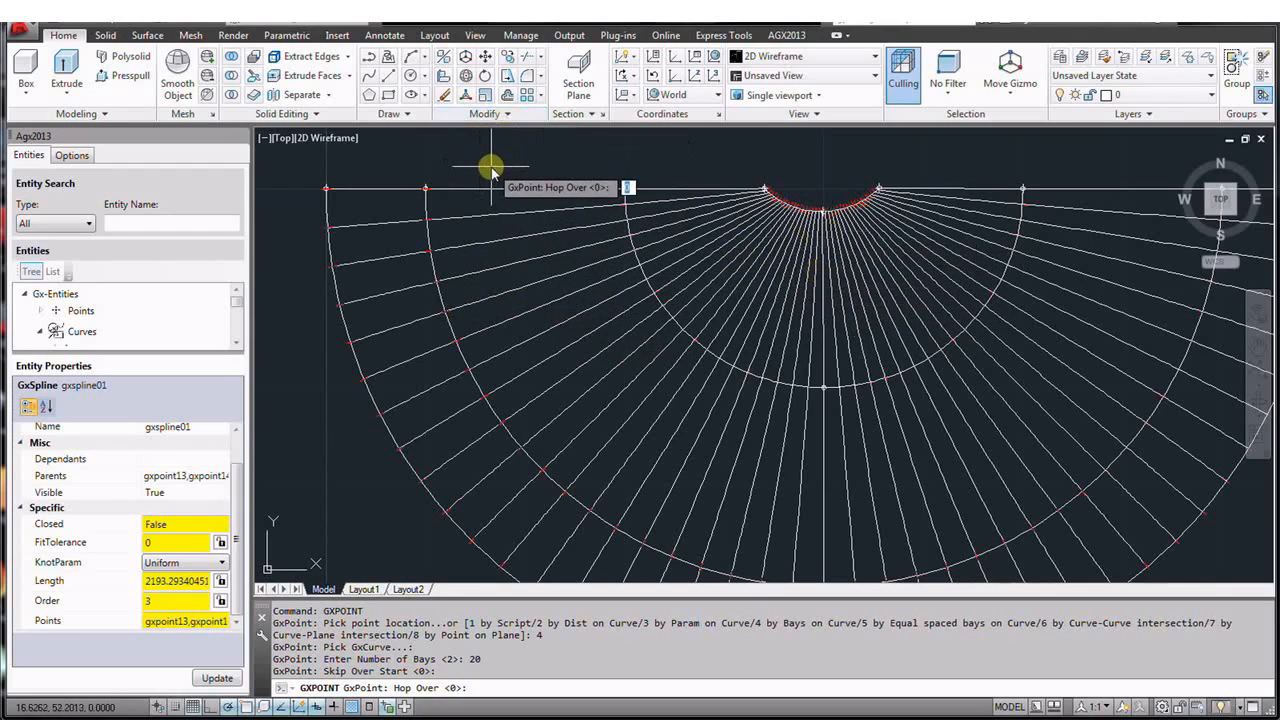
{"action": "key", "text": "Return"}
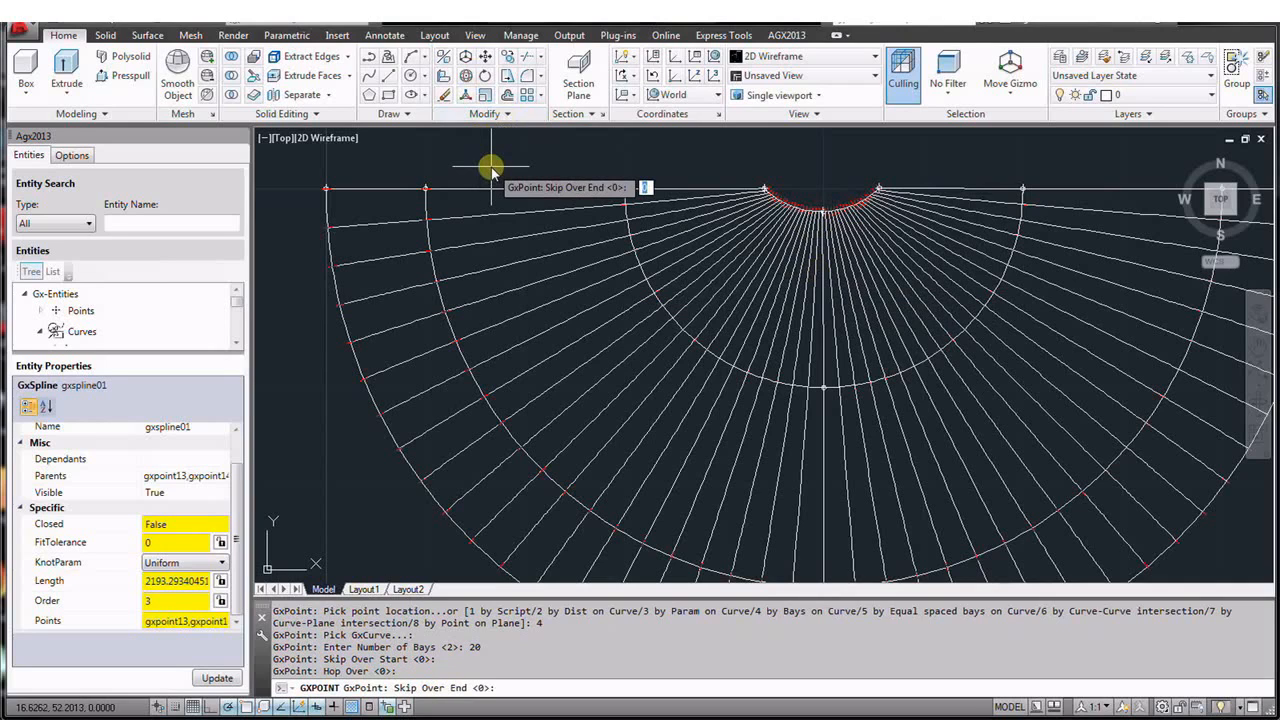
{"action": "key", "text": "Return"}
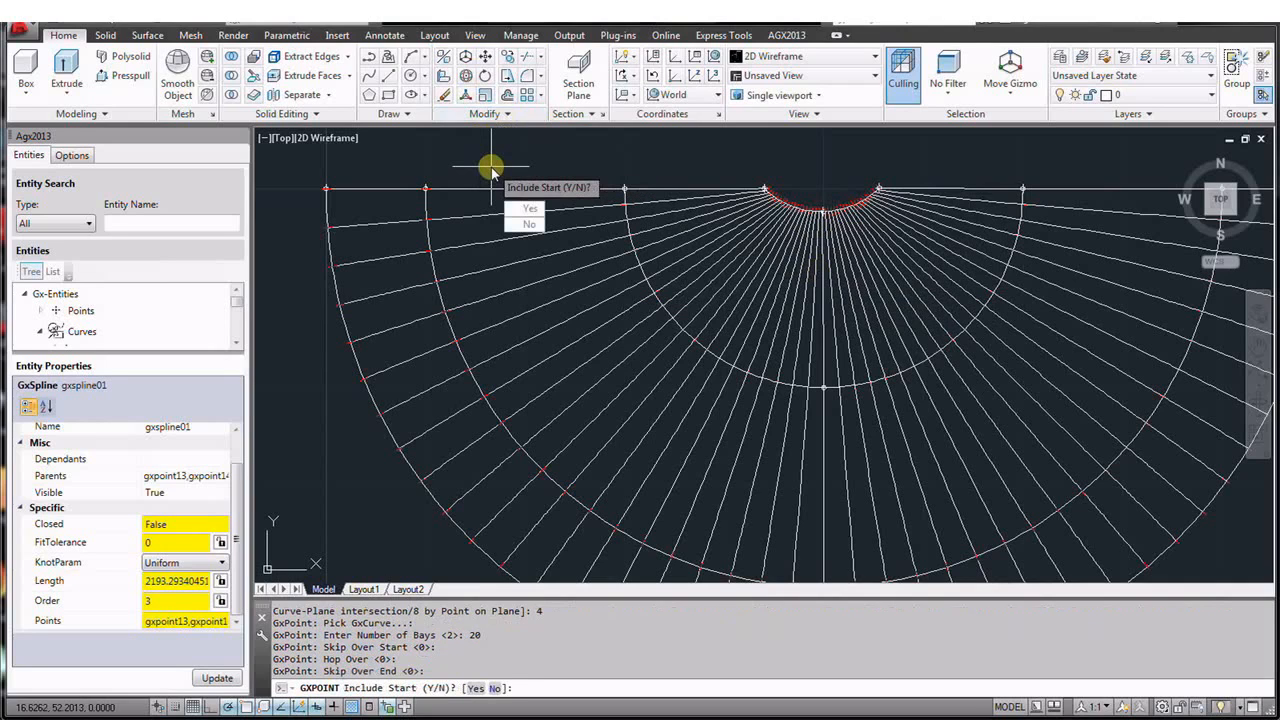
{"action": "type", "text": "y"}
{"action": "key", "text": "Return"}
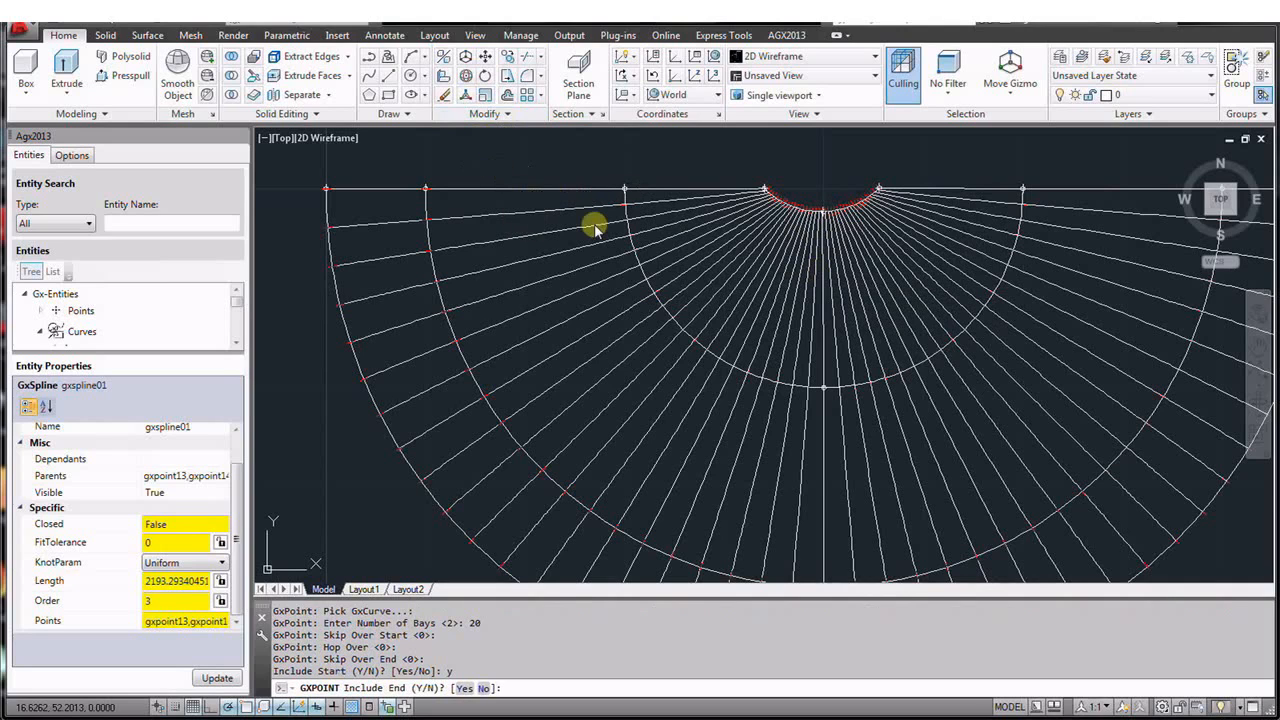
{"action": "type", "text": "y"}
{"action": "key", "text": "Return"}
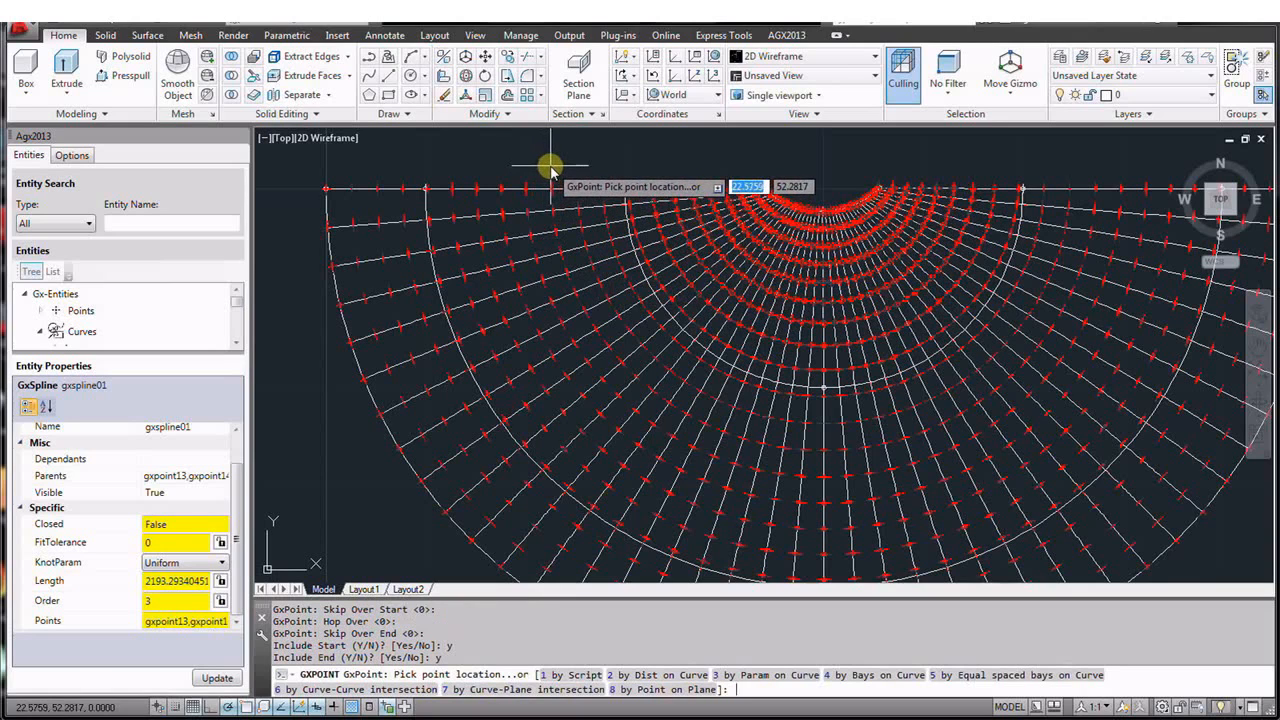
{"action": "key", "text": "Escape"}
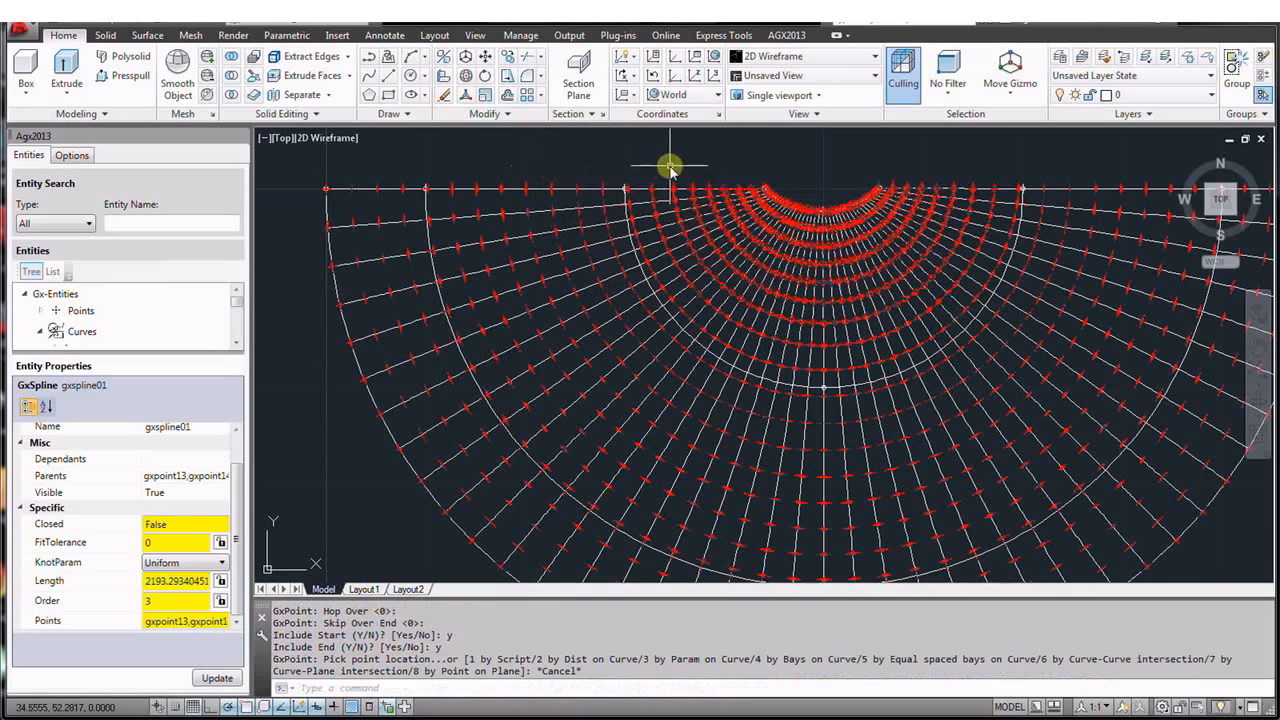
- Regenerate the display in the SE Isometric view and examine the grid of points along the splines
{"action": "left_click", "coordinate": [1233, 213]}
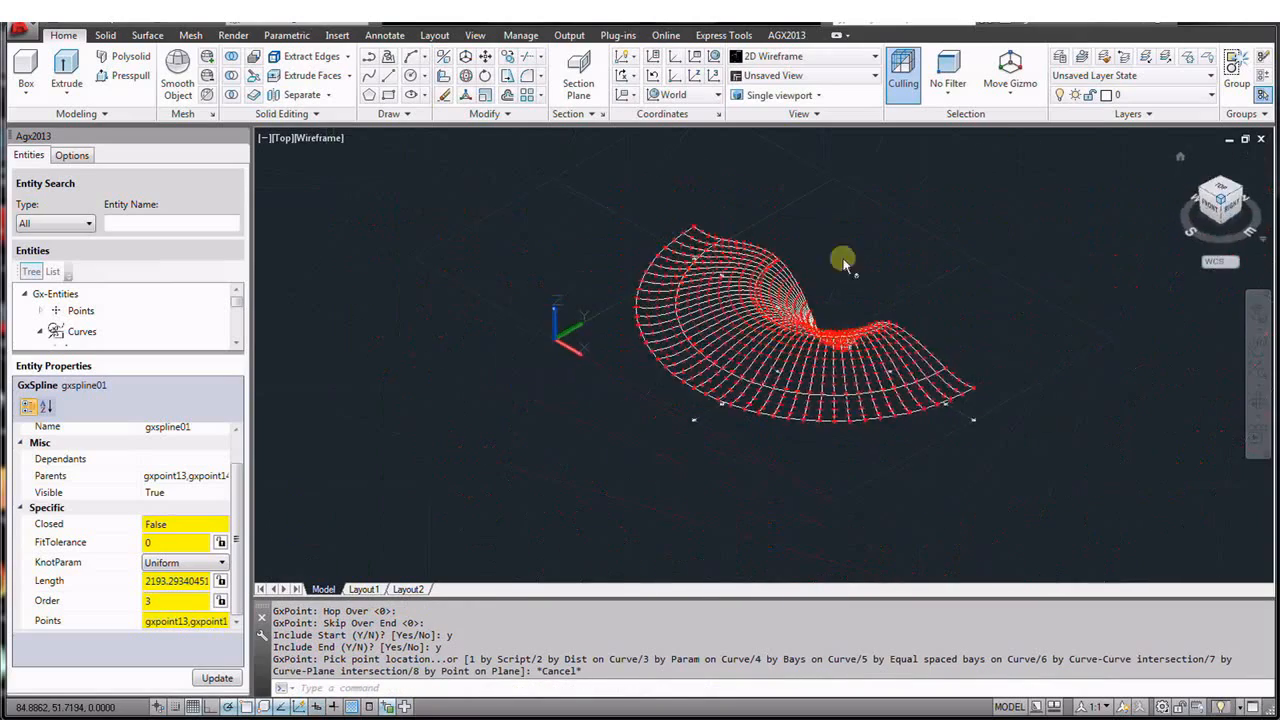
{"action": "scroll", "coordinate": [755, 337], "scroll_direction": "up", "scroll_amount": 8}
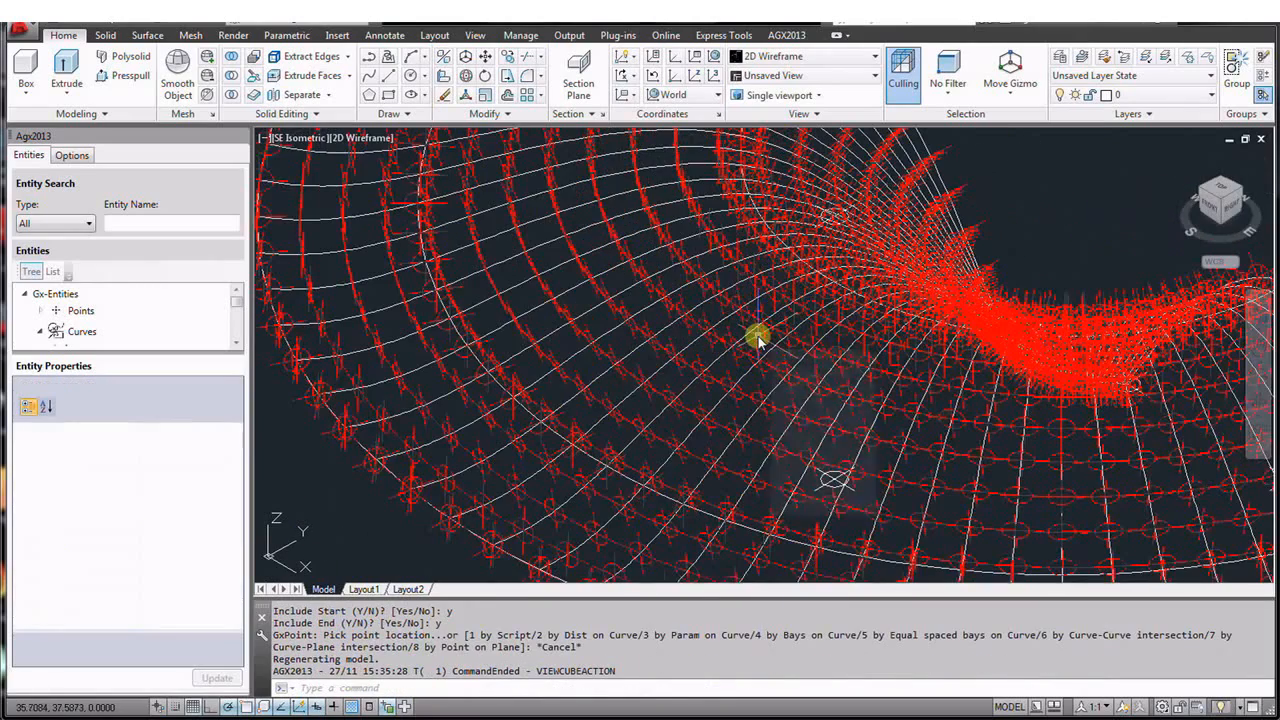
{"action": "type", "text": "regen"}
{"action": "key", "text": "Return"}
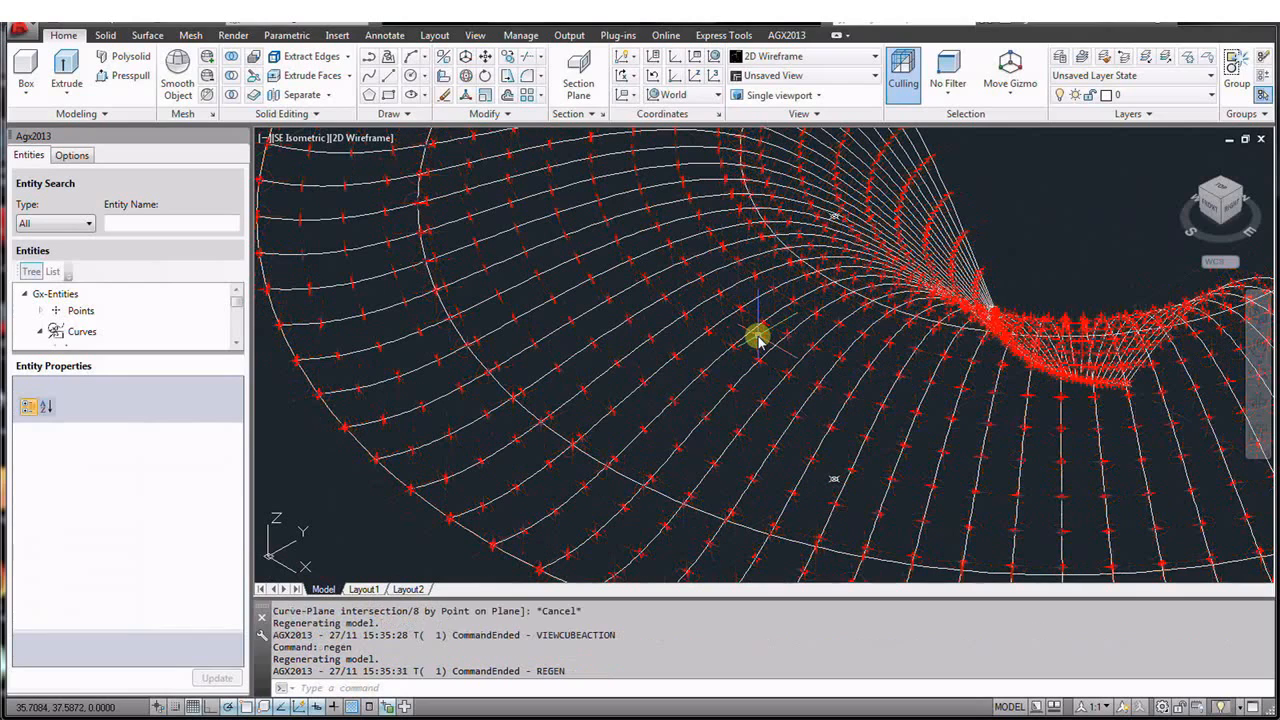
{"action": "scroll", "coordinate": [570, 368], "scroll_direction": "down", "scroll_amount": 5}
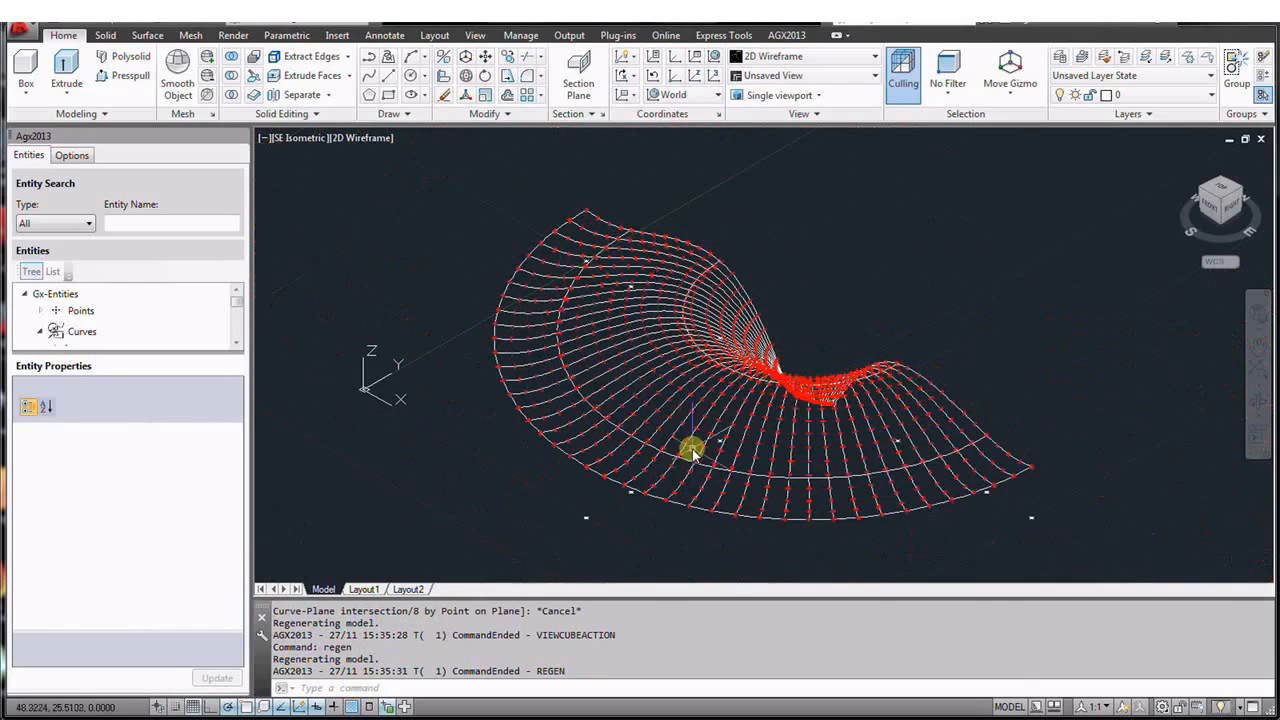
{"action": "scroll", "coordinate": [736, 260], "scroll_direction": "up", "scroll_amount": 5}
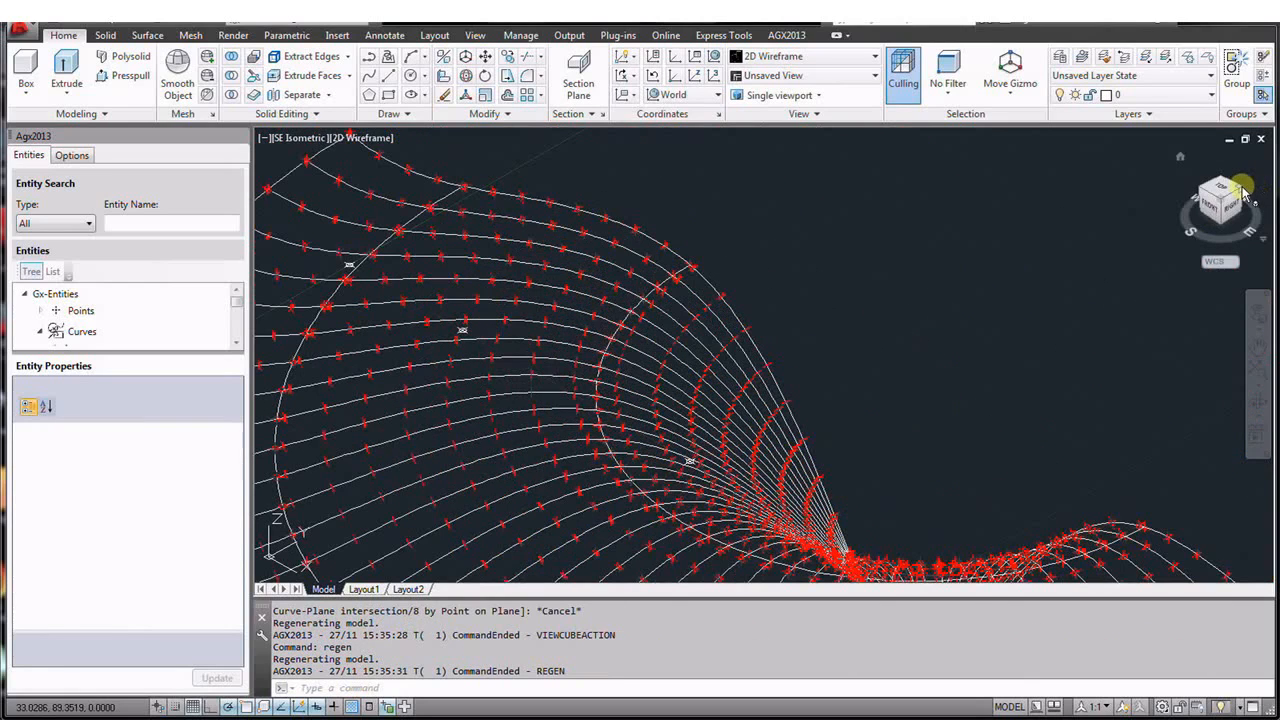
{"action": "scroll", "coordinate": [955, 234], "scroll_direction": "down", "scroll_amount": 2}
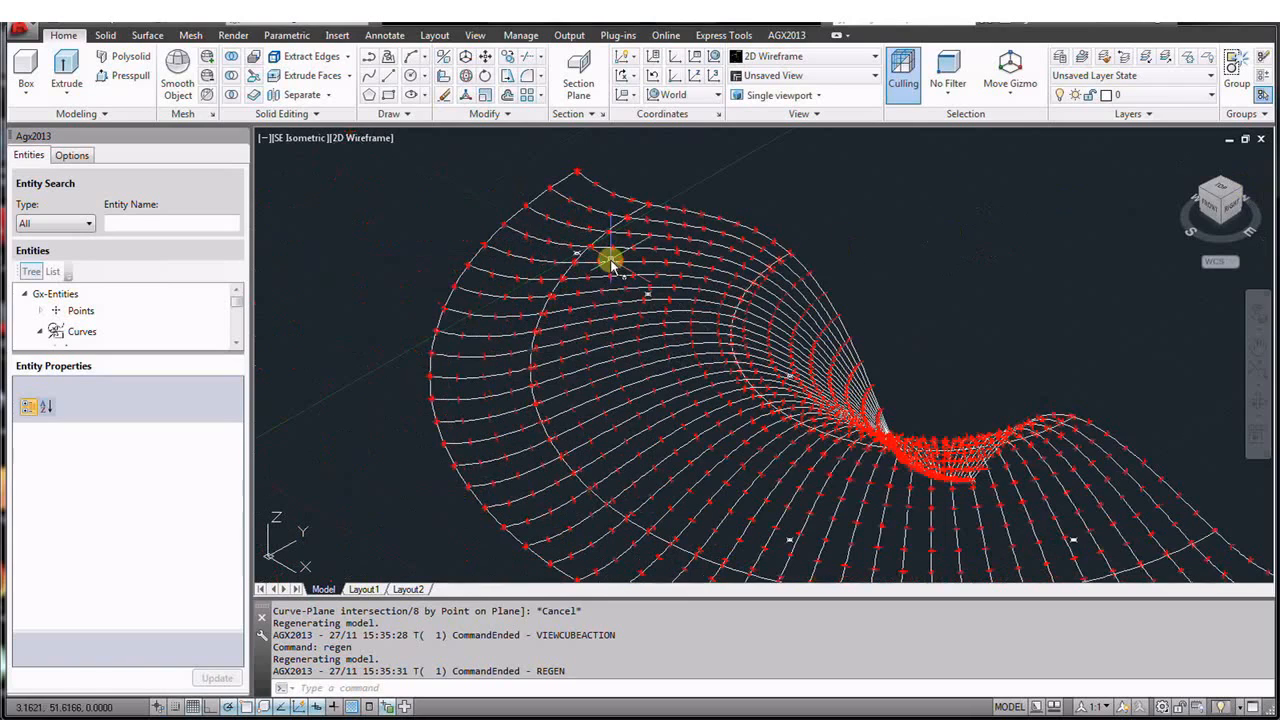
{"action": "scroll", "coordinate": [611, 263], "scroll_direction": "up", "scroll_amount": 3}
{"action": "scroll", "coordinate": [611, 263], "scroll_direction": "down", "scroll_amount": 2}
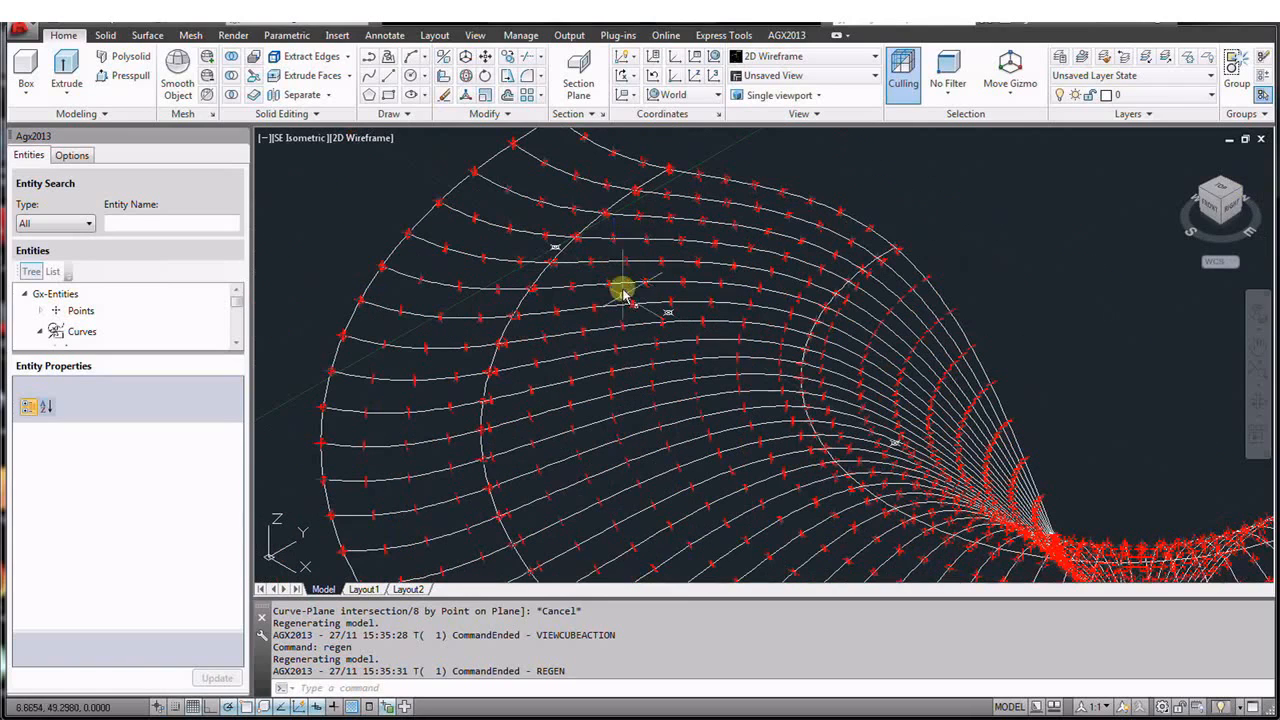
{"action": "mouse_move", "coordinate": [603, 340]}
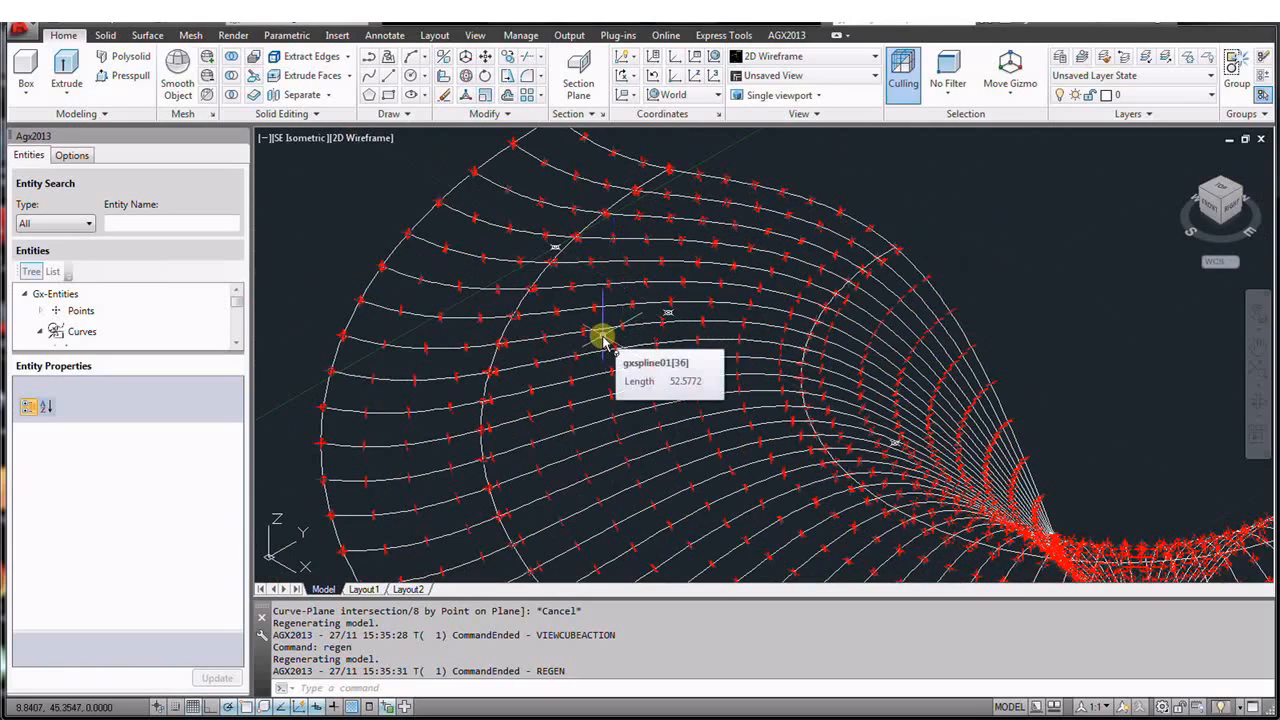
- Create a GxPolyLine by Grid on Point matrix, picking the bay points of gxpoint17 as its only point set
{"action": "type", "text": "gxpoly"}
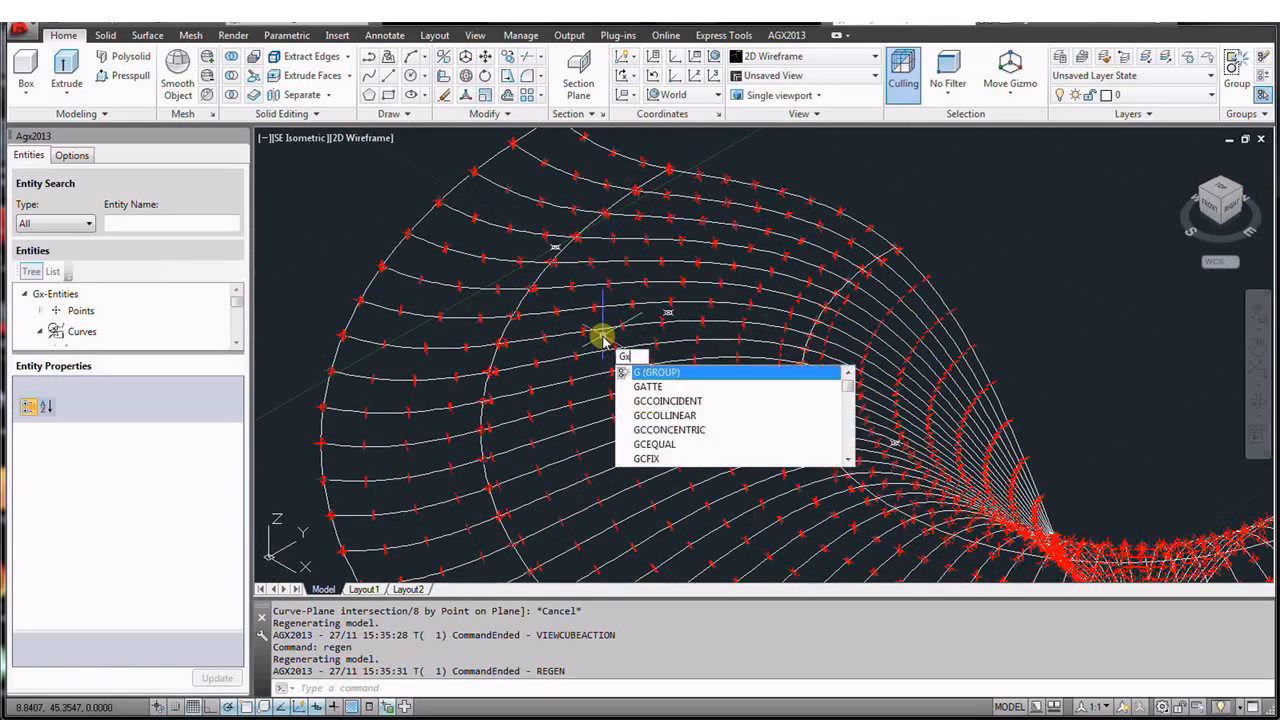
{"action": "key", "text": "Return"}
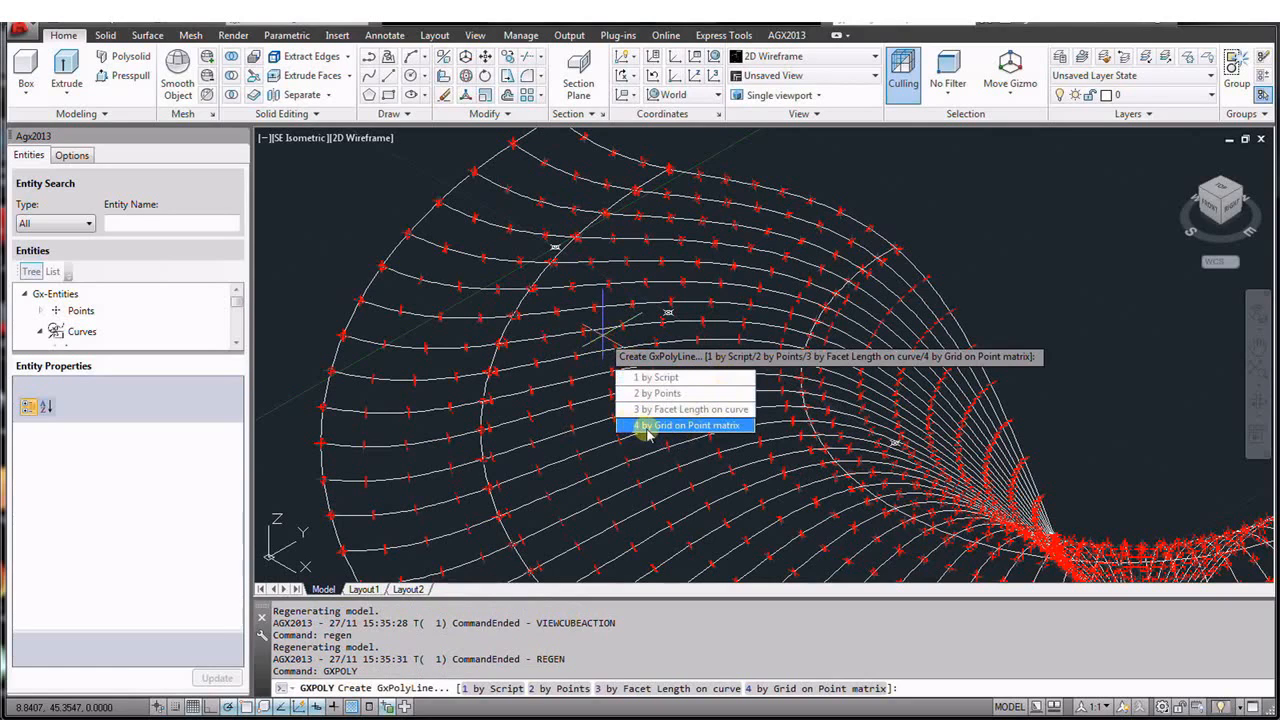
{"action": "left_click", "coordinate": [685, 428]}
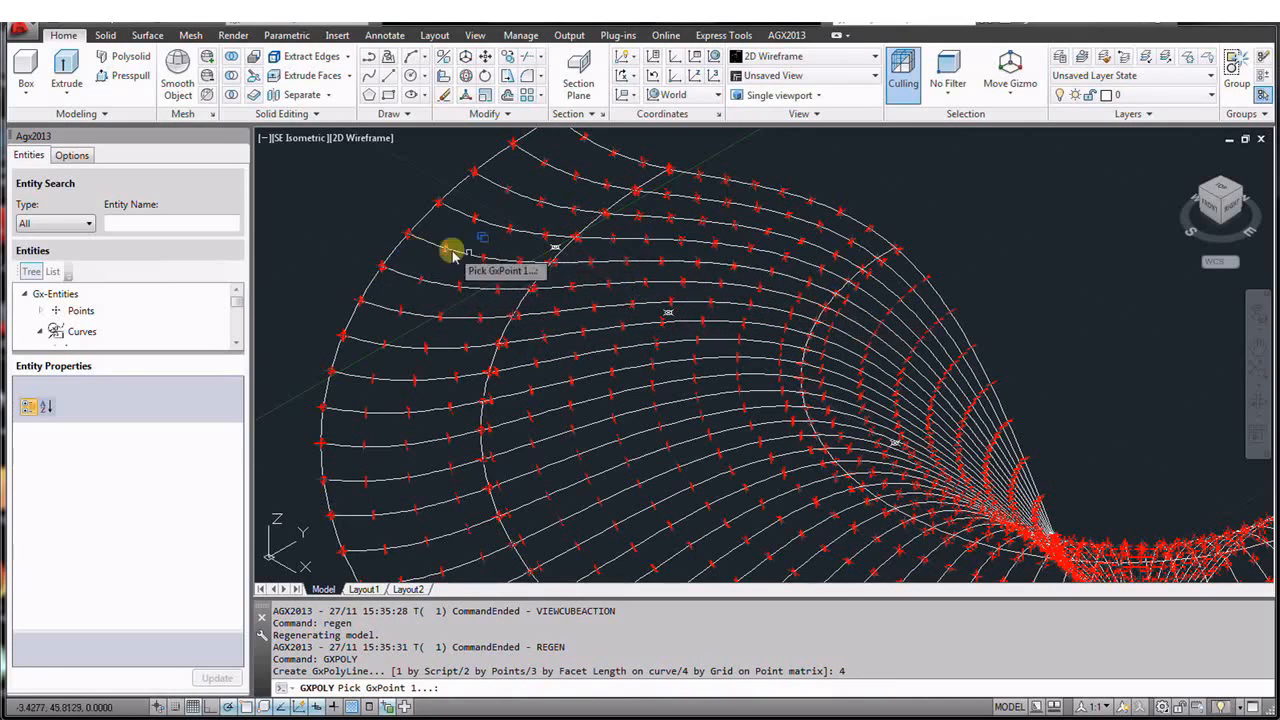
{"action": "left_click", "coordinate": [438, 322]}
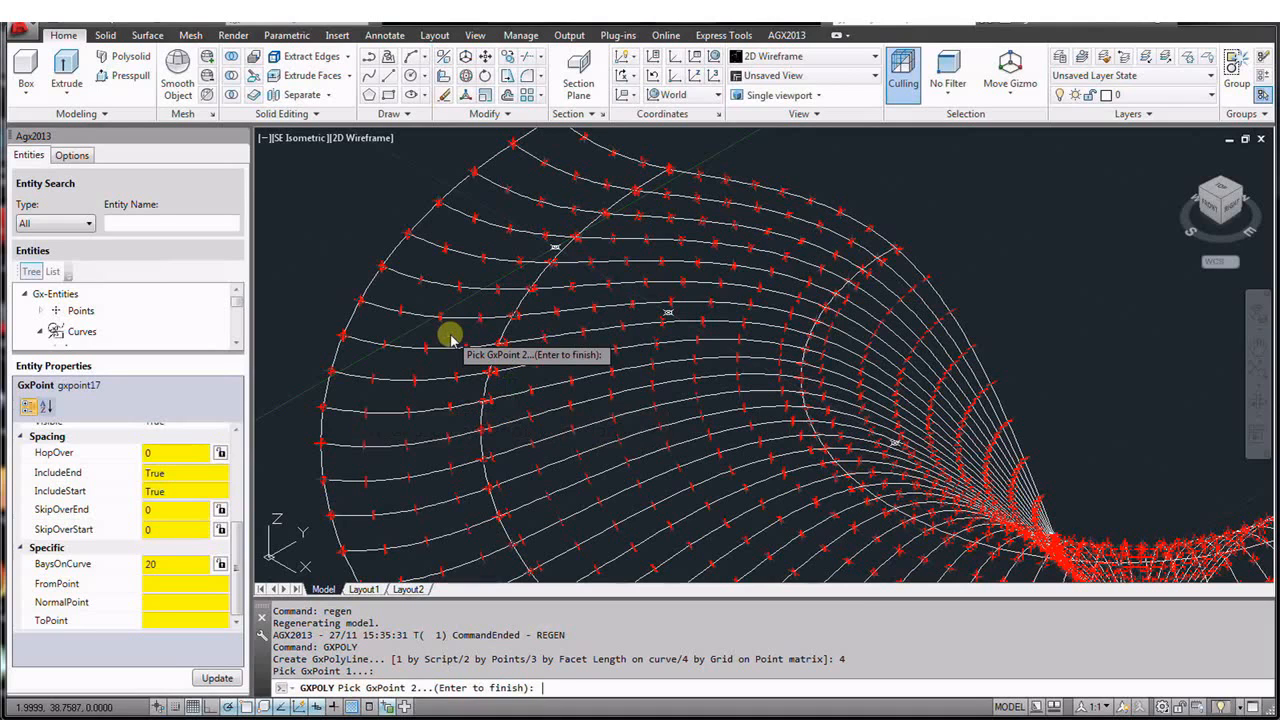
{"action": "key", "text": "Return"}
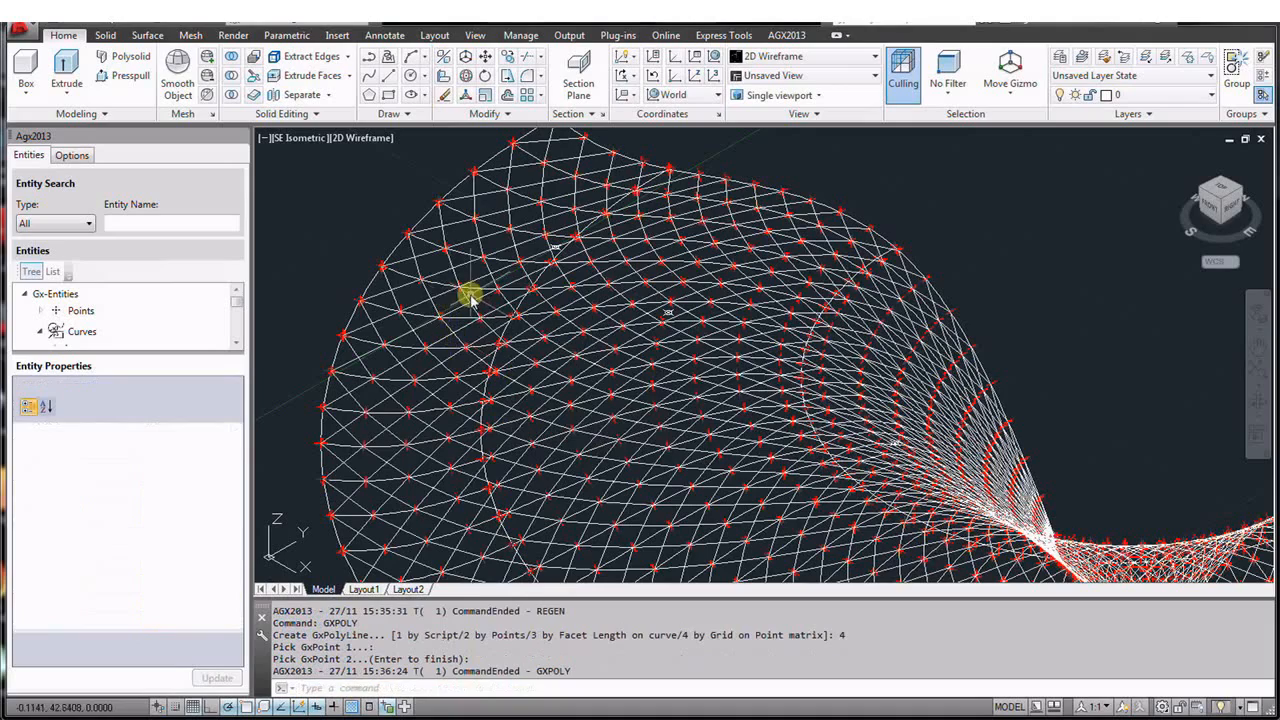
- Regenerate the display in the Top view and examine the polyline grid around the inner arc and along the straight edge
{"action": "left_click", "coordinate": [1219, 190]}
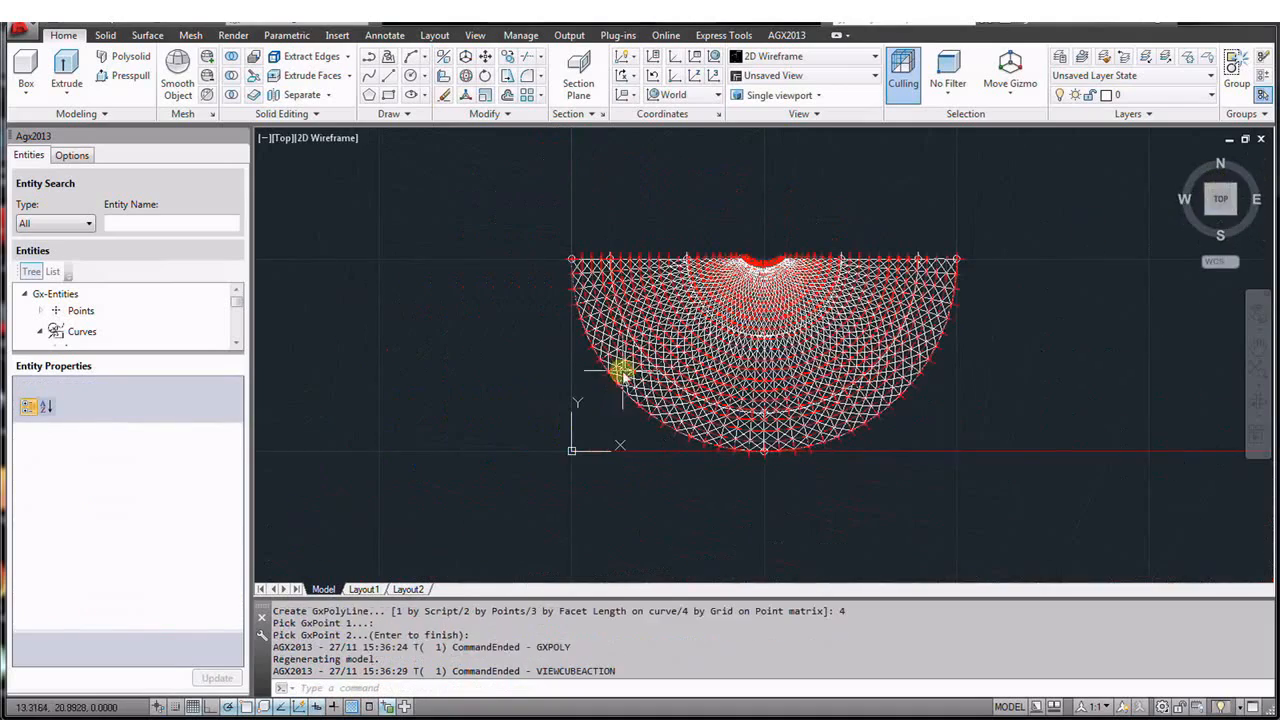
{"action": "scroll", "coordinate": [710, 335], "scroll_direction": "up", "scroll_amount": 3}
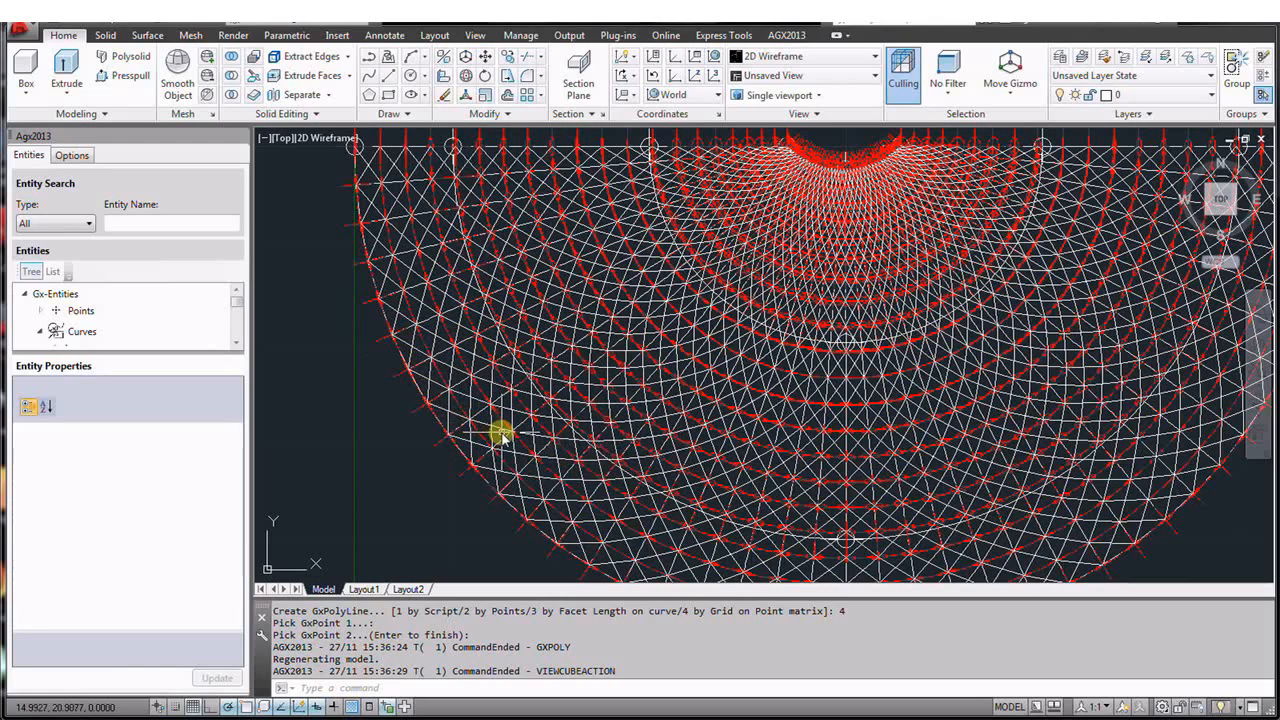
{"action": "scroll", "coordinate": [725, 333], "scroll_direction": "down", "scroll_amount": 3}
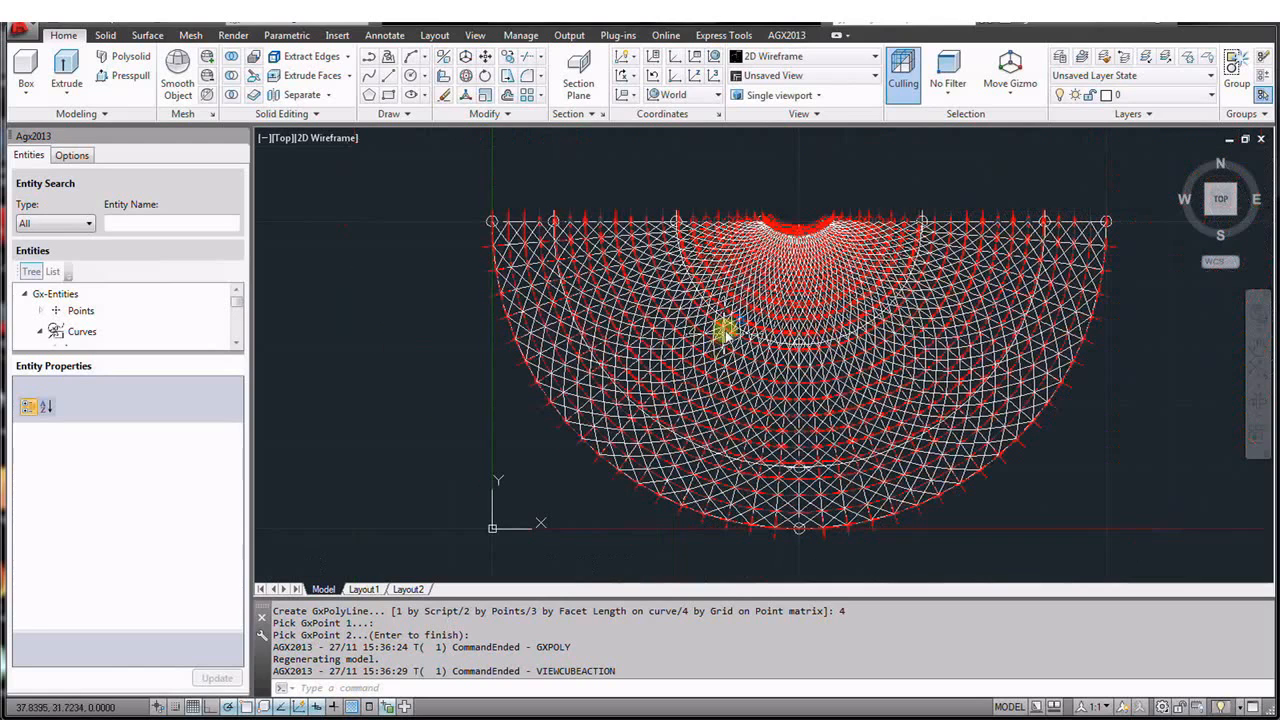
{"action": "scroll", "coordinate": [798, 225], "scroll_direction": "up", "scroll_amount": 3}
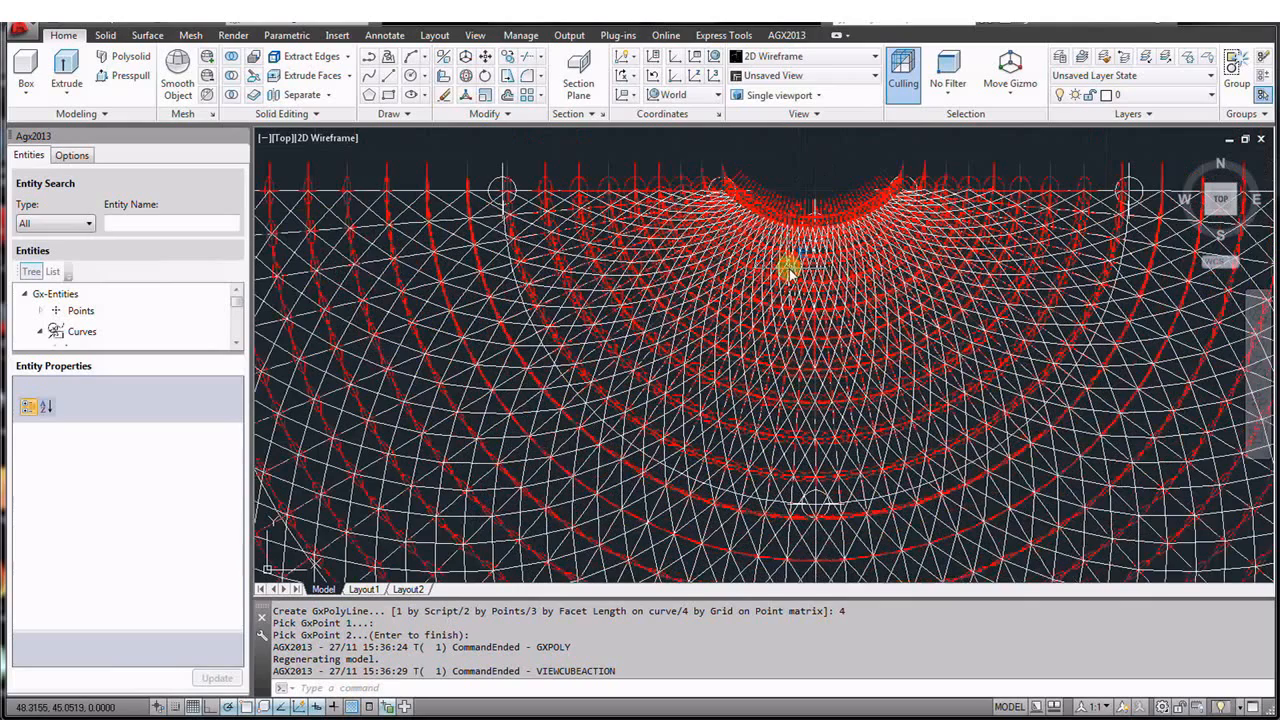
{"action": "type", "text": "en"}
{"action": "key", "text": "Return"}
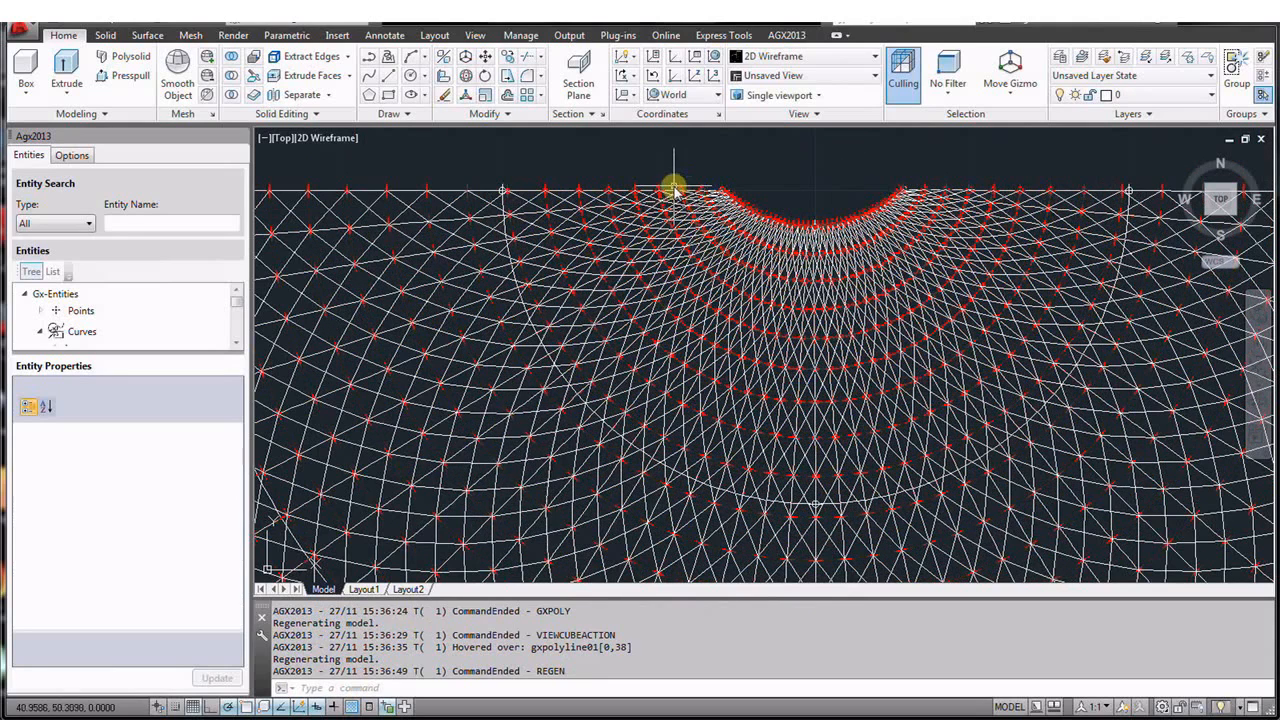
{"action": "scroll", "coordinate": [668, 178], "scroll_direction": "up", "scroll_amount": 2}
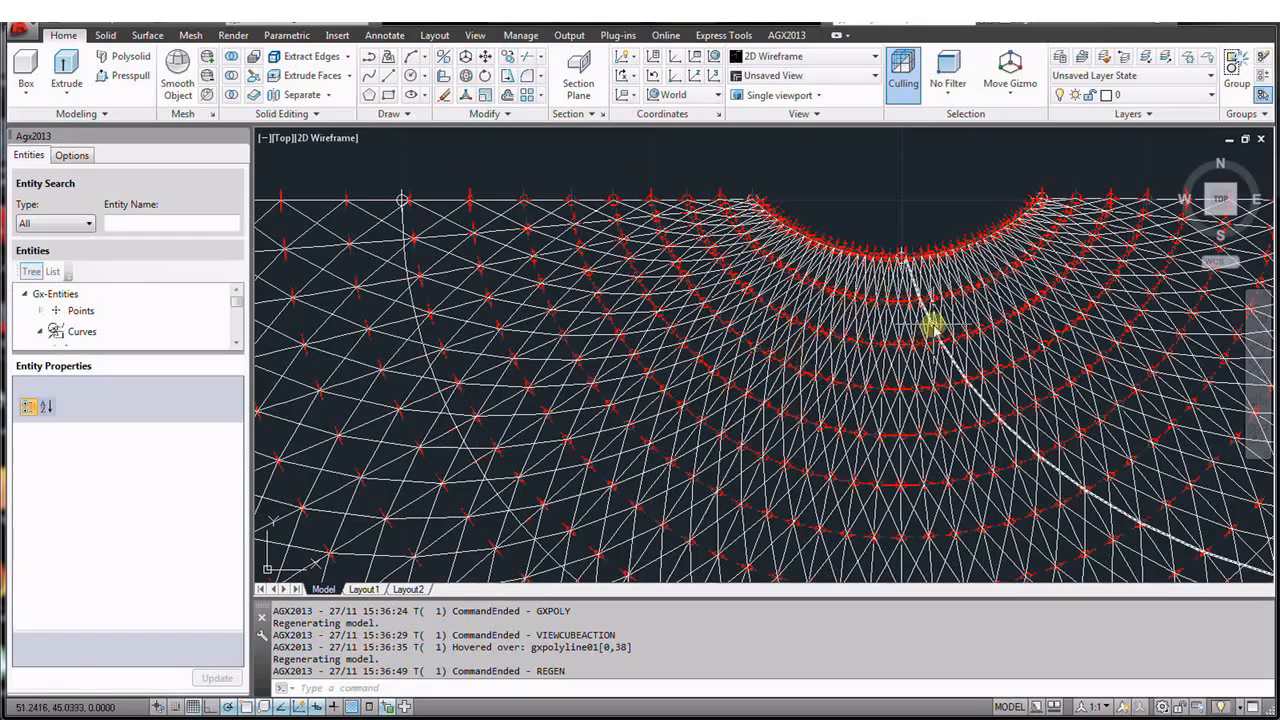
{"action": "scroll", "coordinate": [934, 323], "scroll_direction": "down", "scroll_amount": 1}
{"action": "scroll", "coordinate": [930, 265], "scroll_direction": "down", "scroll_amount": 1}
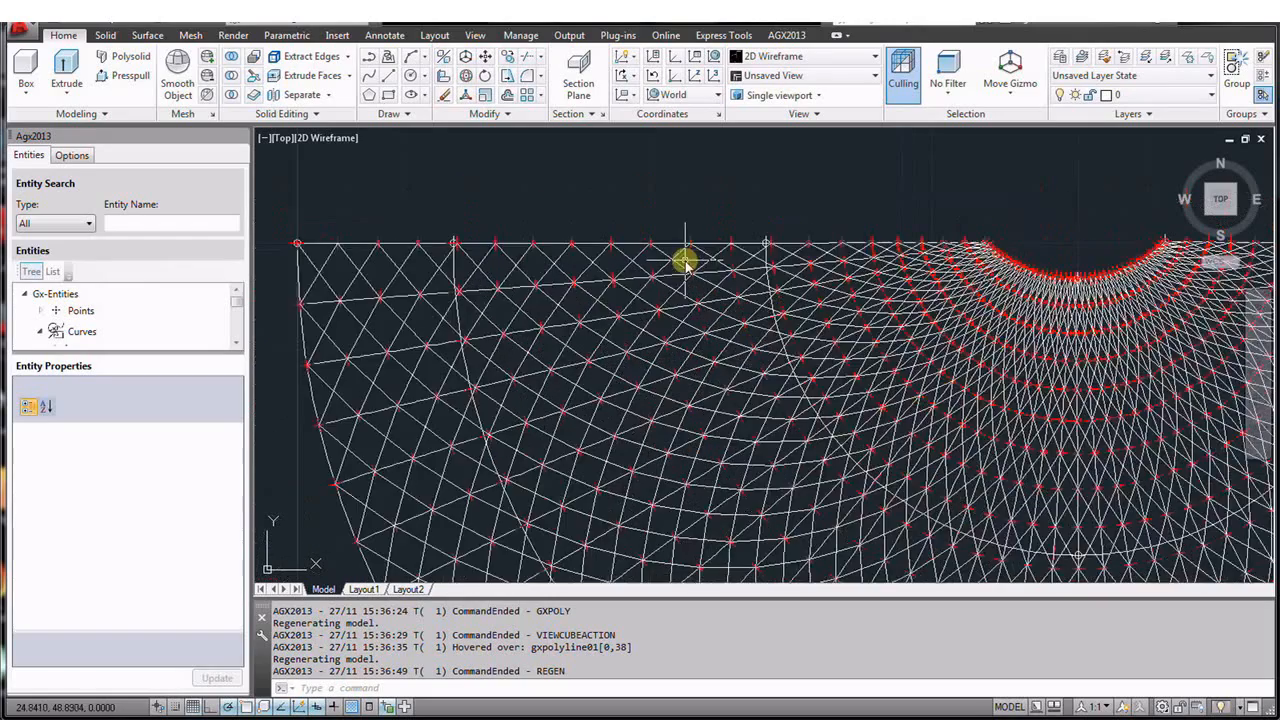
{"action": "scroll", "coordinate": [686, 263], "scroll_direction": "up", "scroll_amount": 3}
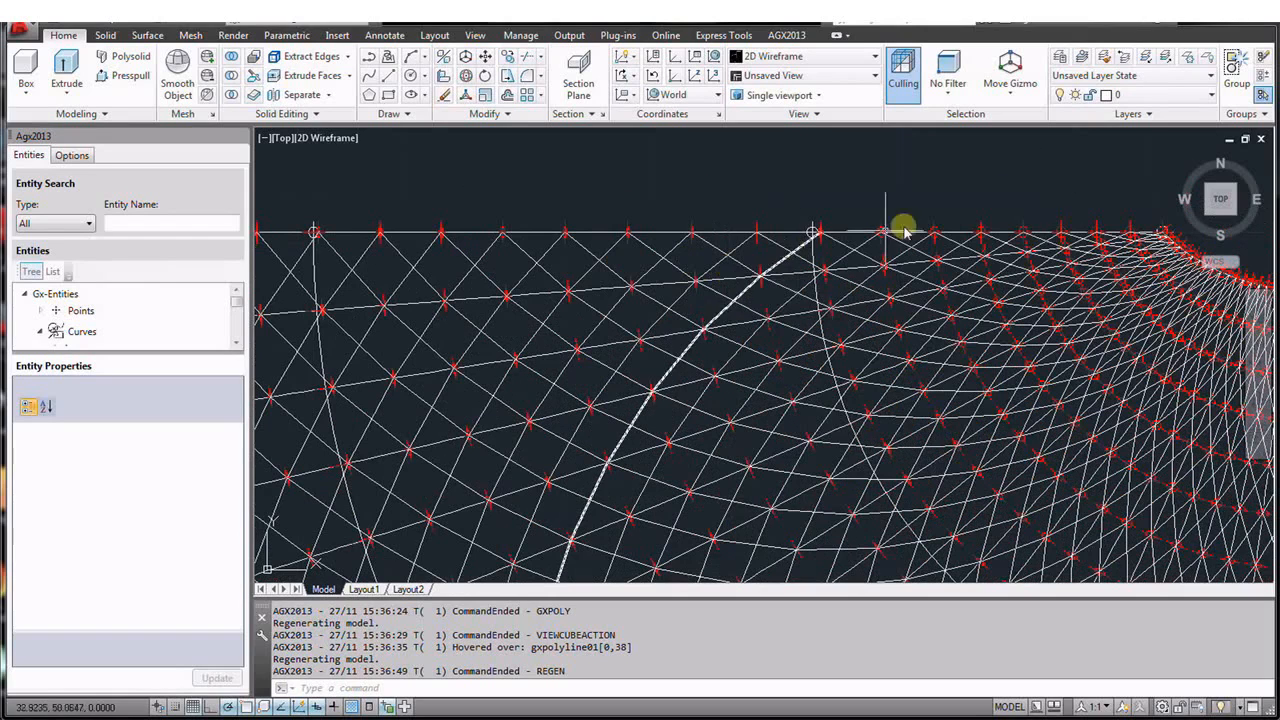
- Examine the grid's open edge and inner arc from the NW Isometric view and from a view rotated towards the back
{"action": "left_click", "coordinate": [1208, 194]}
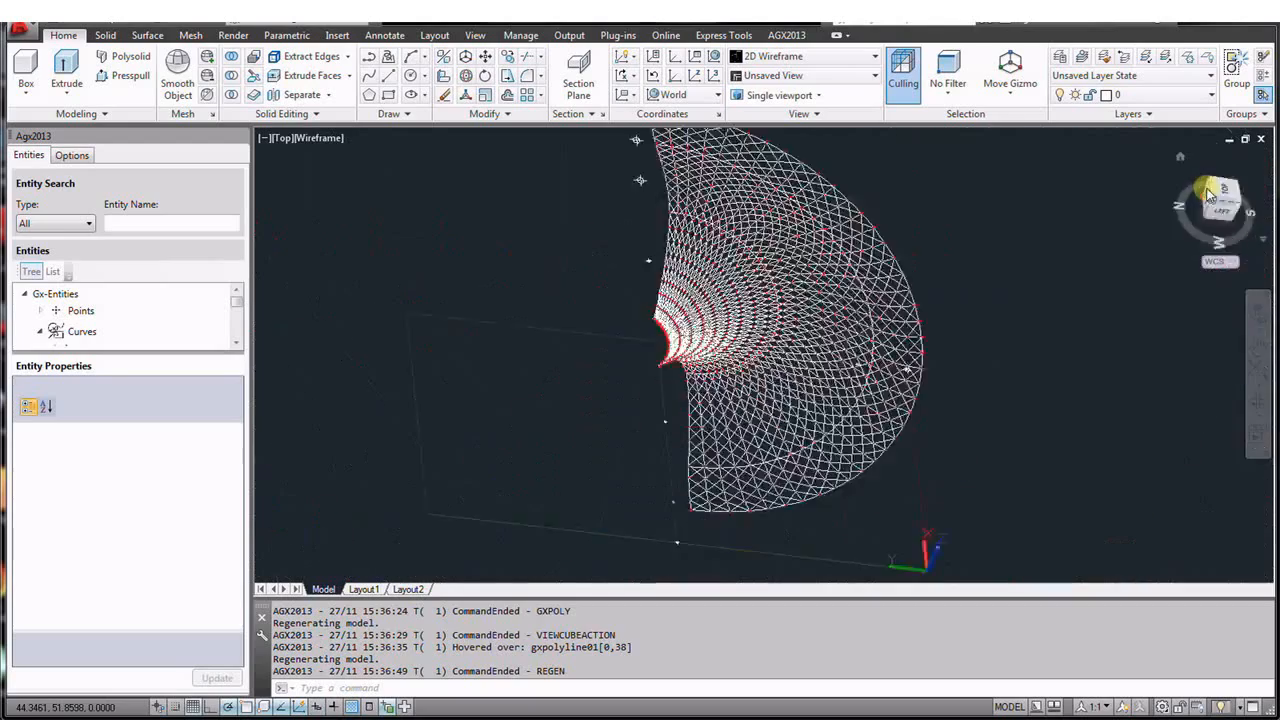
{"action": "scroll", "coordinate": [765, 423], "scroll_direction": "up", "scroll_amount": 4}
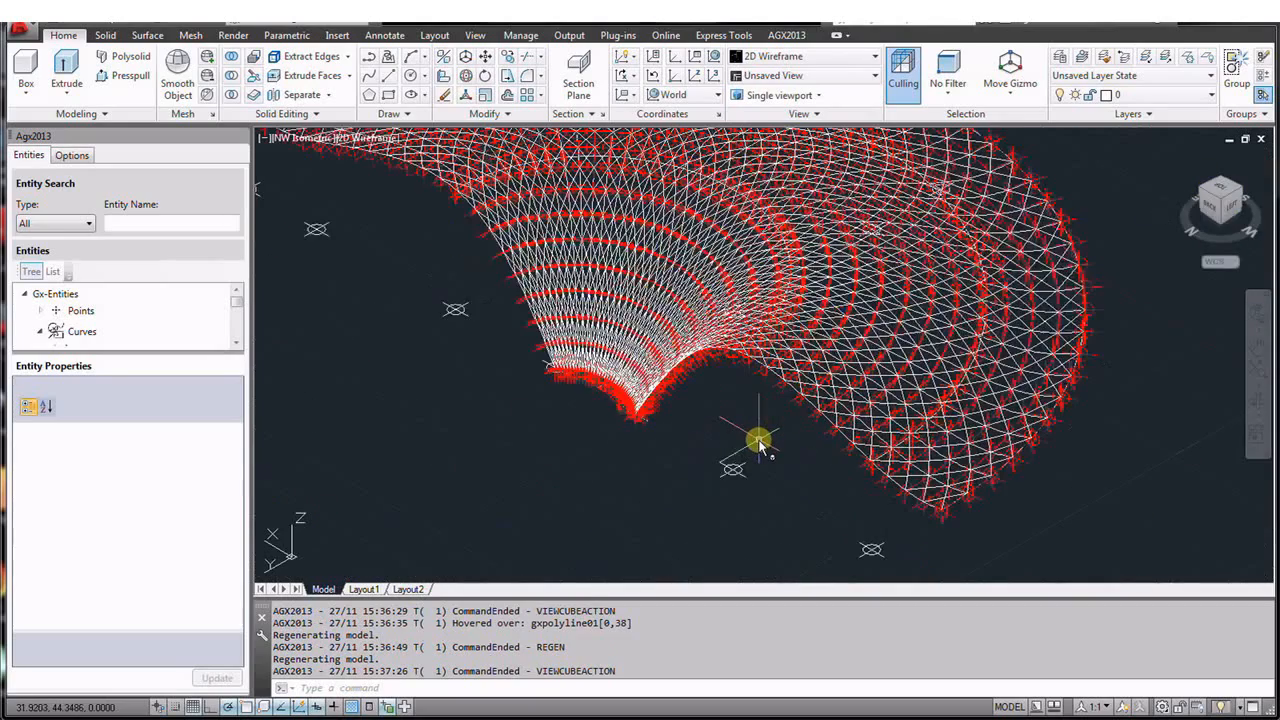
{"action": "scroll", "coordinate": [759, 443], "scroll_direction": "up", "scroll_amount": 3}
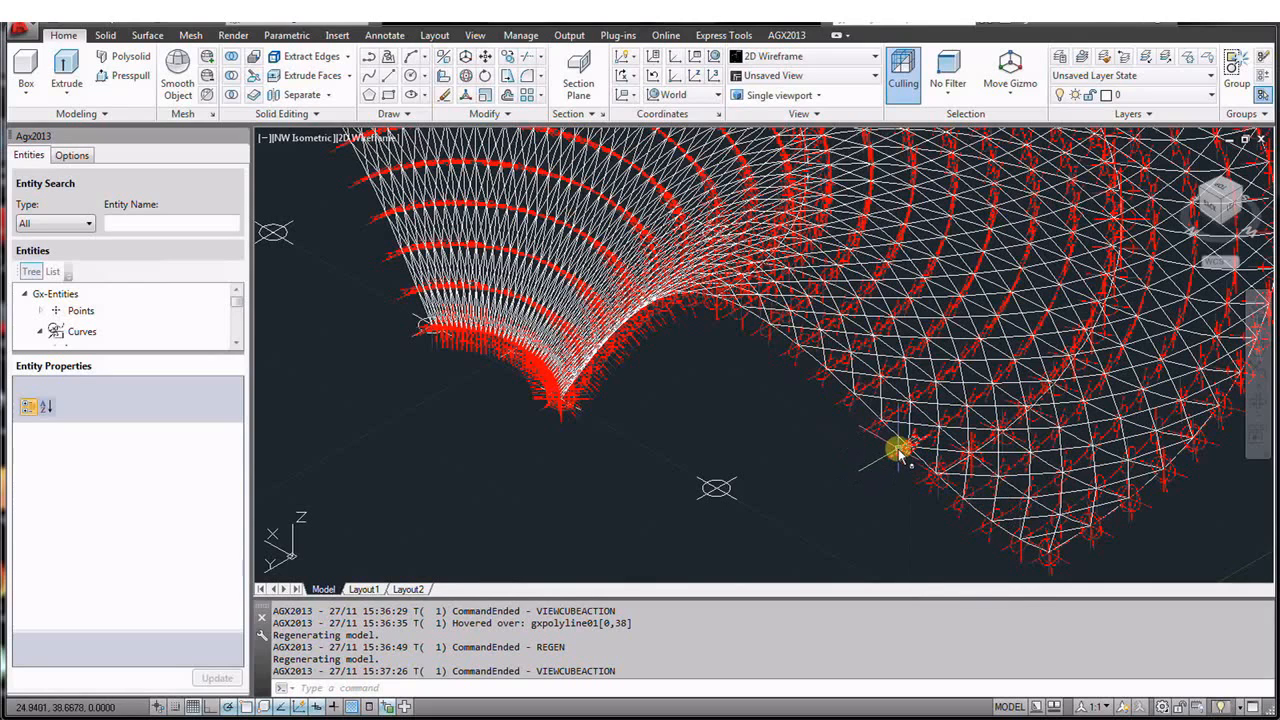
{"action": "mouse_move", "coordinate": [899, 452]}
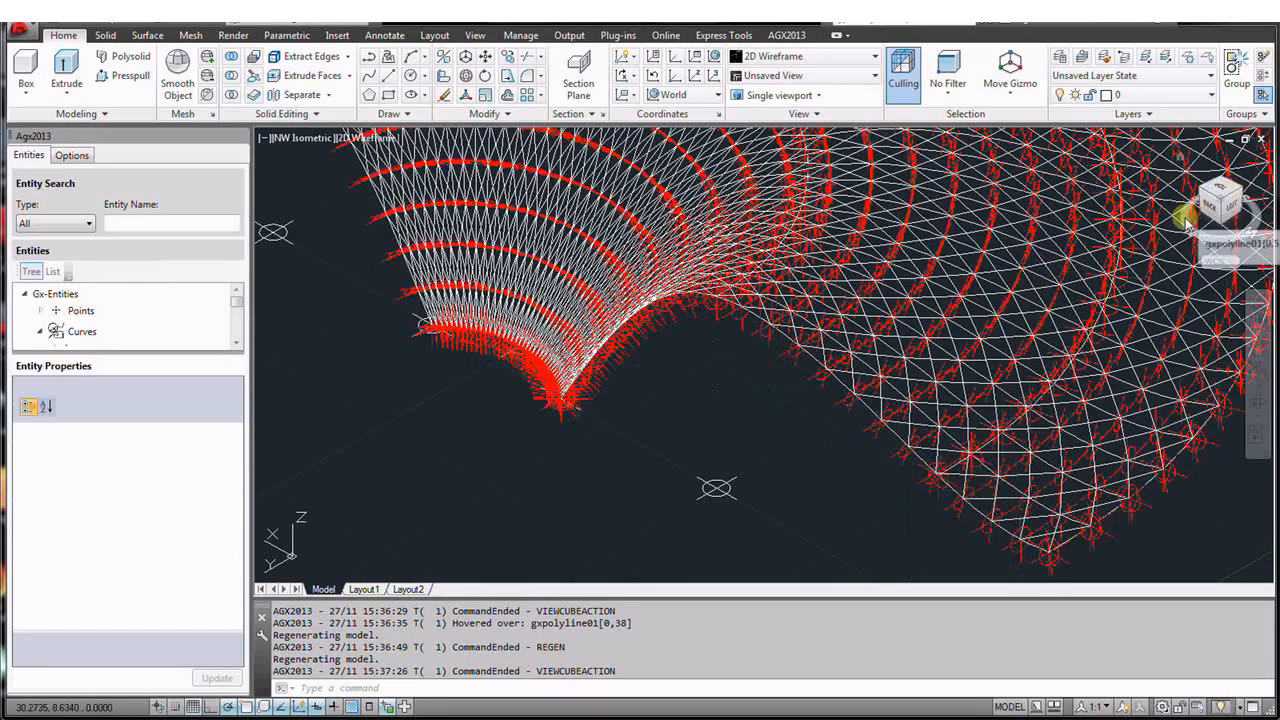
{"action": "left_click_drag", "start_coordinate": [1186, 222], "coordinate": [1268, 240]}
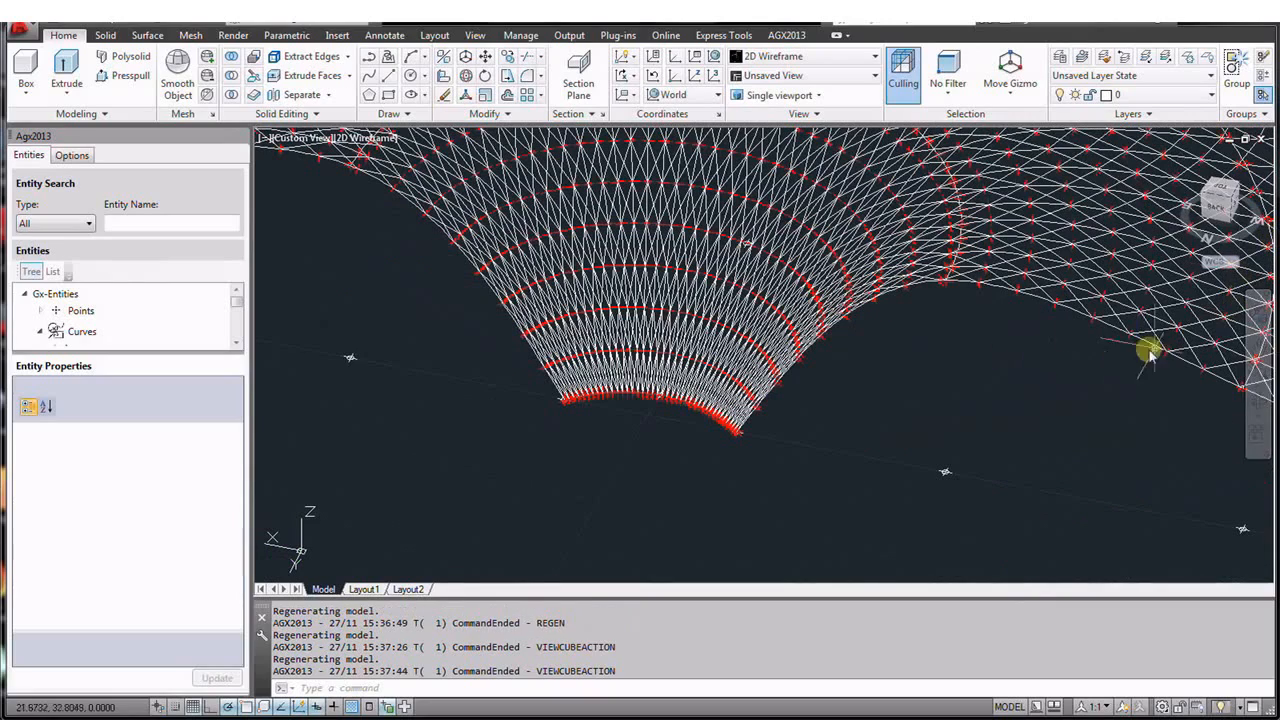
{"action": "left_click", "coordinate": [1254, 347]}
{"action": "left_click_drag", "start_coordinate": [1026, 366], "coordinate": [731, 372]}
{"action": "key", "text": "Escape"}
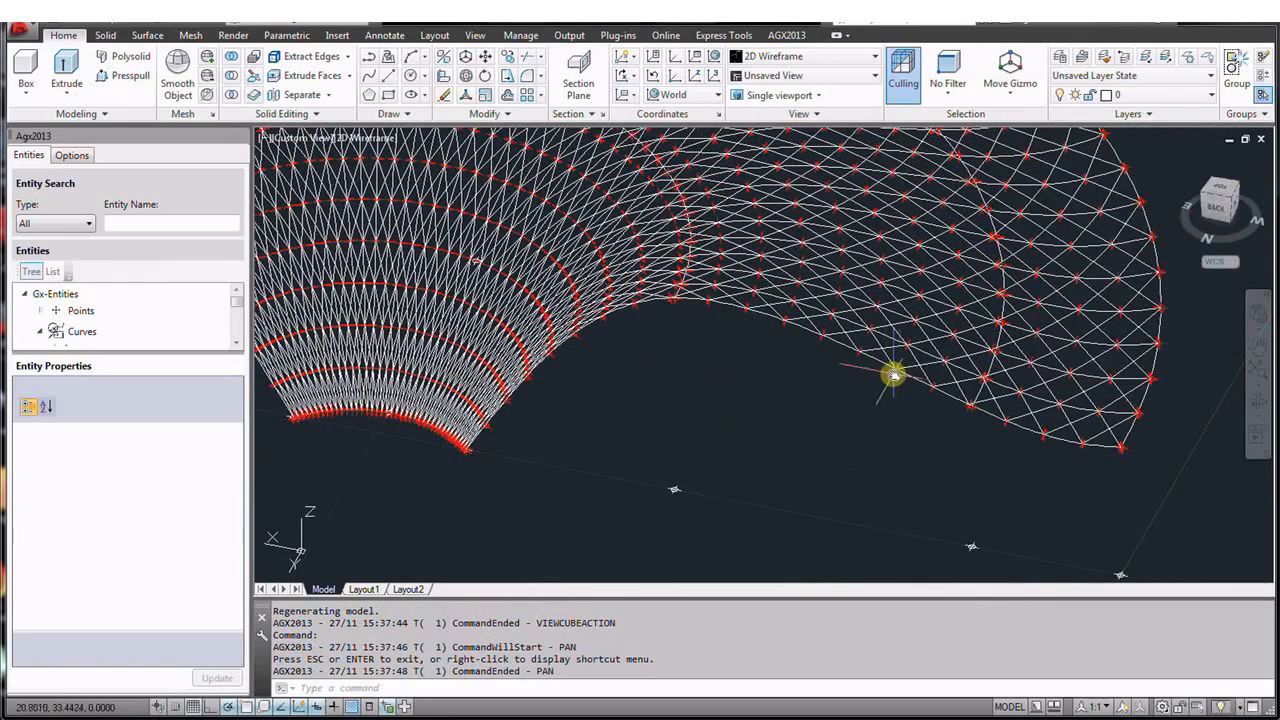
- Set FromPoint of gxpoint17 to gxpoint14 and update the point grid
{"action": "mouse_move", "coordinate": [892, 374]}
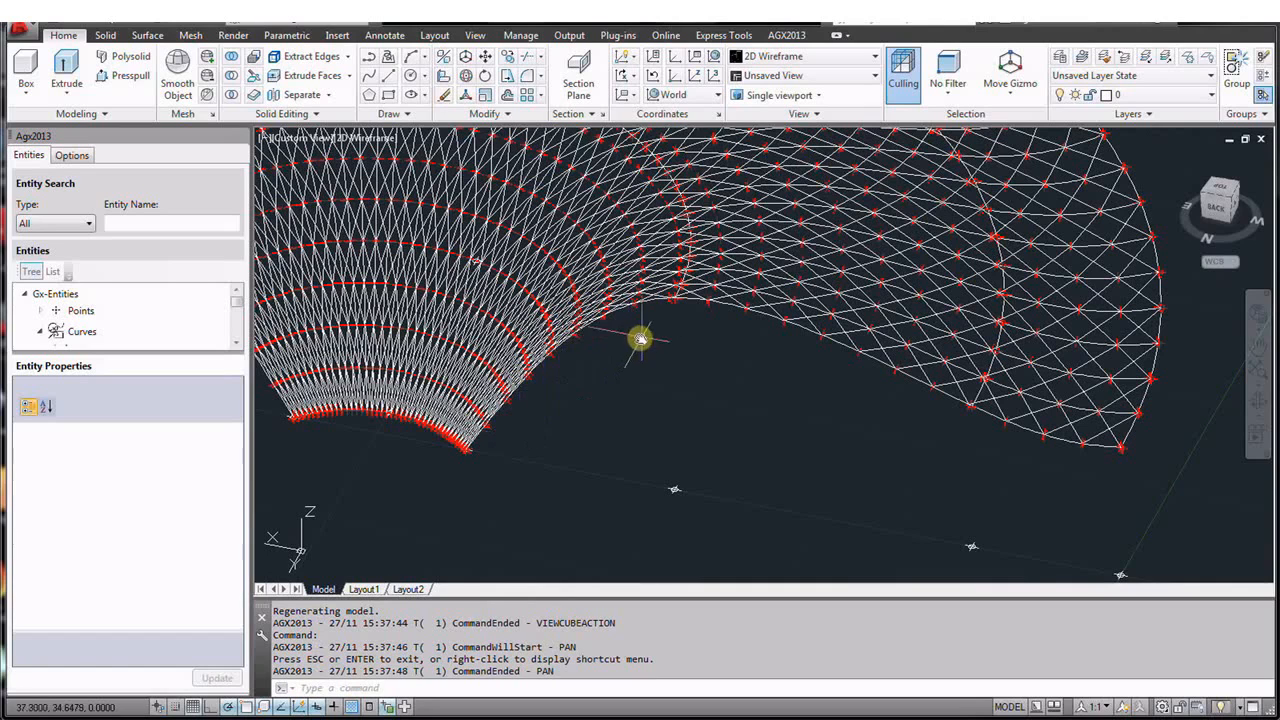
{"action": "scroll", "coordinate": [678, 290], "scroll_direction": "up", "scroll_amount": 5}
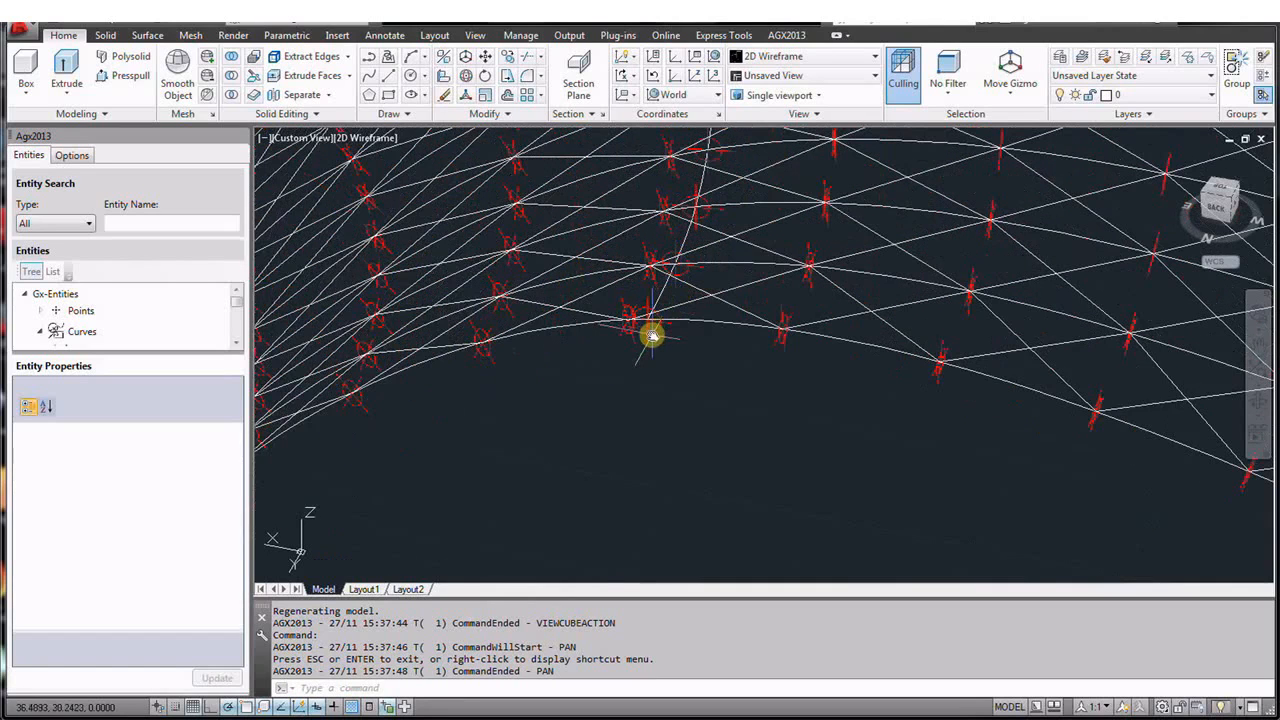
{"action": "scroll", "coordinate": [718, 332], "scroll_direction": "down", "scroll_amount": 3}
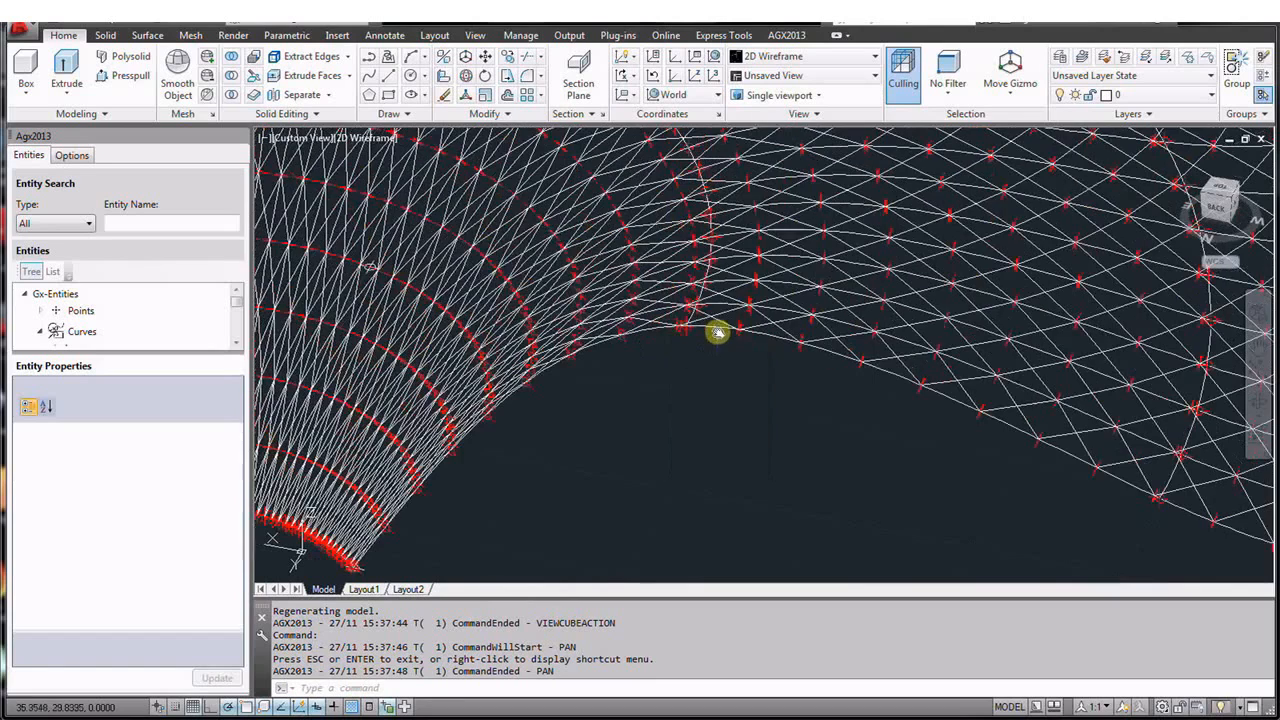
{"action": "scroll", "coordinate": [697, 337], "scroll_direction": "up", "scroll_amount": 3}
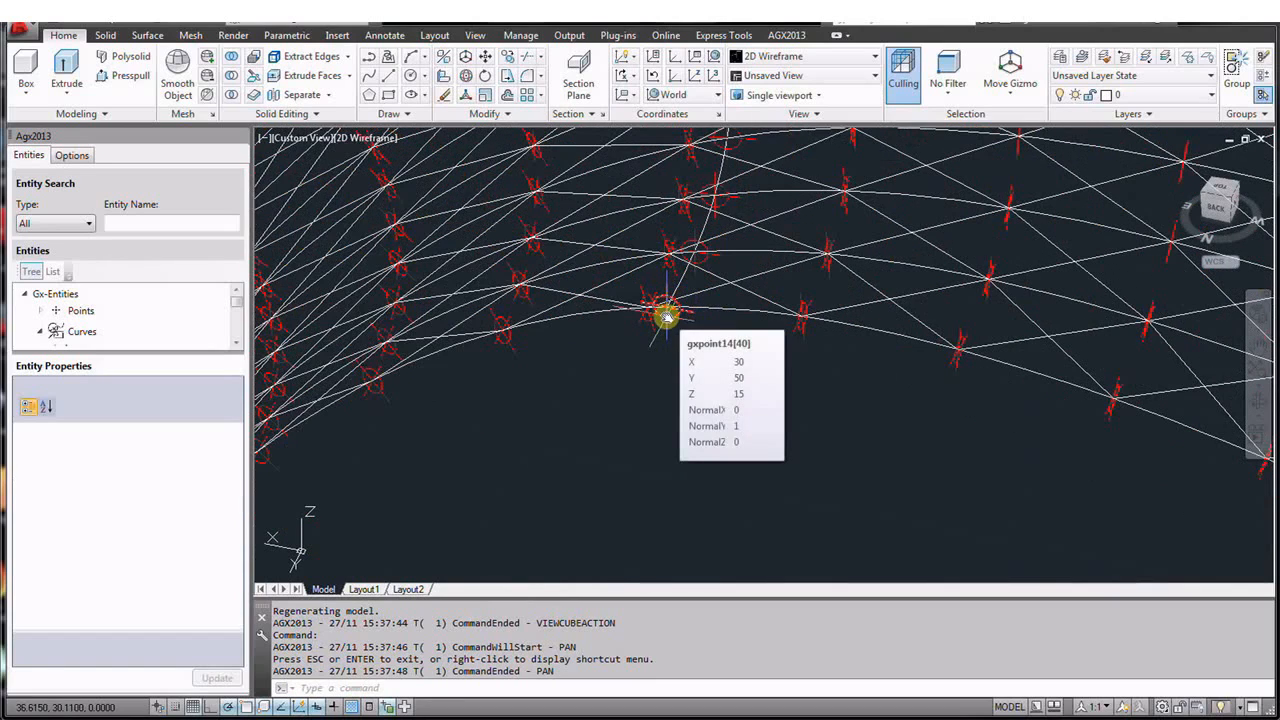
{"action": "scroll", "coordinate": [812, 359], "scroll_direction": "down", "scroll_amount": 2}
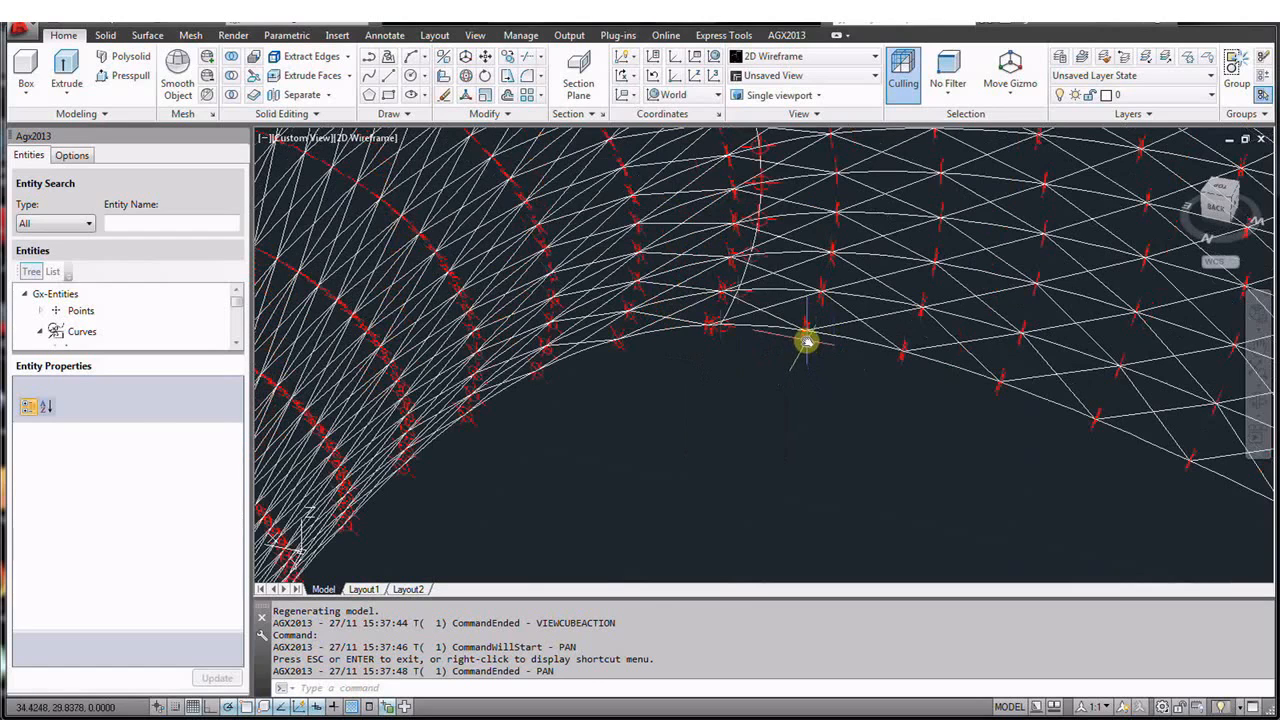
{"action": "left_click", "coordinate": [806, 341]}
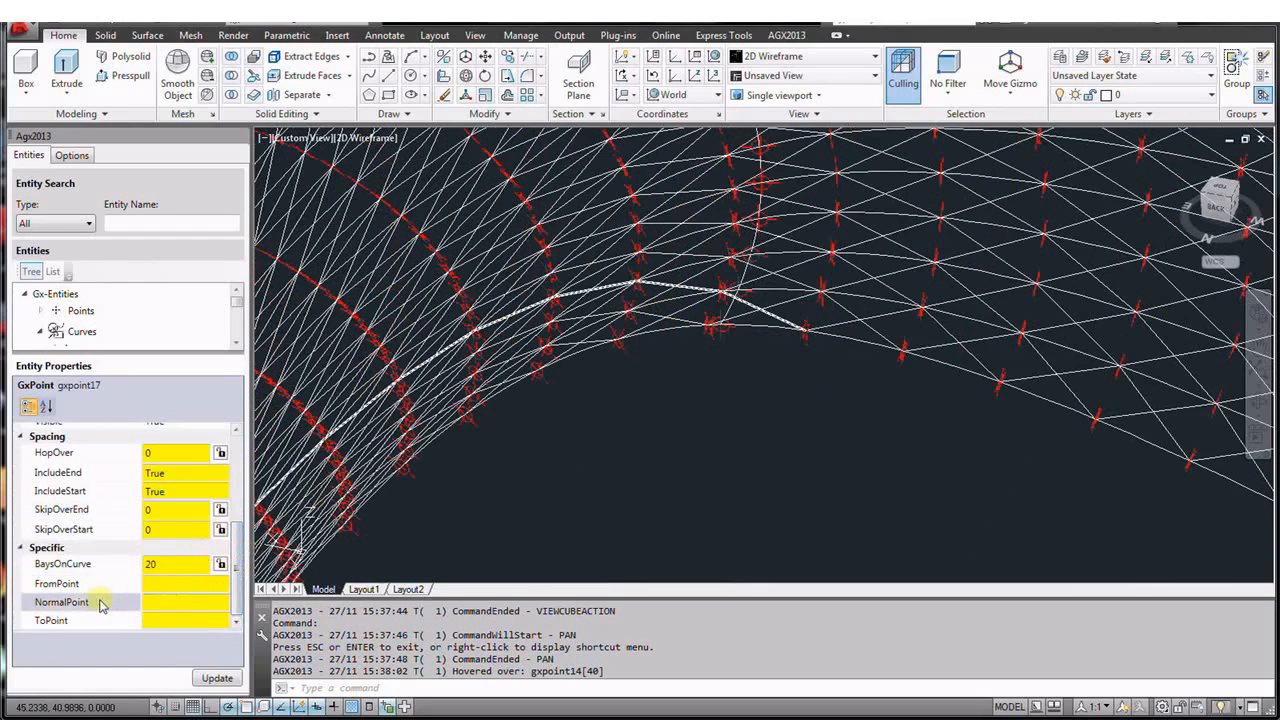
{"action": "left_click", "coordinate": [177, 583]}
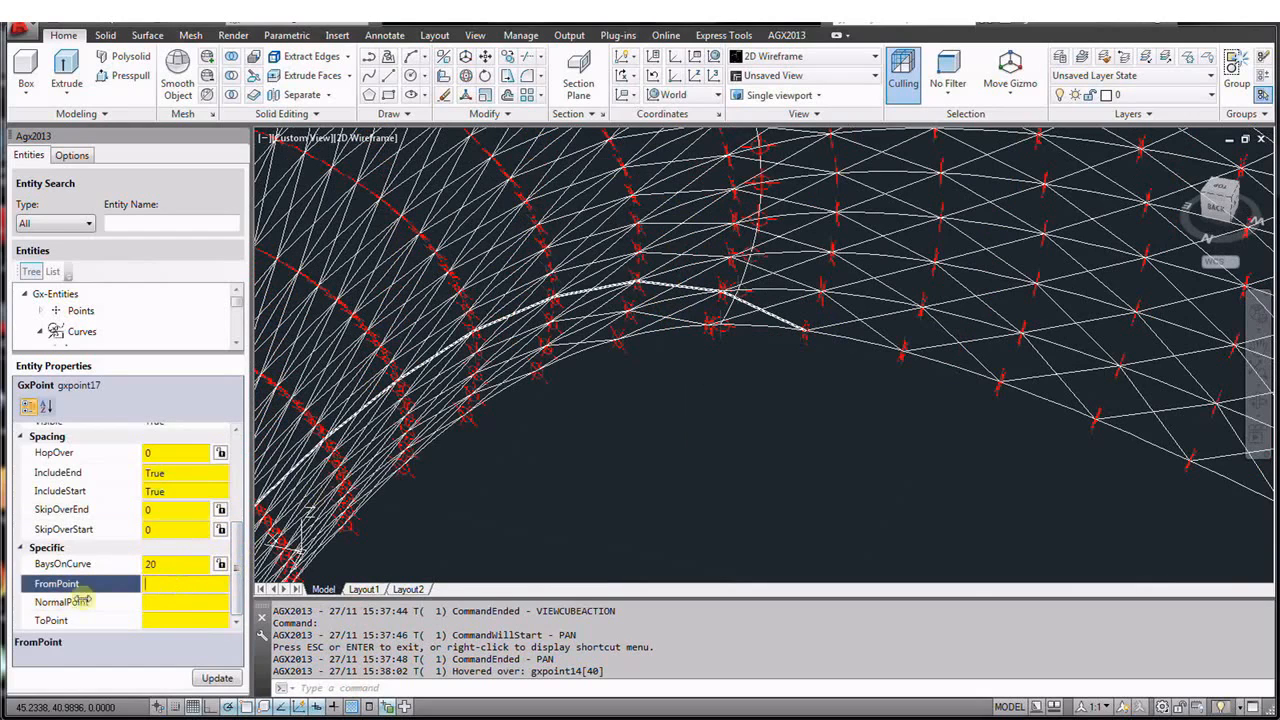
{"action": "left_click", "coordinate": [160, 625]}
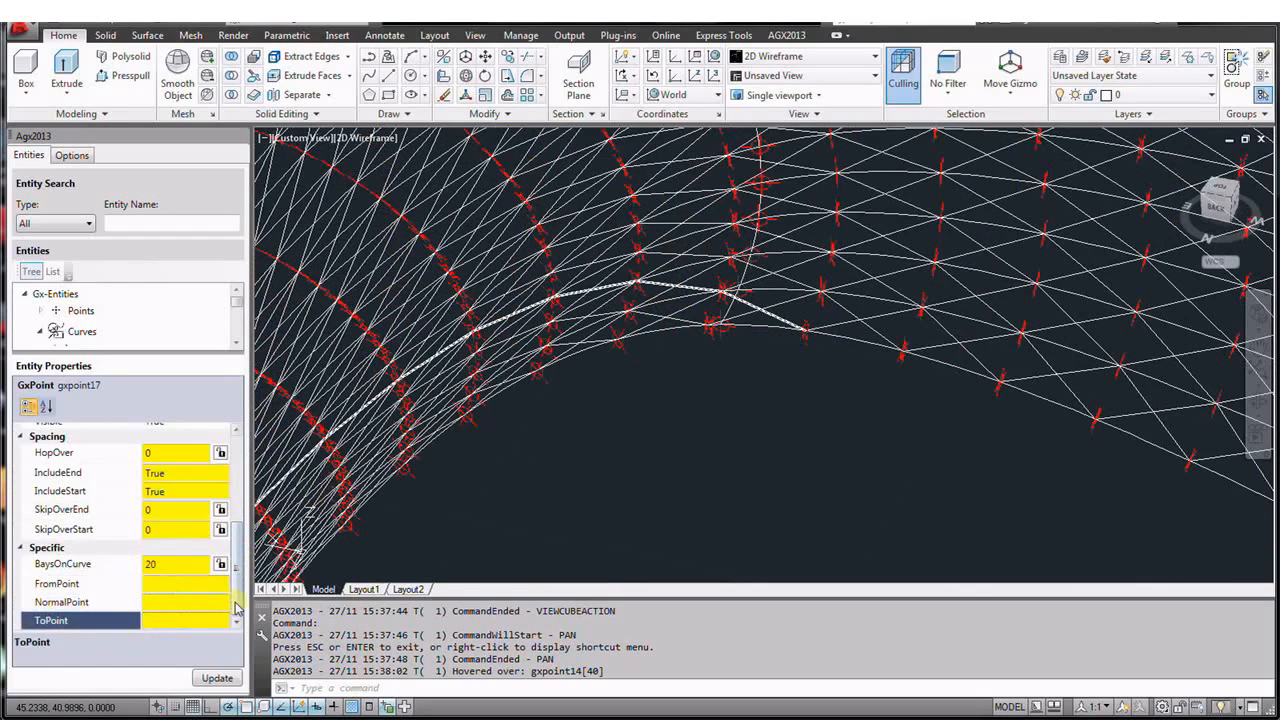
{"action": "left_click", "coordinate": [166, 585]}
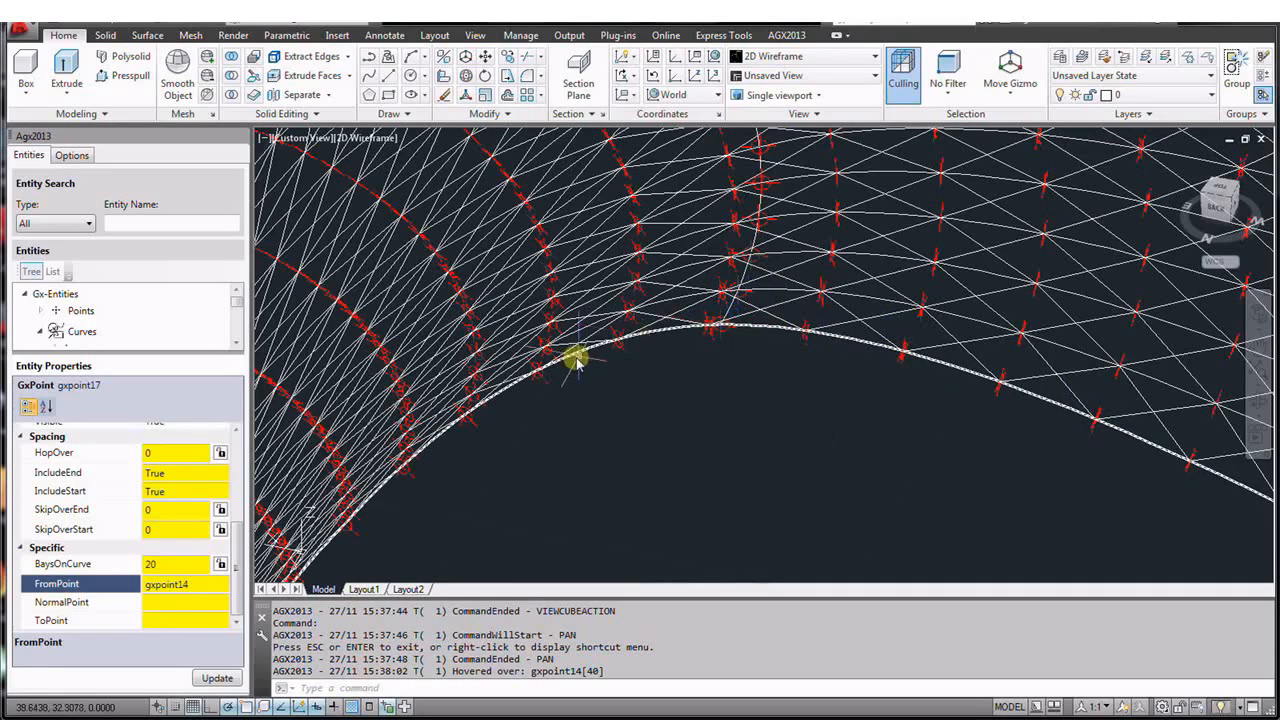
{"action": "left_click", "coordinate": [215, 679]}
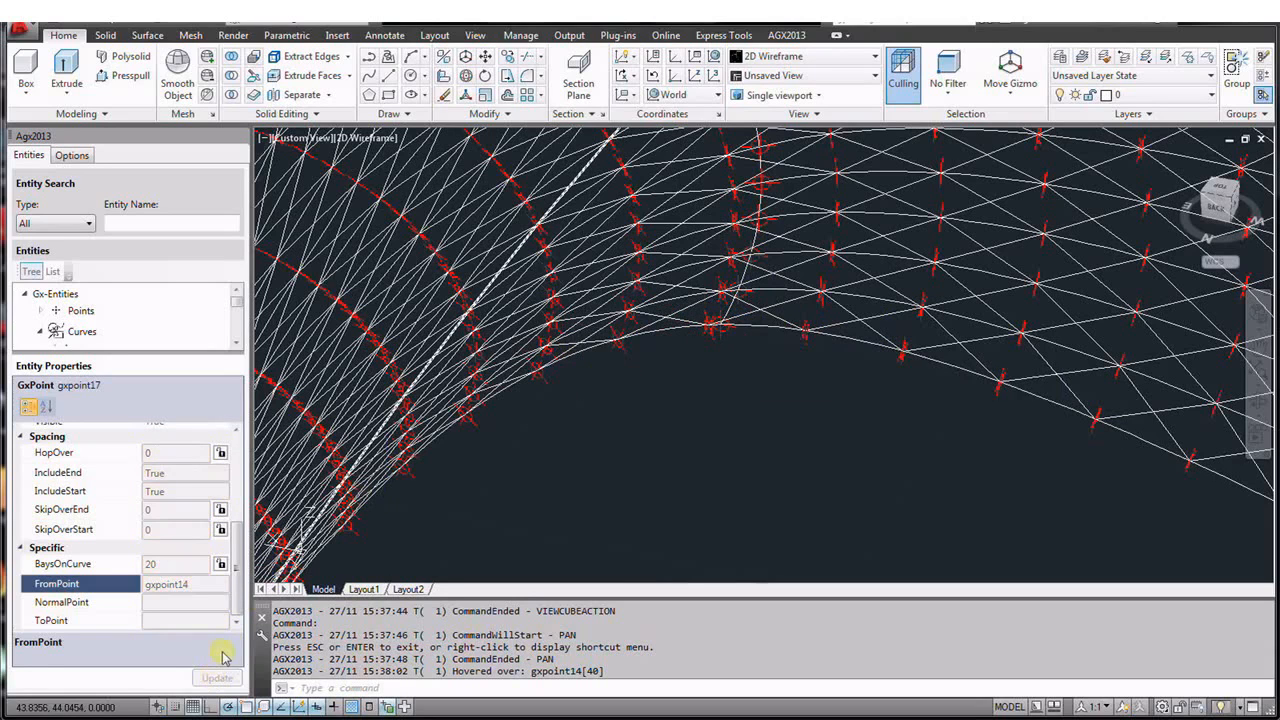
- Examine the updated polyline grid where it meets the inner arc and the bare splines running to the small arc
{"action": "scroll", "coordinate": [614, 403], "scroll_direction": "down", "scroll_amount": 5}
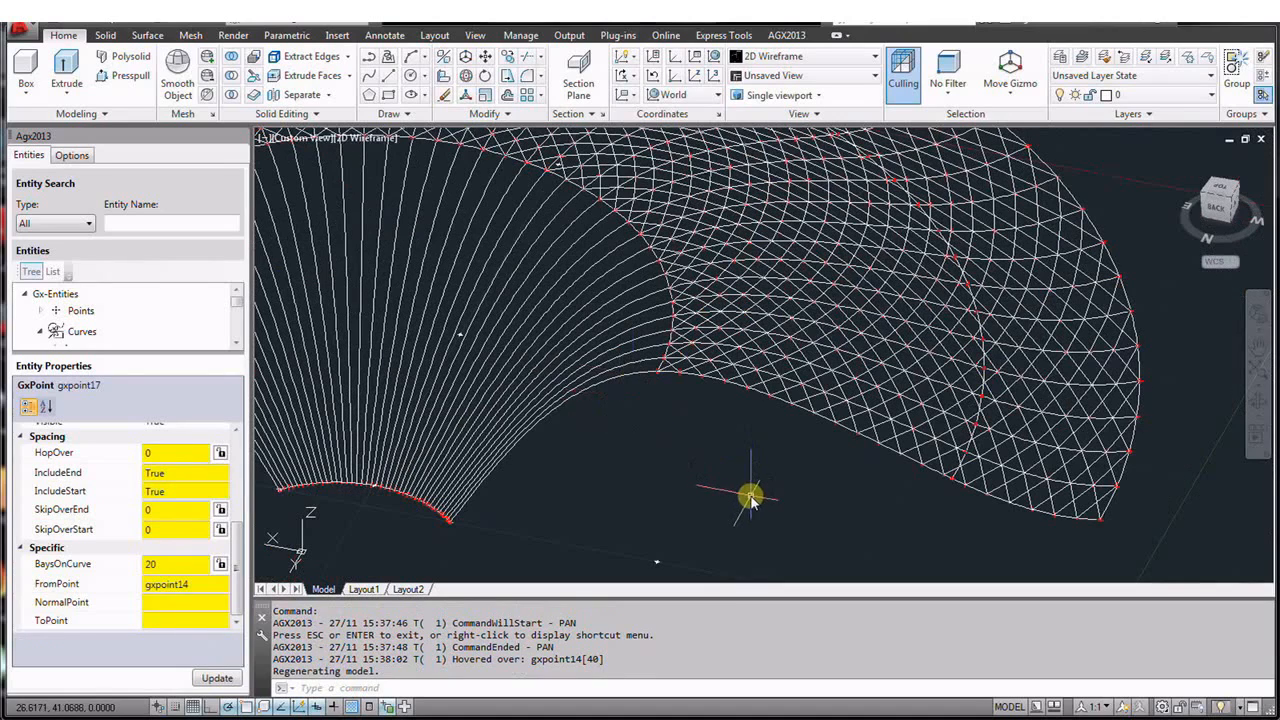
{"action": "scroll", "coordinate": [755, 497], "scroll_direction": "up", "scroll_amount": 2}
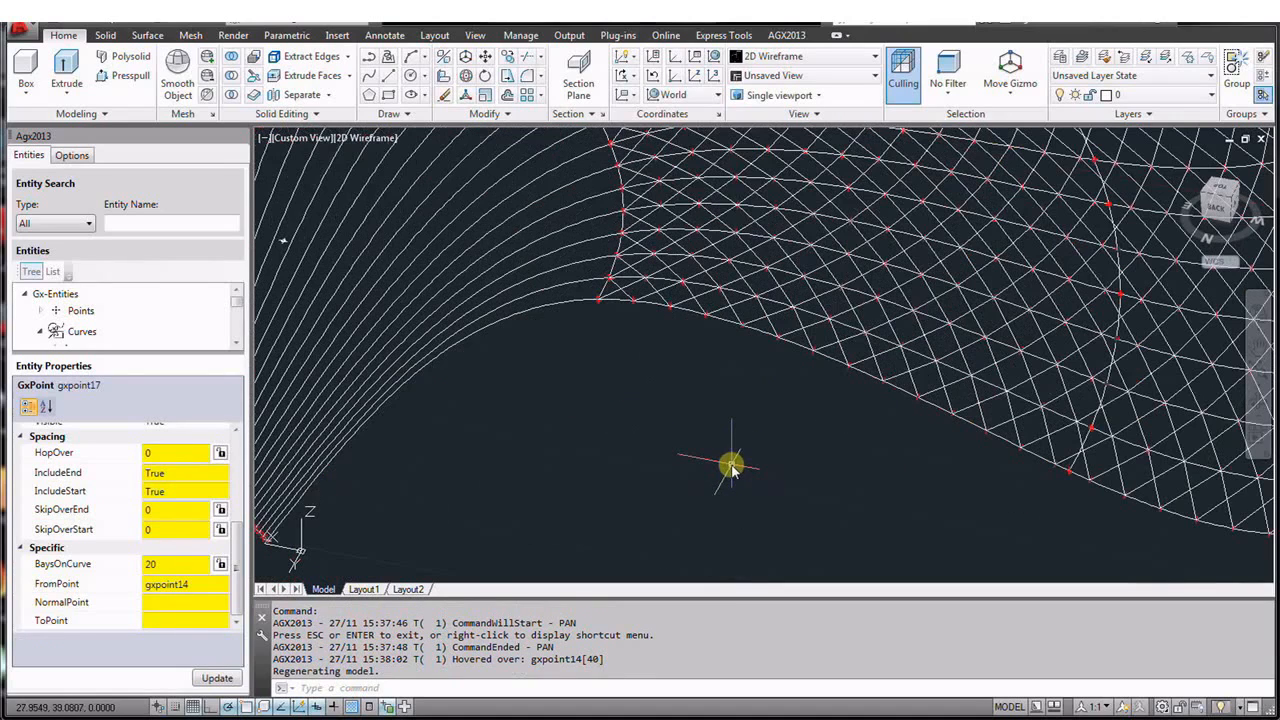
{"action": "scroll", "coordinate": [731, 467], "scroll_direction": "down", "scroll_amount": 2}
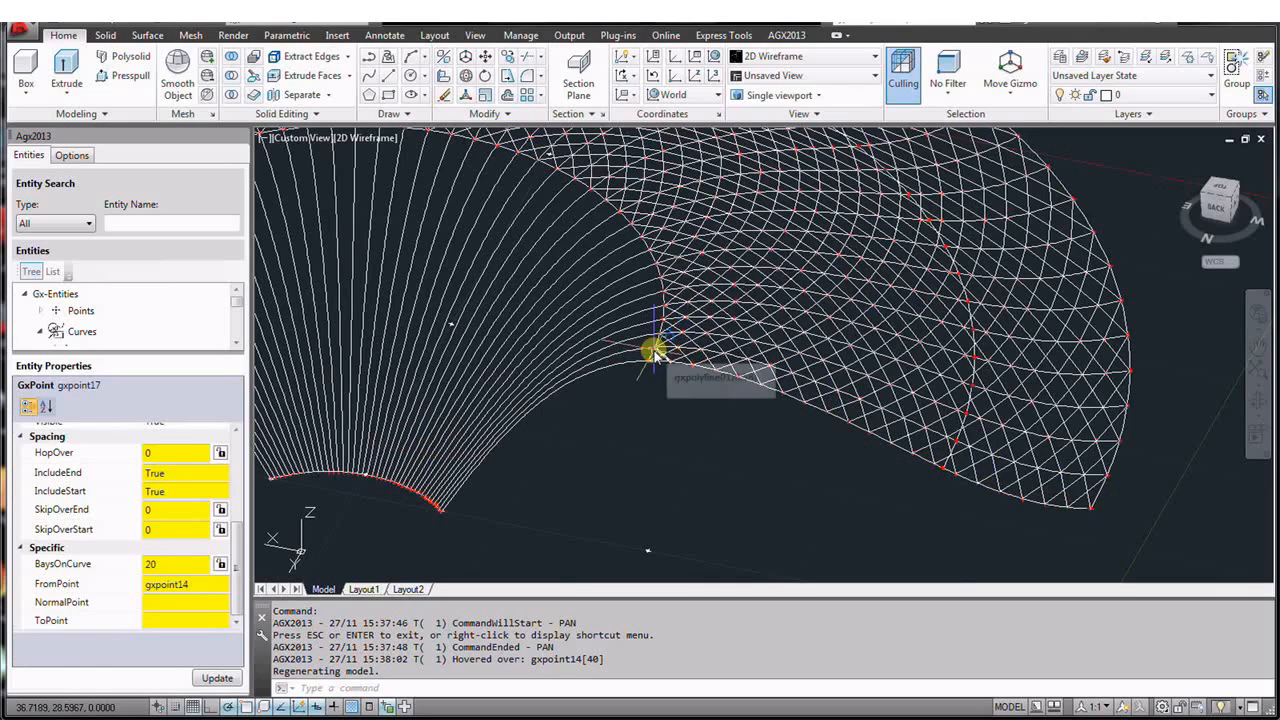
{"action": "scroll", "coordinate": [631, 356], "scroll_direction": "up", "scroll_amount": 4}
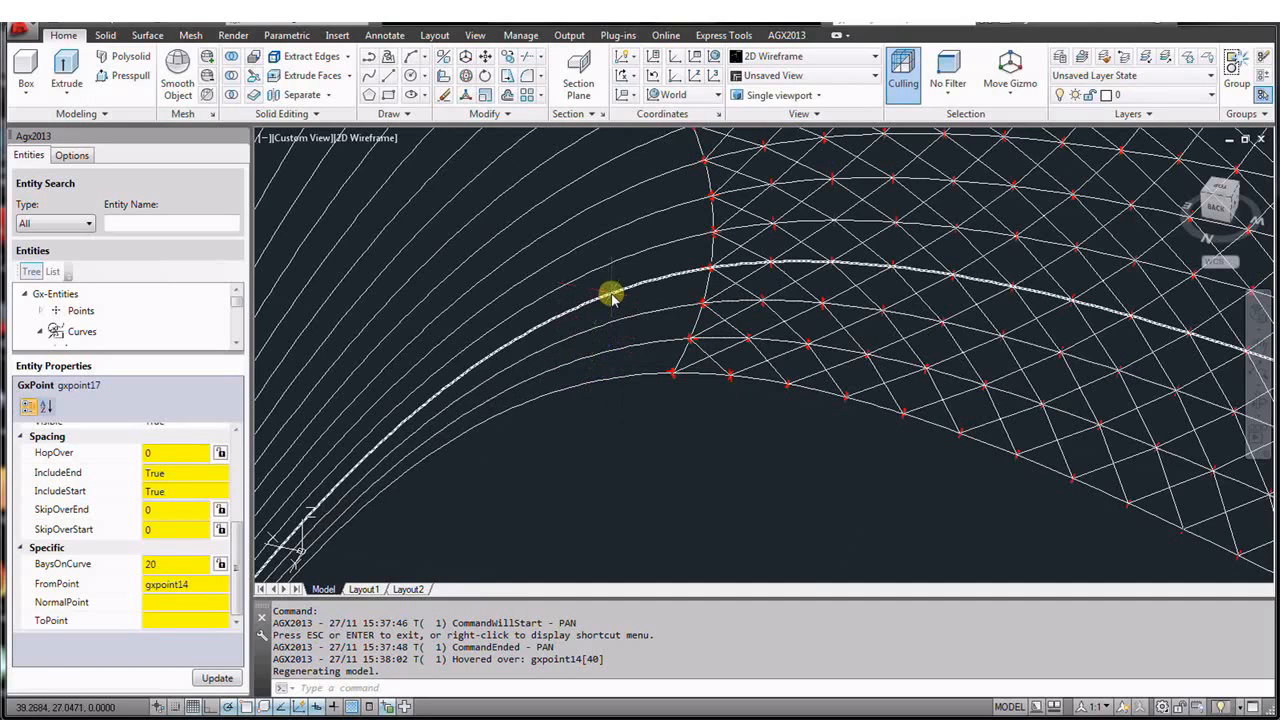
{"action": "scroll", "coordinate": [934, 289], "scroll_direction": "down", "scroll_amount": 1}
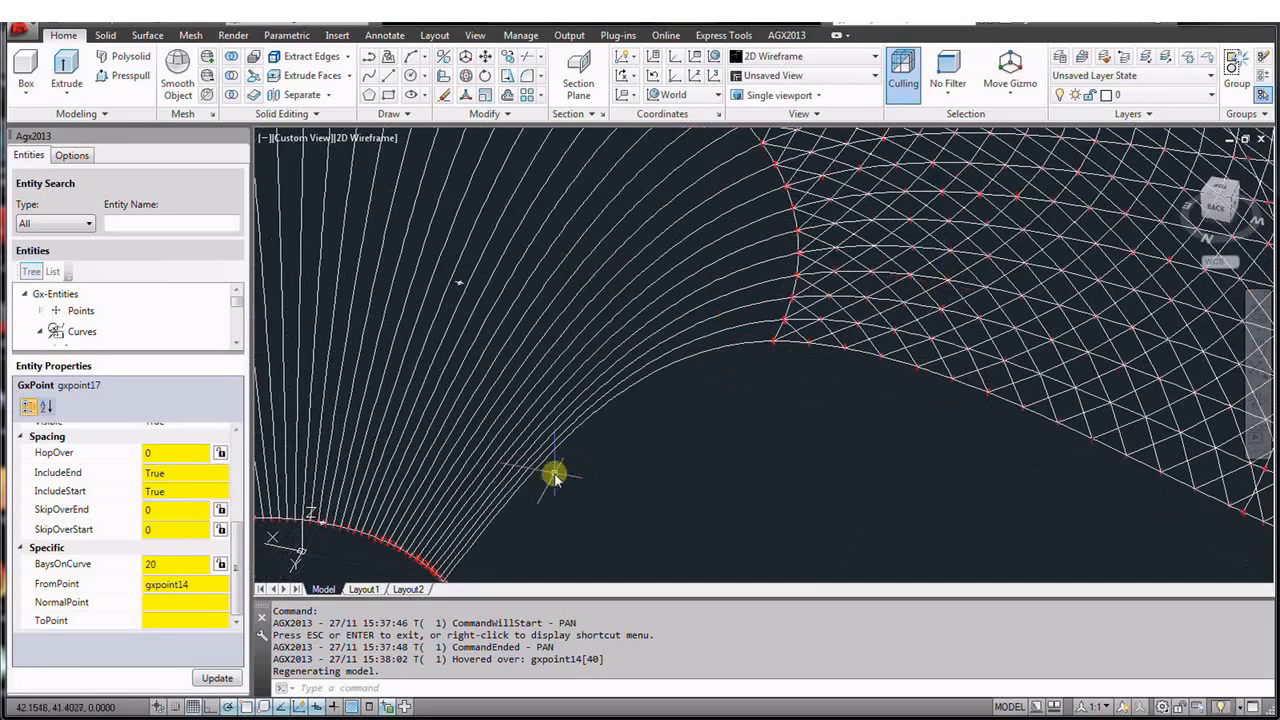
{"action": "type", "text": "xp"}
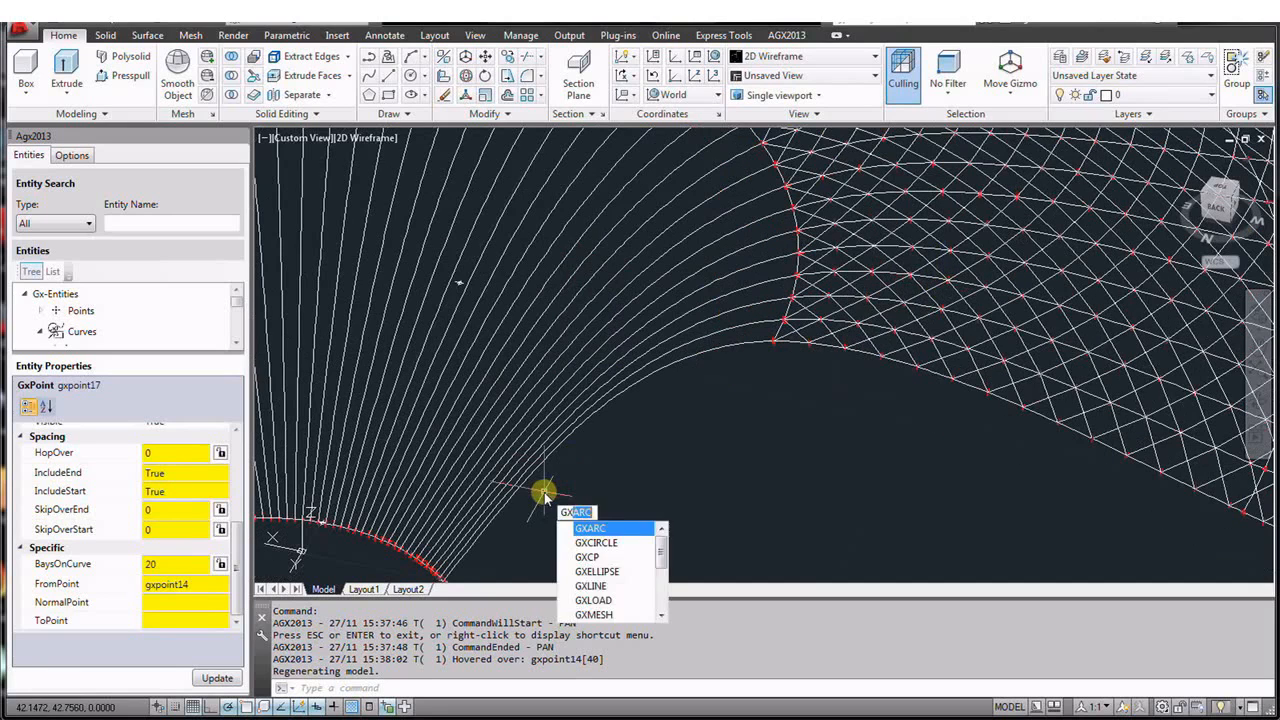
{"action": "key", "text": "Return"}
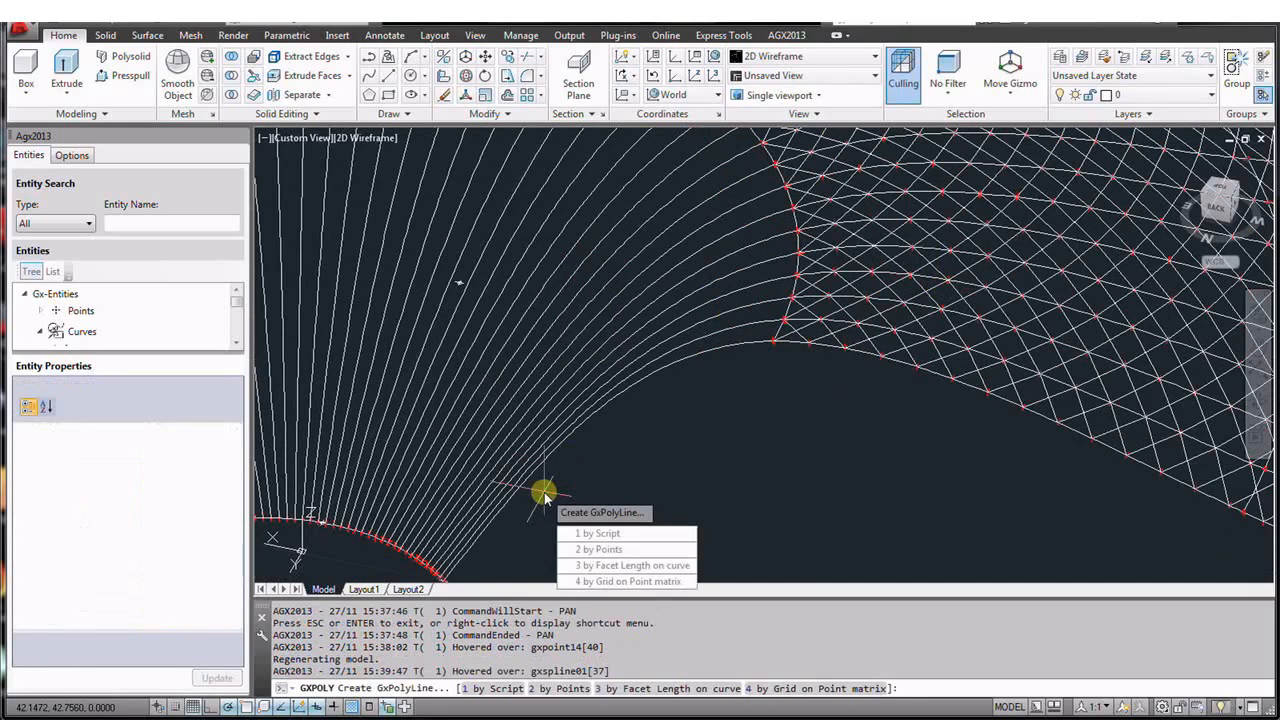
{"action": "key", "text": "Escape"}
{"action": "key", "text": "Up"}
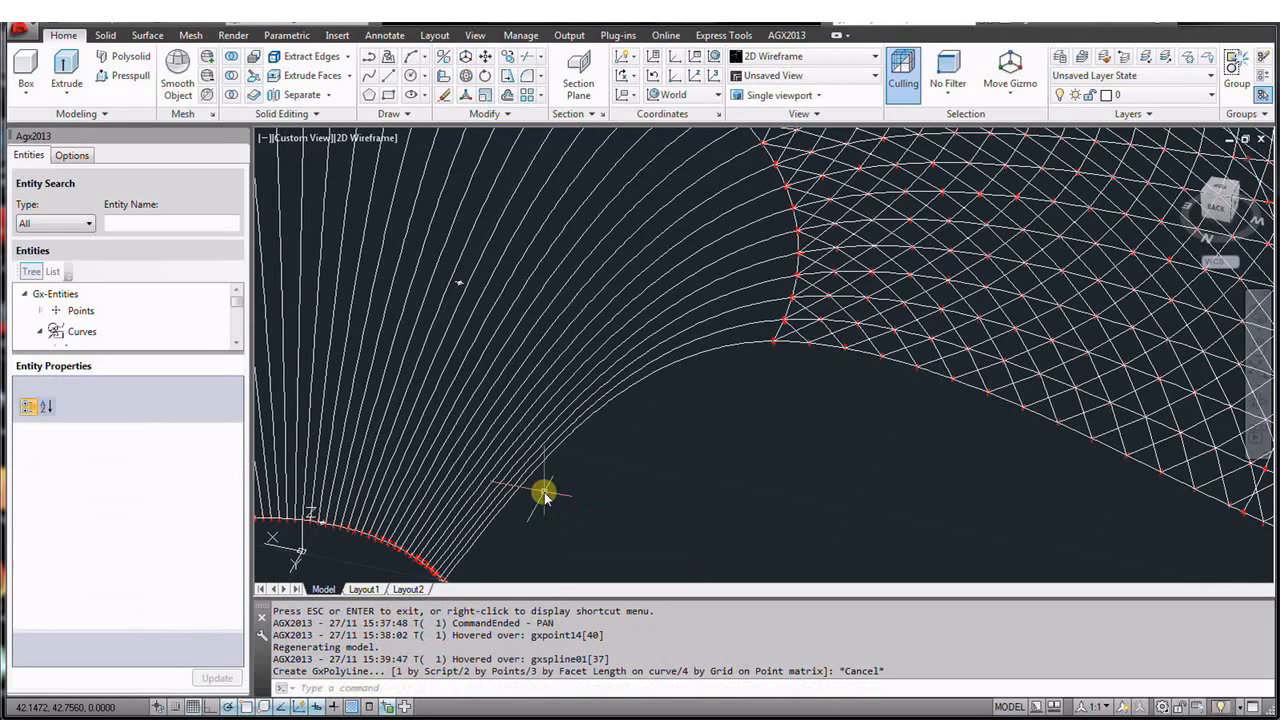
- Create a GxPoint by Bays on Curve on gxspline01 with 10 bays, Skip Over Start 0, Hop Over 1, Skip Over End 0, including start and end
{"action": "type", "text": "gxp"}
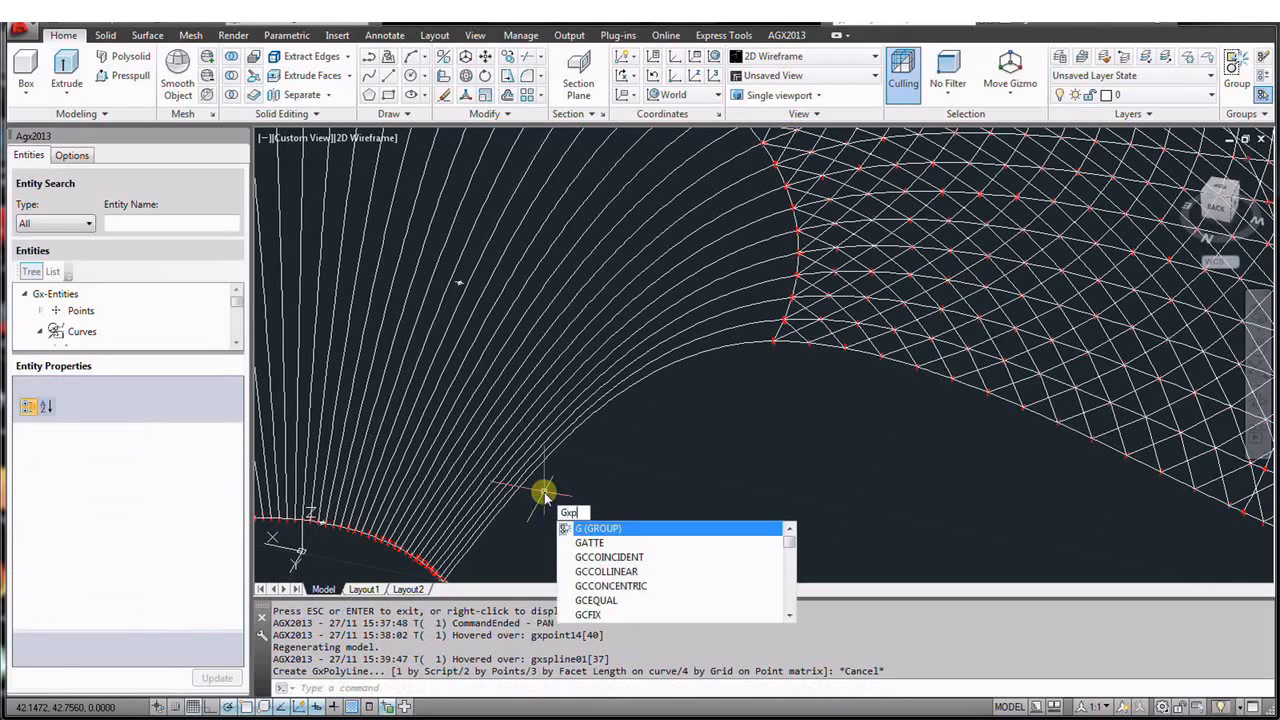
{"action": "key", "text": "Return"}
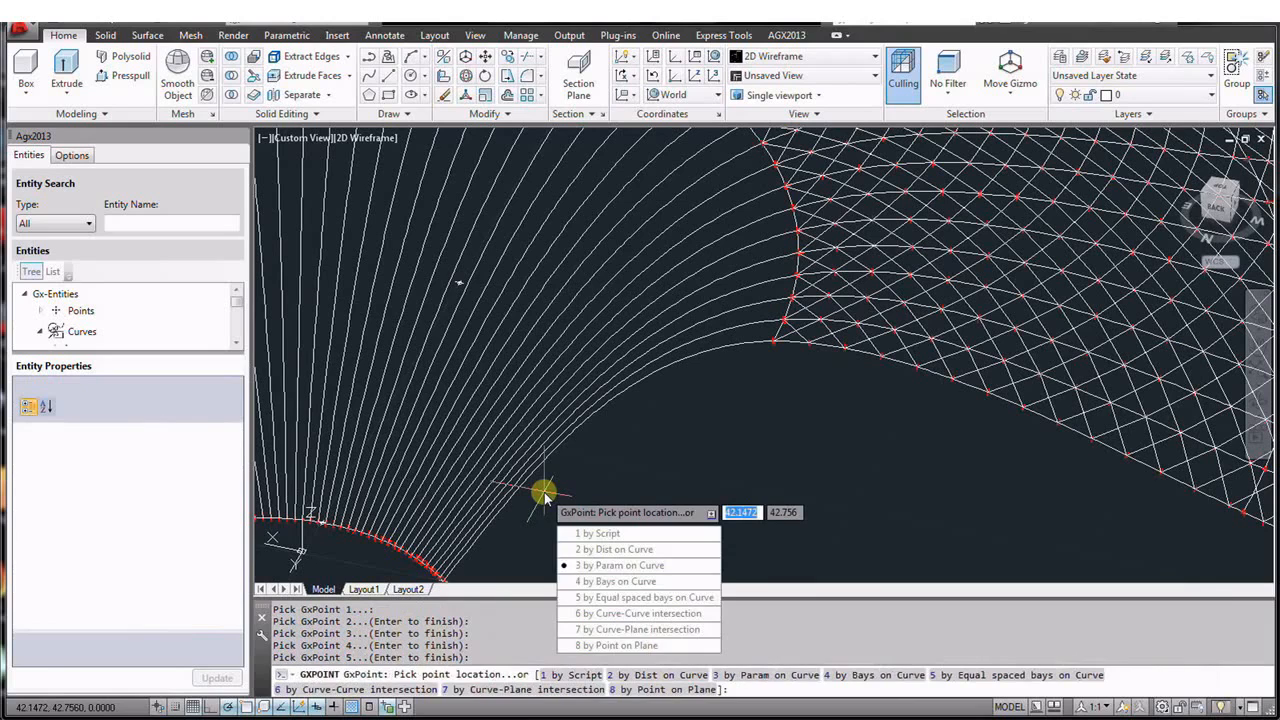
{"action": "type", "text": "4"}
{"action": "key", "text": "Return"}
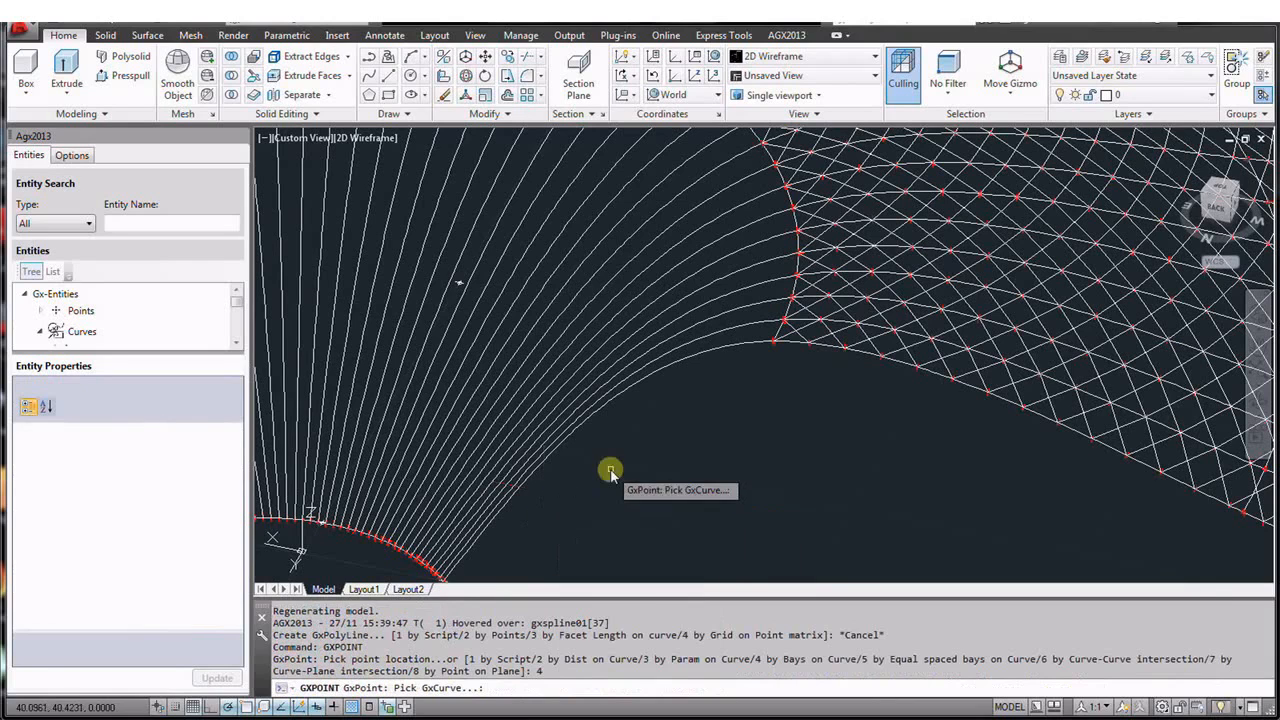
{"action": "left_click", "coordinate": [676, 362]}
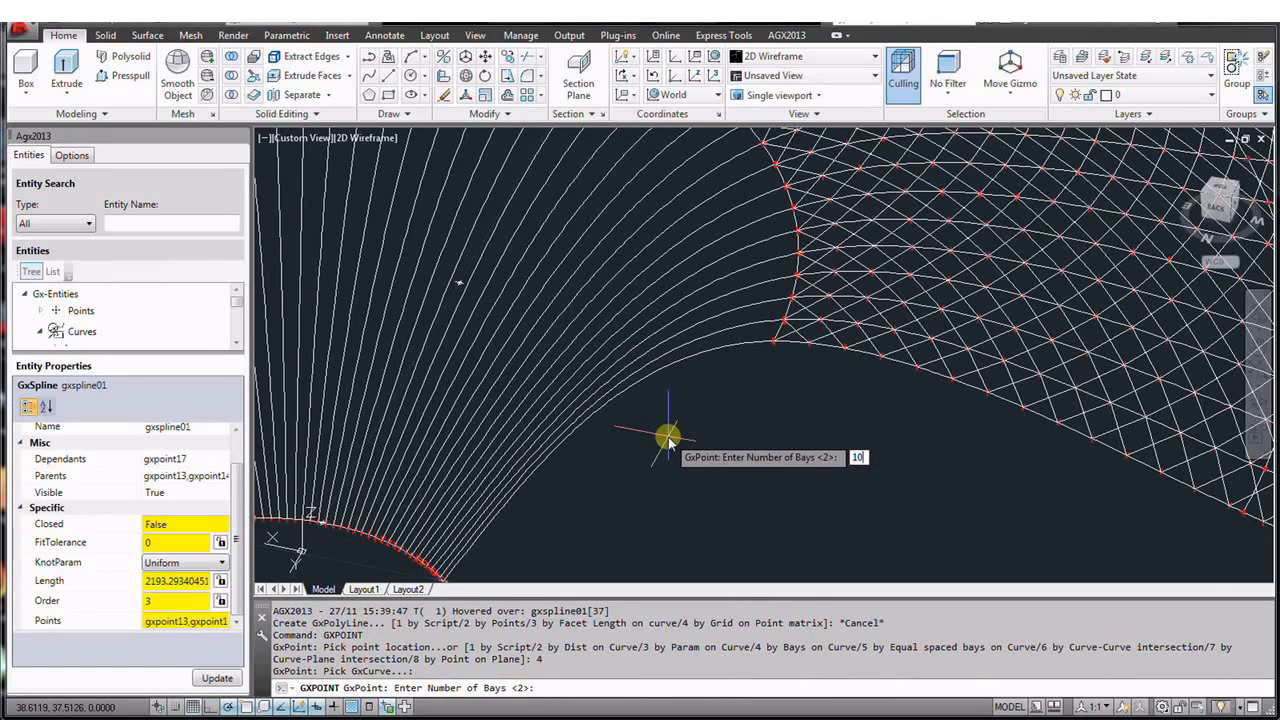
{"action": "key", "text": "Return"}
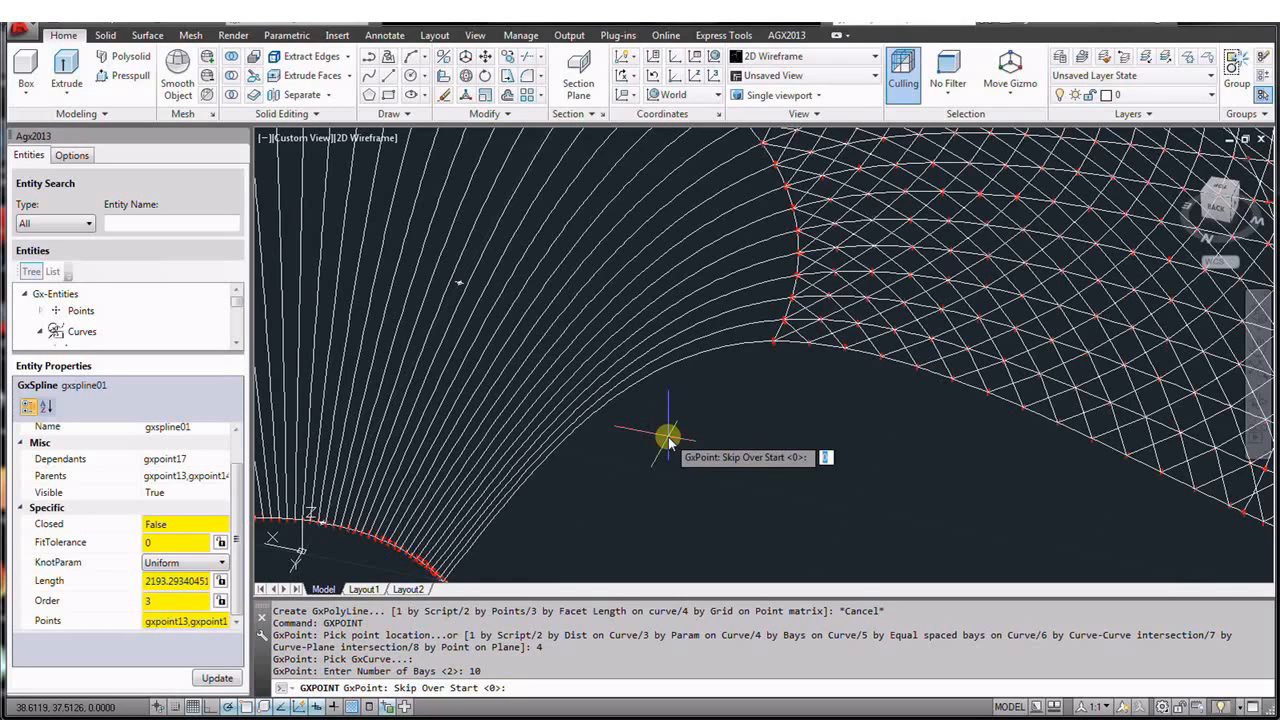
{"action": "key", "text": "Return"}
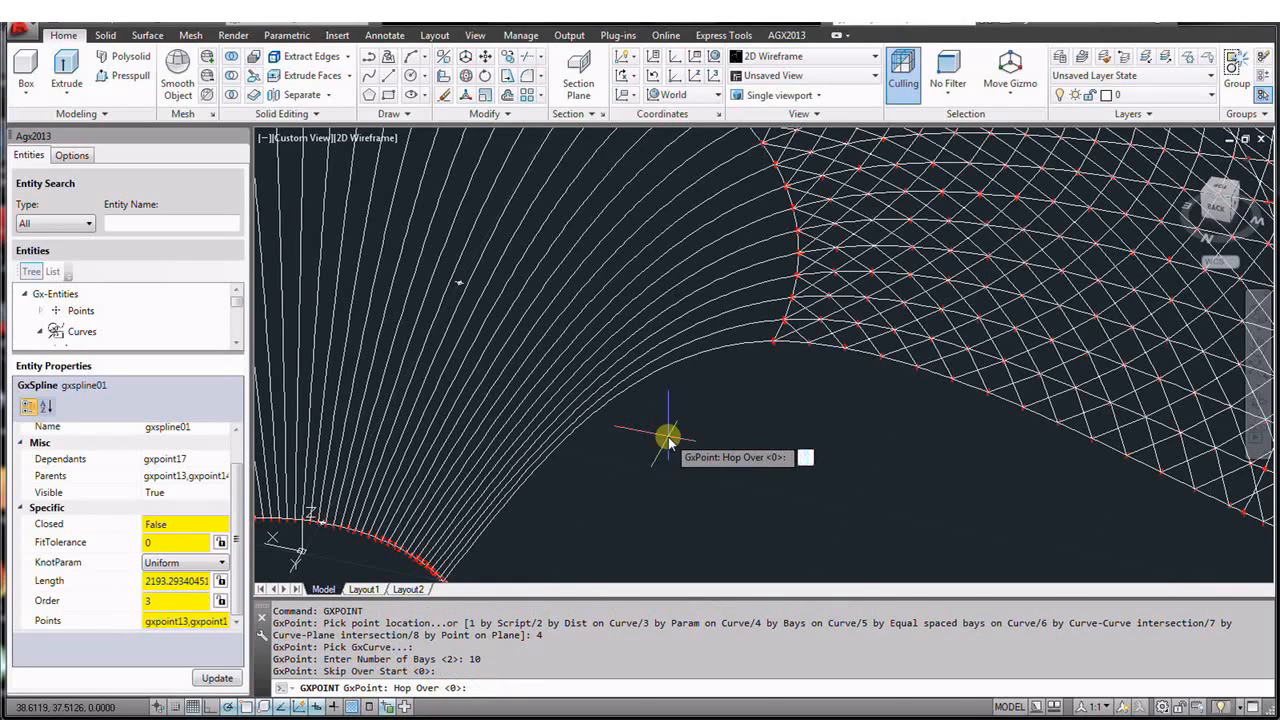
{"action": "key", "text": "Return"}
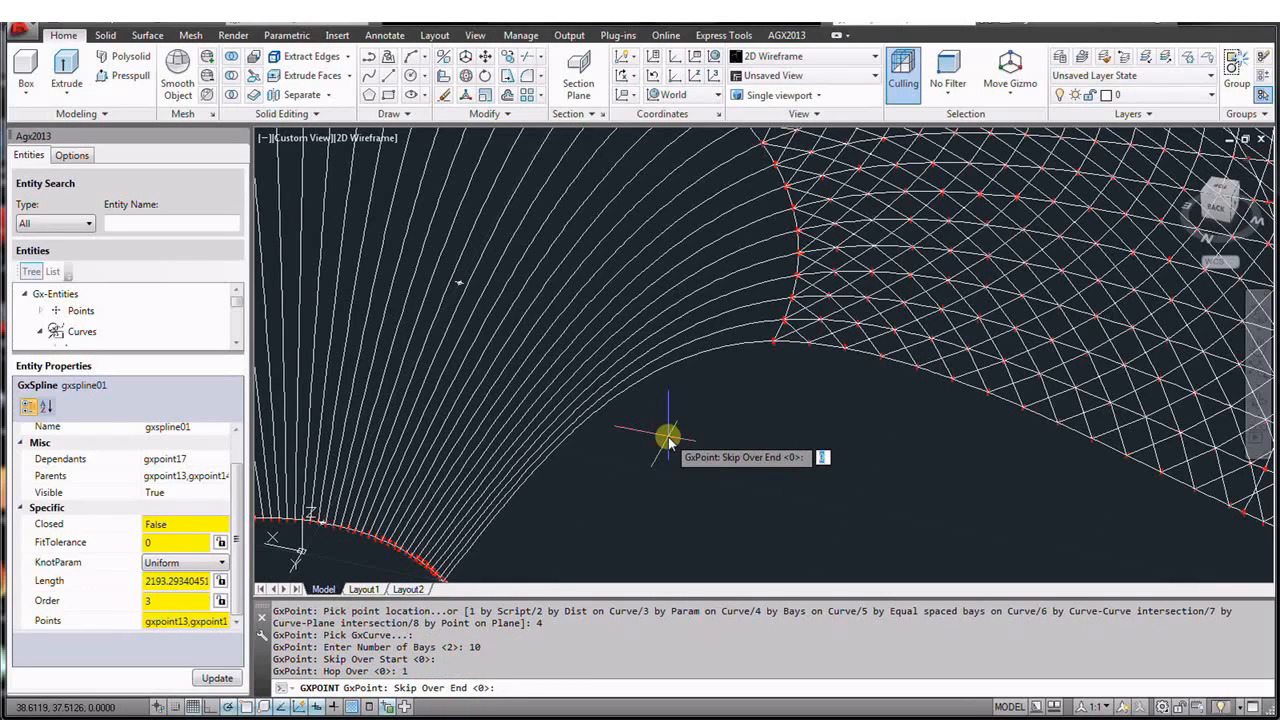
{"action": "key", "text": "Return"}
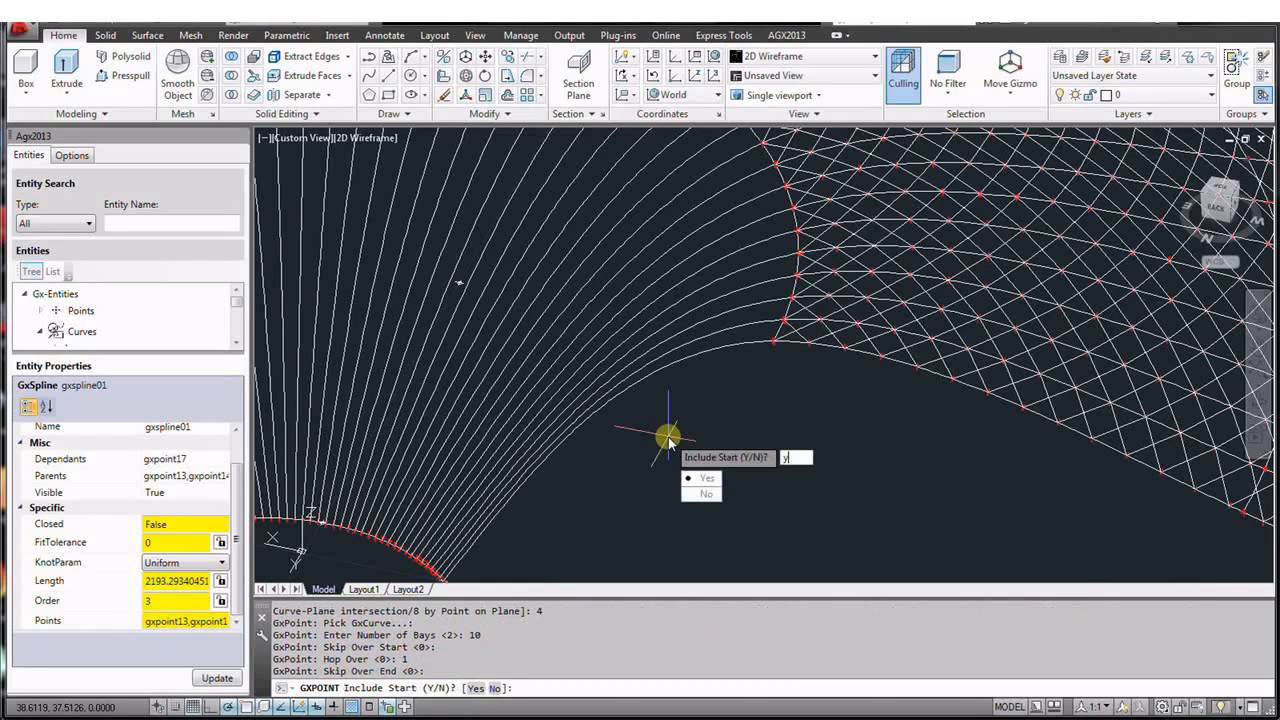
{"action": "key", "text": "Return"}
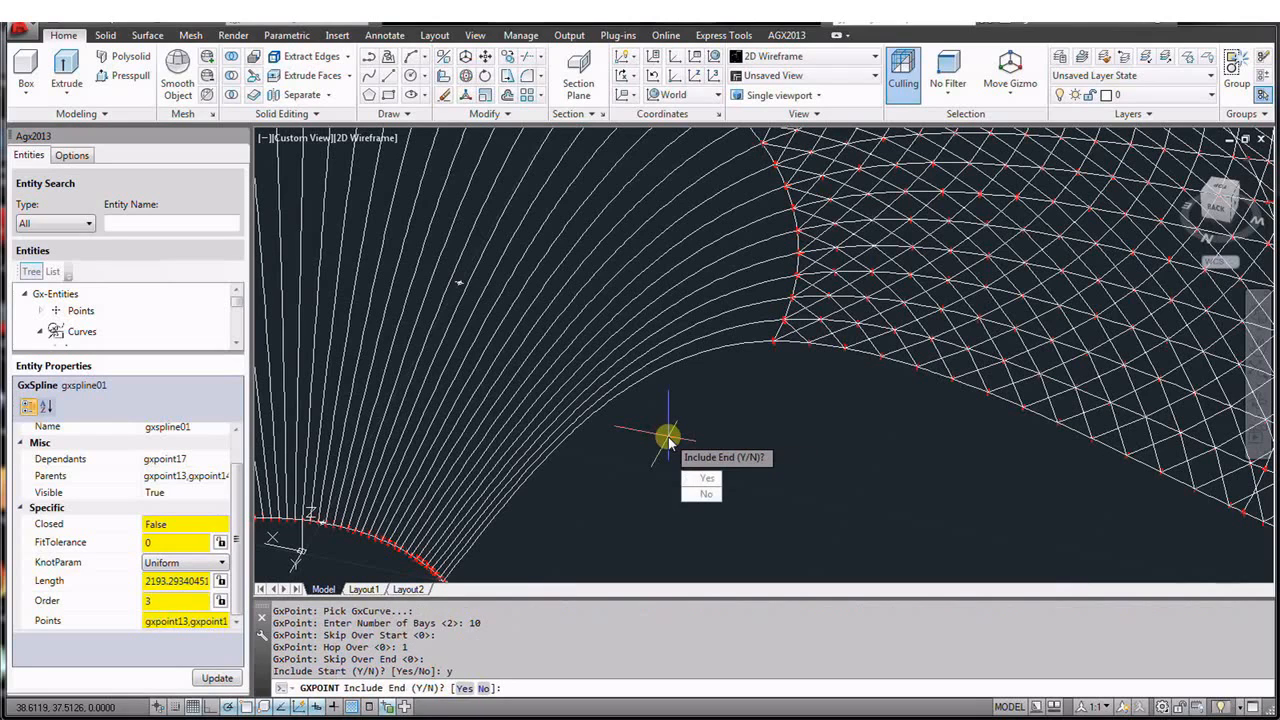
{"action": "key", "text": "Return"}
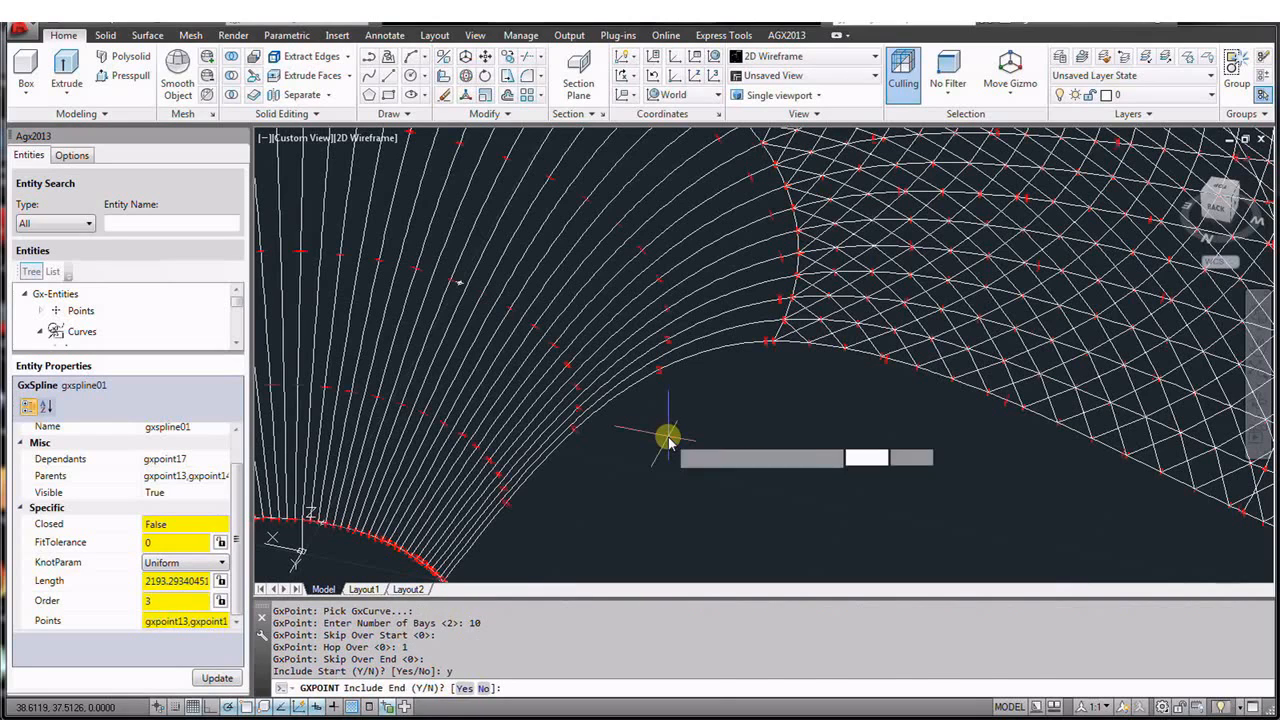
{"action": "key", "text": "Escape"}
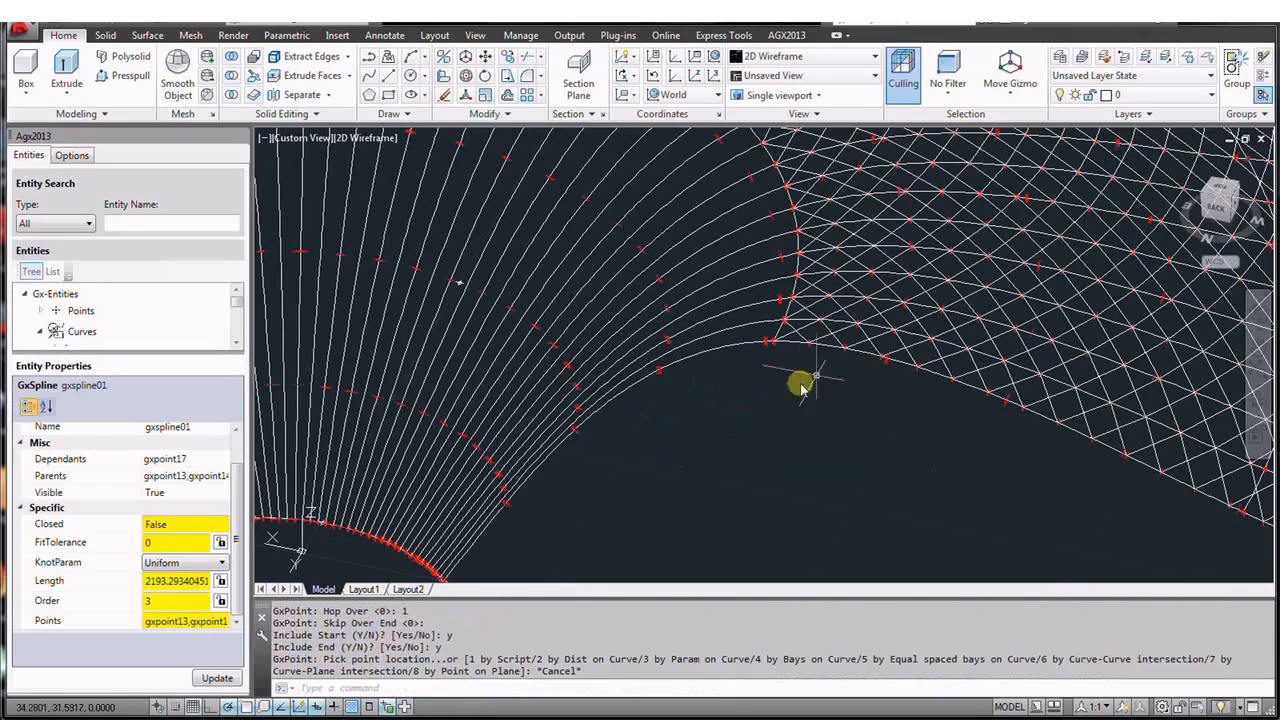
- Regenerate the display in the Top view and examine the new bay points between the small arc and the grid's inner edge
{"action": "left_click", "coordinate": [1222, 192]}
{"action": "scroll", "coordinate": [800, 445], "scroll_direction": "up", "scroll_amount": 5}
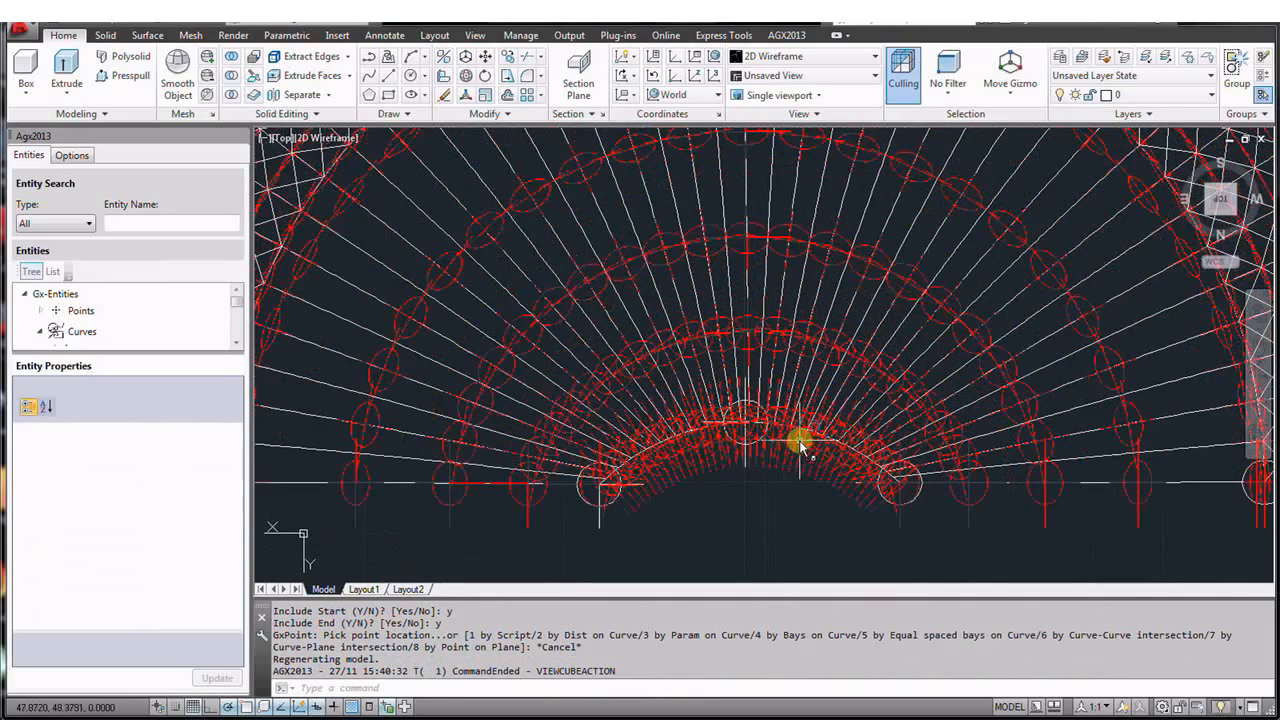
{"action": "type", "text": "regen"}
{"action": "key", "text": "Return"}
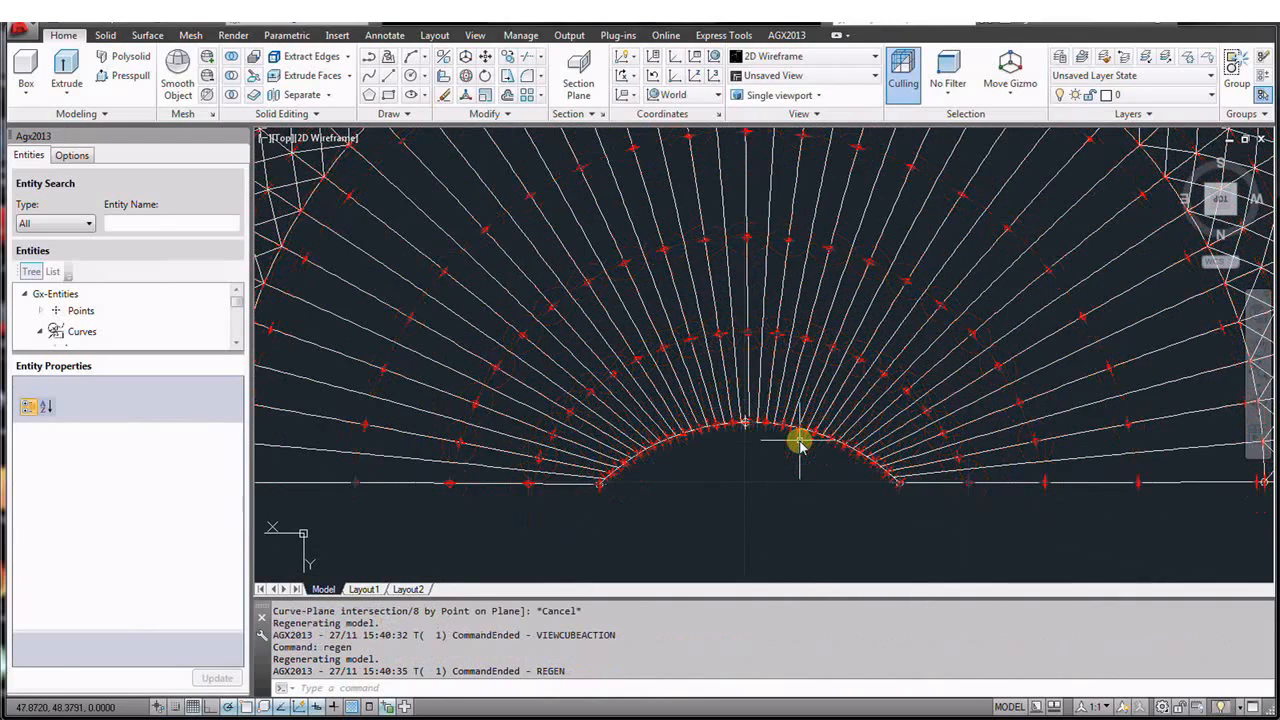
{"action": "scroll", "coordinate": [945, 468], "scroll_direction": "up", "scroll_amount": 4}
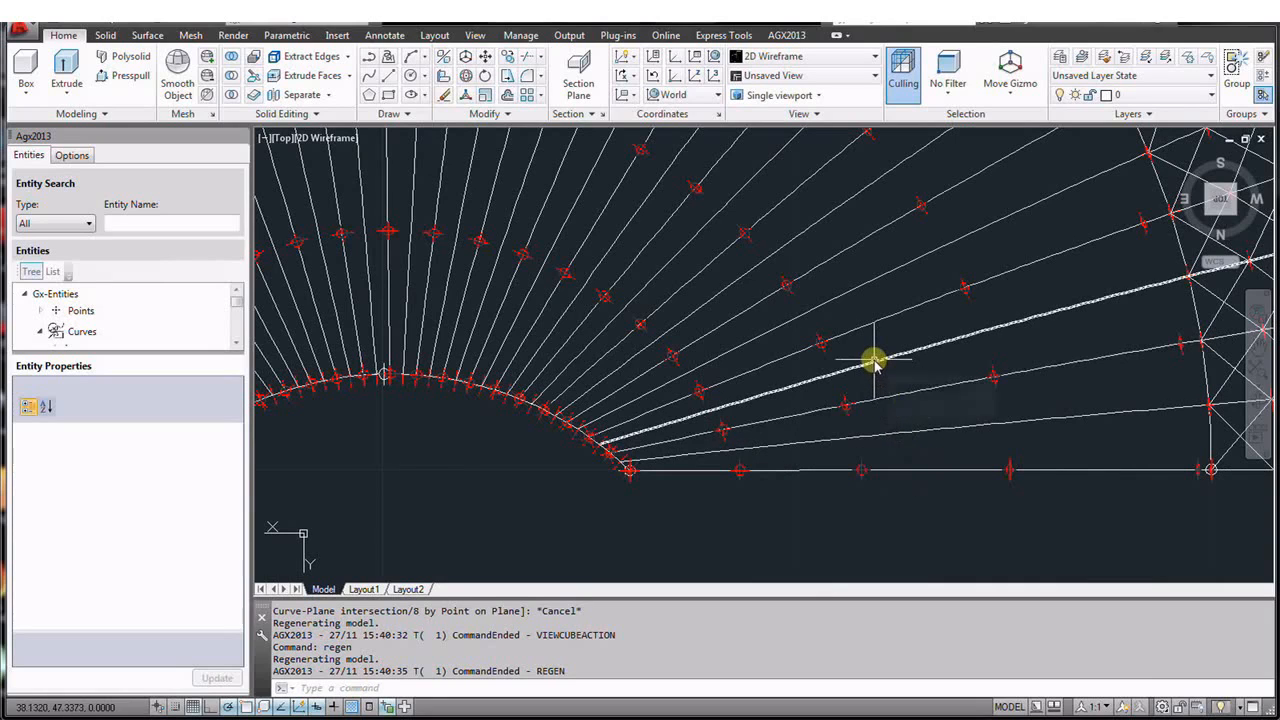
{"action": "mouse_move", "coordinate": [873, 360]}
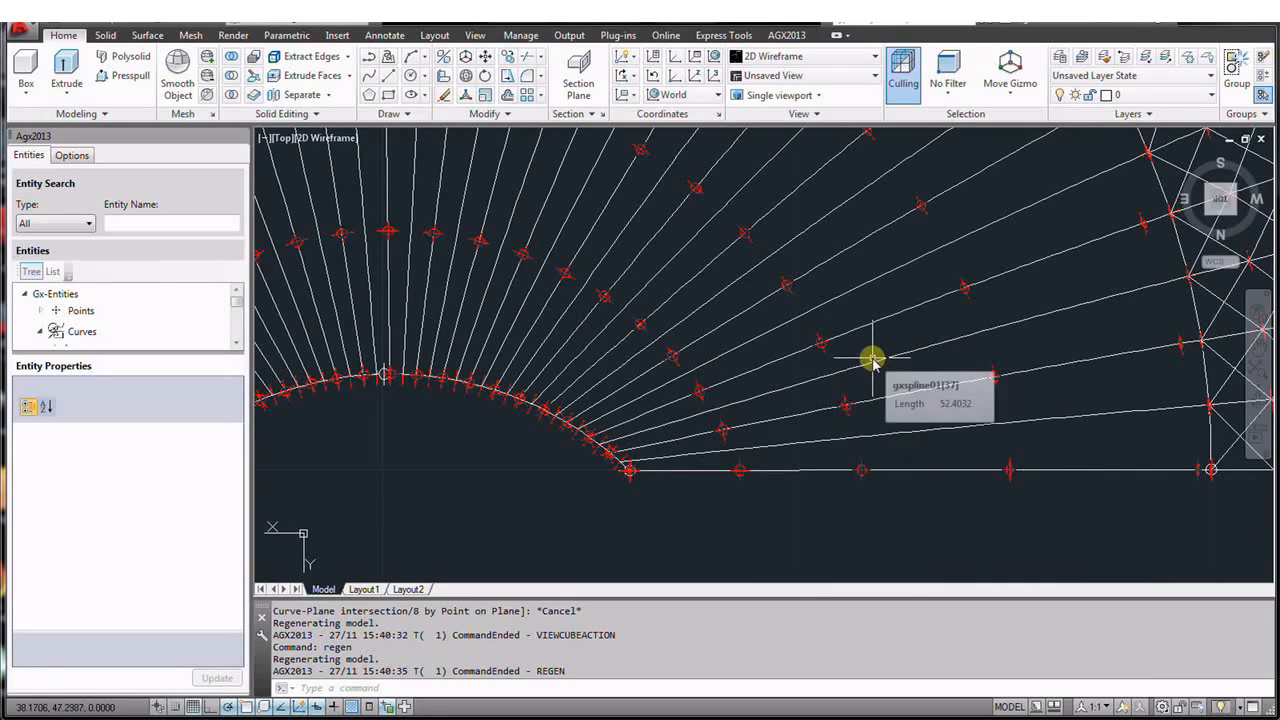
{"action": "scroll", "coordinate": [637, 412], "scroll_direction": "down", "scroll_amount": 2}
{"action": "scroll", "coordinate": [639, 412], "scroll_direction": "down", "scroll_amount": 2}
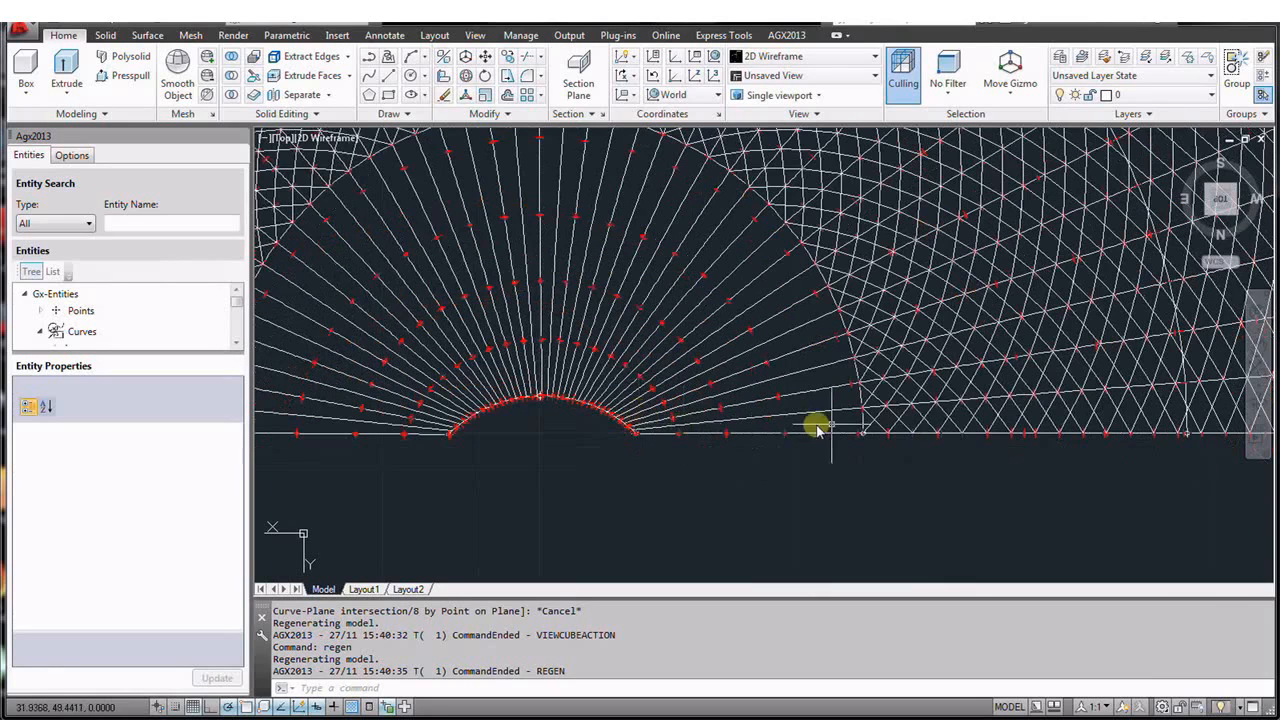
{"action": "scroll", "coordinate": [854, 422], "scroll_direction": "up", "scroll_amount": 4}
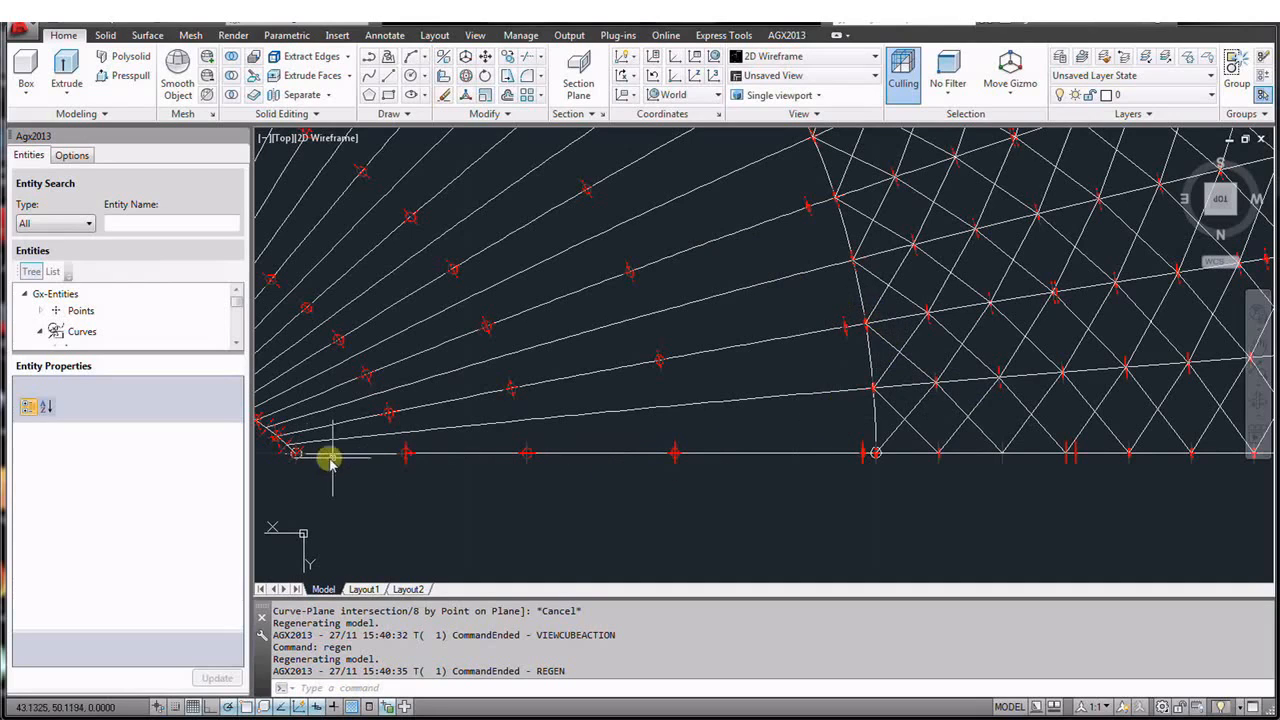
- Set ToPoint of gxpoint18 to gxpoint14 and update the point set
{"action": "left_click", "coordinate": [1216, 211]}
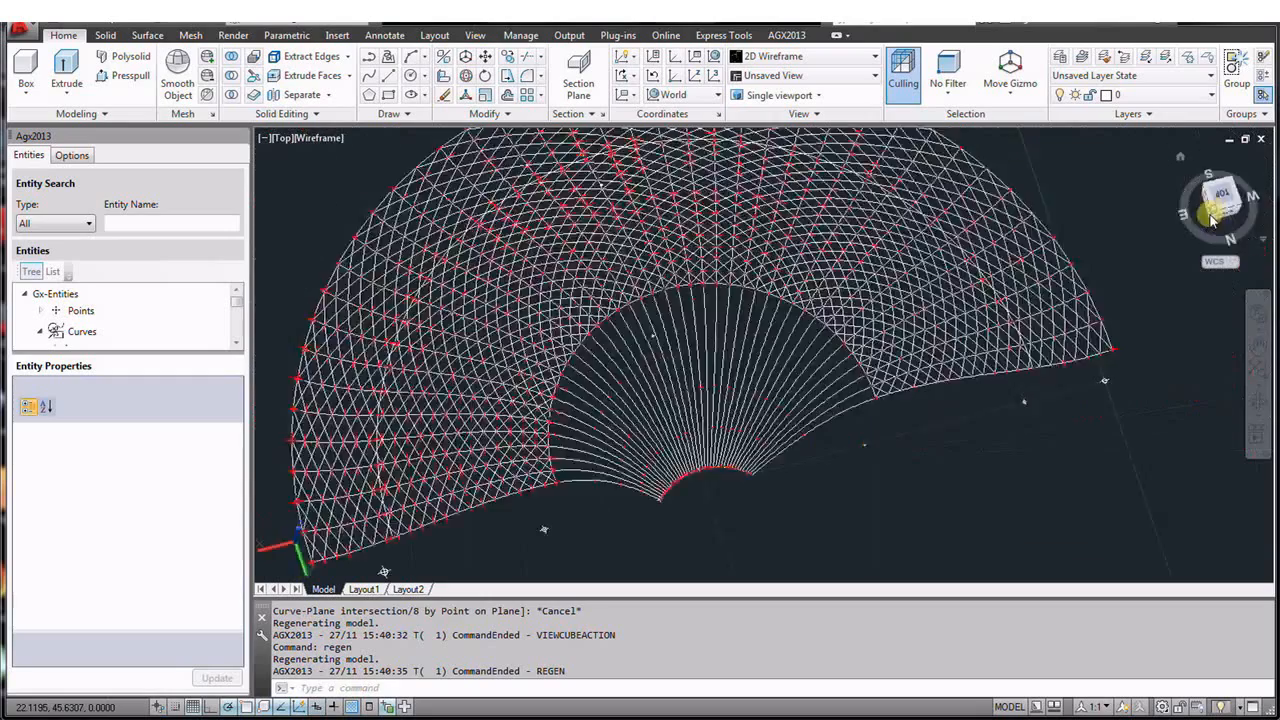
{"action": "scroll", "coordinate": [890, 345], "scroll_direction": "up", "scroll_amount": 6}
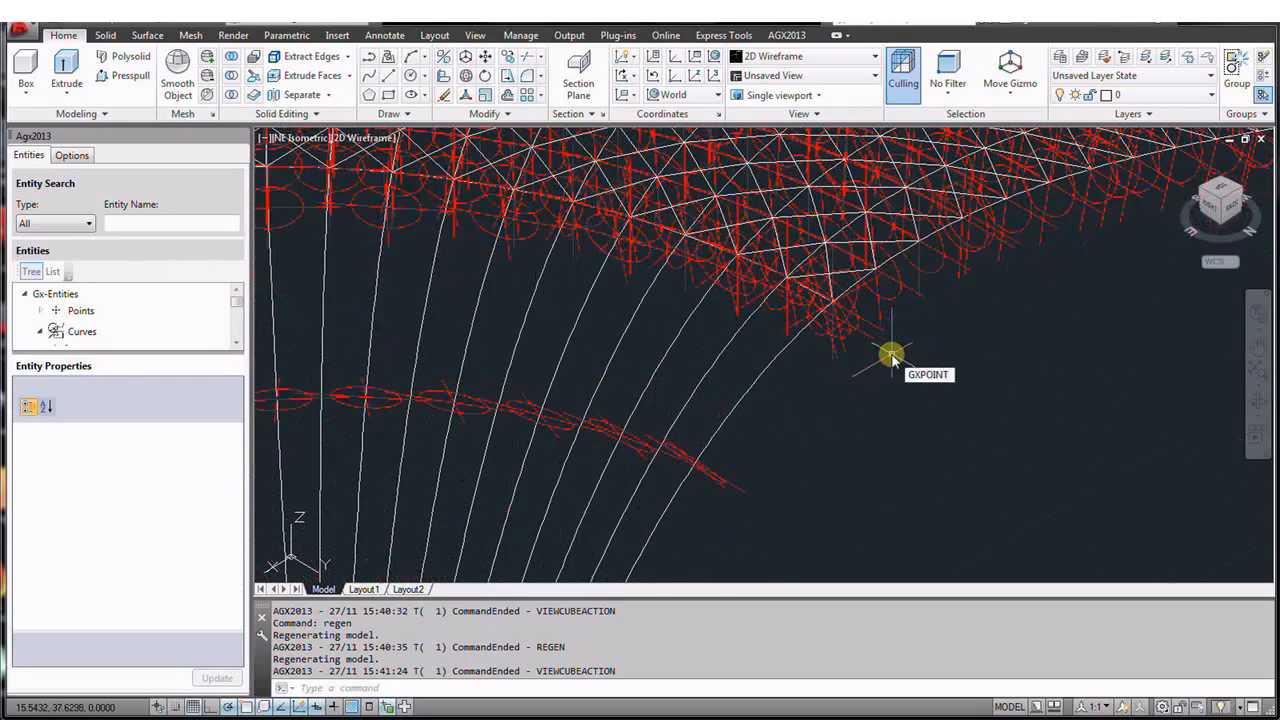
{"action": "key", "text": "Return"}
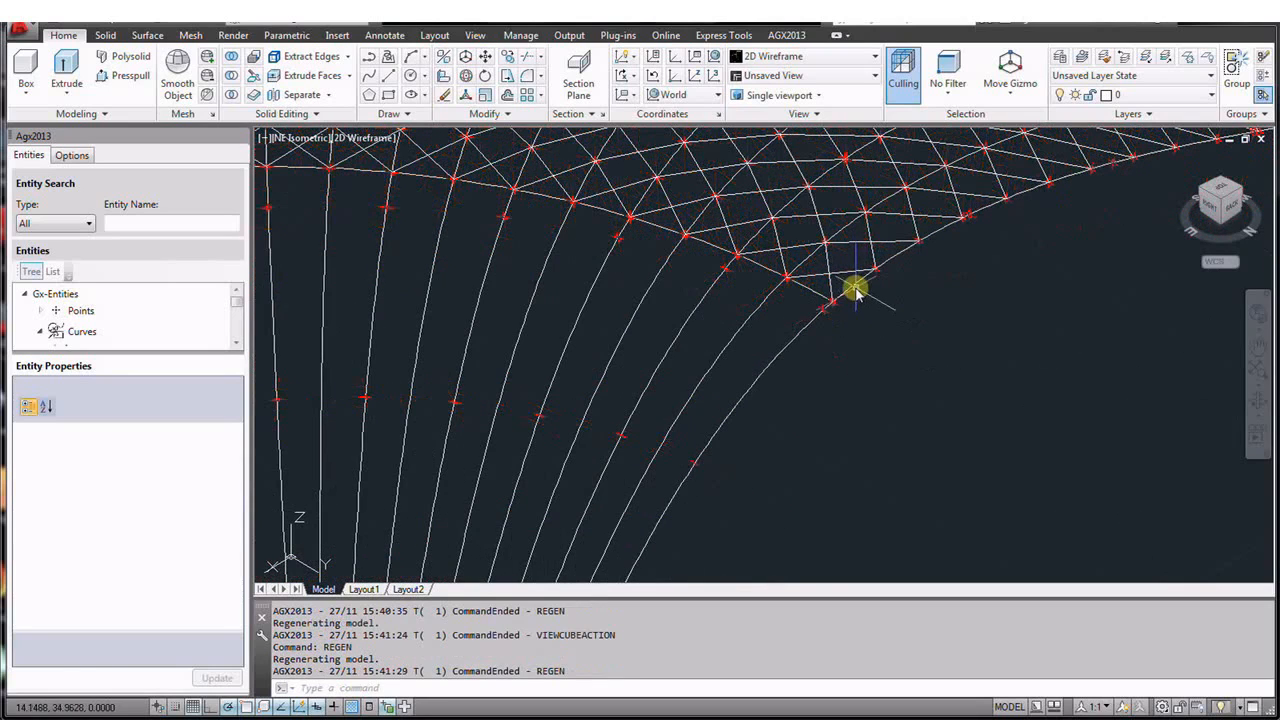
{"action": "scroll", "coordinate": [838, 302], "scroll_direction": "up", "scroll_amount": 5}
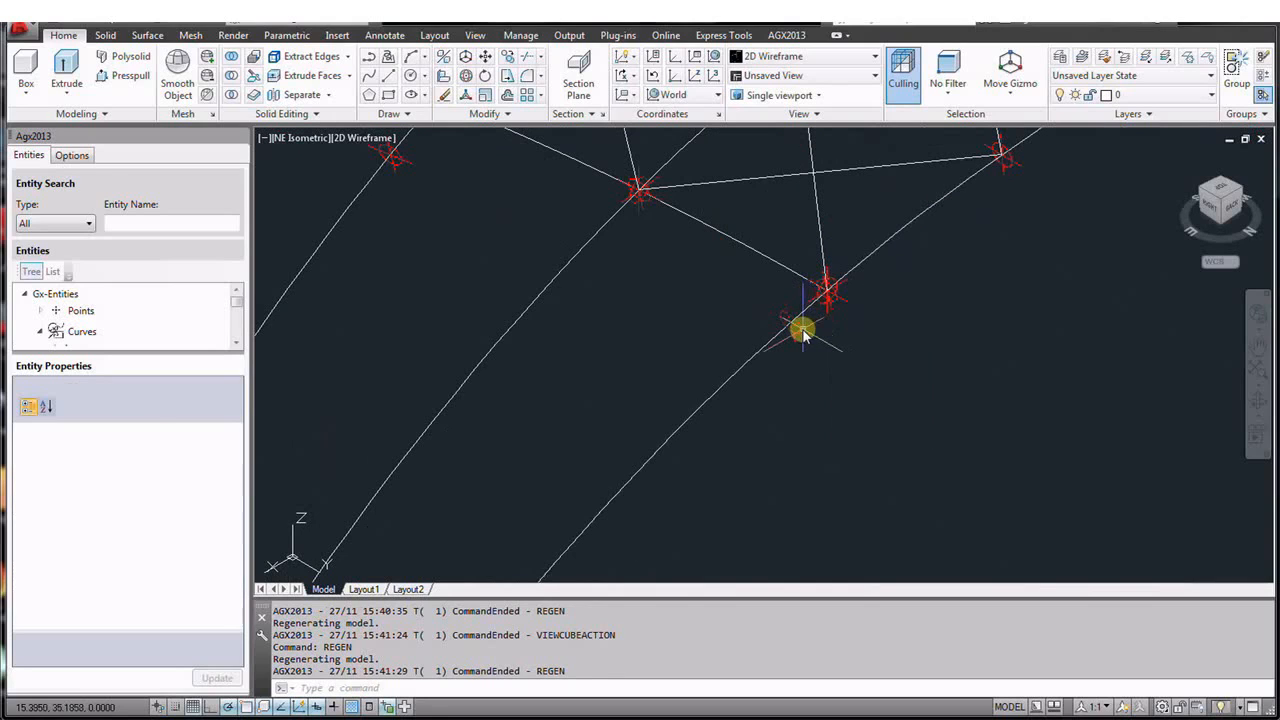
{"action": "left_click", "coordinate": [803, 333]}
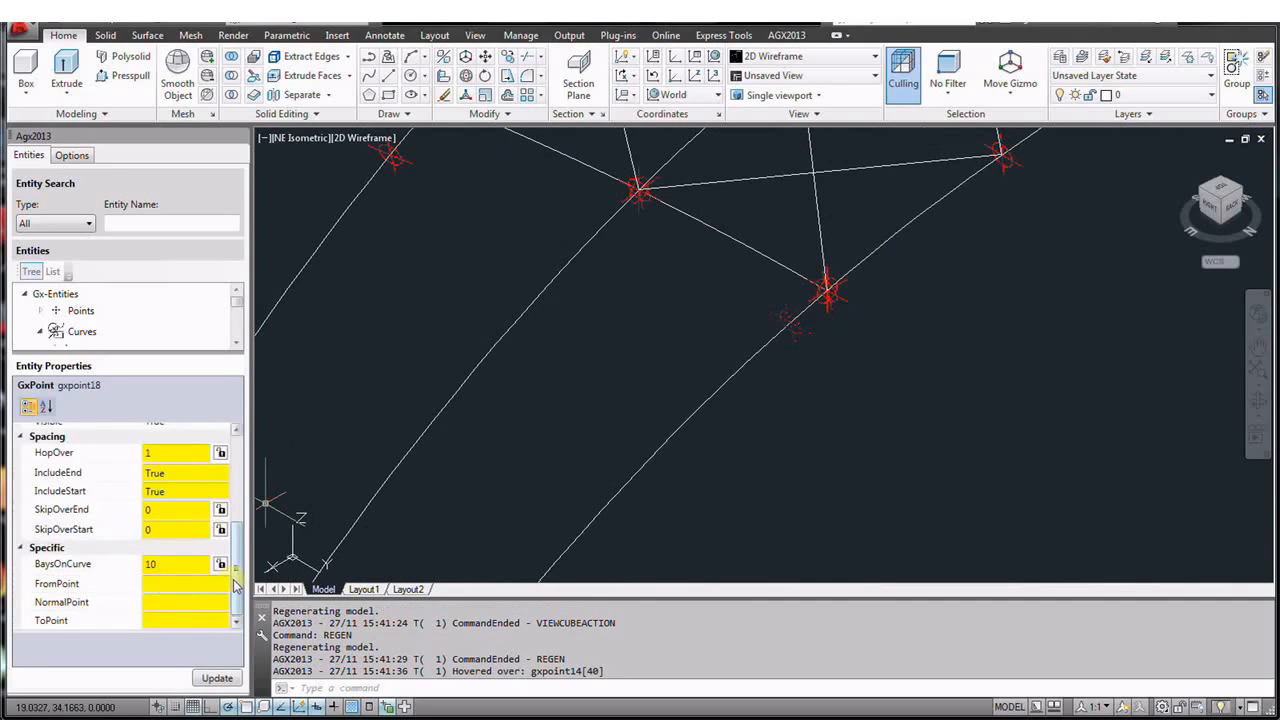
{"action": "left_click", "coordinate": [168, 621]}
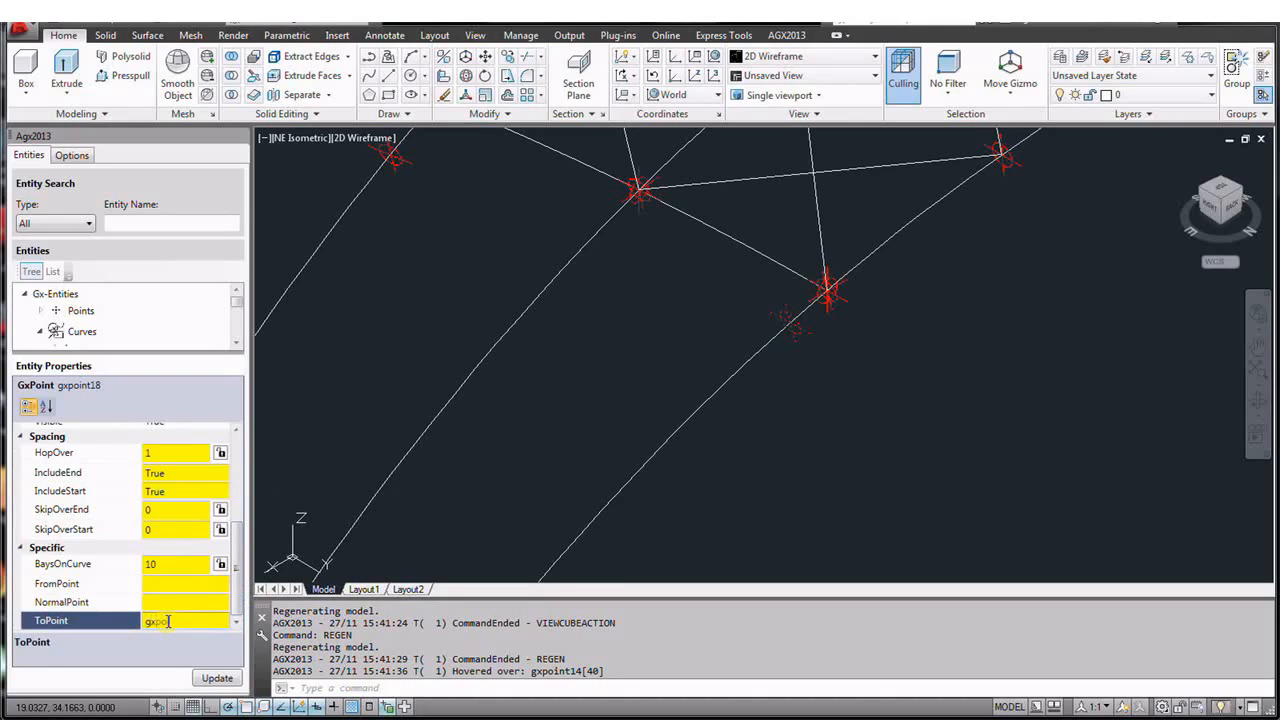
{"action": "left_click", "coordinate": [217, 678]}
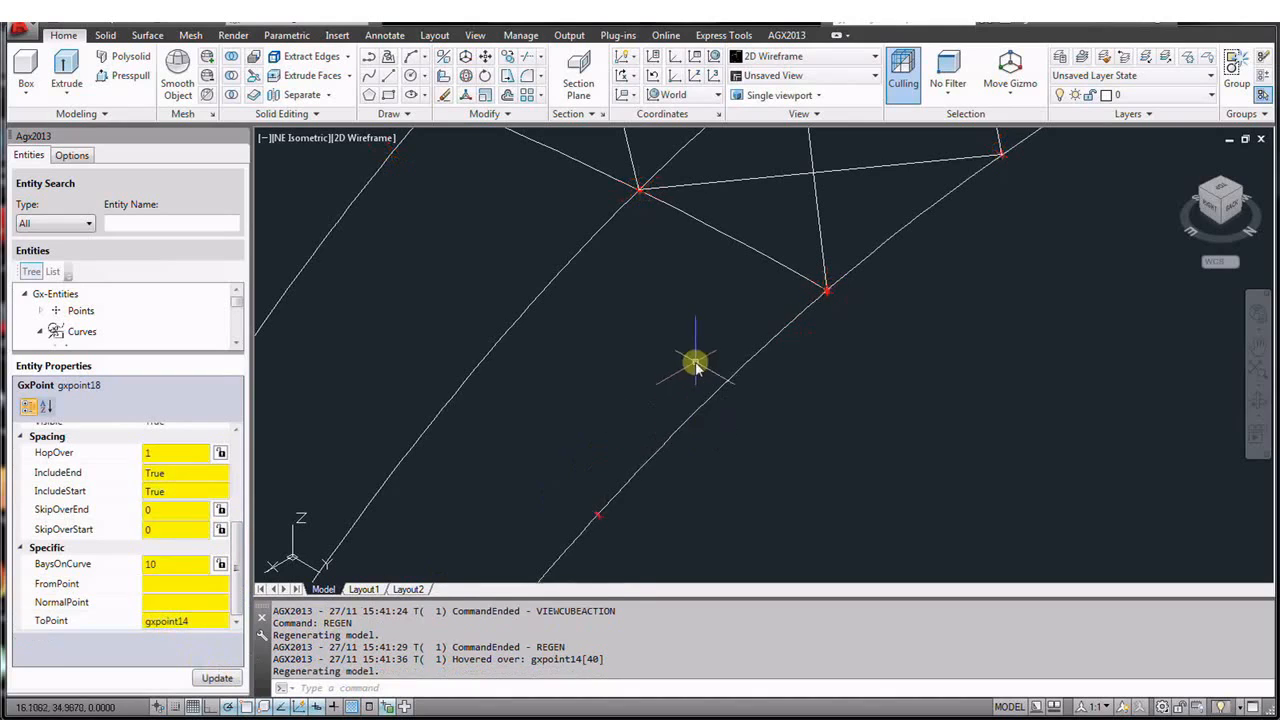
- Regenerate the NE Isometric display and examine the updated bay points across the inner fan of splines
{"action": "scroll", "coordinate": [710, 300], "scroll_direction": "down", "scroll_amount": 3}
{"action": "scroll", "coordinate": [733, 228], "scroll_direction": "down", "scroll_amount": 2}
{"action": "scroll", "coordinate": [774, 337], "scroll_direction": "down", "scroll_amount": 3}
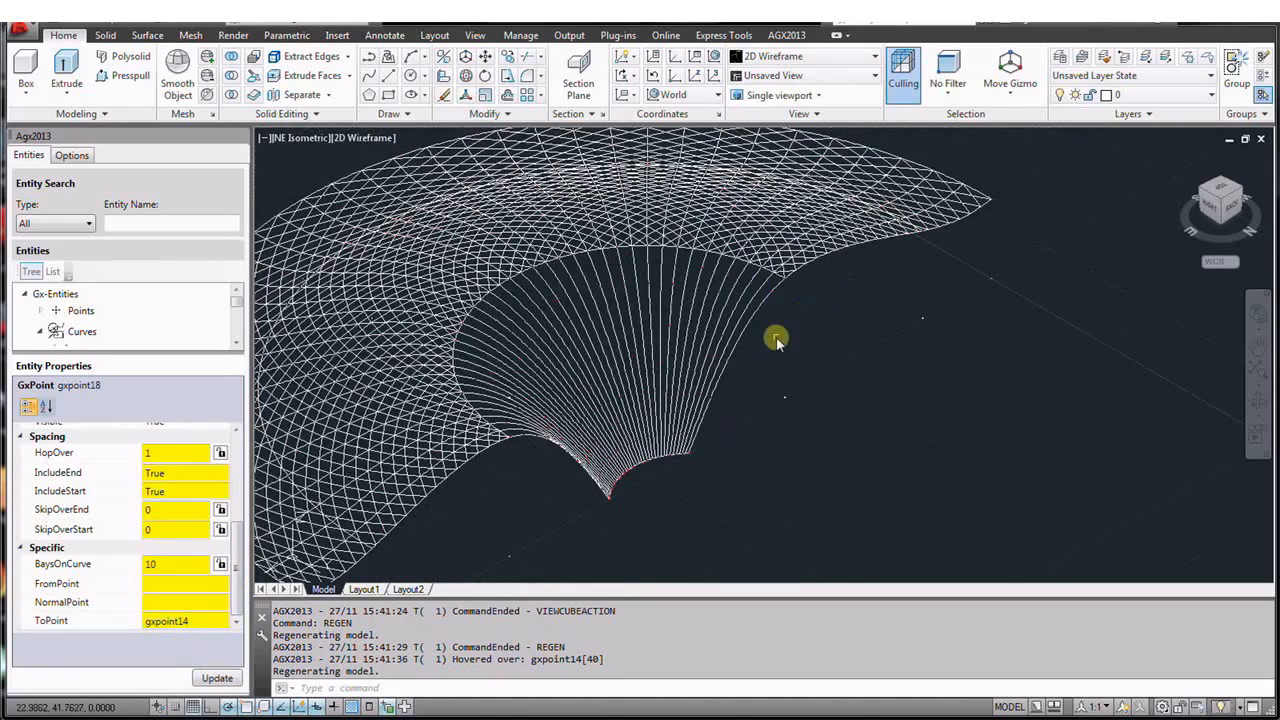
{"action": "scroll", "coordinate": [760, 358], "scroll_direction": "up", "scroll_amount": 5}
{"action": "scroll", "coordinate": [760, 358], "scroll_direction": "down", "scroll_amount": 2}
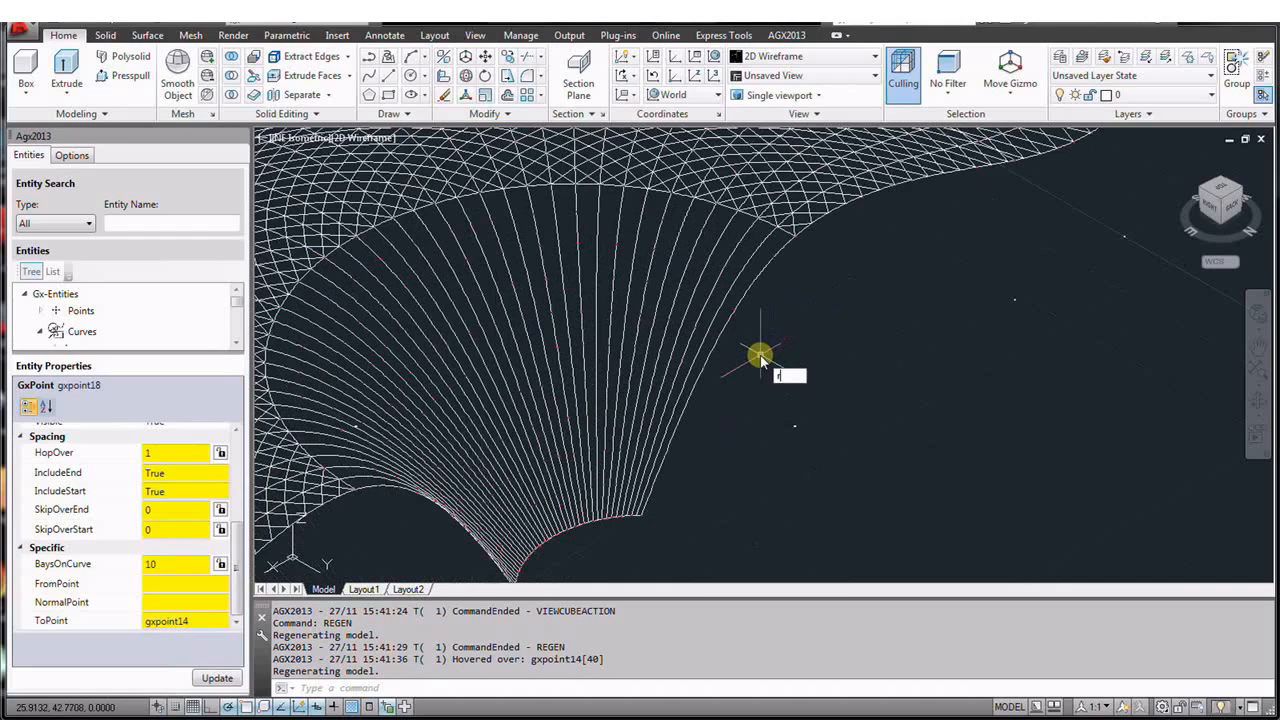
{"action": "type", "text": "regen"}
{"action": "key", "text": "Return"}
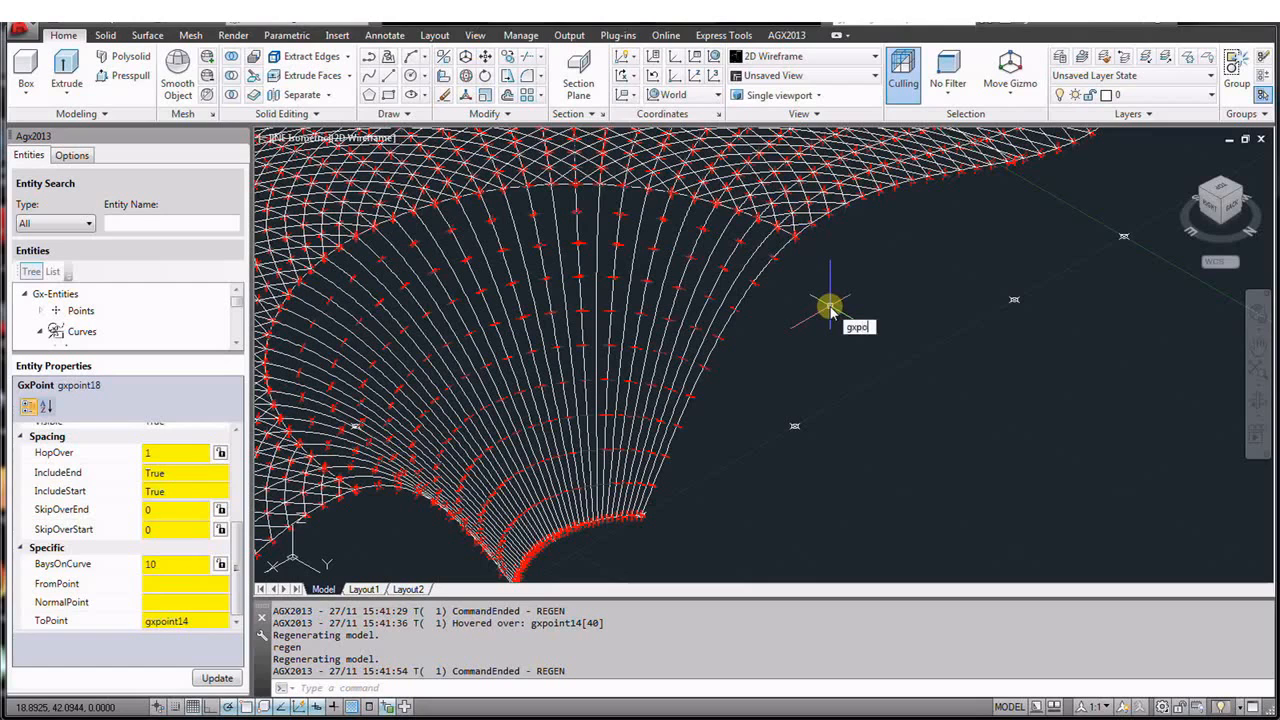
- Create a GxPolyLine by Grid on Point matrix from gxpoint18, the bay points across the inner fan
{"action": "type", "text": "ly"}
{"action": "key", "text": "Return"}
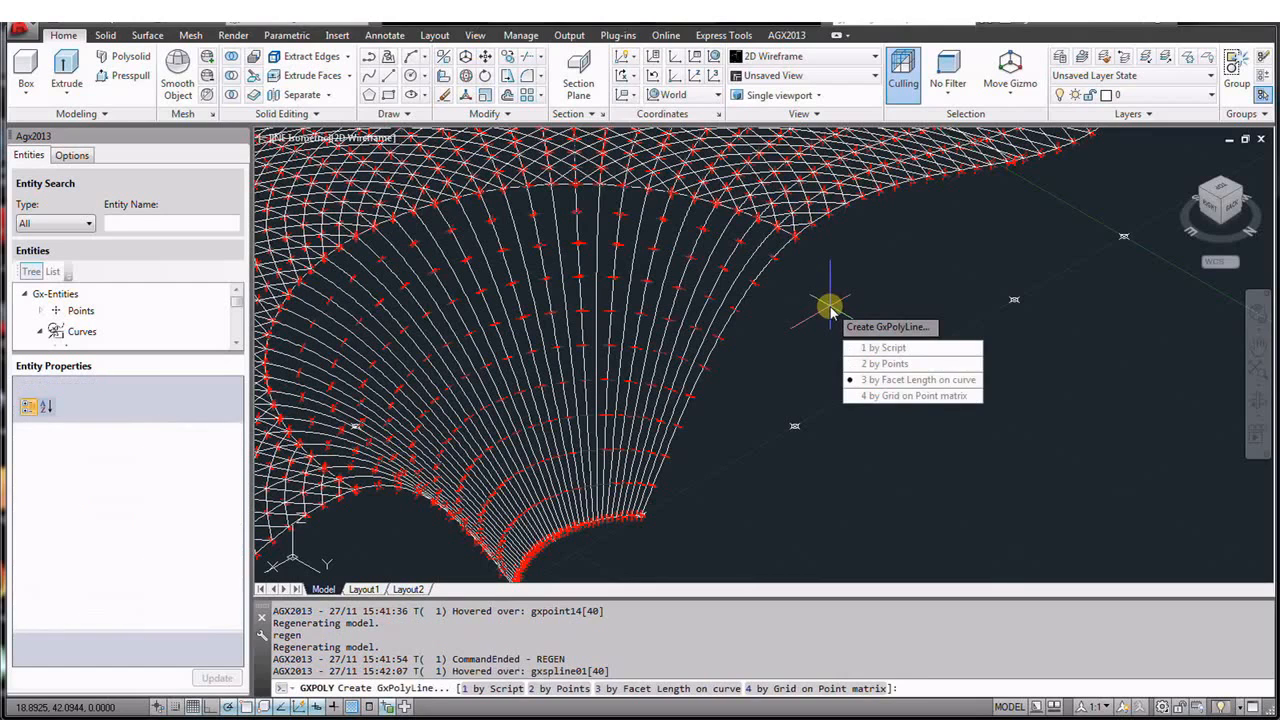
{"action": "key", "text": "Down"}
{"action": "key", "text": "Return"}
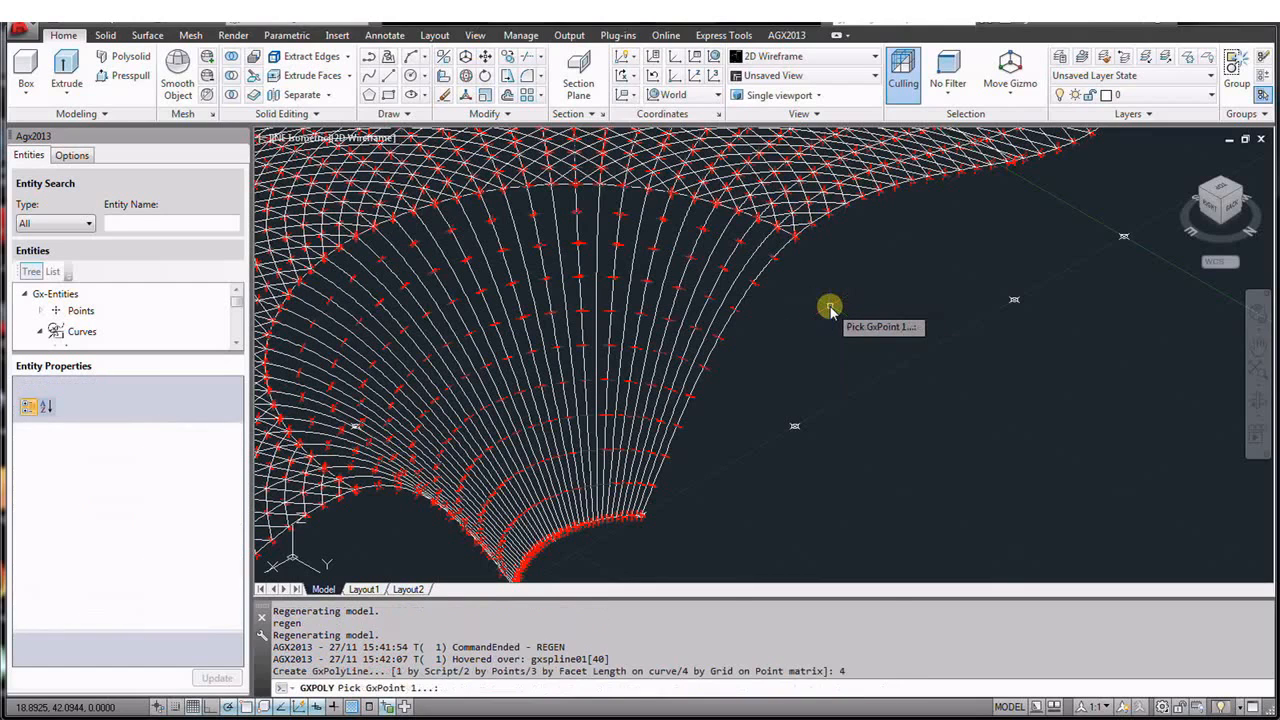
{"action": "left_click", "coordinate": [673, 290]}
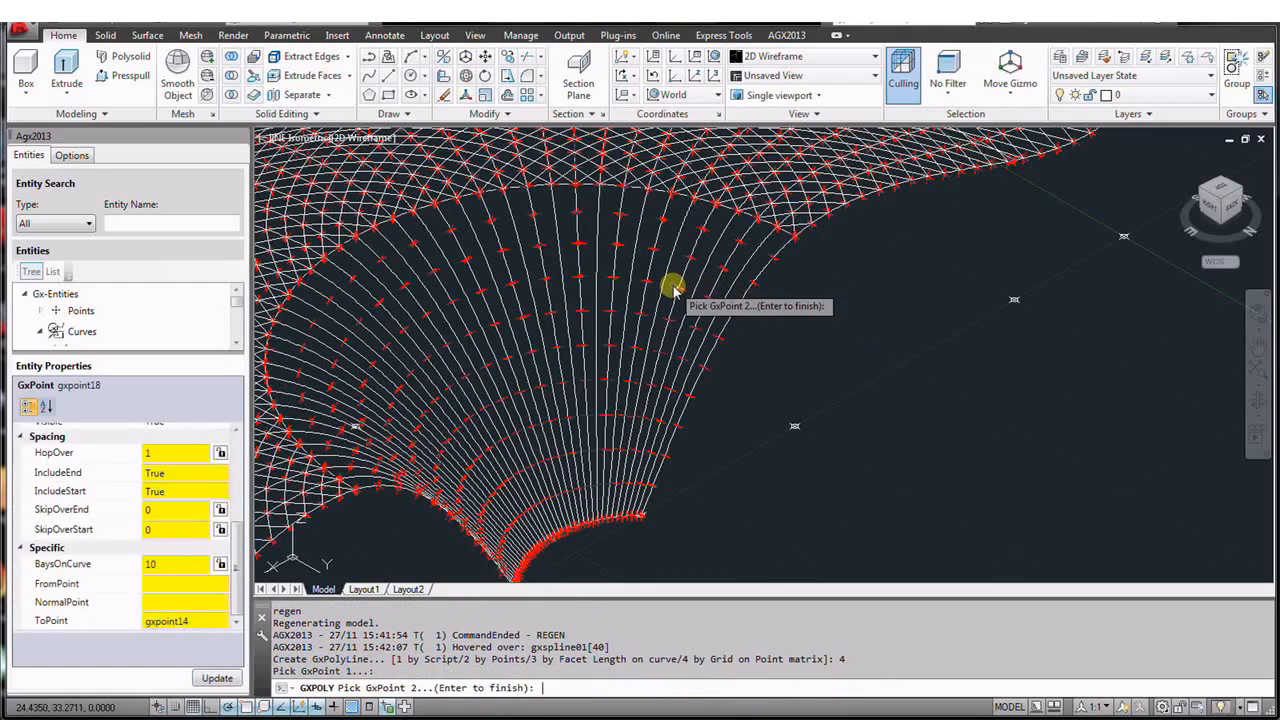
{"action": "key", "text": "Return"}
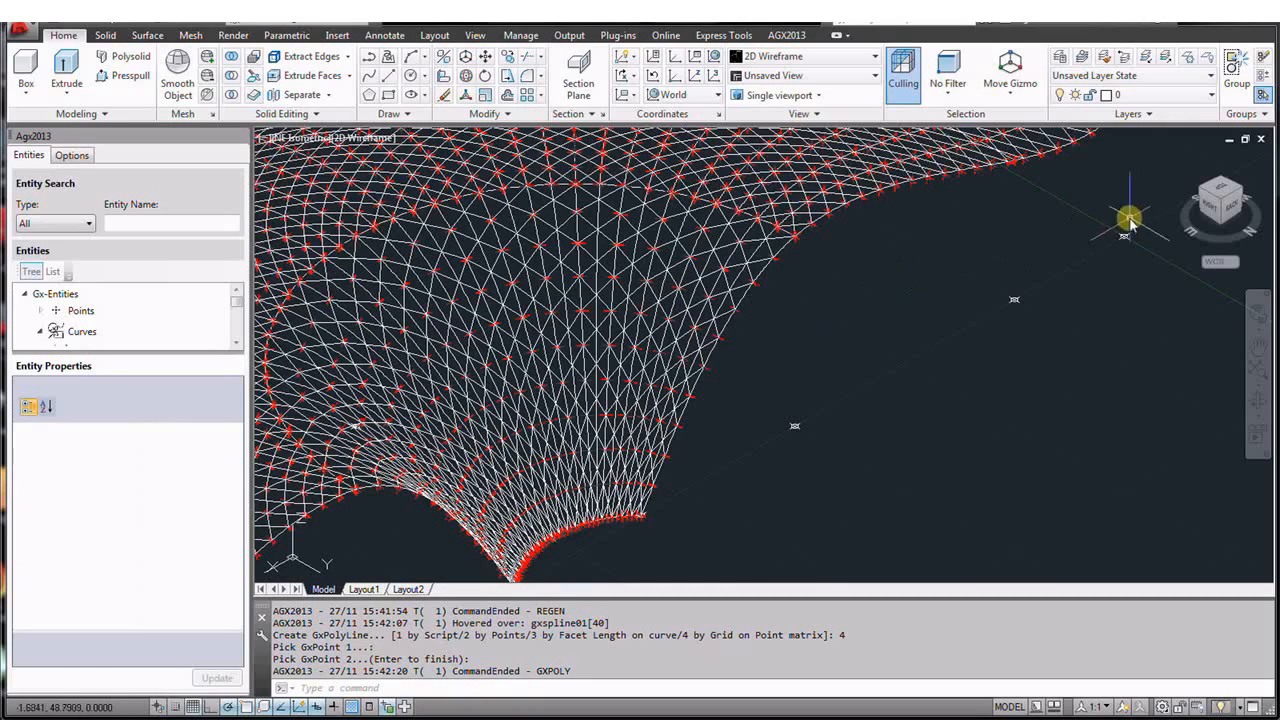
- Regenerate the display in the Top view and examine how the inner fan's diagrid meets the outer grid along the shared arc
{"action": "scroll", "coordinate": [757, 197], "scroll_direction": "up", "scroll_amount": 2}
{"action": "scroll", "coordinate": [757, 197], "scroll_direction": "up", "scroll_amount": 1}
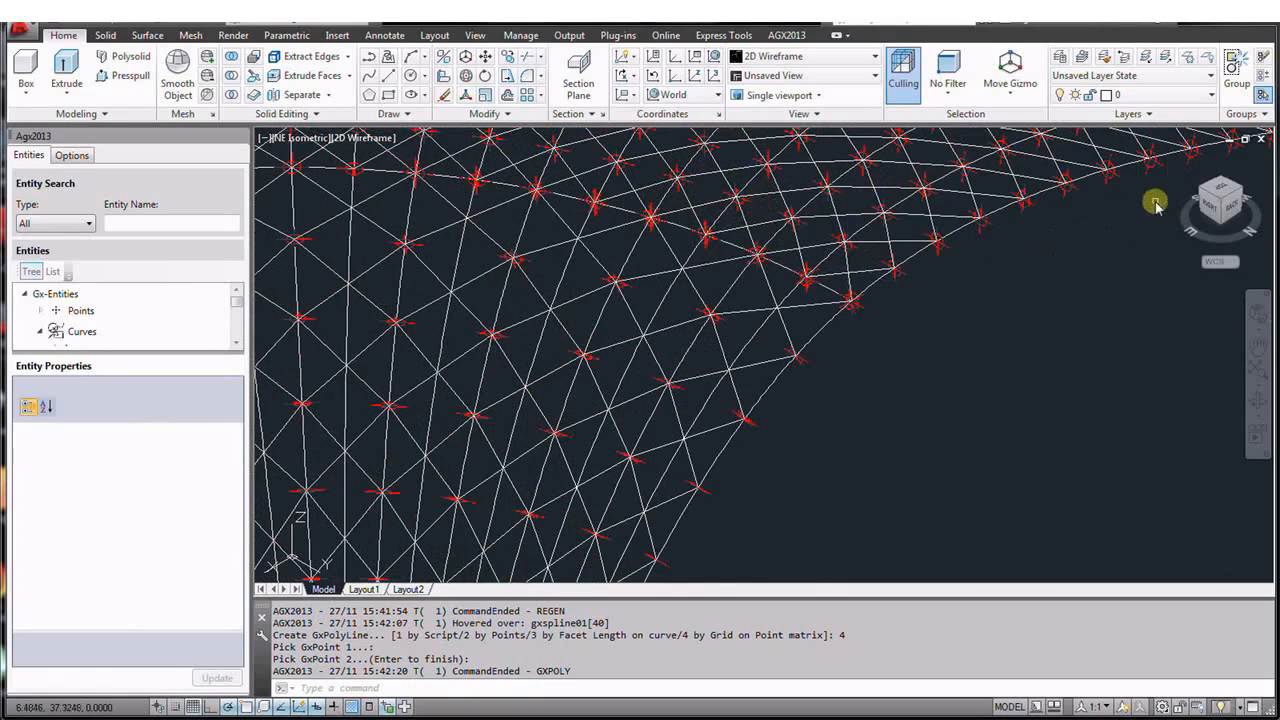
{"action": "left_click", "coordinate": [1222, 193]}
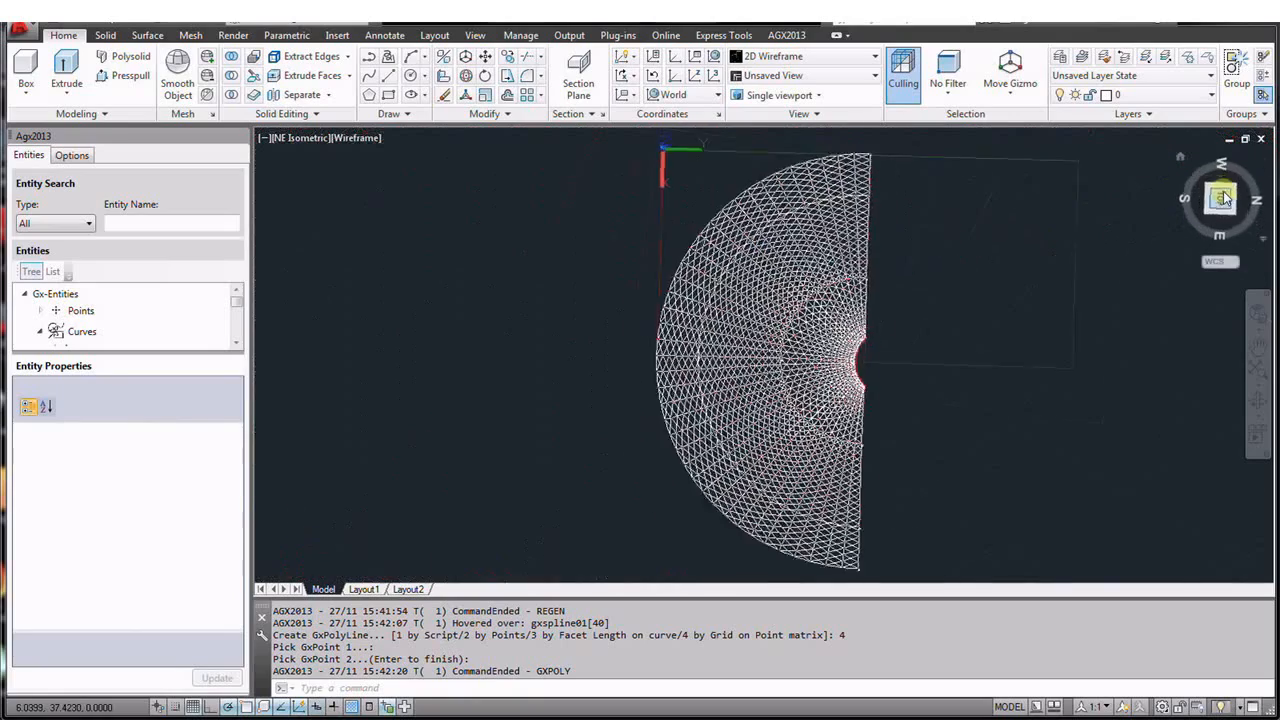
{"action": "scroll", "coordinate": [845, 283], "scroll_direction": "up", "scroll_amount": 5}
{"action": "scroll", "coordinate": [845, 283], "scroll_direction": "up", "scroll_amount": 2}
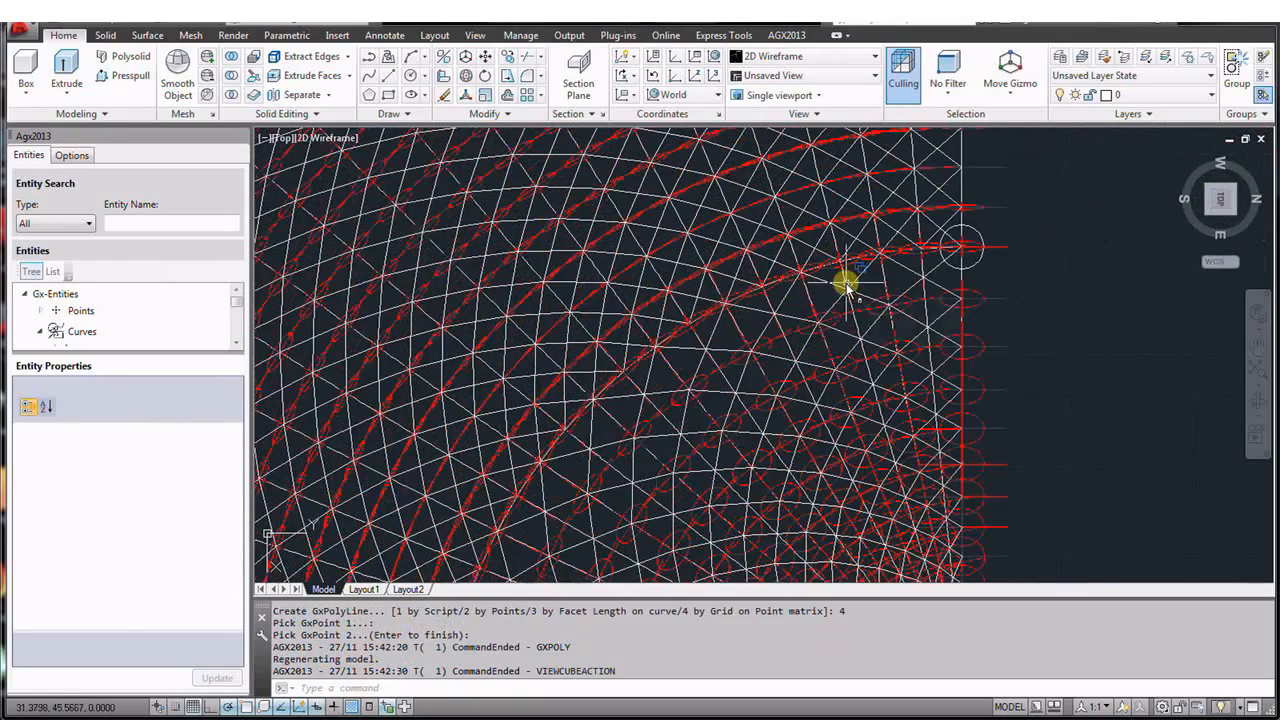
{"action": "type", "text": "re"}
{"action": "key", "text": "Return"}
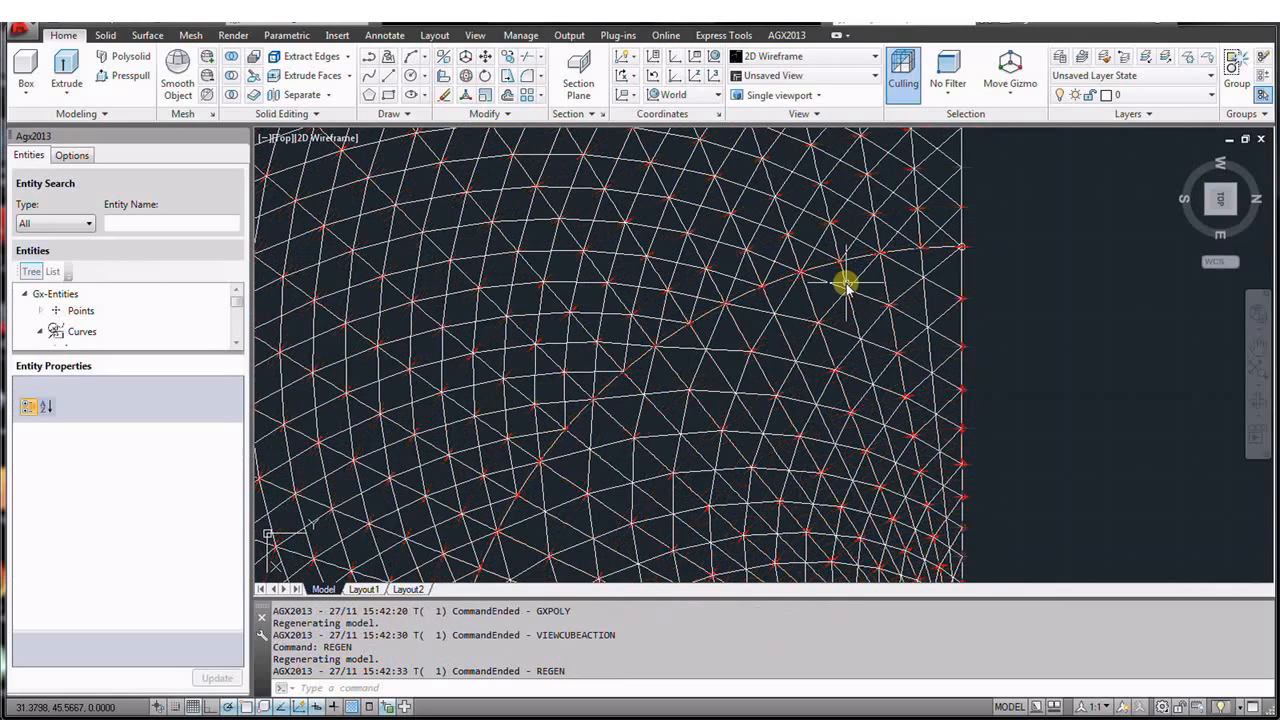
{"action": "scroll", "coordinate": [852, 300], "scroll_direction": "up", "scroll_amount": 3}
{"action": "scroll", "coordinate": [854, 302], "scroll_direction": "down", "scroll_amount": 1}
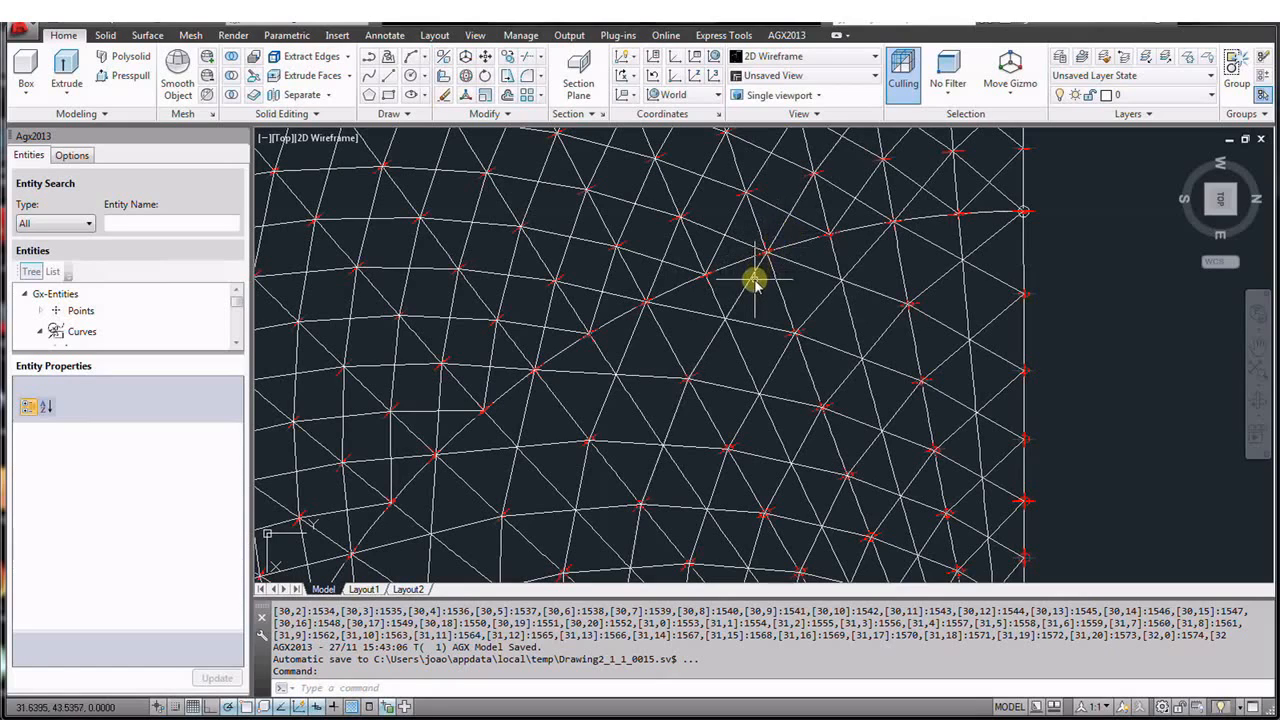
- Regenerate the display in the SE Isometric view and examine the outer roof and inner fan diagrids, also from a custom orbit towards the right side
{"action": "left_click", "coordinate": [1208, 220]}
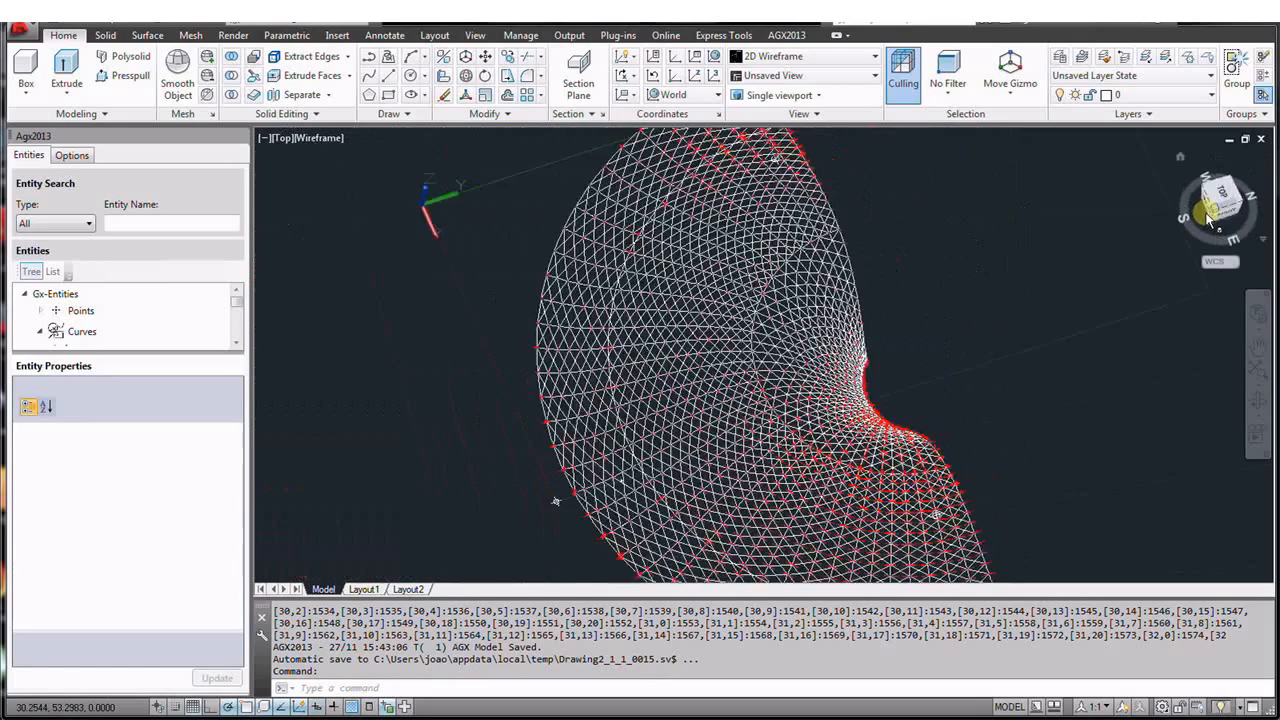
{"action": "scroll", "coordinate": [872, 310], "scroll_direction": "up", "scroll_amount": 2}
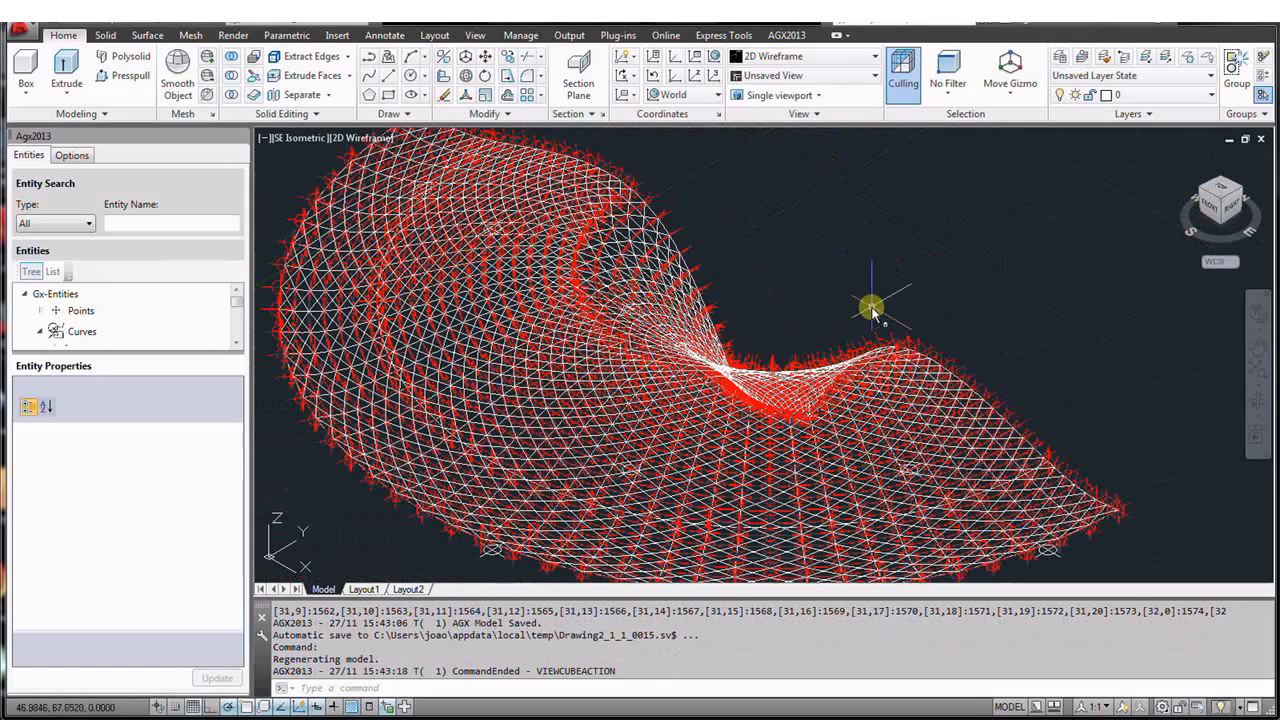
{"action": "type", "text": "regen"}
{"action": "key", "text": "Return"}
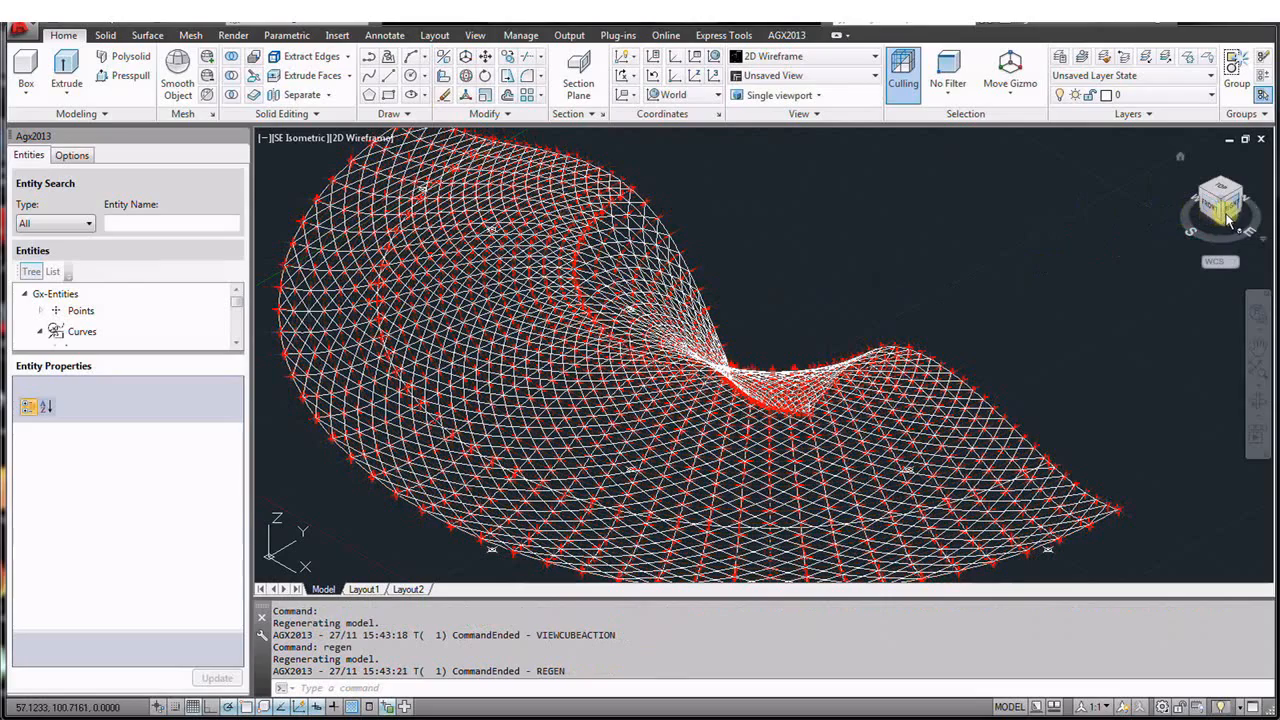
{"action": "mouse_move", "coordinate": [1220, 215]}
{"action": "left_mouse_down"}
{"action": "mouse_move", "coordinate": [1200, 195]}
{"action": "mouse_move", "coordinate": [1120, 186]}
{"action": "mouse_move", "coordinate": [986, 200]}
{"action": "mouse_move", "coordinate": [949, 177]}
{"action": "mouse_move", "coordinate": [971, 226]}
{"action": "mouse_move", "coordinate": [1085, 218]}
{"action": "mouse_move", "coordinate": [1060, 219]}
{"action": "left_mouse_up"}
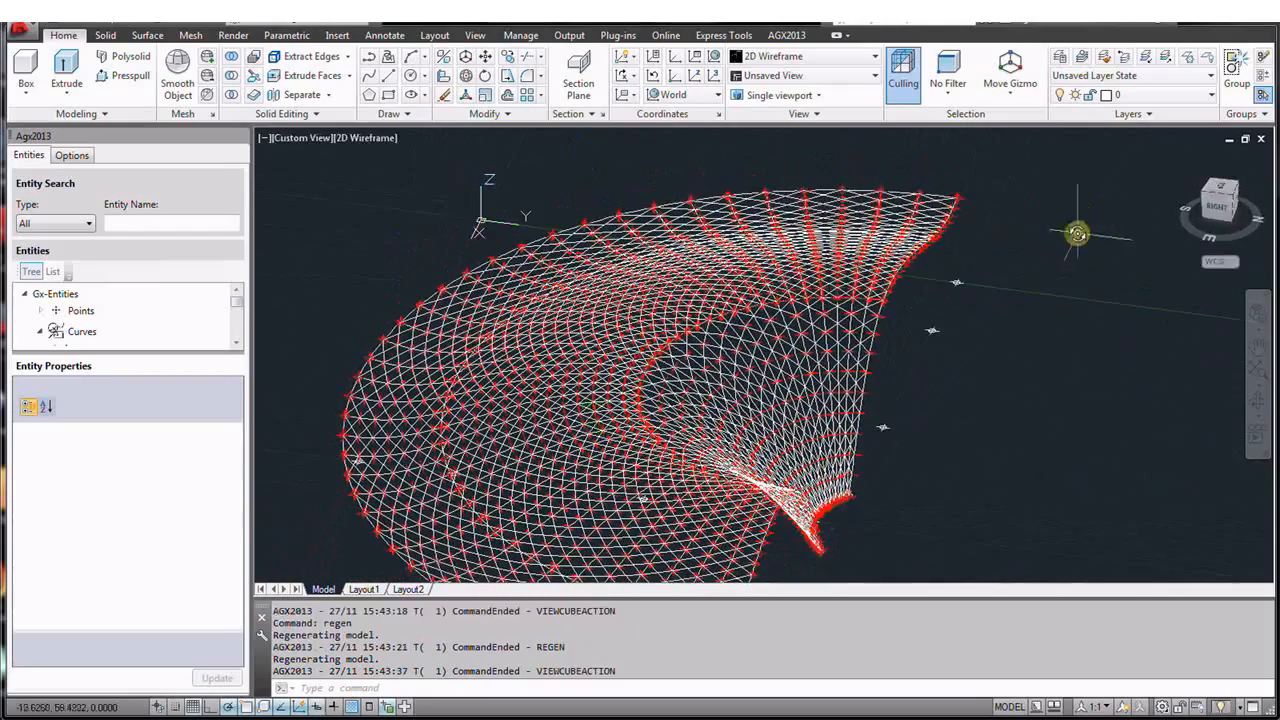
{"action": "left_click", "coordinate": [1257, 345]}
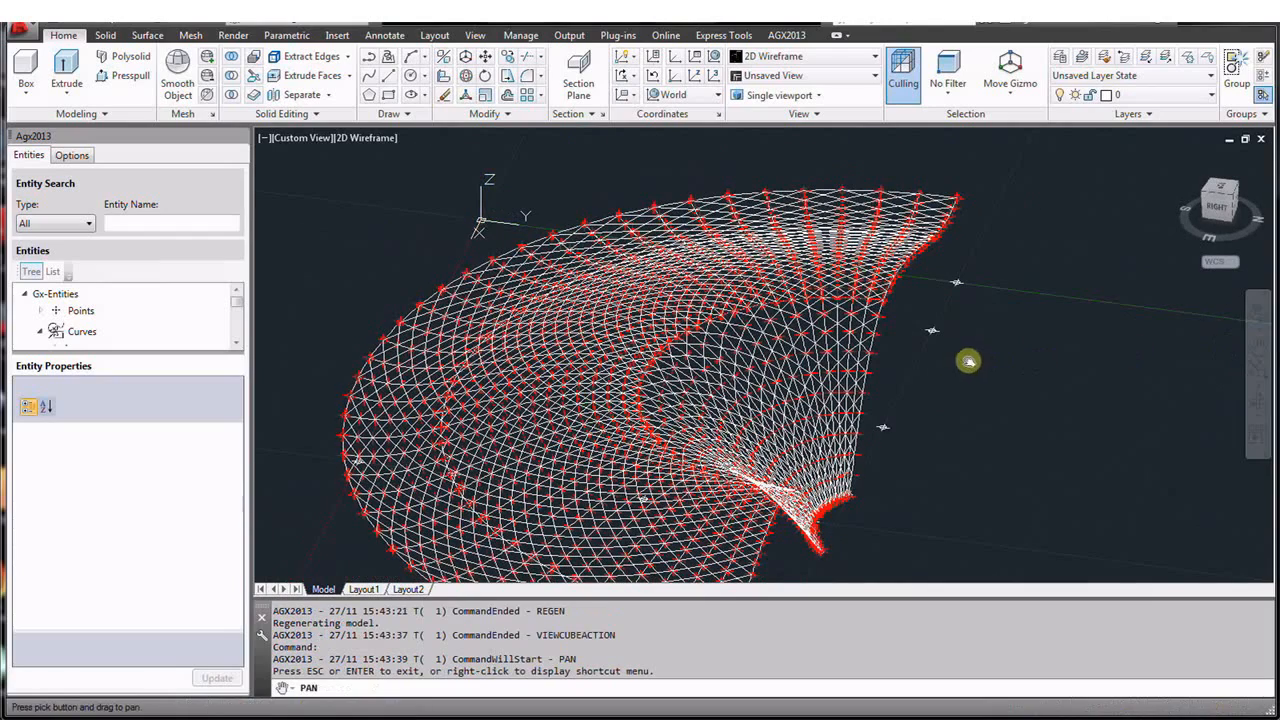
{"action": "left_click_drag", "start_coordinate": [968, 361], "coordinate": [1015, 306]}
{"action": "right_click", "coordinate": [1015, 306]}
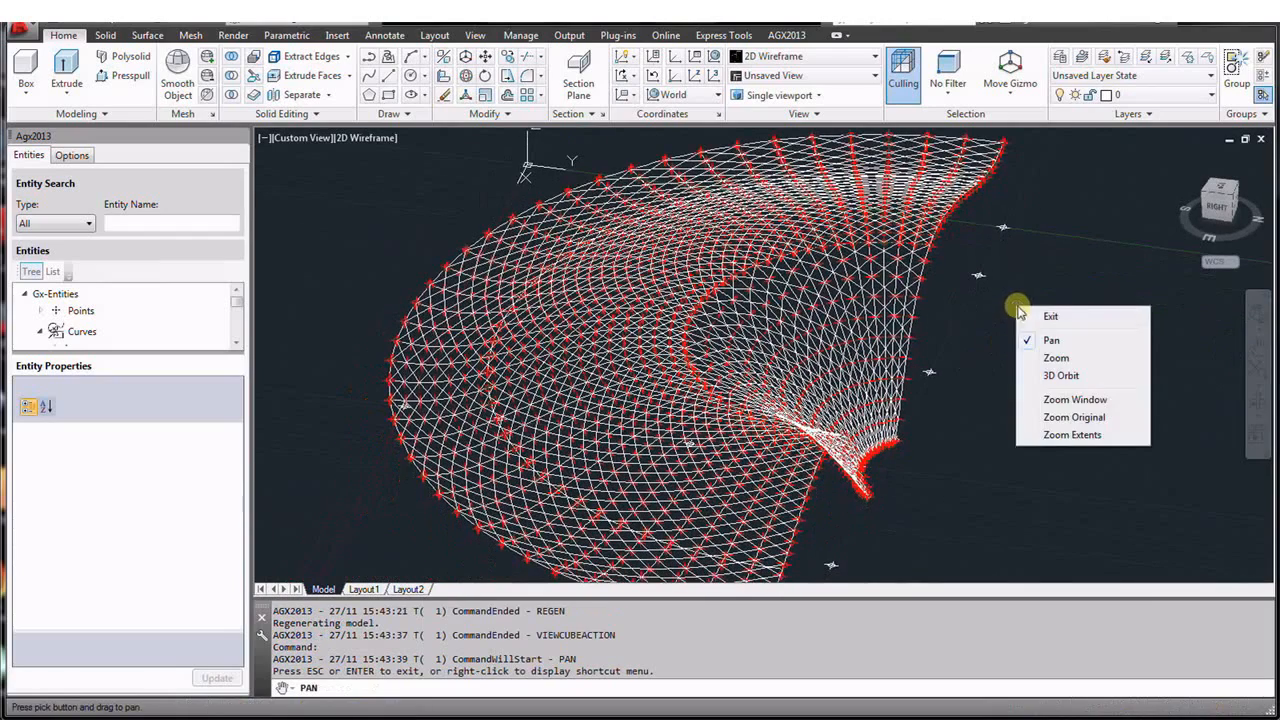
{"action": "left_click", "coordinate": [1052, 318]}
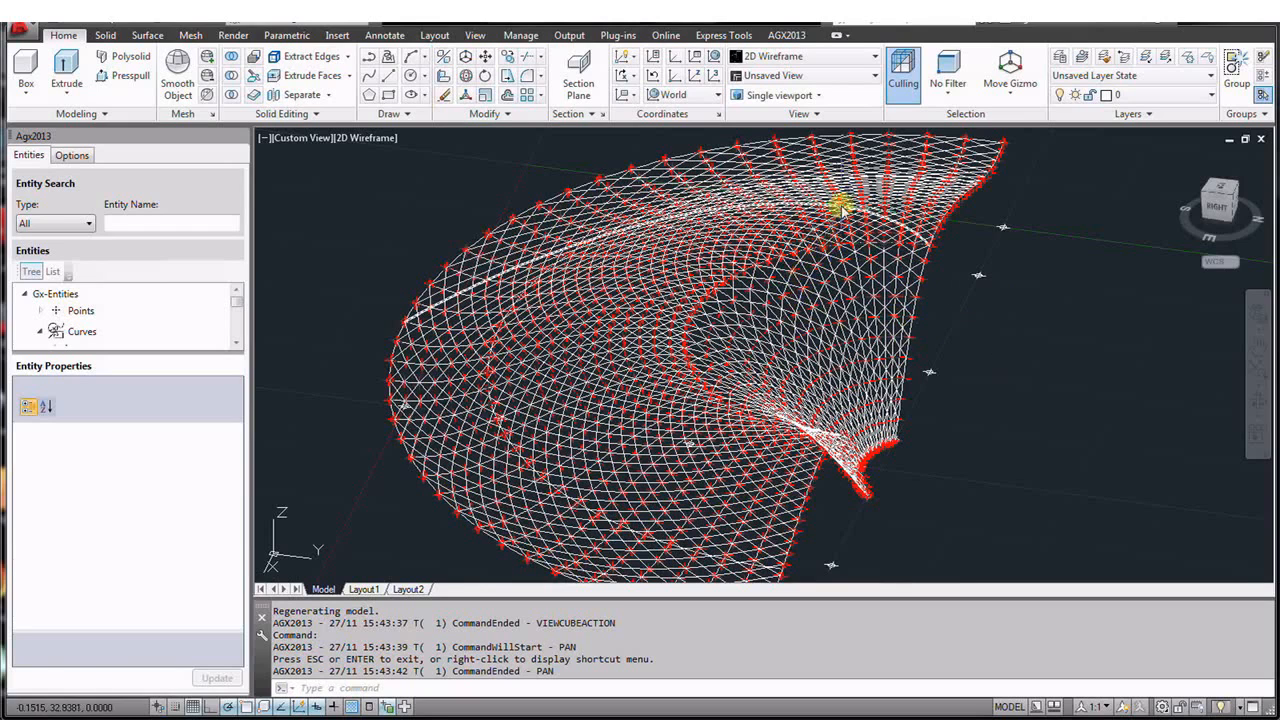
{"action": "mouse_move", "coordinate": [840, 207]}
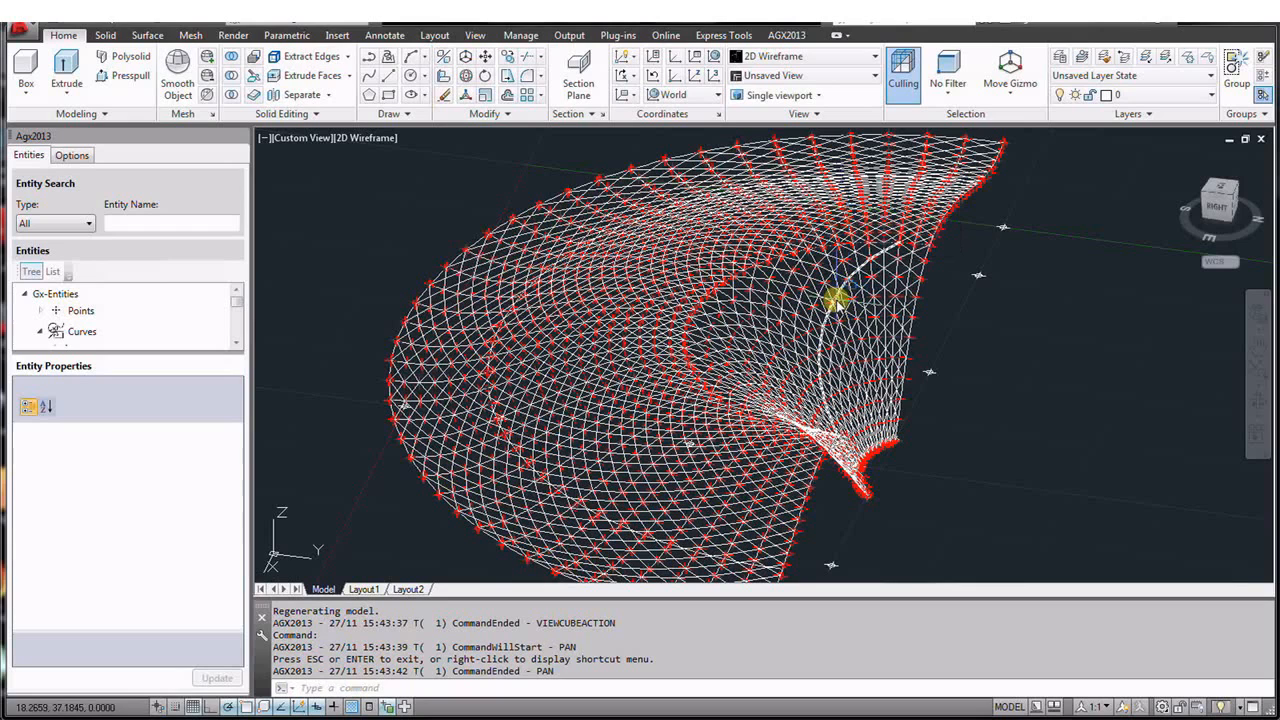
{"action": "mouse_move", "coordinate": [836, 299]}
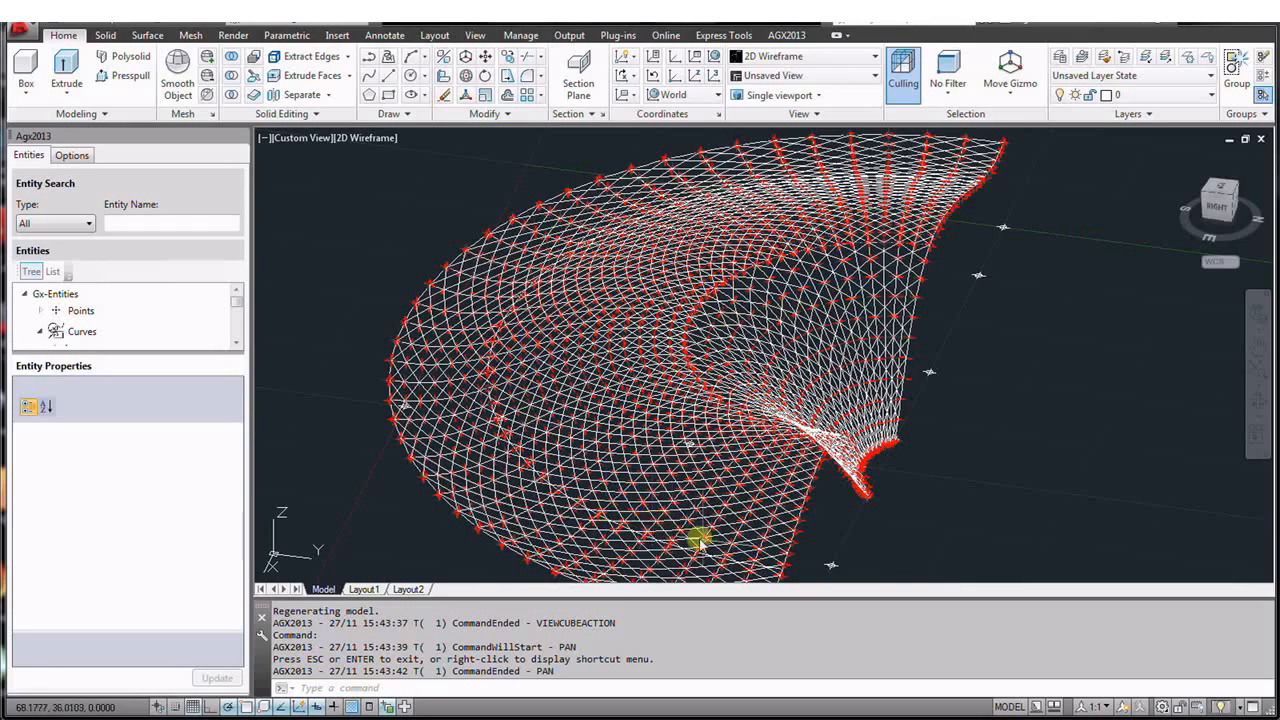
- Examine the diagrid members and their node points near the outer roof's straight edge, and review the whole roof
{"action": "scroll", "coordinate": [780, 572], "scroll_direction": "up", "scroll_amount": 5}
{"action": "scroll", "coordinate": [780, 572], "scroll_direction": "up", "scroll_amount": 4}
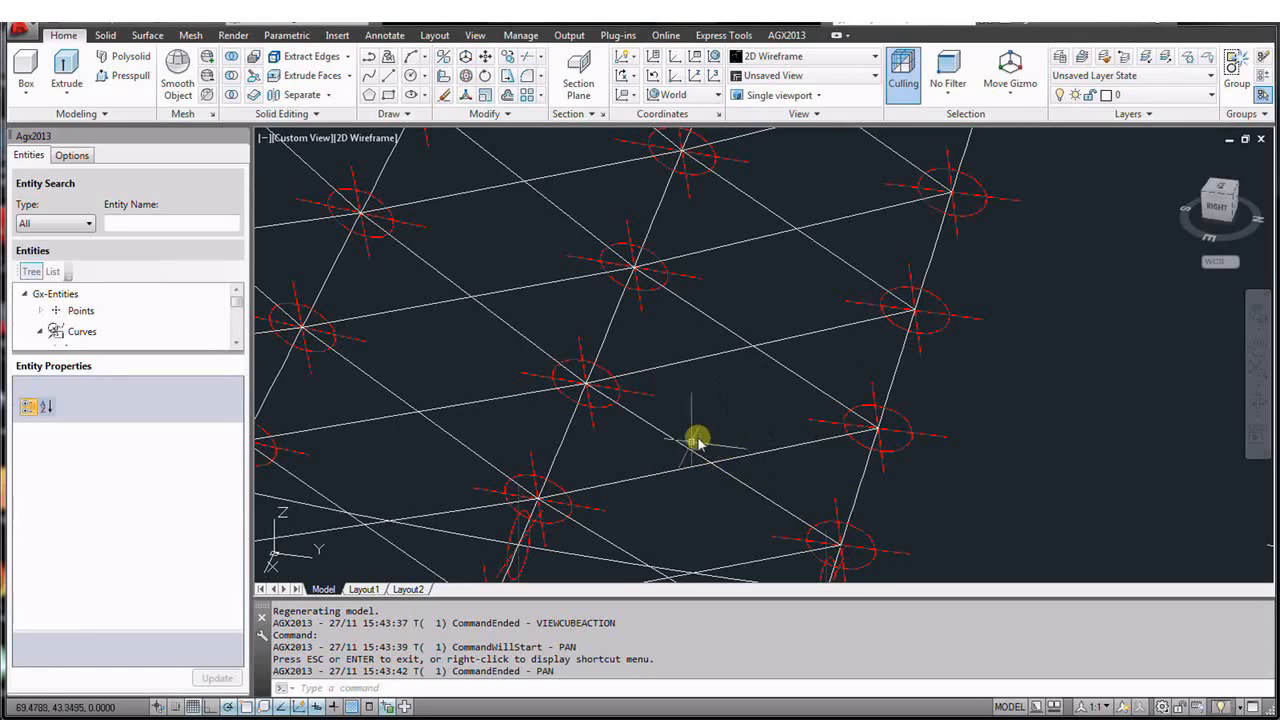
{"action": "scroll", "coordinate": [731, 389], "scroll_direction": "down", "scroll_amount": 2}
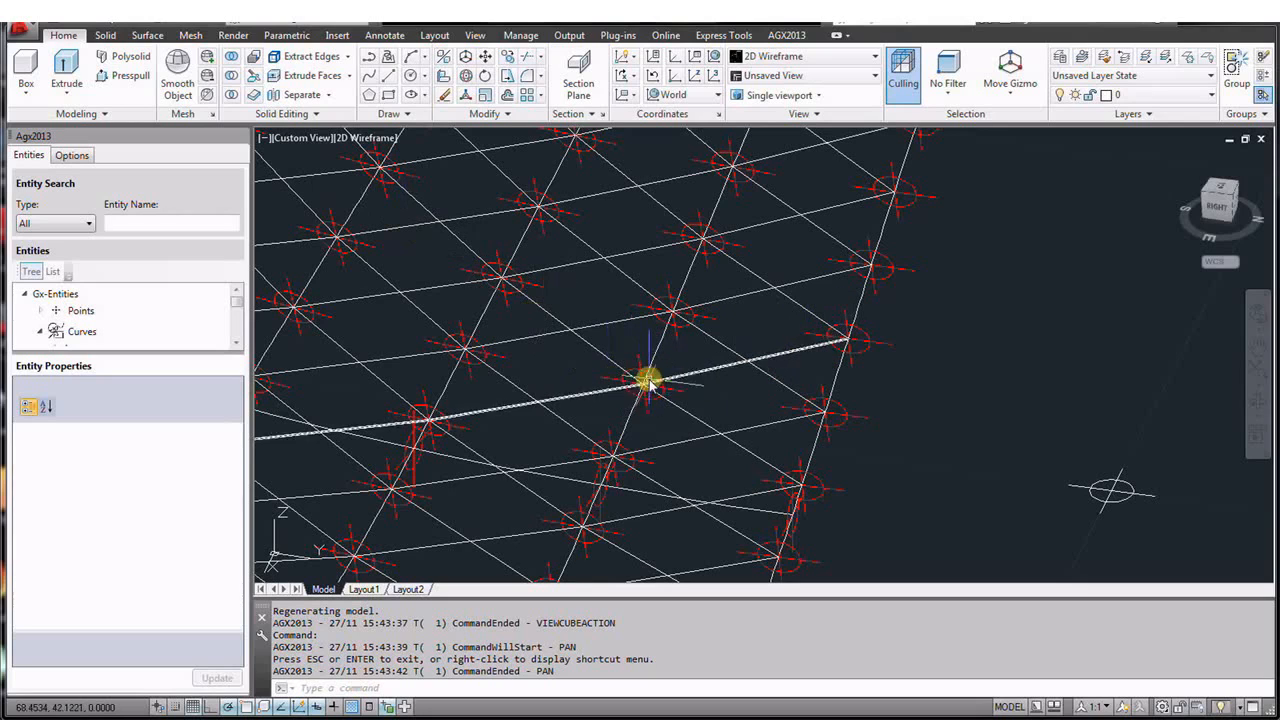
{"action": "mouse_move", "coordinate": [641, 386]}
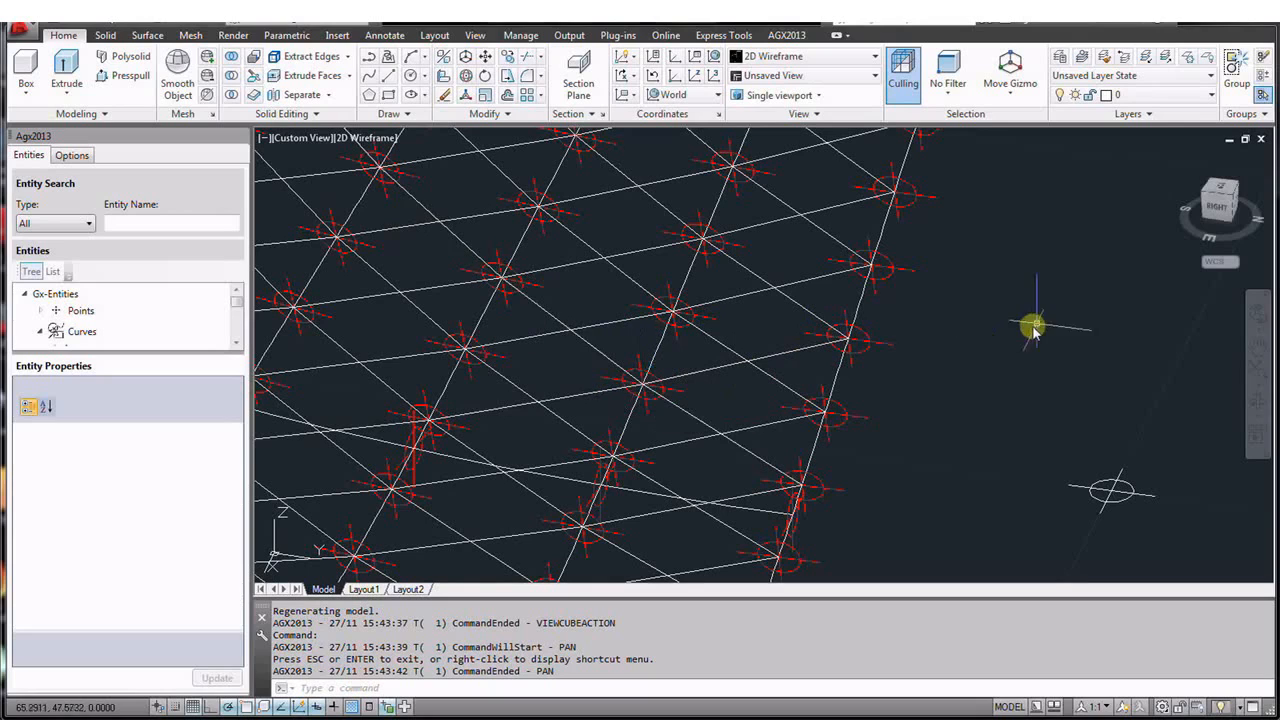
{"action": "scroll", "coordinate": [980, 306], "scroll_direction": "down", "scroll_amount": 5}
{"action": "scroll", "coordinate": [720, 446], "scroll_direction": "down", "scroll_amount": 3}
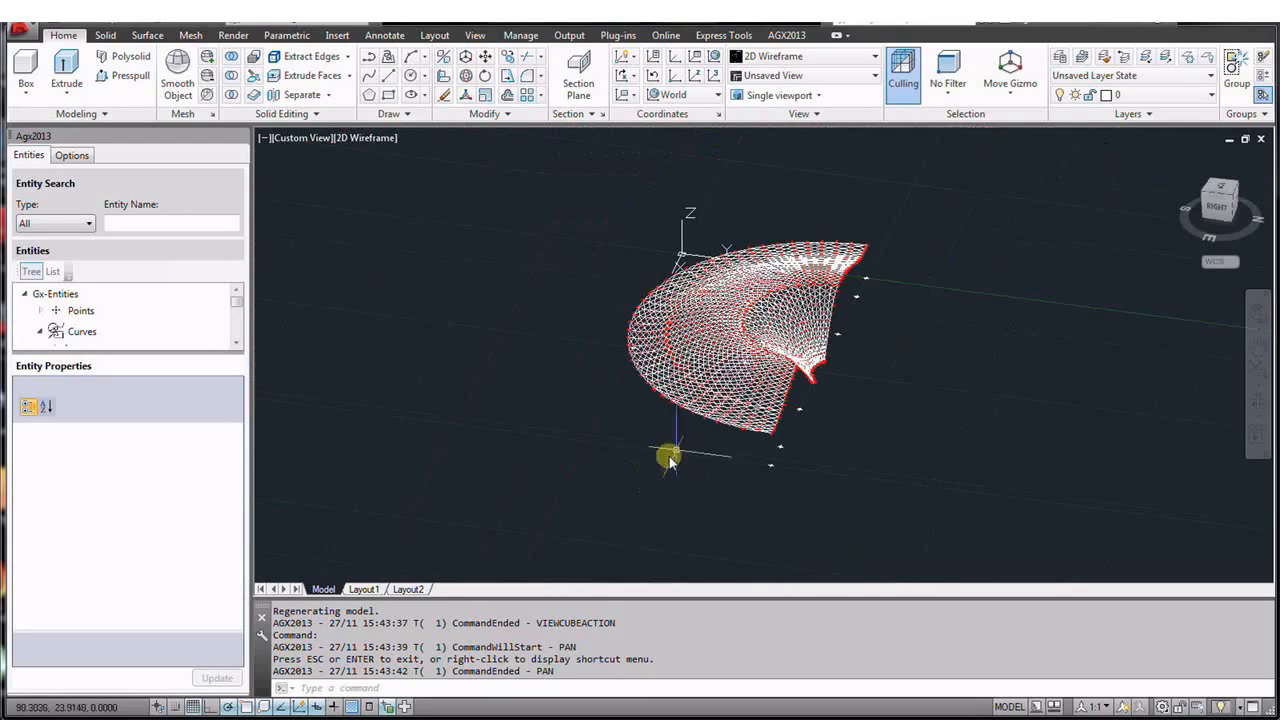
{"action": "scroll", "coordinate": [820, 320], "scroll_direction": "up", "scroll_amount": 6}
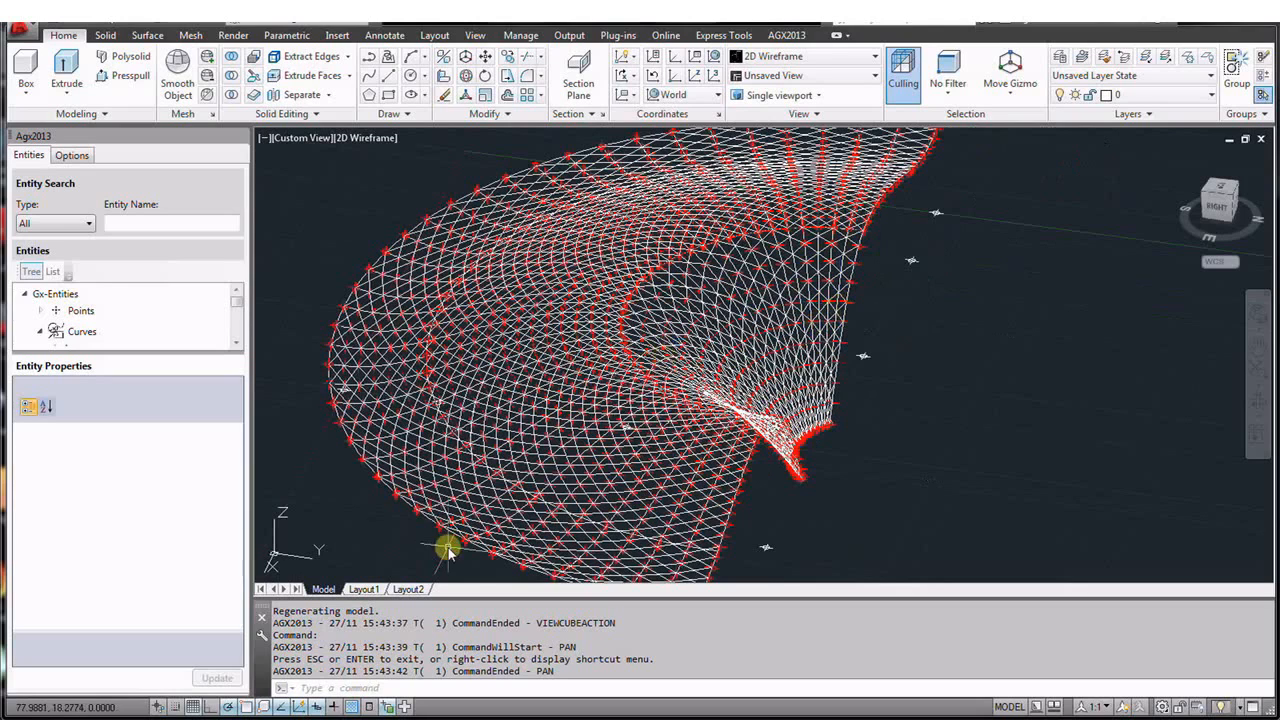